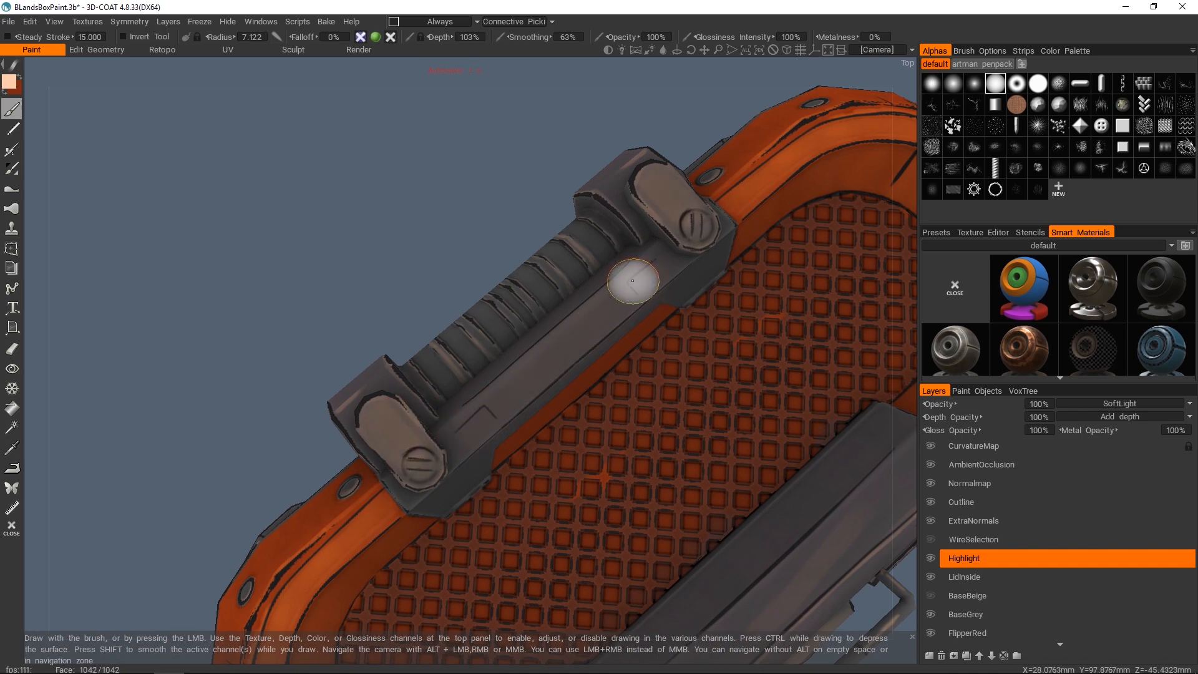
# - Freeze the grille lattice of the crate using the pixels of the WireSelection layer
pyautogui.keyDown('alt'); pyautogui.moveTo(531, 408); pyautogui.dragTo(535, 358, button='right'); pyautogui.keyUp('alt')
pyautogui.keyDown('alt'); pyautogui.moveTo(535, 358); pyautogui.dragTo(532, 301); pyautogui.keyUp('alt')
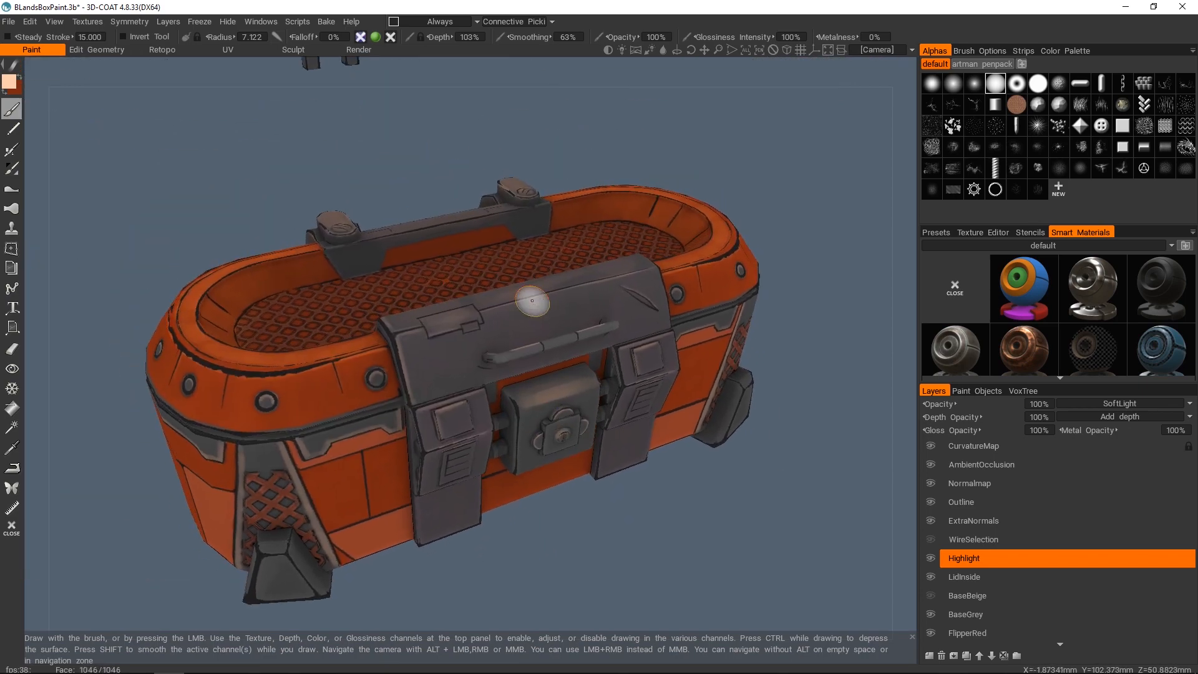
pyautogui.moveTo(365, 464)
pyautogui.keyDown('alt'); pyautogui.mouseDown()
pyautogui.moveTo(401, 507)
pyautogui.moveTo(408, 436)
pyautogui.mouseUp(); pyautogui.keyUp('alt')
pyautogui.keyDown('alt'); pyautogui.moveTo(409, 436); pyautogui.dragTo(420, 347, button='right'); pyautogui.keyUp('alt')
pyautogui.click(408, 347)
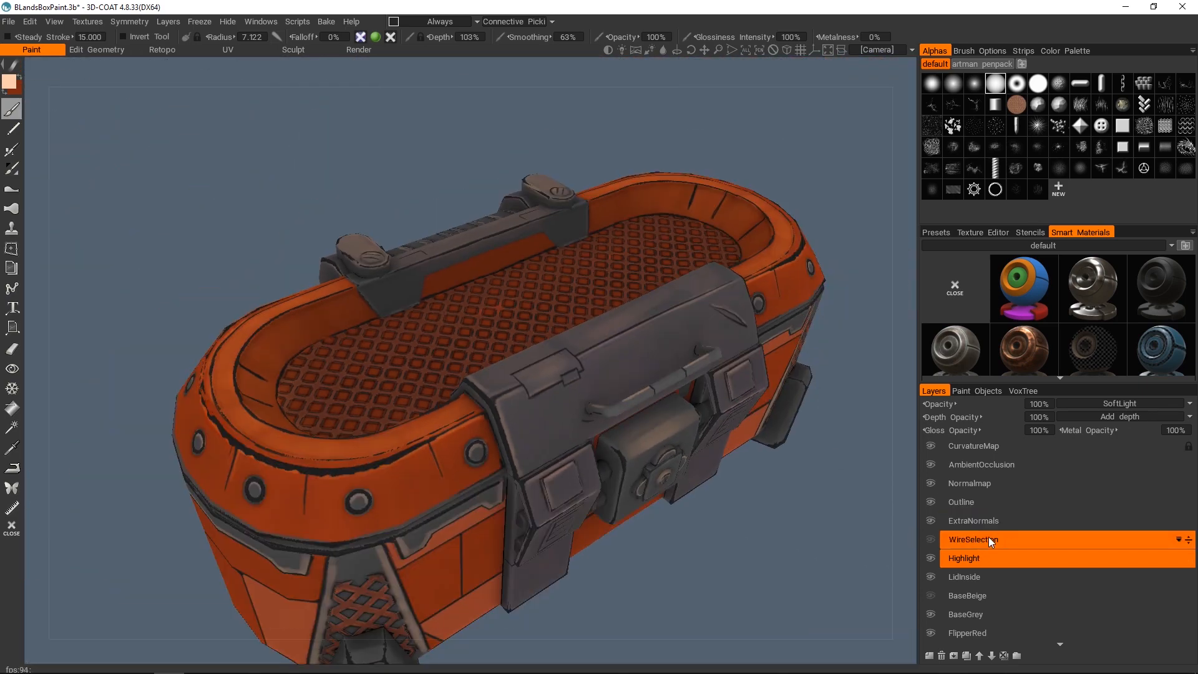
pyautogui.rightClick(989, 540)
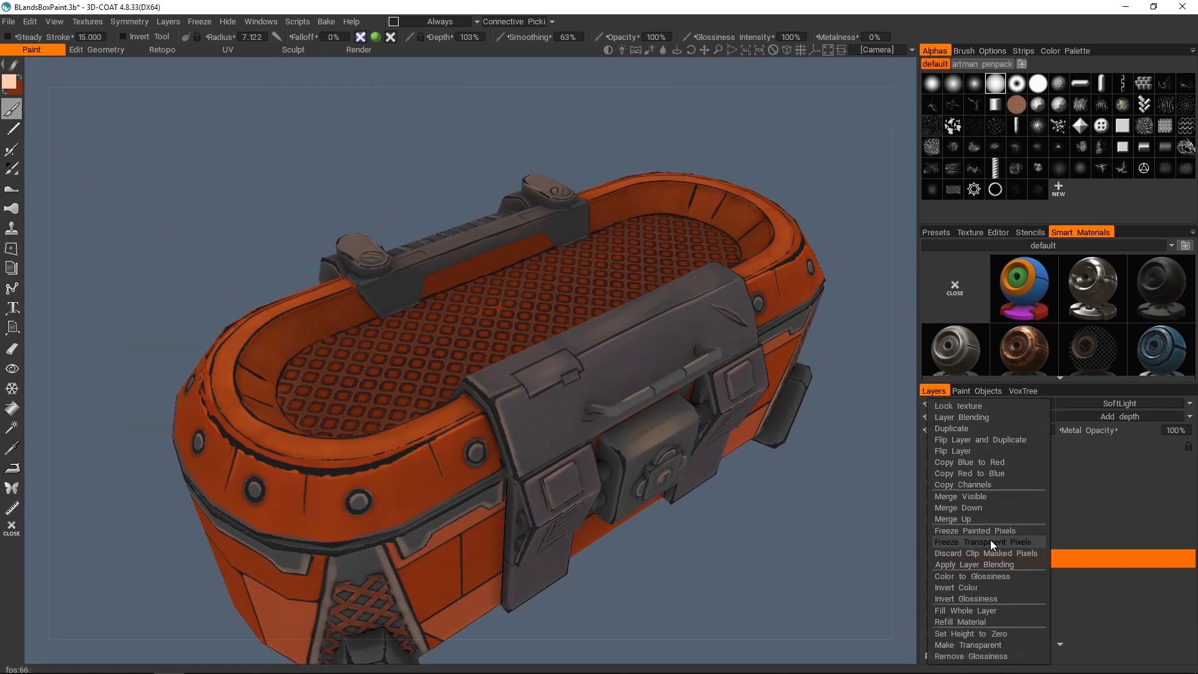
pyautogui.click(990, 541)
pyautogui.keyDown('alt'); pyautogui.moveTo(555, 312); pyautogui.dragTo(564, 458); pyautogui.keyUp('alt')
pyautogui.keyDown('alt'); pyautogui.moveTo(564, 459); pyautogui.dragTo(574, 375, button='right'); pyautogui.keyUp('alt')
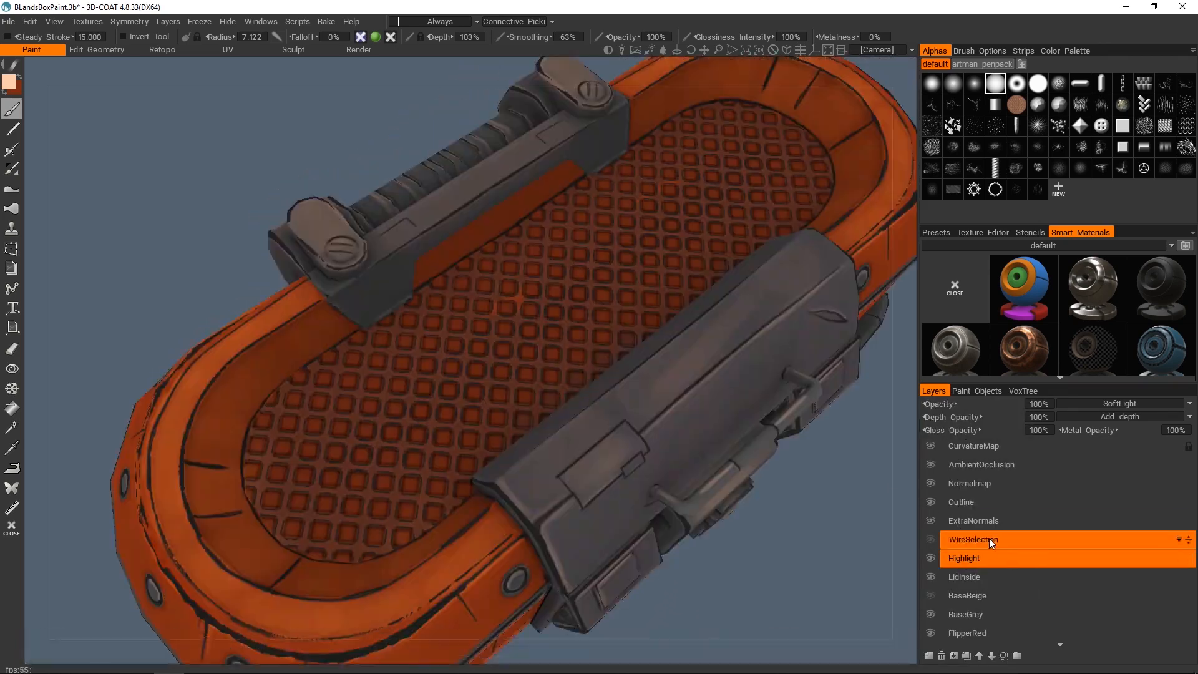
pyautogui.click(960, 520)
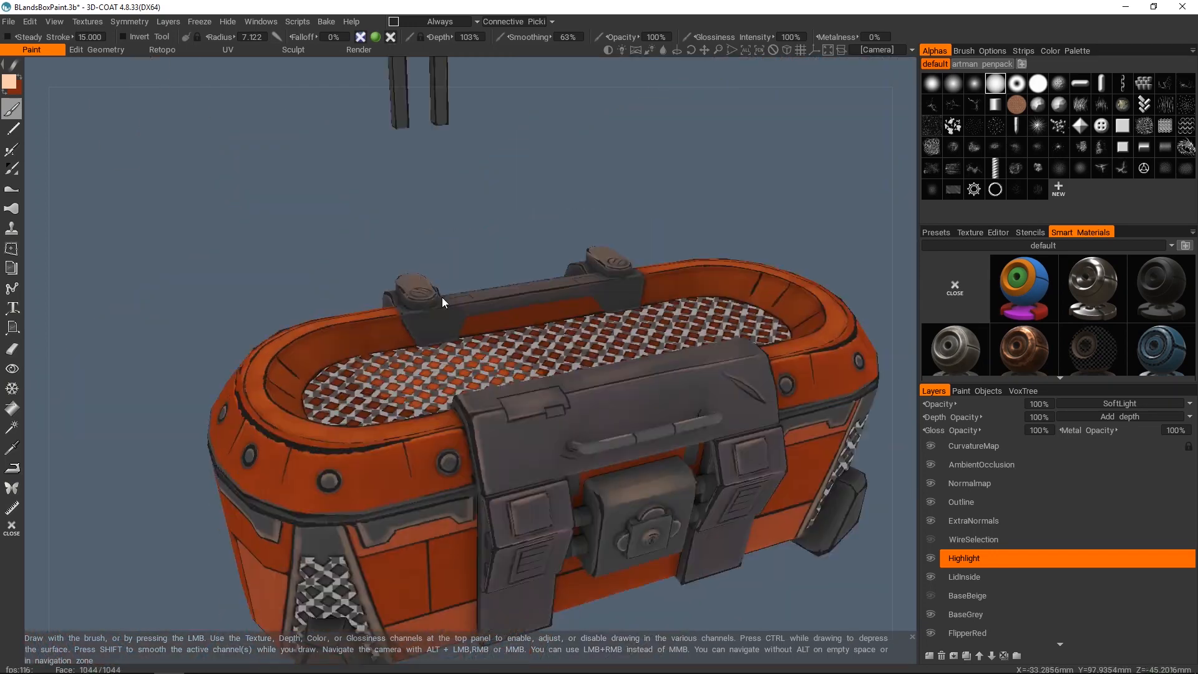
# - Display the Color Swatches palette, float it over the viewport and pick the beige swatch
pyautogui.keyDown('alt'); pyautogui.moveTo(441, 297); pyautogui.dragTo(620, 313); pyautogui.keyUp('alt')
pyautogui.keyDown('alt'); pyautogui.moveTo(620, 313); pyautogui.dragTo(574, 337, button='right'); pyautogui.keyUp('alt')
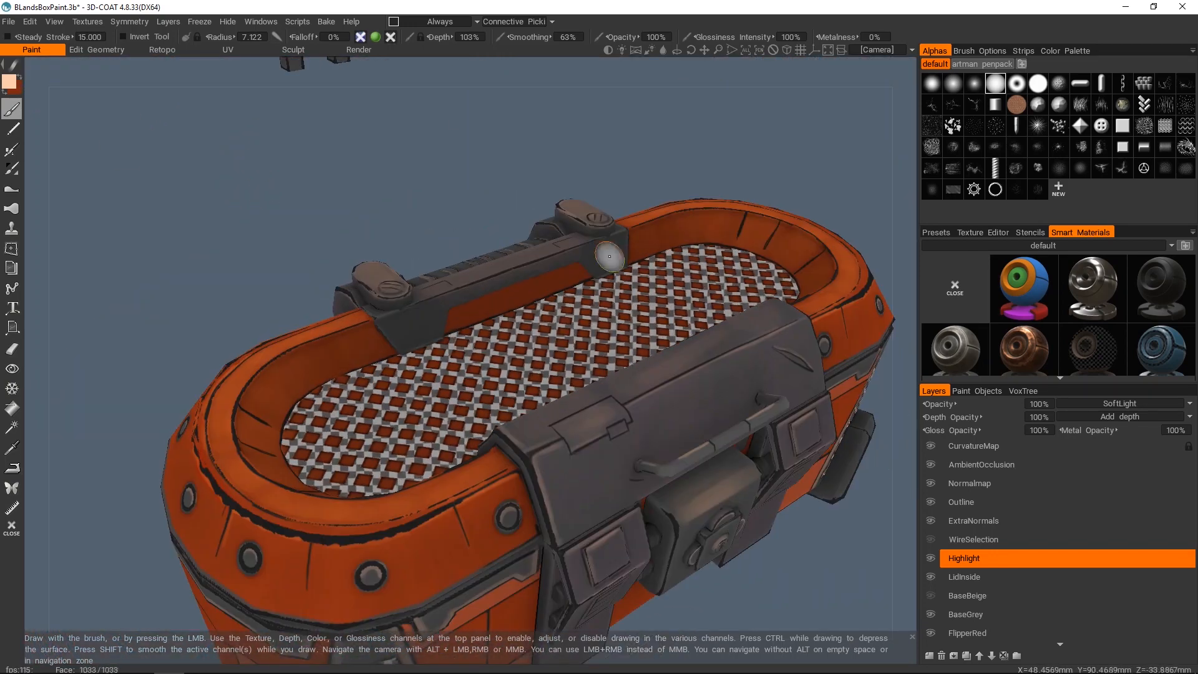
pyautogui.click(260, 22)
pyautogui.moveTo(293, 95)
pyautogui.click(411, 197)
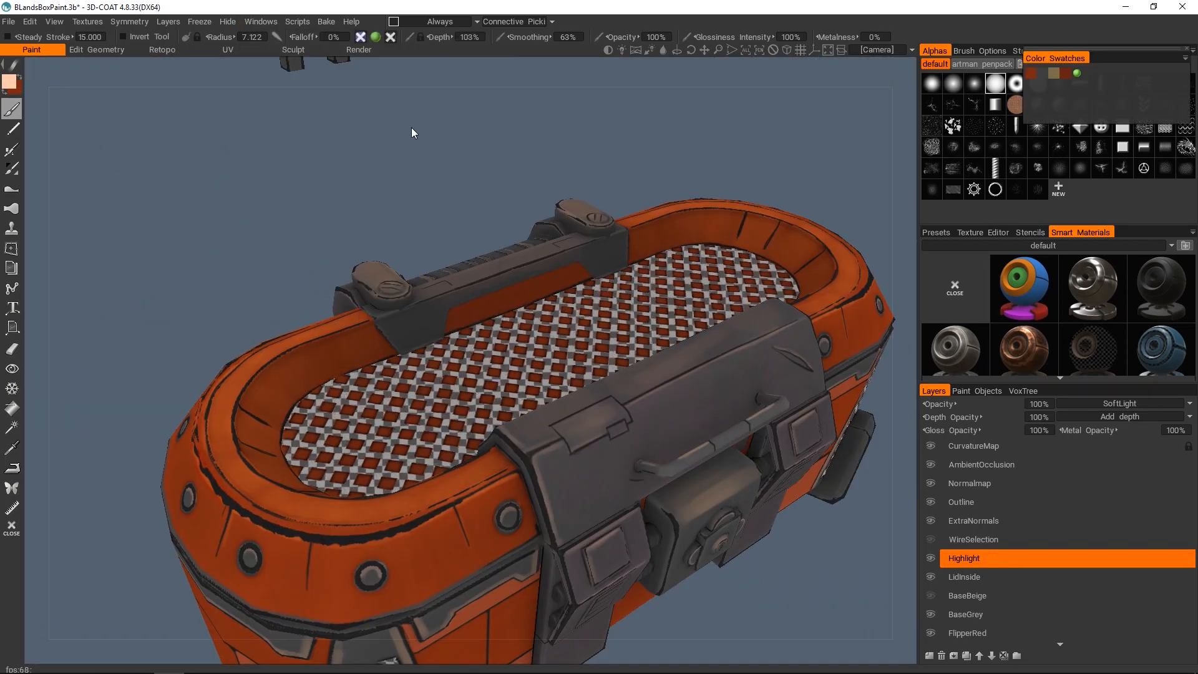
pyautogui.moveTo(1105, 49); pyautogui.dragTo(779, 76)
pyautogui.click(728, 100)
# - Undo the test dab and show the BaseBeige layer so the lattice openings are coloured beige
pyautogui.keyDown('alt'); pyautogui.moveTo(523, 274); pyautogui.dragTo(459, 388); pyautogui.keyUp('alt')
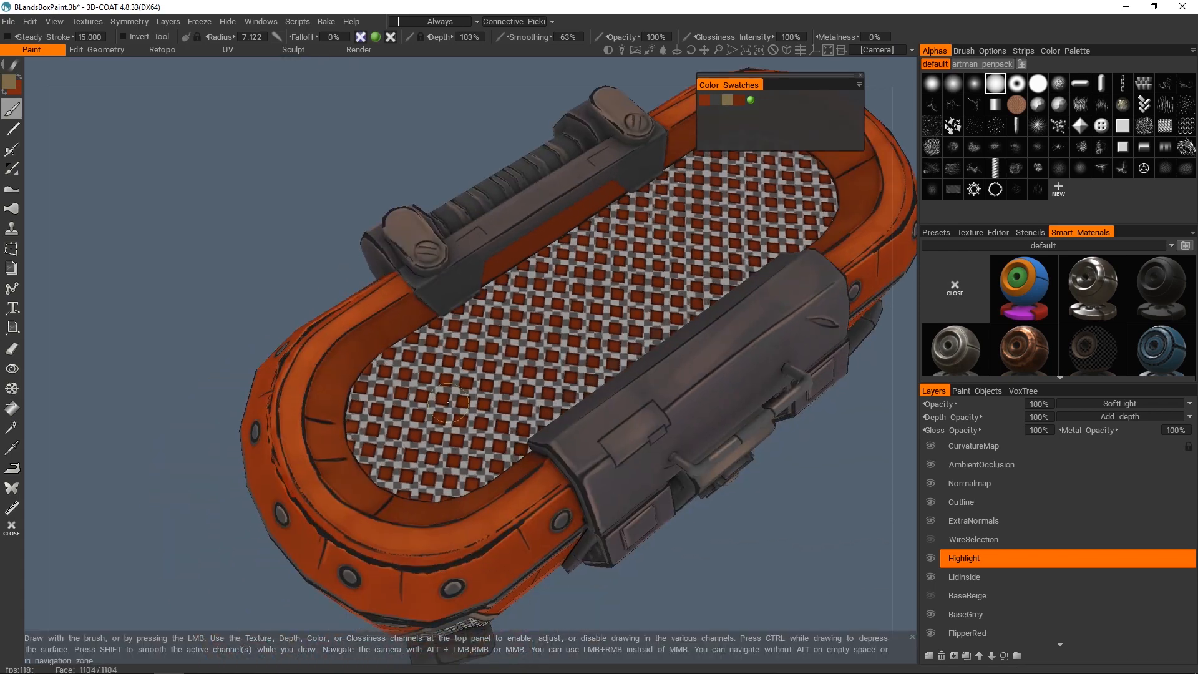
pyautogui.click(527, 374)
pyautogui.hotkey('ctrl', 'z')
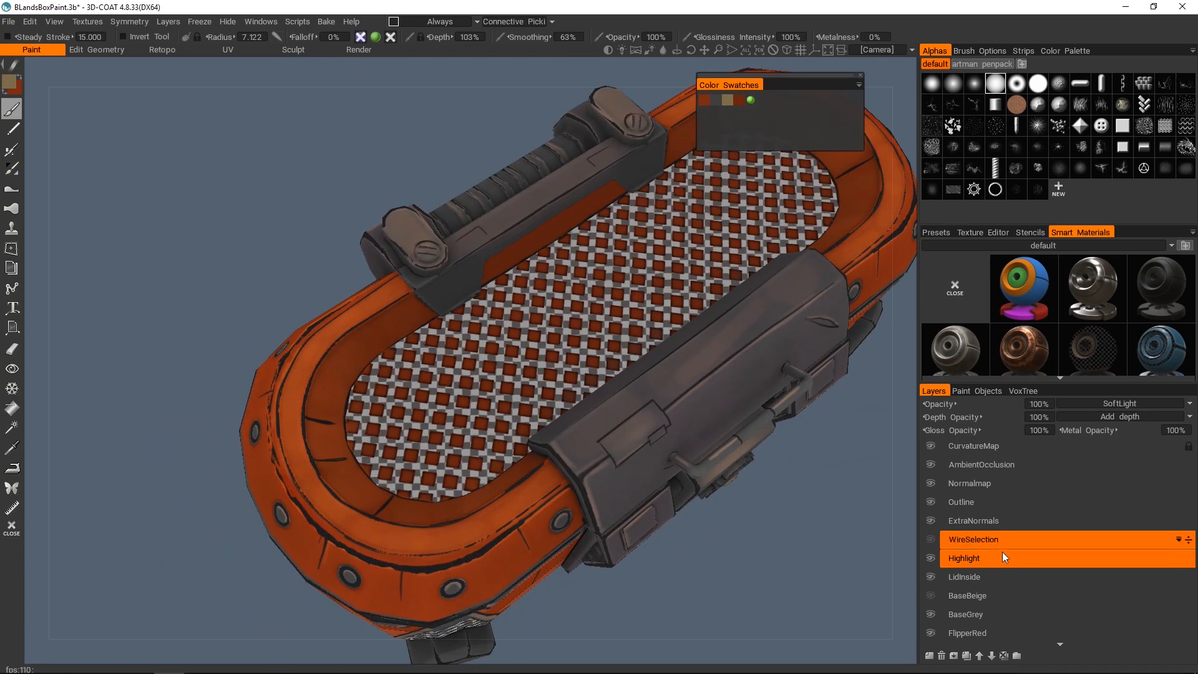
pyautogui.click(930, 595)
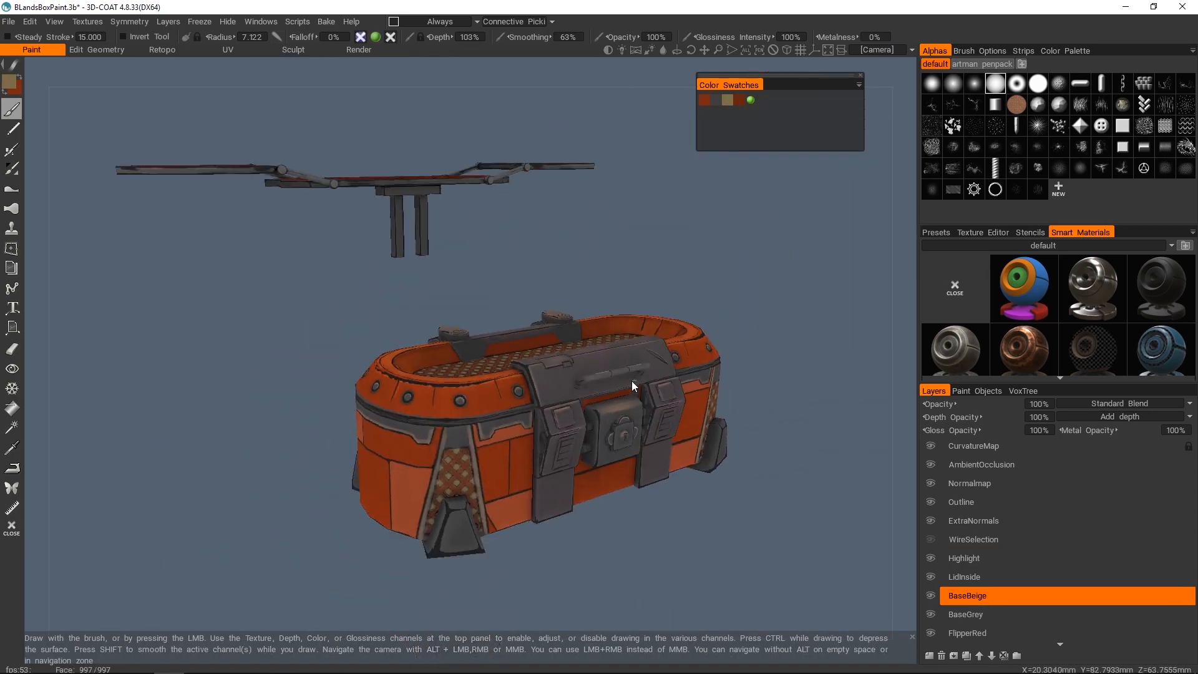
pyautogui.keyDown('alt'); pyautogui.moveTo(631, 381); pyautogui.dragTo(660, 384); pyautogui.keyUp('alt')
pyautogui.keyDown('alt'); pyautogui.moveTo(660, 384); pyautogui.dragTo(651, 372, button='right'); pyautogui.keyUp('alt')
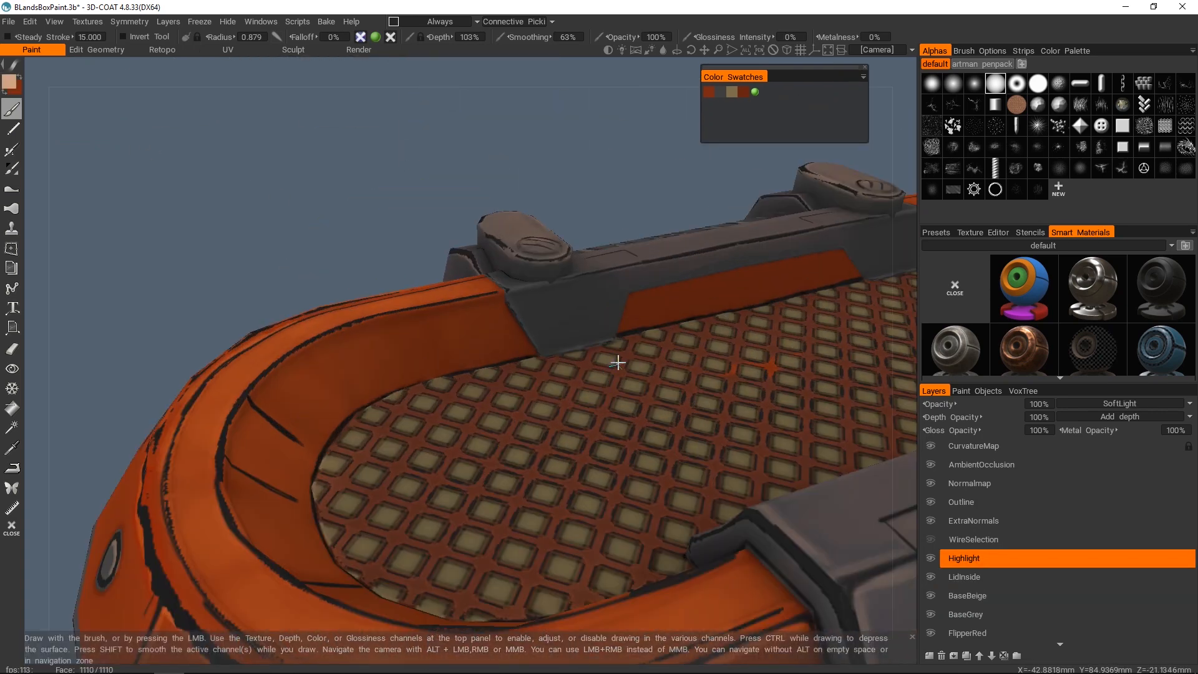
# - Paint straight peach highlight lines along both diagonal directions of the lid's lattice on the Highlight layer
pyautogui.keyDown('alt'); pyautogui.moveTo(615, 356); pyautogui.dragTo(598, 264, button='right'); pyautogui.keyUp('alt')
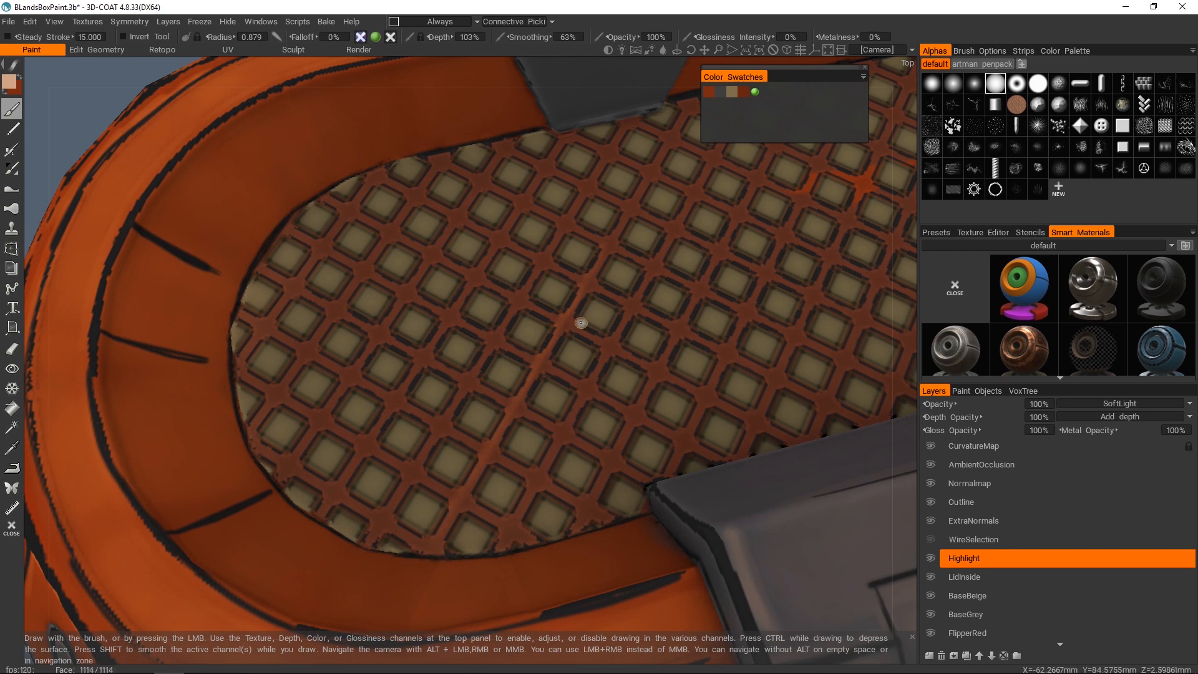
pyautogui.keyDown('alt'); pyautogui.moveTo(581, 323); pyautogui.dragTo(565, 324); pyautogui.keyUp('alt')
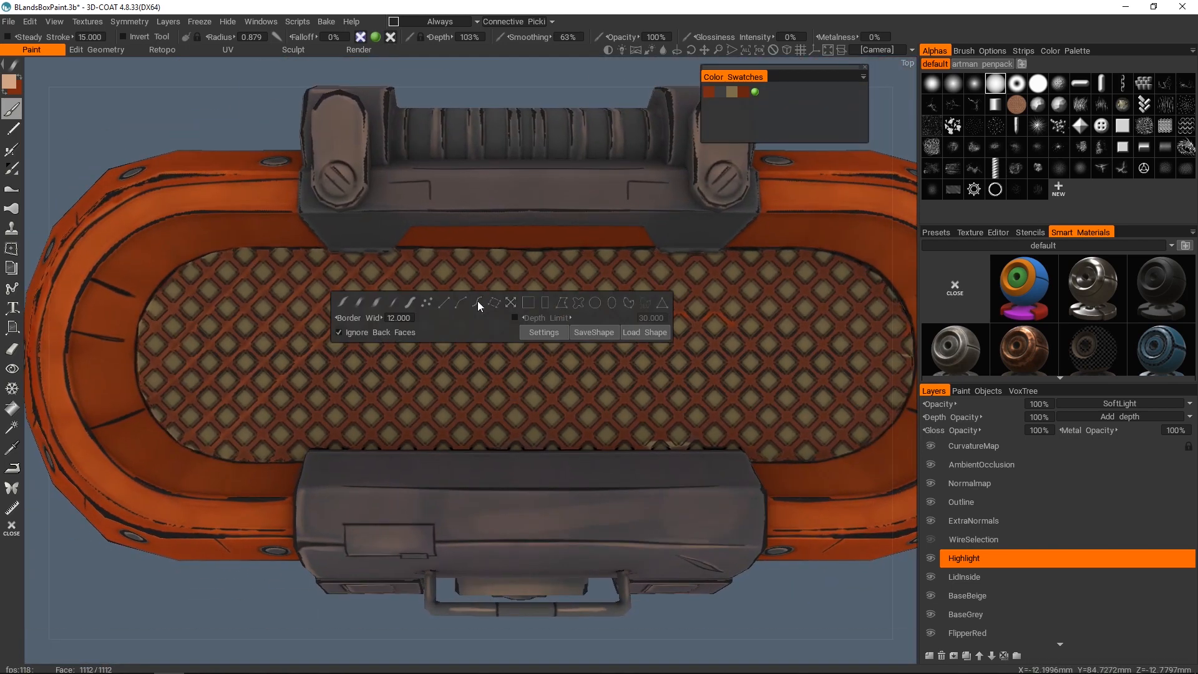
pyautogui.keyDown('shift'); pyautogui.click(446, 254); pyautogui.keyUp('shift')
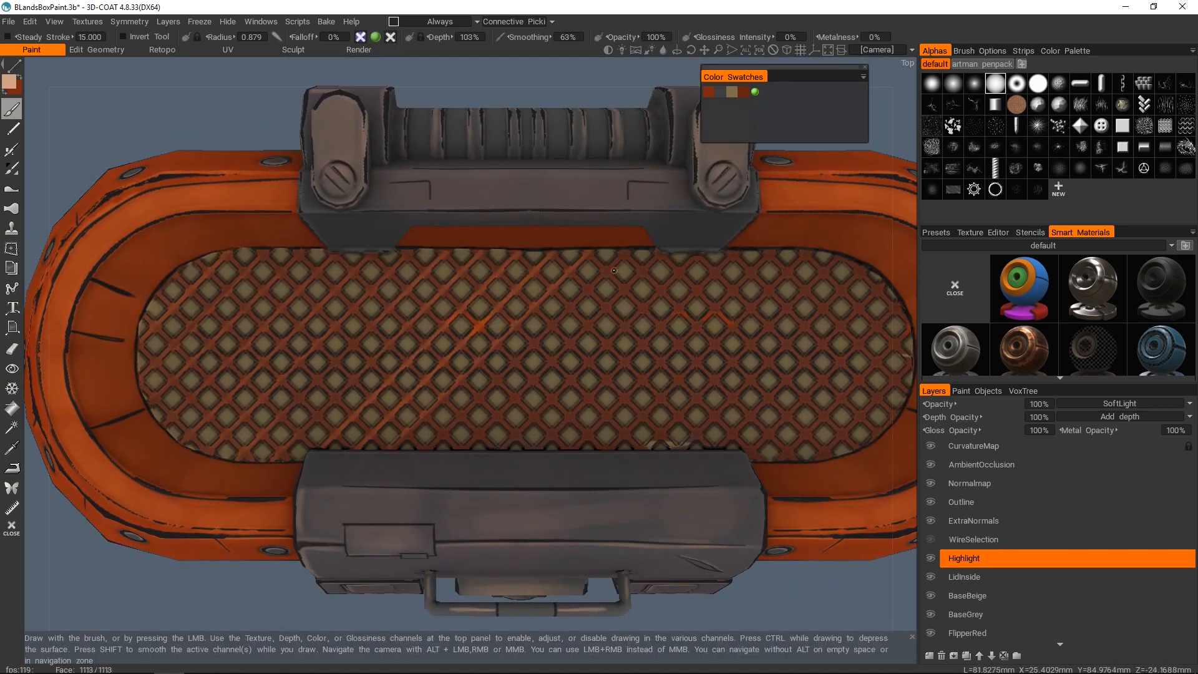
pyautogui.click(695, 254)
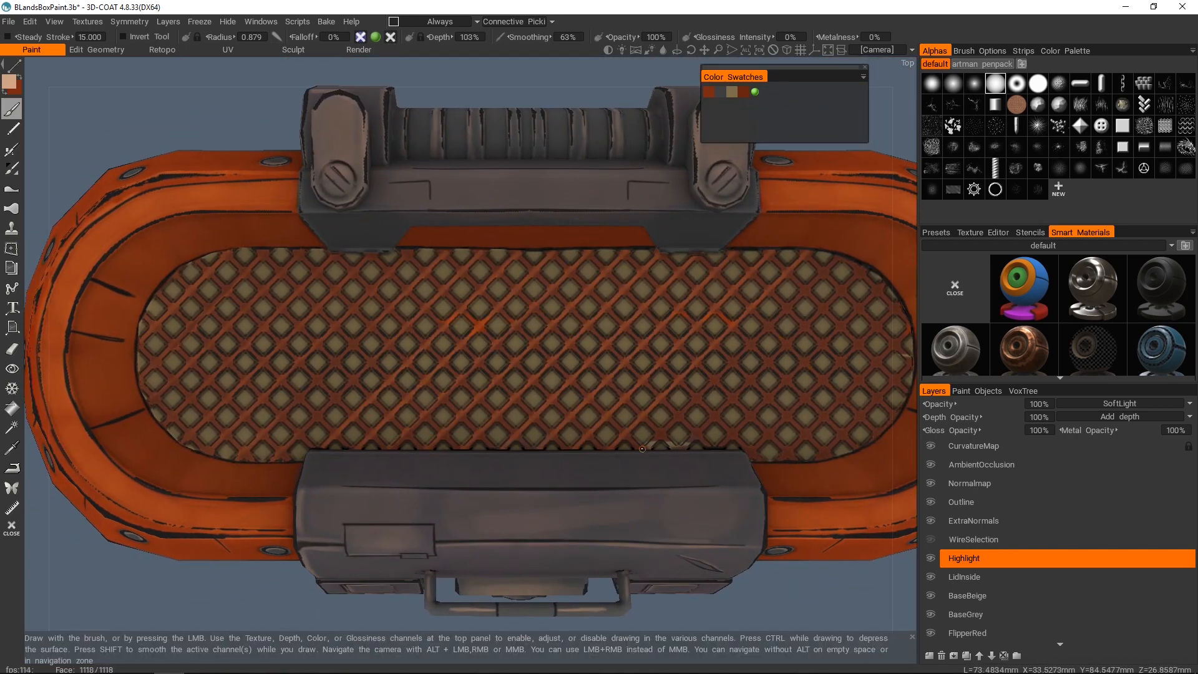
pyautogui.moveTo(716, 446); pyautogui.dragTo(655, 448, button='middle')
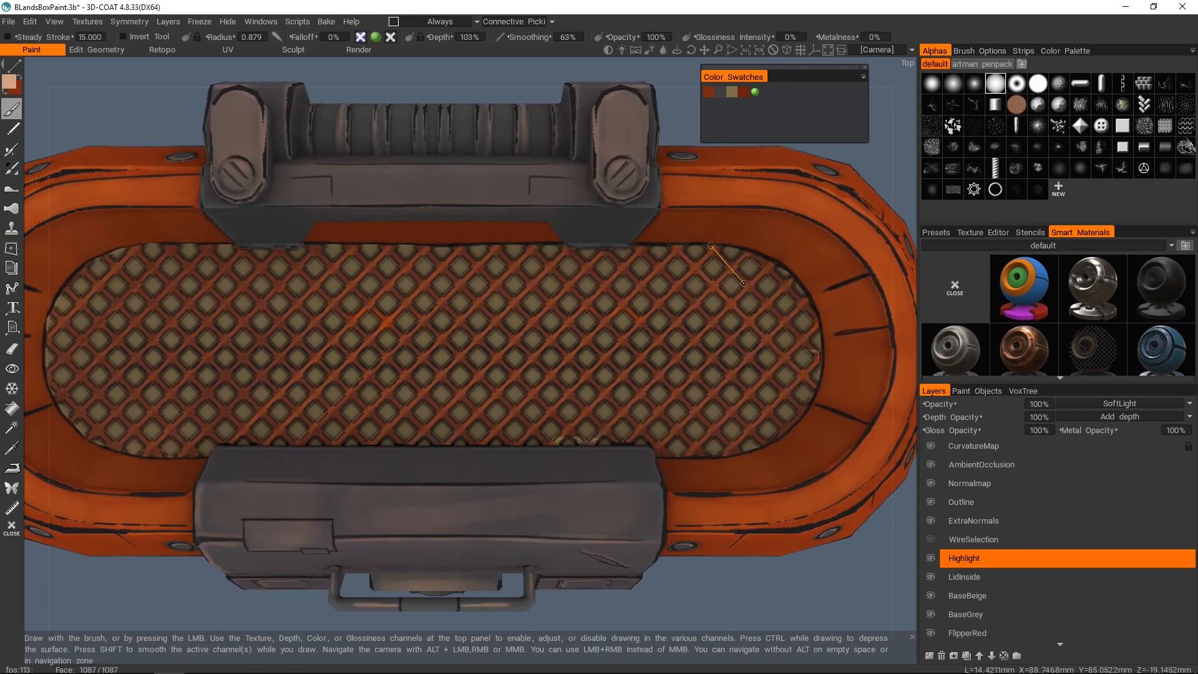
pyautogui.scroll(4, 802, 414)
pyautogui.scroll(-4, 725, 448)
pyautogui.moveTo(168, 312); pyautogui.dragTo(354, 295, button='middle')
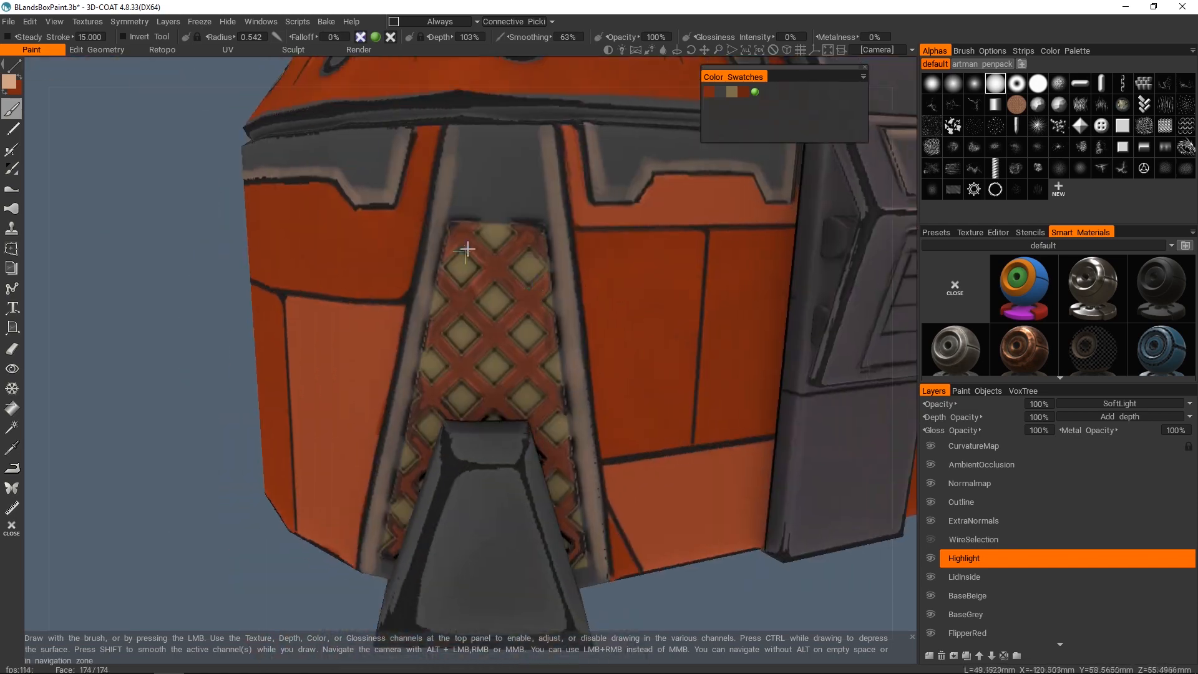
# - Paint highlights along the diagonal wires of the small lattices above the crate's corner feet
pyautogui.keyDown('alt'); pyautogui.moveTo(485, 323); pyautogui.dragTo(460, 312); pyautogui.keyUp('alt')
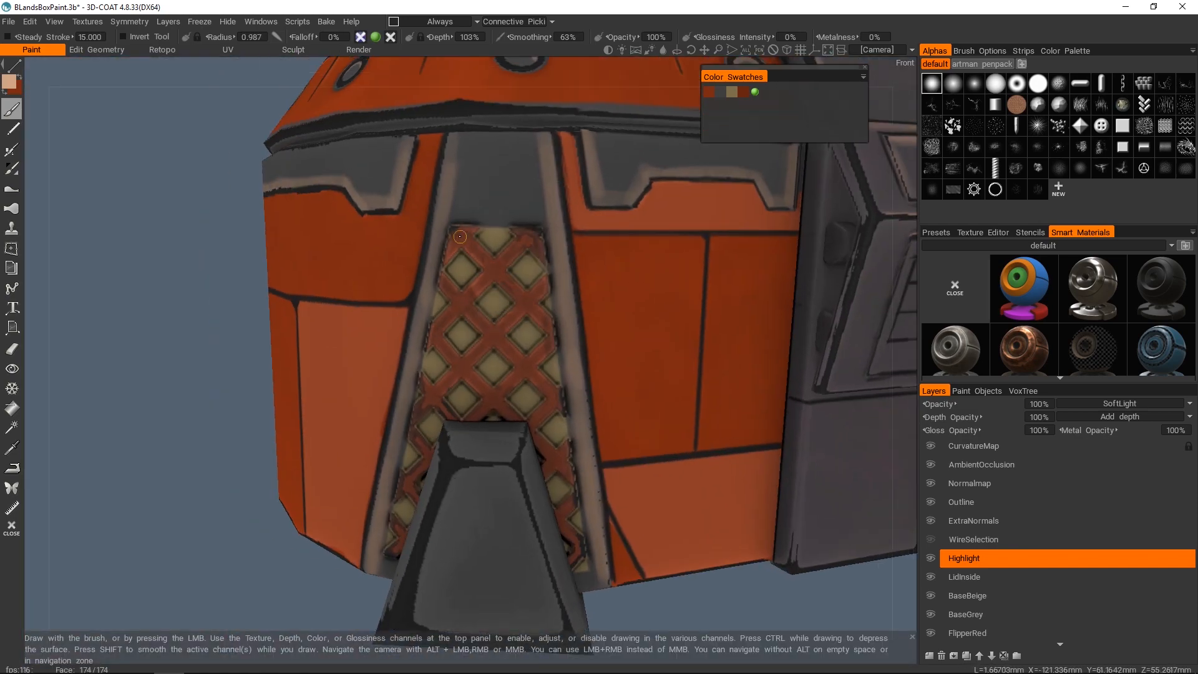
pyautogui.moveTo(513, 314); pyautogui.dragTo(526, 206, button='middle')
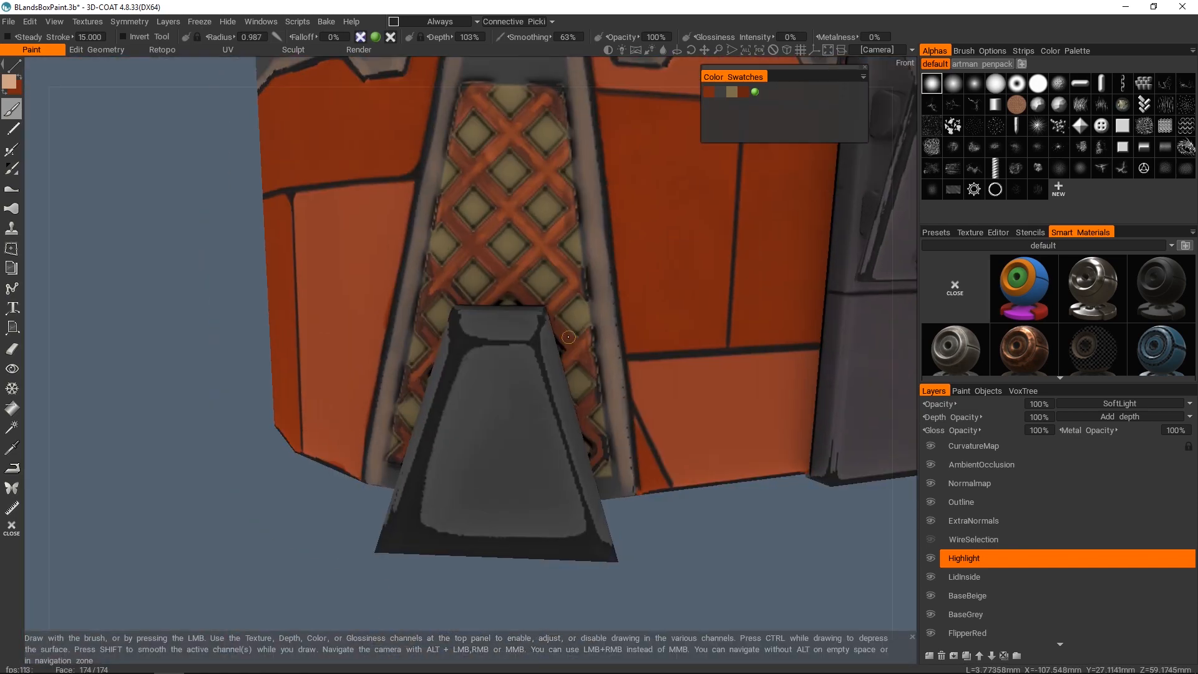
pyautogui.scroll(-4, 490, 332)
pyautogui.moveTo(437, 312)
pyautogui.keyDown('alt'); pyautogui.mouseDown()
pyautogui.moveTo(491, 332)
pyautogui.moveTo(554, 201)
pyautogui.moveTo(495, 246)
pyautogui.mouseUp(); pyautogui.keyUp('alt')
pyautogui.scroll(4, 490, 332)
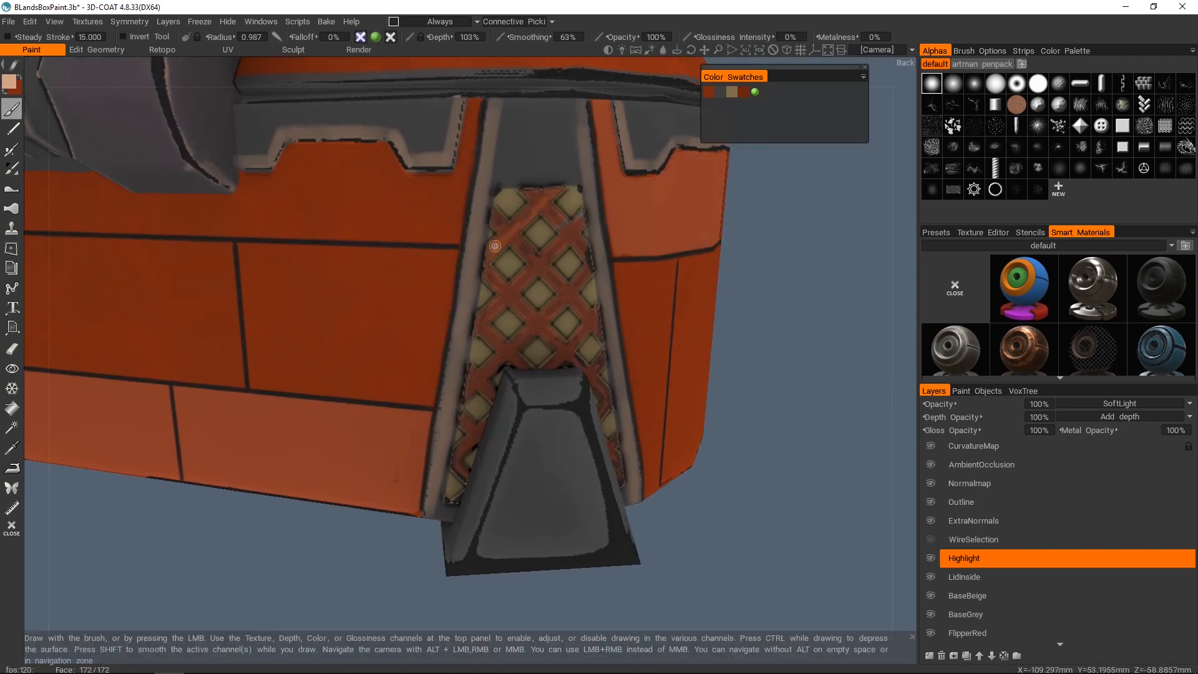
pyautogui.keyDown('alt'); pyautogui.moveTo(583, 277); pyautogui.dragTo(608, 214); pyautogui.keyUp('alt')
pyautogui.keyDown('alt'); pyautogui.moveTo(592, 255); pyautogui.dragTo(531, 224); pyautogui.keyUp('alt')
pyautogui.scroll(-3, 602, 226)
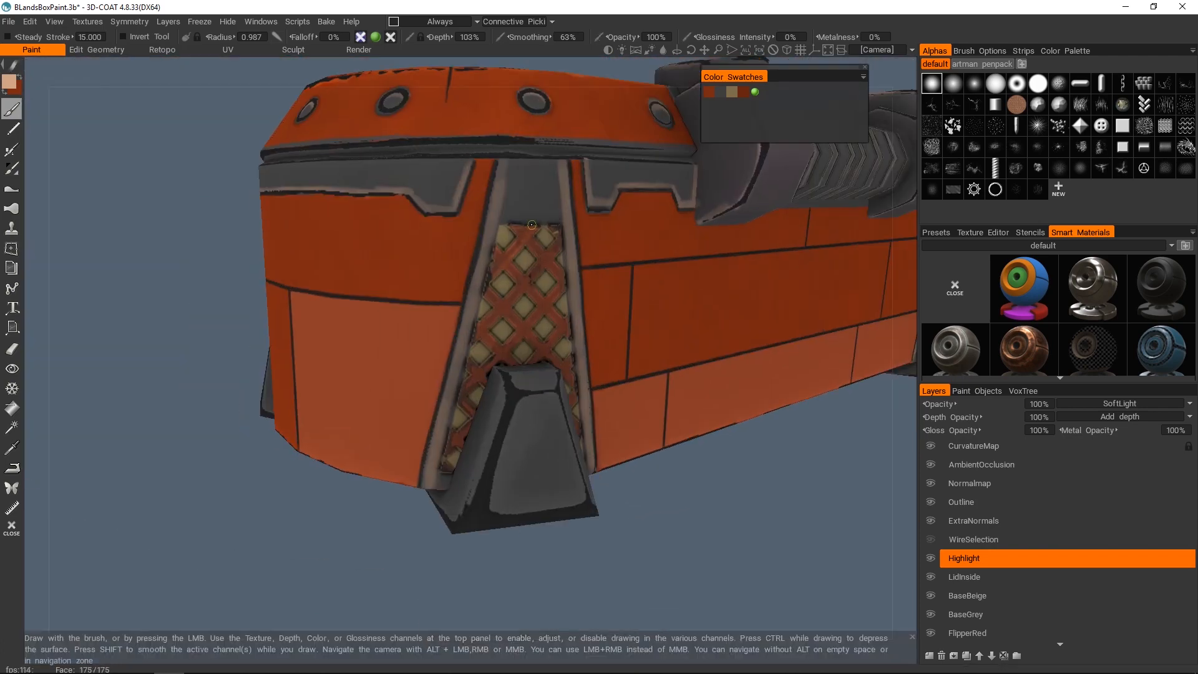
pyautogui.keyDown('alt'); pyautogui.moveTo(498, 289); pyautogui.dragTo(480, 235); pyautogui.keyUp('alt')
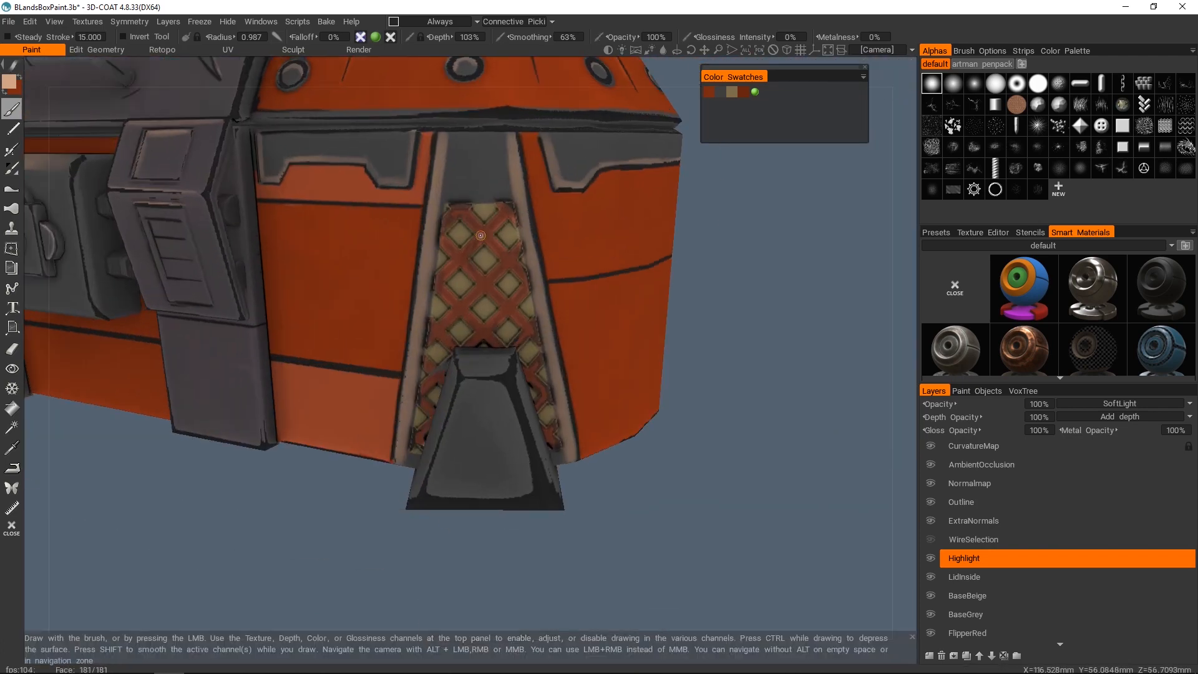
pyautogui.keyDown('alt'); pyautogui.moveTo(541, 428); pyautogui.dragTo(561, 451); pyautogui.keyUp('alt')
# - Pick the dark outline colour and darken the outer edge of the front corner lattice on the Outline layer
pyautogui.click(1001, 510)
pyautogui.keyDown('alt'); pyautogui.moveTo(504, 190); pyautogui.dragTo(467, 228); pyautogui.keyUp('alt')
pyautogui.click(721, 93)
pyautogui.press('v')
pyautogui.keyDown('alt'); pyautogui.moveTo(455, 272); pyautogui.dragTo(530, 249, button='right'); pyautogui.keyUp('alt')
pyautogui.moveTo(530, 249)
pyautogui.keyDown('alt'); pyautogui.mouseDown()
pyautogui.moveTo(497, 241)
pyautogui.moveTo(522, 258)
pyautogui.mouseUp(); pyautogui.keyUp('alt')
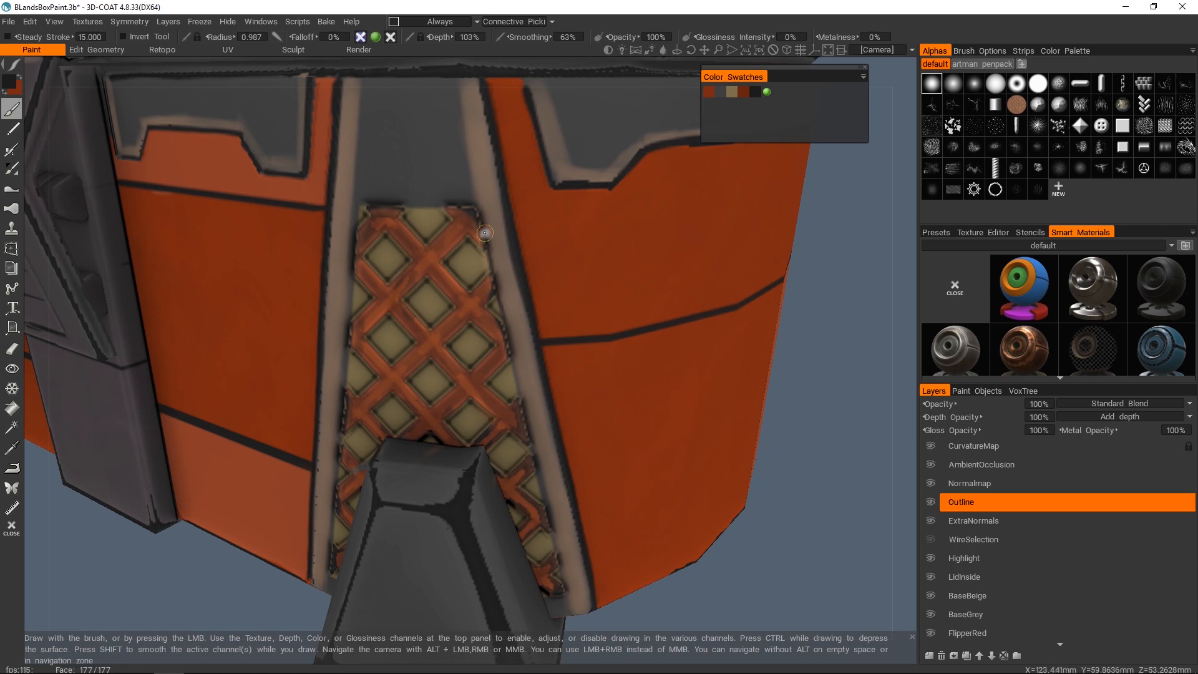
pyautogui.keyDown('alt'); pyautogui.moveTo(510, 340); pyautogui.dragTo(495, 253); pyautogui.keyUp('alt')
pyautogui.keyDown('alt'); pyautogui.moveTo(511, 305); pyautogui.dragTo(505, 254); pyautogui.keyUp('alt')
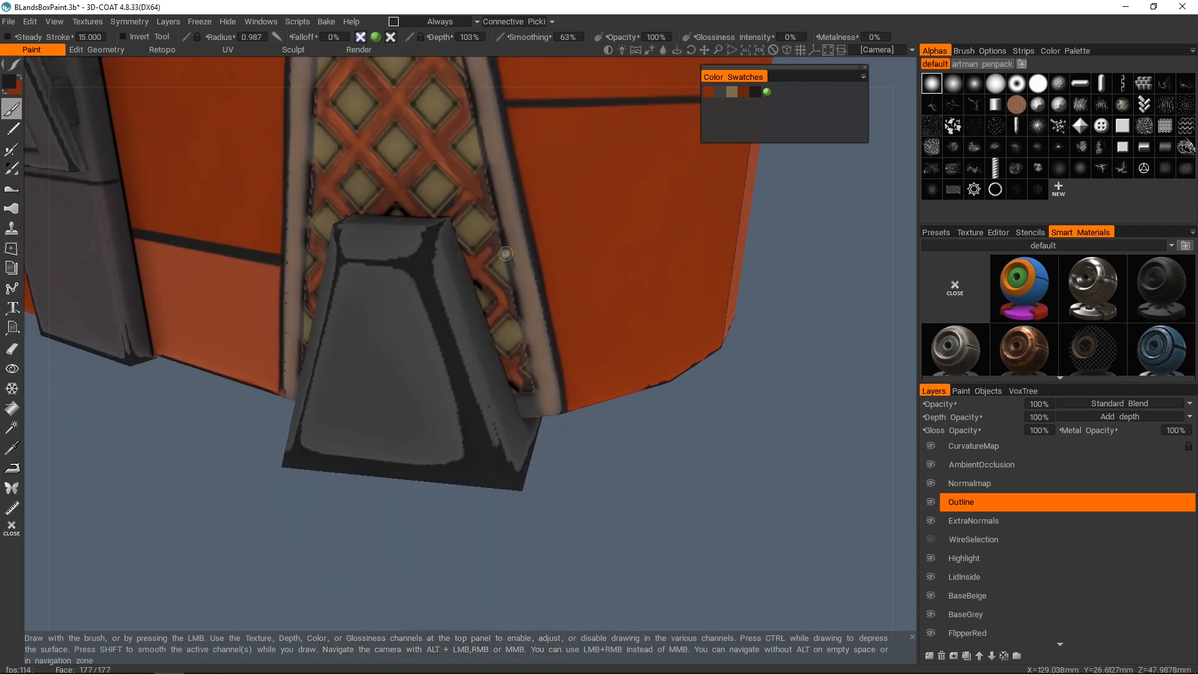
pyautogui.keyDown('alt'); pyautogui.moveTo(511, 396); pyautogui.dragTo(486, 312, button='right'); pyautogui.keyUp('alt')
pyautogui.keyDown('alt'); pyautogui.moveTo(487, 312); pyautogui.dragTo(514, 278); pyautogui.keyUp('alt')
# - Paint the dark outline along the inner edge of the same corner lattice, down to the foot
pyautogui.keyDown('alt'); pyautogui.moveTo(513, 278); pyautogui.dragTo(479, 200, button='right'); pyautogui.keyUp('alt')
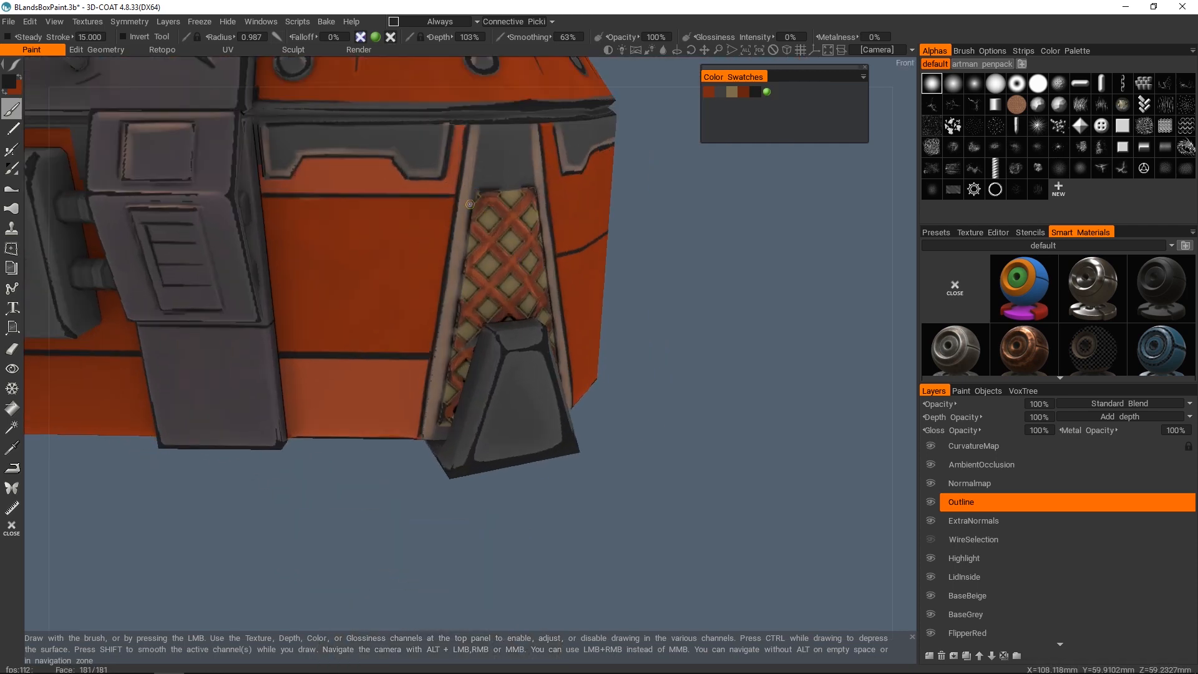
pyautogui.keyDown('alt'); pyautogui.moveTo(443, 393); pyautogui.dragTo(488, 261, button='right'); pyautogui.keyUp('alt')
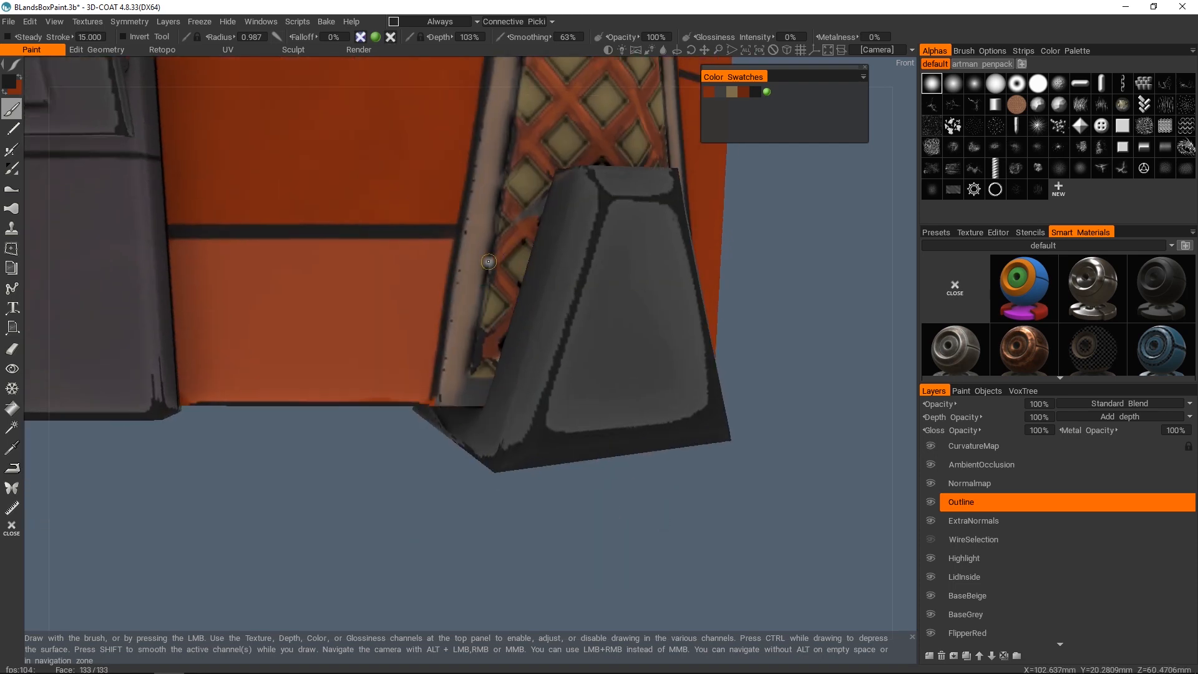
pyautogui.keyDown('alt'); pyautogui.moveTo(469, 361); pyautogui.dragTo(479, 363, button='right'); pyautogui.keyUp('alt')
pyautogui.keyDown('alt'); pyautogui.moveTo(479, 362); pyautogui.dragTo(469, 254); pyautogui.keyUp('alt')
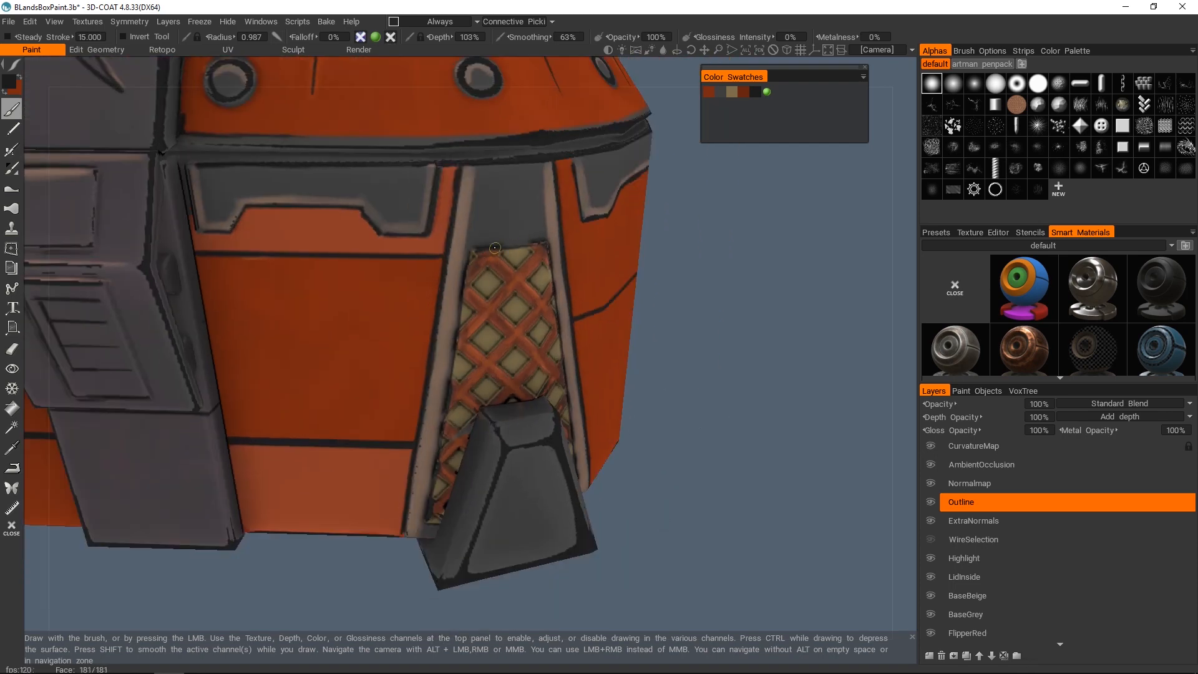
# - Turn on symmetry and draw two converging lines and a small circle on the grey plate above the corner lattice
pyautogui.moveTo(495, 248)
pyautogui.keyDown('alt'); pyautogui.mouseDown(button='right')
pyautogui.moveTo(459, 322)
pyautogui.moveTo(477, 247)
pyautogui.mouseUp(button='right'); pyautogui.keyUp('alt')
pyautogui.press('s')
pyautogui.click(477, 247)
pyautogui.moveTo(479, 249)
pyautogui.keyDown('alt'); pyautogui.mouseDown()
pyautogui.moveTo(482, 267)
pyautogui.moveTo(423, 188)
pyautogui.moveTo(449, 218)
pyautogui.mouseUp(); pyautogui.keyUp('alt')
pyautogui.moveTo(382, 192)
pyautogui.mouseDown()
pyautogui.moveTo(419, 324)
pyautogui.moveTo(430, 307)
pyautogui.mouseUp()
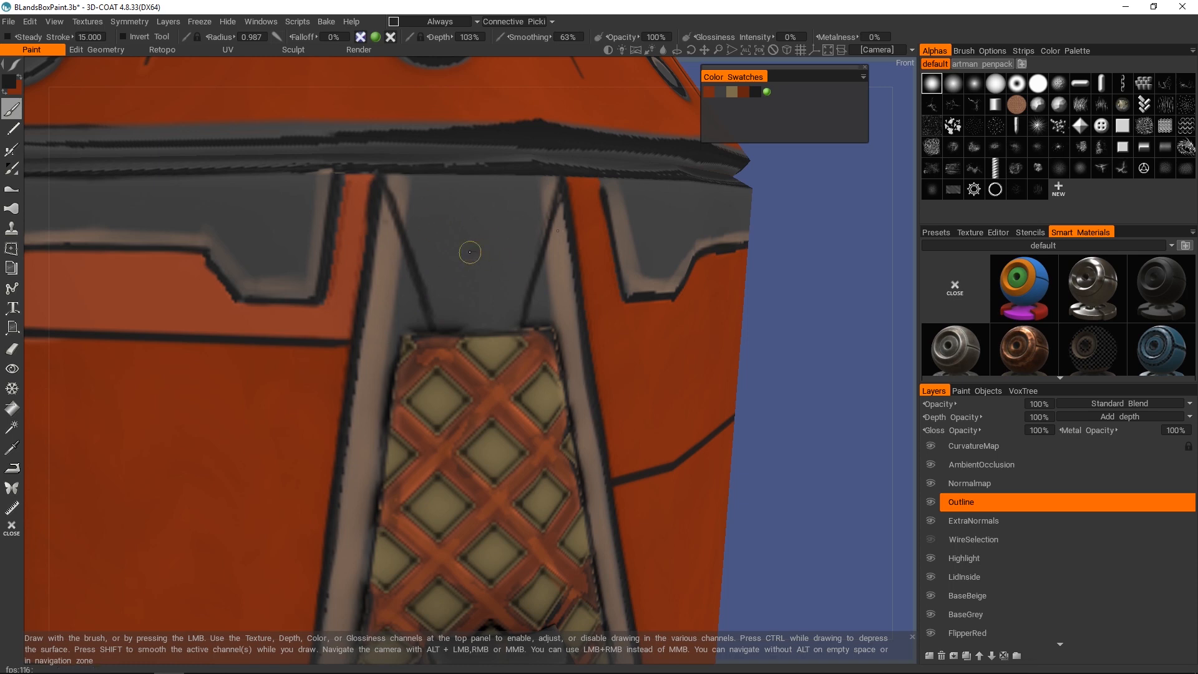
pyautogui.moveTo(493, 261); pyautogui.dragTo(463, 263)
pyautogui.keyDown('alt'); pyautogui.moveTo(467, 262); pyautogui.dragTo(492, 274, button='right'); pyautogui.keyUp('alt')
pyautogui.keyDown('alt'); pyautogui.moveTo(493, 274); pyautogui.dragTo(517, 324); pyautogui.keyUp('alt')
# - Sample the light peach highlight colour on the Highlight layer, keep its SoftLight blending and store the colour as a new swatch
pyautogui.press('h')
pyautogui.click(963, 557)
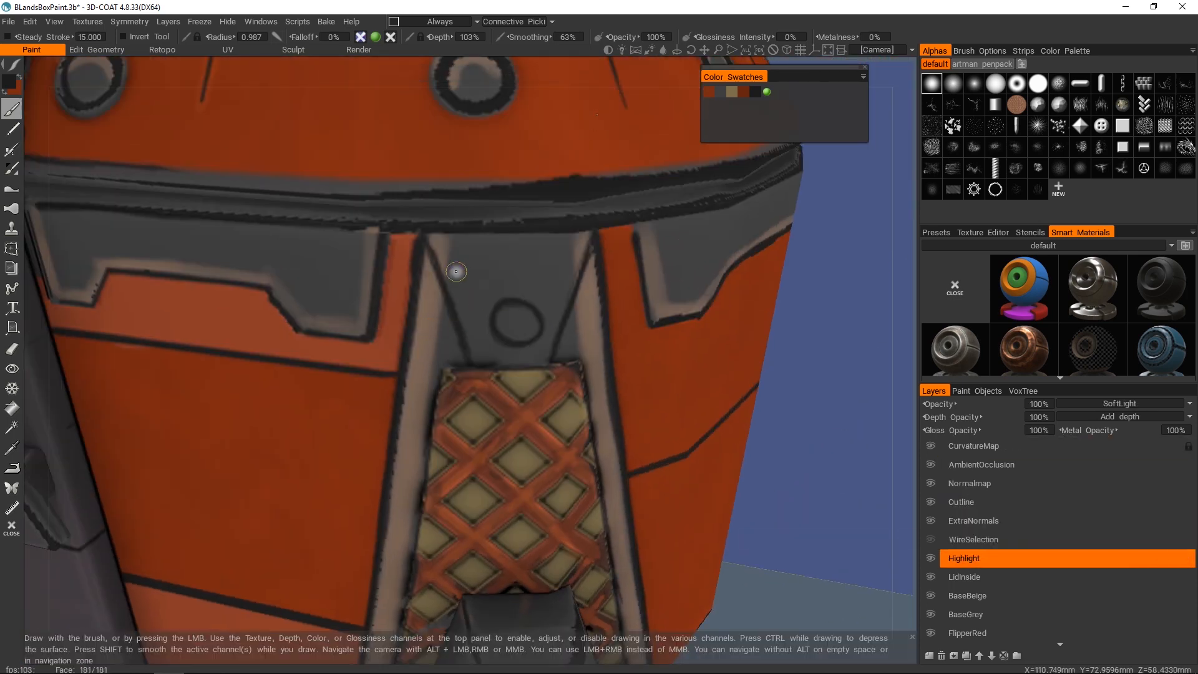
pyautogui.click(732, 93)
pyautogui.keyDown('alt'); pyautogui.moveTo(578, 320); pyautogui.dragTo(555, 311, button='middle'); pyautogui.keyUp('alt')
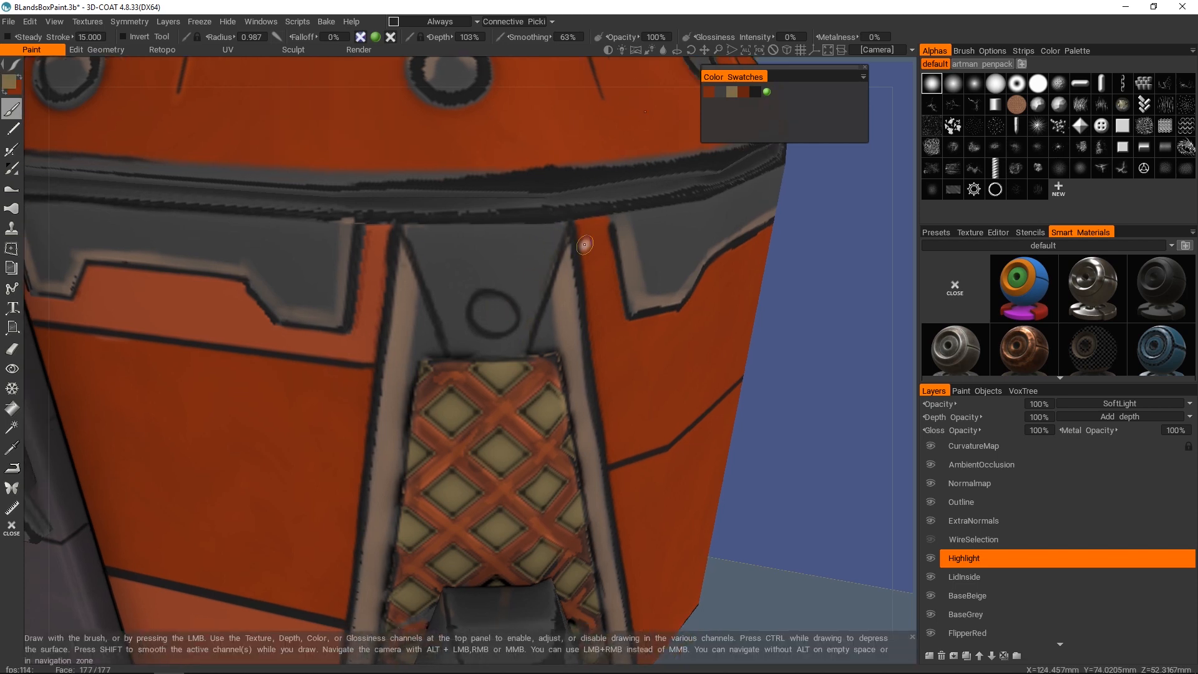
pyautogui.click(1119, 403)
pyautogui.click(1092, 36)
pyautogui.press('v')
pyautogui.click(1120, 404)
pyautogui.click(1088, 167)
pyautogui.click(767, 91)
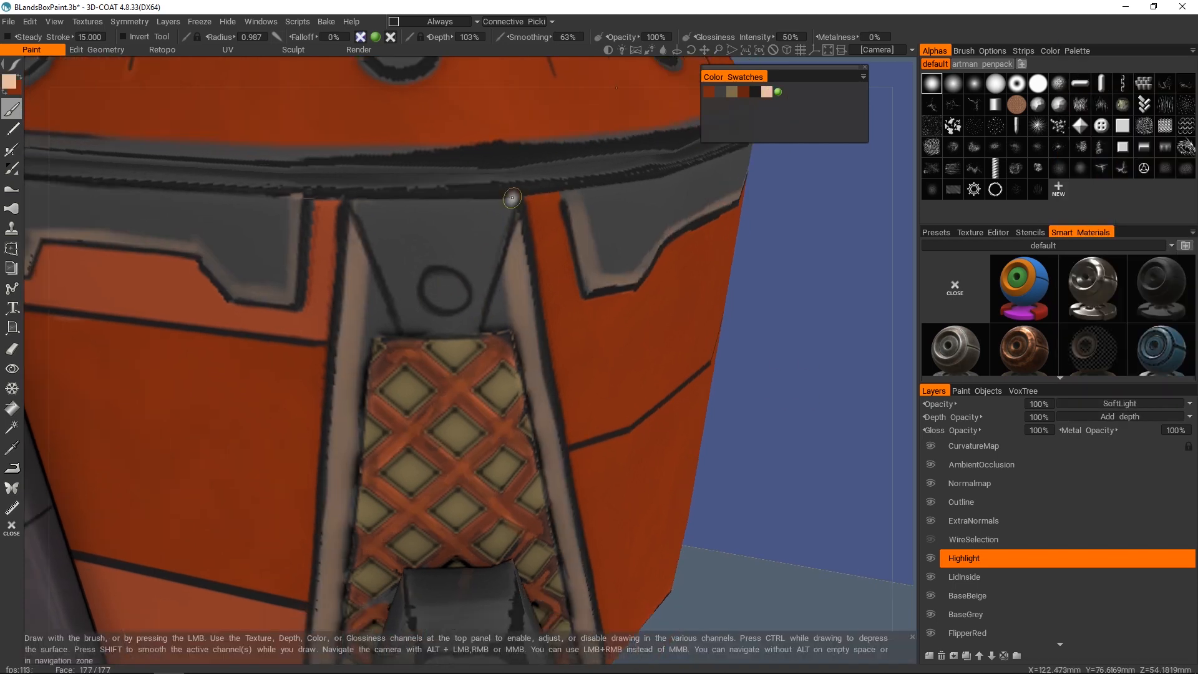
# - Paint peach highlights beside the converging lines, along the plate's upper edge and around the small circle
pyautogui.moveTo(513, 204); pyautogui.dragTo(478, 323)
pyautogui.keyDown('alt'); pyautogui.moveTo(465, 221); pyautogui.dragTo(452, 218); pyautogui.keyUp('alt')
pyautogui.keyDown('alt'); pyautogui.moveTo(416, 289); pyautogui.dragTo(465, 250); pyautogui.keyUp('alt')
pyautogui.moveTo(499, 196); pyautogui.dragTo(373, 212)
pyautogui.keyDown('alt'); pyautogui.moveTo(386, 237); pyautogui.dragTo(449, 241, button='right'); pyautogui.keyUp('alt')
pyautogui.moveTo(461, 233); pyautogui.dragTo(419, 252)
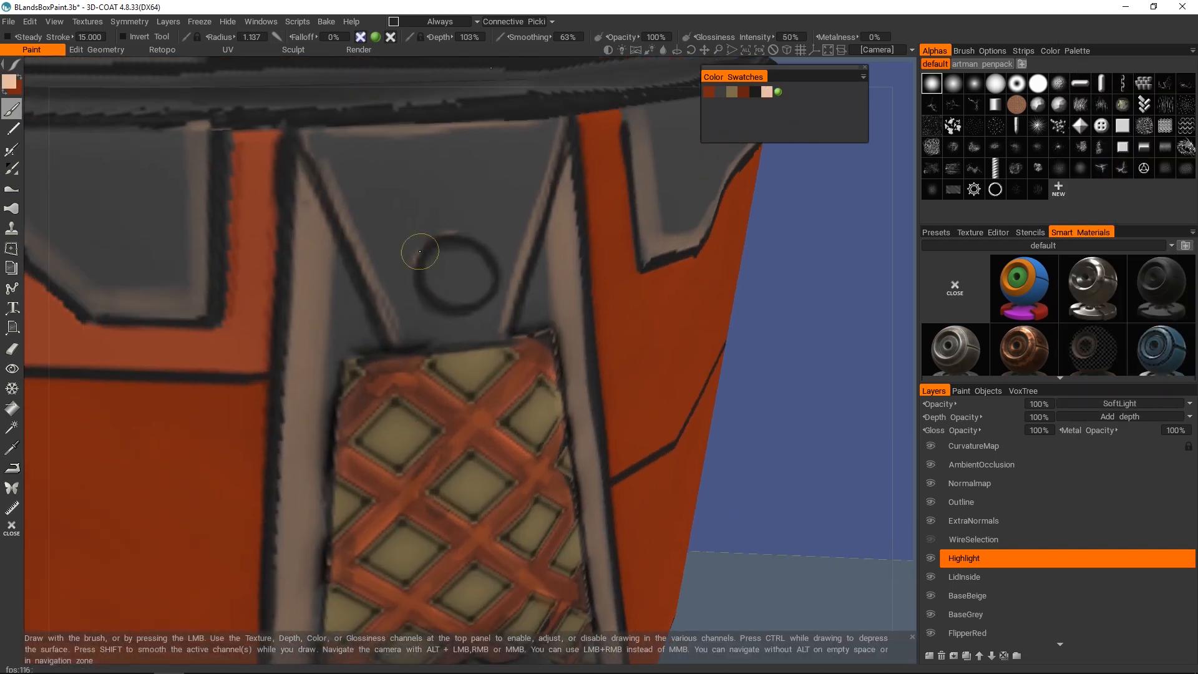
pyautogui.moveTo(433, 274)
pyautogui.keyDown('alt'); pyautogui.mouseDown(button='right')
pyautogui.moveTo(503, 285)
pyautogui.moveTo(511, 330)
pyautogui.moveTo(499, 318)
pyautogui.mouseUp(button='right'); pyautogui.keyUp('alt')
pyautogui.keyDown('alt'); pyautogui.moveTo(499, 318); pyautogui.dragTo(493, 281); pyautogui.keyUp('alt')
# - Show the Color Palette's reference image, pan it to the box's lower edge and choose the grey swatch
pyautogui.click(1064, 51)
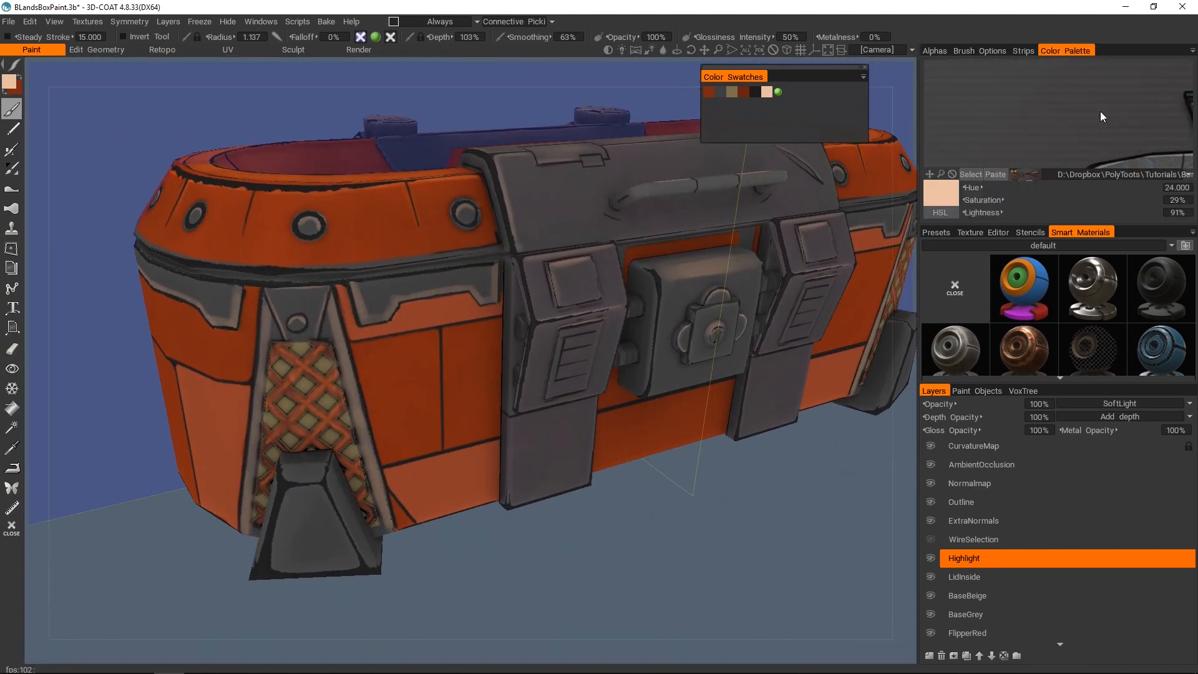
pyautogui.moveTo(1101, 116); pyautogui.dragTo(998, 81, button='middle')
pyautogui.keyDown('alt'); pyautogui.moveTo(536, 324); pyautogui.dragTo(573, 355, button='right'); pyautogui.keyUp('alt')
pyautogui.click(964, 614)
pyautogui.click(719, 92)
# - Create a new layer above ExtraNormals and name it Tear
pyautogui.click(976, 520)
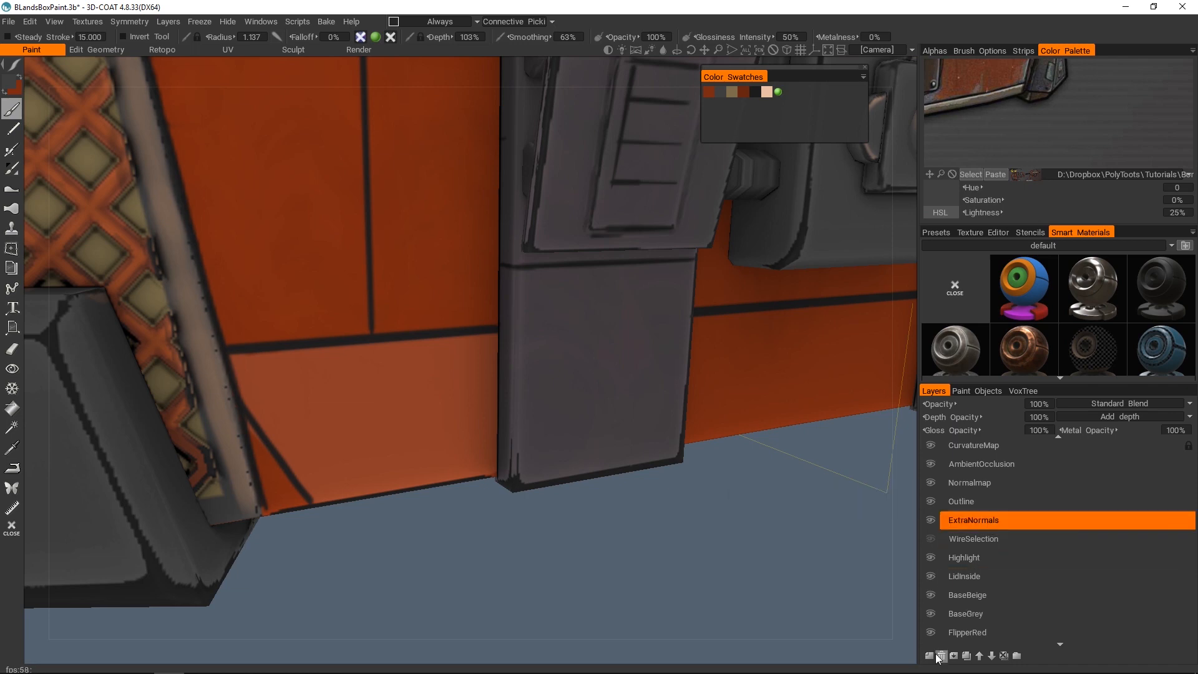
pyautogui.click(929, 655)
pyautogui.doubleClick(973, 515)
pyautogui.write('Tear')
pyautogui.press('Return')
# - Set the paint colour to a neutral grey with 27% lightness and paint worn edges along the vertical seam between the front-left panels
pyautogui.keyDown('alt'); pyautogui.moveTo(353, 288); pyautogui.dragTo(270, 206, button='right'); pyautogui.keyUp('alt')
pyautogui.click(11, 83)
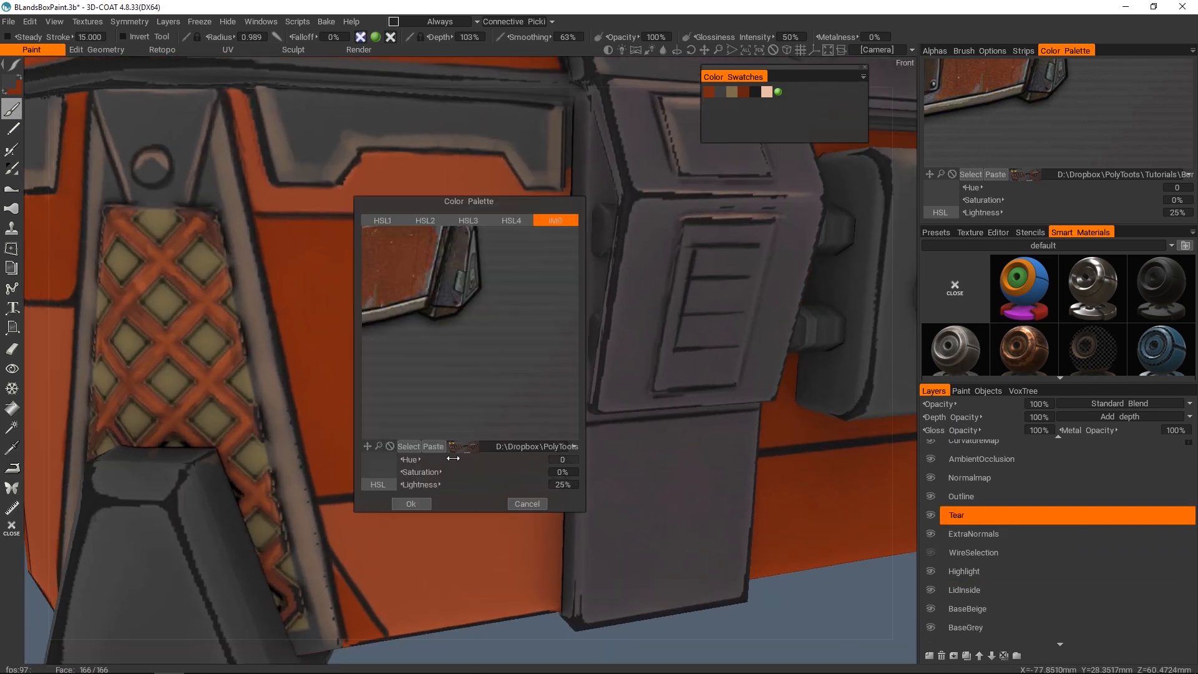
pyautogui.click(411, 504)
pyautogui.keyDown('alt'); pyautogui.moveTo(393, 268); pyautogui.dragTo(417, 243, button='right'); pyautogui.keyUp('alt')
pyautogui.keyDown('alt'); pyautogui.moveTo(417, 243); pyautogui.dragTo(492, 277, button='middle'); pyautogui.keyUp('alt')
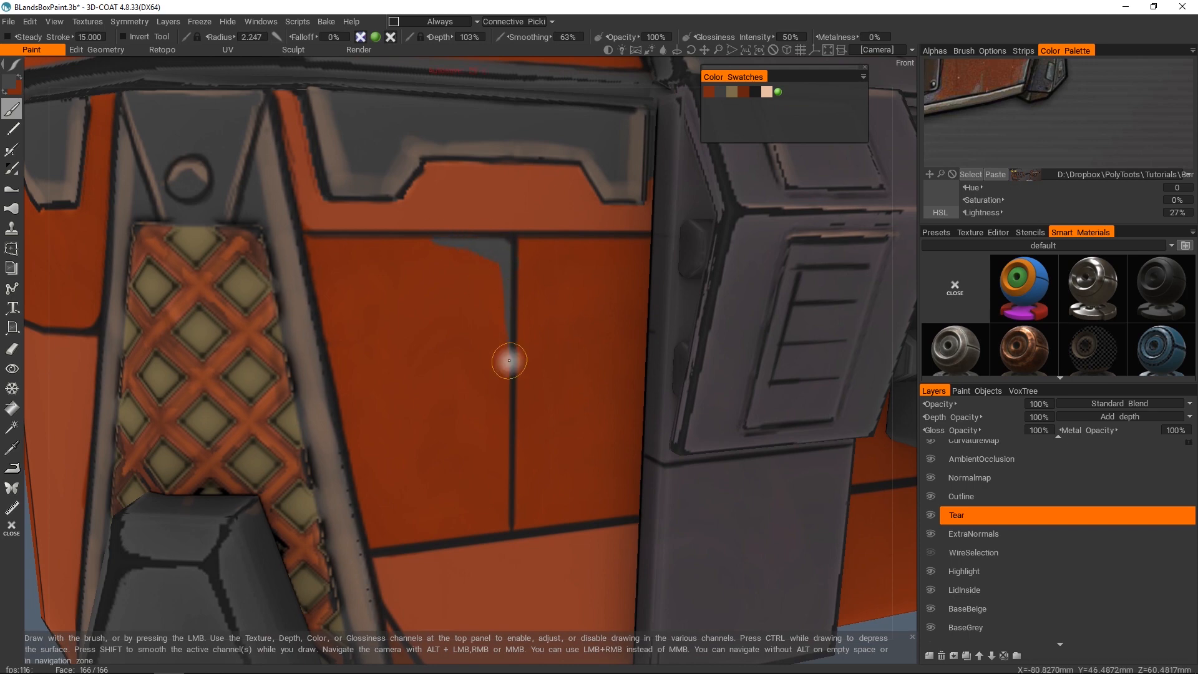
pyautogui.keyDown('alt'); pyautogui.moveTo(509, 360); pyautogui.dragTo(503, 311, button='right'); pyautogui.keyUp('alt')
pyautogui.keyDown('alt'); pyautogui.moveTo(503, 311); pyautogui.dragTo(514, 198, button='middle'); pyautogui.keyUp('alt')
pyautogui.keyDown('alt'); pyautogui.moveTo(616, 377); pyautogui.dragTo(529, 195, button='right'); pyautogui.keyUp('alt')
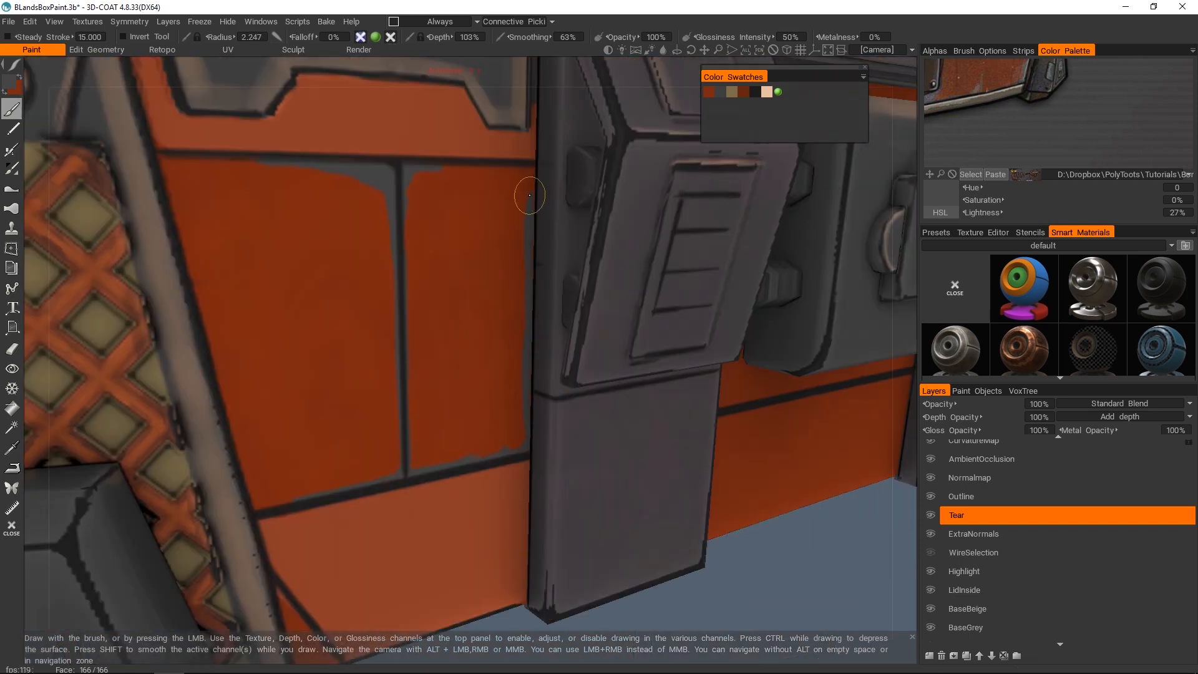
# - Paint irregular grey wear around the edges of the light-orange lower panel at the crate's front left
pyautogui.keyDown('alt'); pyautogui.moveTo(493, 250); pyautogui.dragTo(512, 346); pyautogui.keyUp('alt')
pyautogui.moveTo(614, 343); pyautogui.dragTo(596, 321)
pyautogui.keyDown('alt'); pyautogui.moveTo(486, 331); pyautogui.dragTo(520, 299, button='middle'); pyautogui.keyUp('alt')
pyautogui.moveTo(436, 299)
pyautogui.mouseDown()
pyautogui.moveTo(417, 299)
pyautogui.moveTo(411, 380)
pyautogui.mouseUp()
pyautogui.keyDown('alt'); pyautogui.moveTo(468, 364); pyautogui.dragTo(462, 313, button='middle'); pyautogui.keyUp('alt')
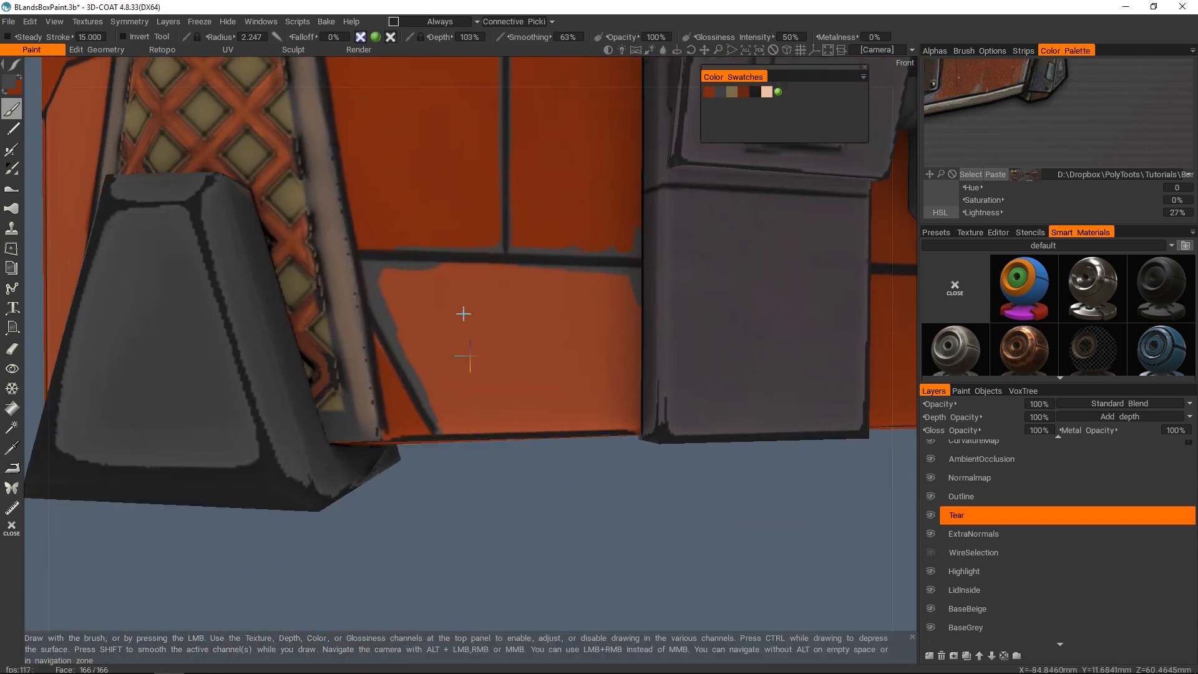
pyautogui.keyDown('alt'); pyautogui.moveTo(462, 313); pyautogui.dragTo(518, 336); pyautogui.keyUp('alt')
pyautogui.moveTo(440, 389)
pyautogui.mouseDown()
pyautogui.moveTo(580, 355)
pyautogui.moveTo(437, 375)
pyautogui.mouseUp()
# - Extend the grey wear along the front-left panels beside the lattice strip and beneath the notched trim
pyautogui.keyDown('alt'); pyautogui.moveTo(418, 377); pyautogui.dragTo(399, 274, button='right'); pyautogui.keyUp('alt')
pyautogui.keyDown('alt'); pyautogui.moveTo(399, 187); pyautogui.dragTo(399, 299, button='middle'); pyautogui.keyUp('alt')
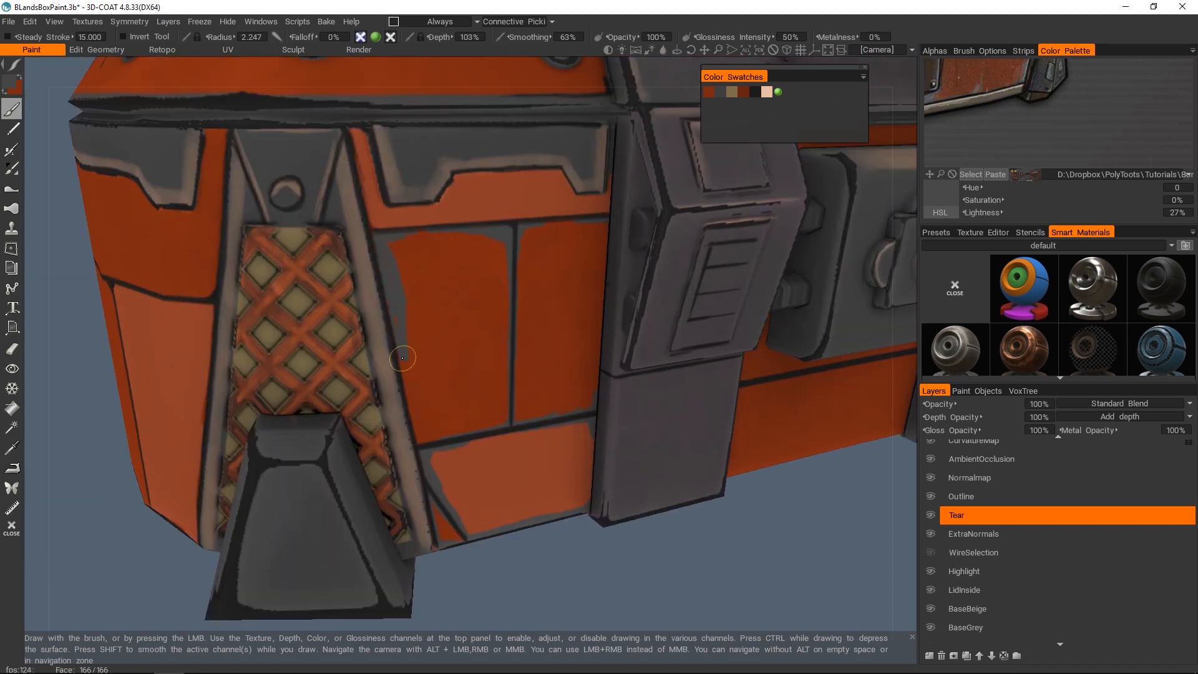
pyautogui.moveTo(402, 357); pyautogui.dragTo(427, 440)
pyautogui.moveTo(426, 440)
pyautogui.keyDown('alt'); pyautogui.mouseDown()
pyautogui.moveTo(476, 356)
pyautogui.moveTo(367, 321)
pyautogui.mouseUp(); pyautogui.keyUp('alt')
pyautogui.moveTo(525, 331); pyautogui.dragTo(602, 324)
pyautogui.keyDown('alt'); pyautogui.moveTo(603, 324); pyautogui.dragTo(599, 274, button='right'); pyautogui.keyUp('alt')
pyautogui.moveTo(499, 282); pyautogui.dragTo(444, 293)
pyautogui.keyDown('alt'); pyautogui.moveTo(444, 294); pyautogui.dragTo(437, 349, button='right'); pyautogui.keyUp('alt')
pyautogui.keyDown('alt'); pyautogui.moveTo(437, 349); pyautogui.dragTo(440, 334); pyautogui.keyUp('alt')
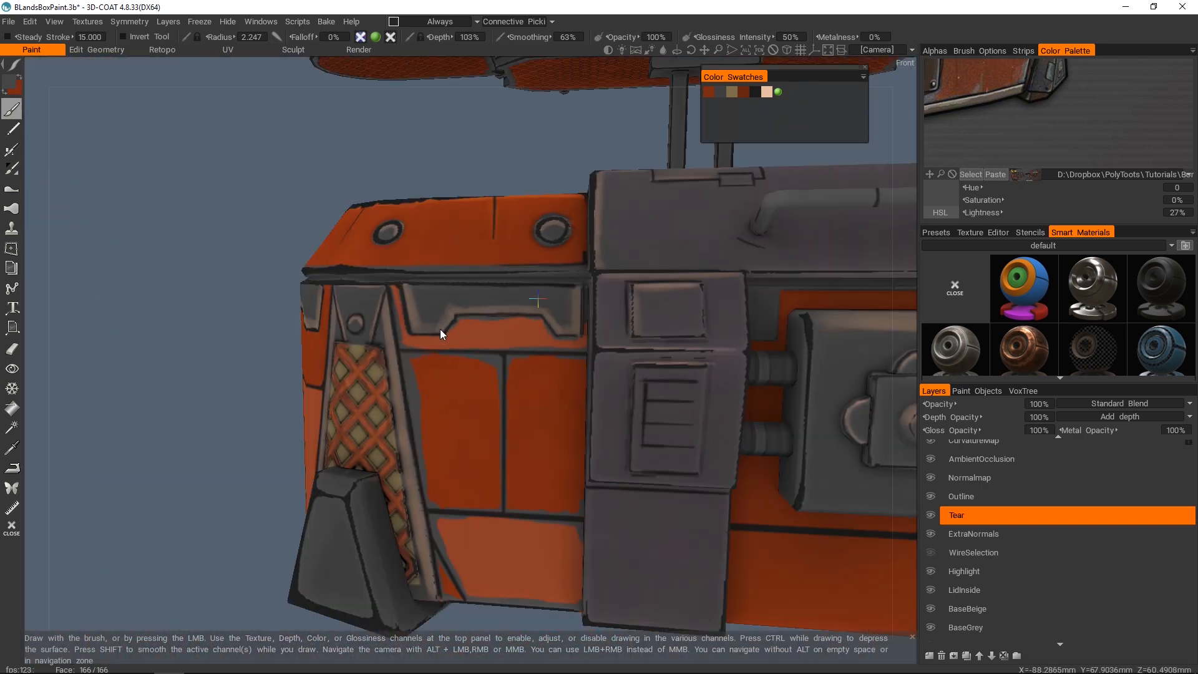
# - Paint grey chips along the central front panel's lower edge and on the corners of the front-right panel
pyautogui.keyDown('alt'); pyautogui.moveTo(439, 335); pyautogui.dragTo(268, 187, button='middle'); pyautogui.keyUp('alt')
pyautogui.keyDown('alt'); pyautogui.moveTo(349, 349); pyautogui.dragTo(375, 306, button='right'); pyautogui.keyUp('alt')
pyautogui.moveTo(379, 310); pyautogui.dragTo(374, 332)
pyautogui.moveTo(374, 332)
pyautogui.keyDown('alt'); pyautogui.mouseDown()
pyautogui.moveTo(404, 364)
pyautogui.moveTo(388, 402)
pyautogui.mouseUp(); pyautogui.keyUp('alt')
pyautogui.moveTo(387, 429); pyautogui.dragTo(711, 433)
pyautogui.moveTo(711, 433)
pyautogui.keyDown('alt'); pyautogui.mouseDown()
pyautogui.moveTo(726, 441)
pyautogui.moveTo(652, 317)
pyautogui.mouseUp(); pyautogui.keyUp('alt')
pyautogui.moveTo(470, 307); pyautogui.dragTo(403, 310)
pyautogui.moveTo(499, 318)
pyautogui.keyDown('alt'); pyautogui.mouseDown()
pyautogui.moveTo(591, 331)
pyautogui.moveTo(424, 294)
pyautogui.moveTo(406, 268)
pyautogui.mouseUp(); pyautogui.keyUp('alt')
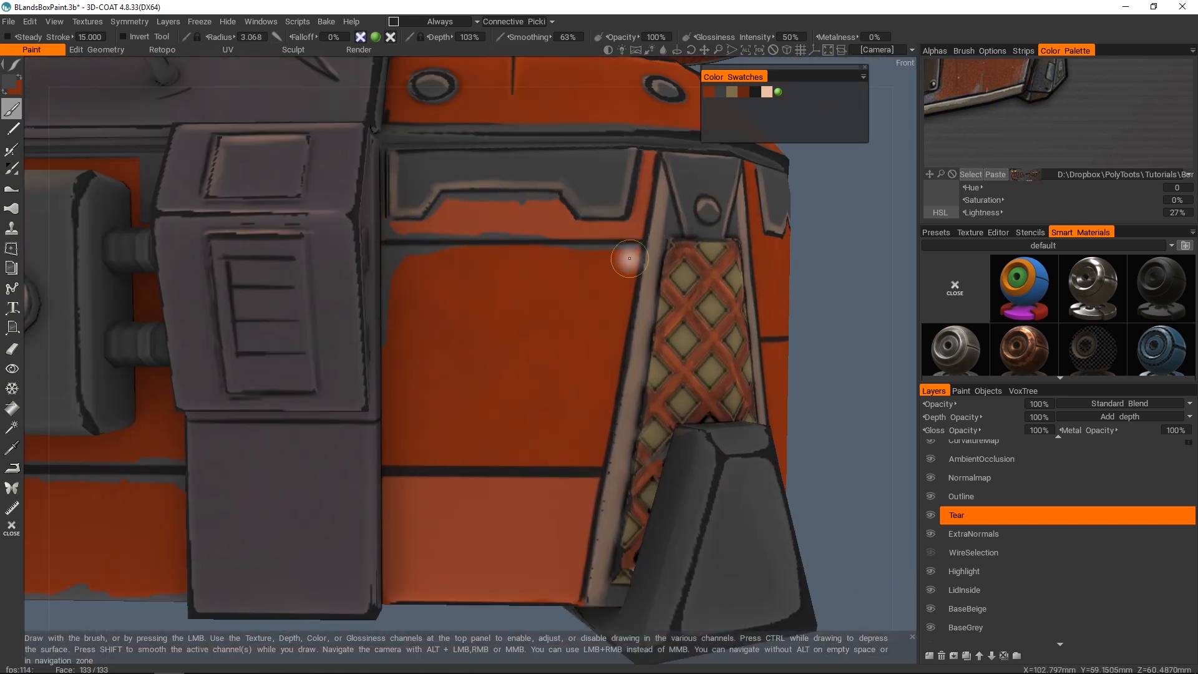
# - Paint grey wear along the seams and edges of the orange panels on the crate's right end
pyautogui.keyDown('alt'); pyautogui.moveTo(660, 165); pyautogui.dragTo(650, 357); pyautogui.keyUp('alt')
pyautogui.keyDown('alt'); pyautogui.moveTo(423, 397); pyautogui.dragTo(579, 505); pyautogui.keyUp('alt')
pyautogui.moveTo(552, 388)
pyautogui.keyDown('alt'); pyautogui.mouseDown()
pyautogui.moveTo(347, 251)
pyautogui.moveTo(422, 339)
pyautogui.moveTo(385, 321)
pyautogui.moveTo(412, 369)
pyautogui.moveTo(472, 326)
pyautogui.moveTo(591, 111)
pyautogui.mouseUp(); pyautogui.keyUp('alt')
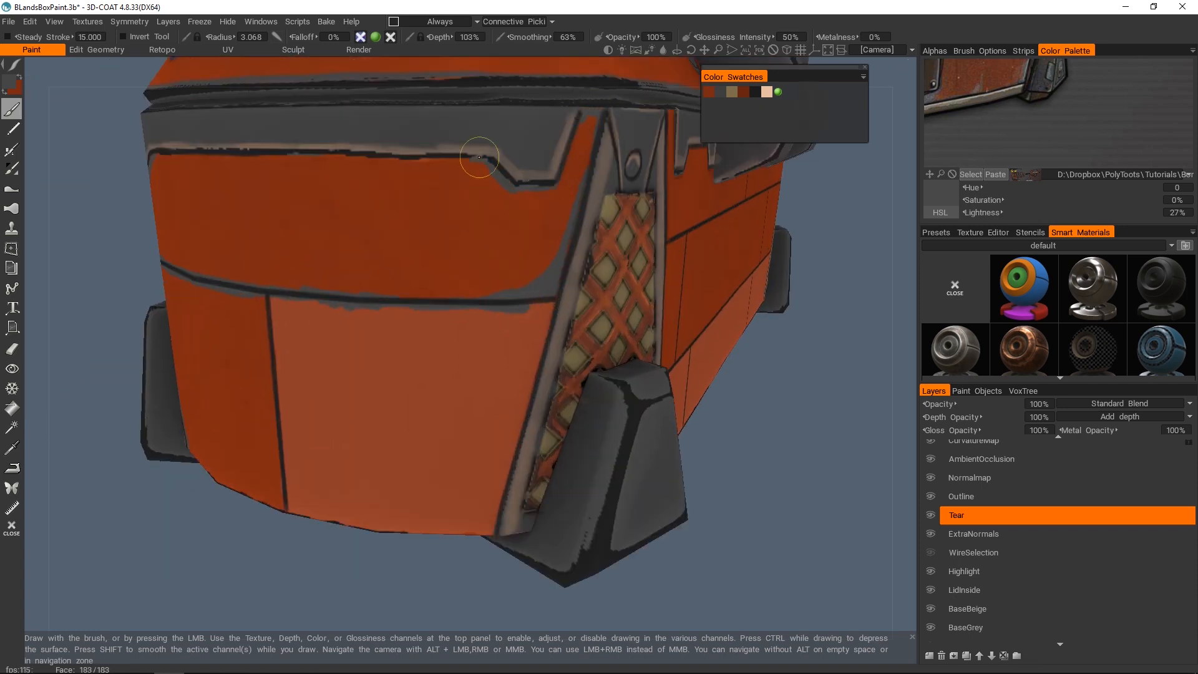
pyautogui.keyDown('alt'); pyautogui.moveTo(551, 306); pyautogui.dragTo(318, 308); pyautogui.keyUp('alt')
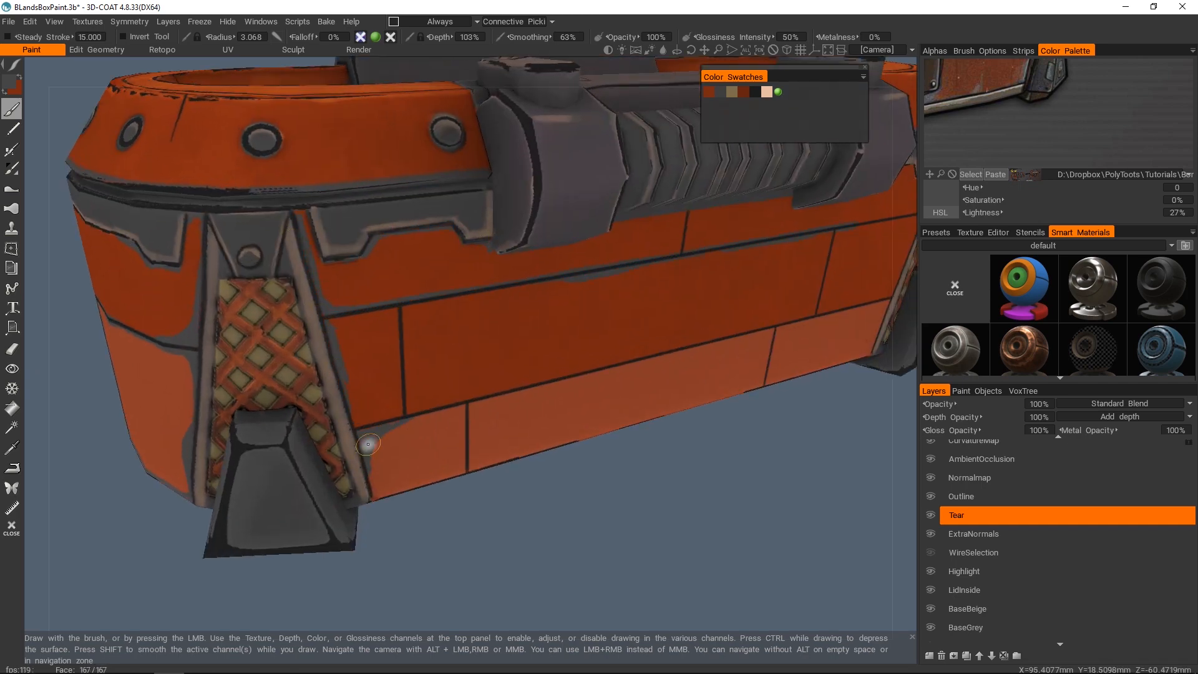
# - Paint grey wear on the crate's back along the lower edge, around the corner panels and as short drips beneath the clamp
pyautogui.keyDown('alt'); pyautogui.moveTo(517, 453); pyautogui.dragTo(570, 377); pyautogui.keyUp('alt')
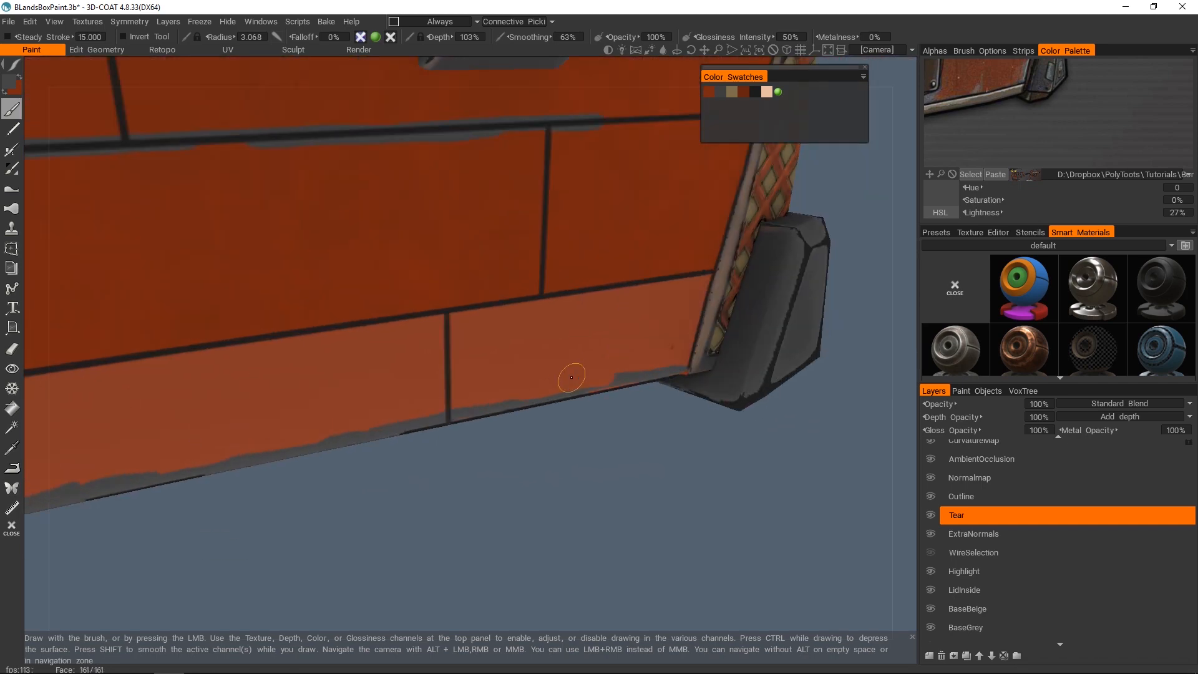
pyautogui.keyDown('alt'); pyautogui.moveTo(514, 303); pyautogui.dragTo(391, 263); pyautogui.keyUp('alt')
pyautogui.keyDown('alt'); pyautogui.moveTo(467, 267); pyautogui.dragTo(388, 268); pyautogui.keyUp('alt')
pyautogui.keyDown('alt'); pyautogui.moveTo(387, 268); pyautogui.dragTo(399, 247, button='right'); pyautogui.keyUp('alt')
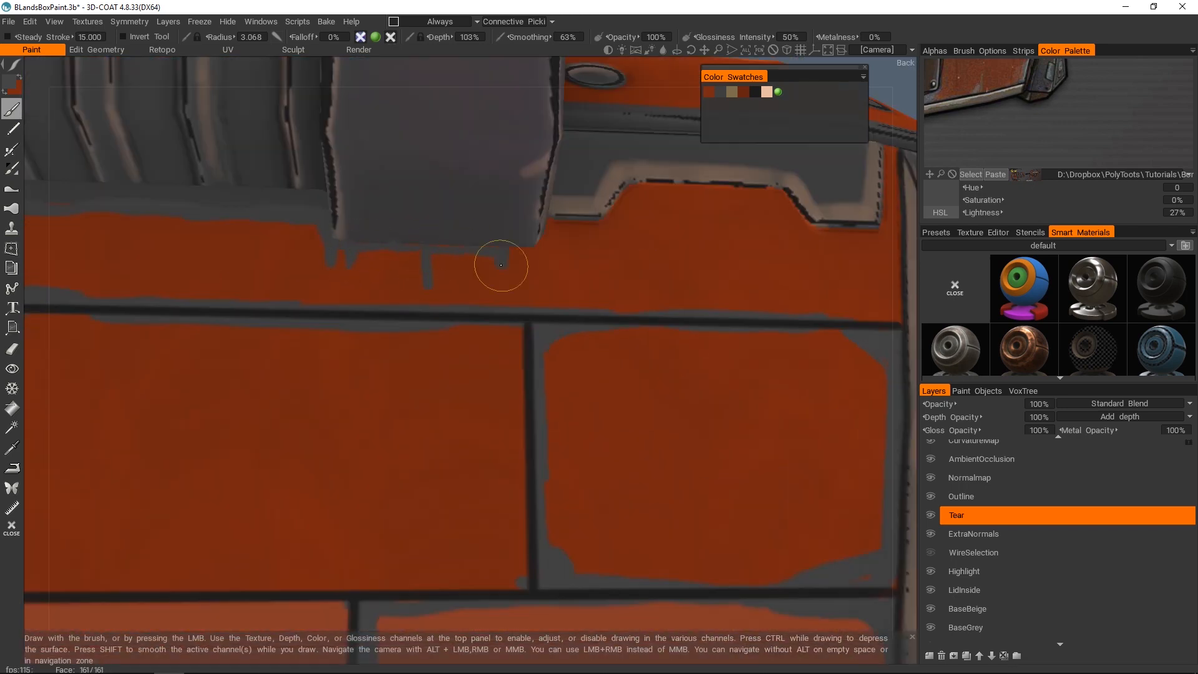
# - Round off the remaining back panels with grey wear toward the opposite lattice corner
pyautogui.keyDown('alt'); pyautogui.moveTo(502, 266); pyautogui.dragTo(522, 345); pyautogui.keyUp('alt')
pyautogui.keyDown('alt'); pyautogui.moveTo(521, 345); pyautogui.dragTo(563, 282, button='right'); pyautogui.keyUp('alt')
pyautogui.keyDown('alt'); pyautogui.moveTo(562, 281); pyautogui.dragTo(695, 294); pyautogui.keyUp('alt')
pyautogui.keyDown('alt'); pyautogui.moveTo(695, 294); pyautogui.dragTo(754, 275, button='right'); pyautogui.keyUp('alt')
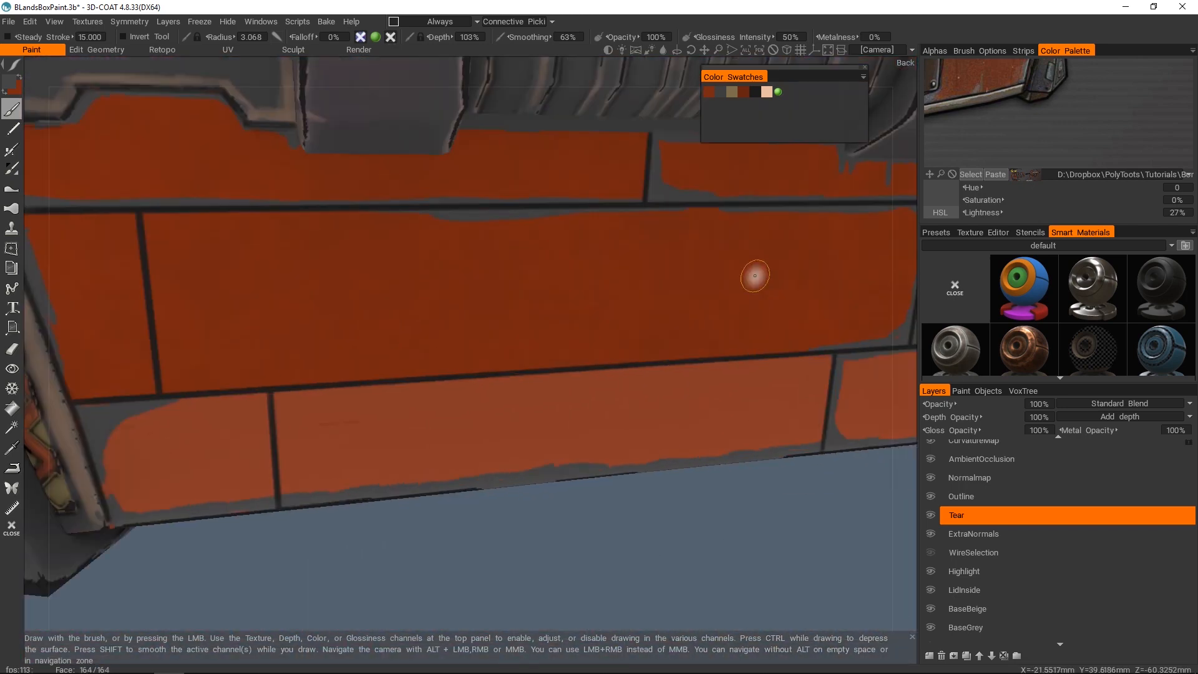
pyautogui.keyDown('alt'); pyautogui.moveTo(152, 228); pyautogui.dragTo(331, 214); pyautogui.keyUp('alt')
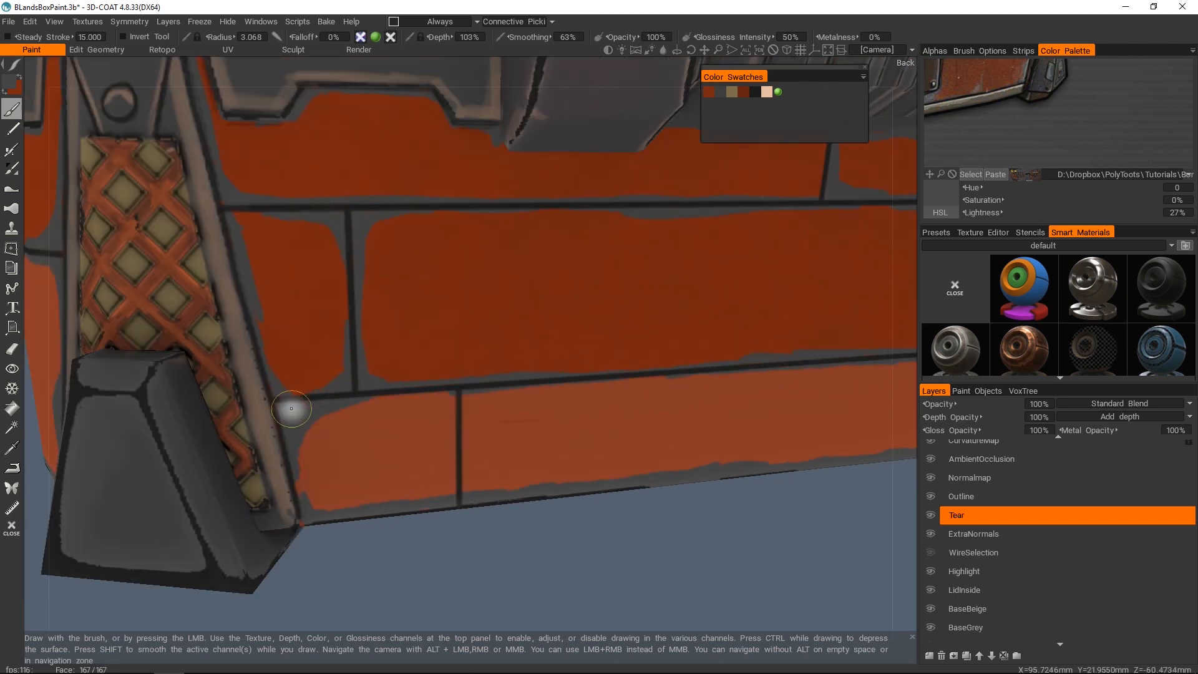
pyautogui.keyDown('alt'); pyautogui.moveTo(339, 340); pyautogui.dragTo(351, 399, button='right'); pyautogui.keyUp('alt')
pyautogui.keyDown('alt'); pyautogui.moveTo(375, 396); pyautogui.dragTo(191, 380, button='middle'); pyautogui.keyUp('alt')
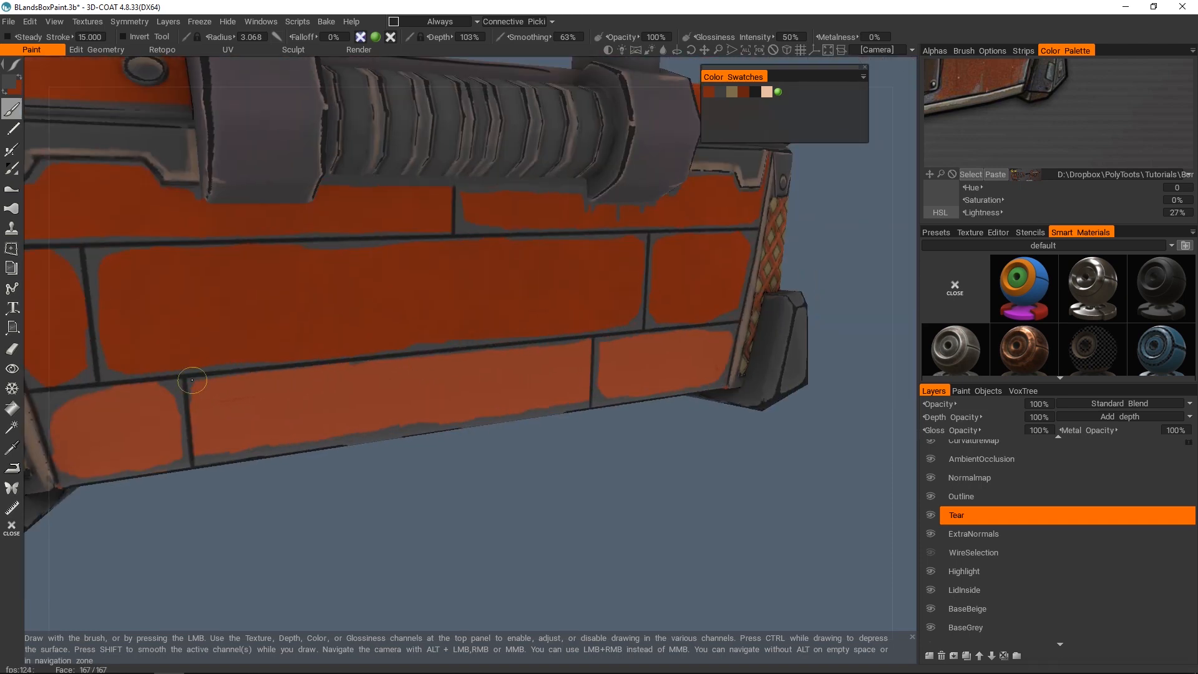
# - Paint grey wear around the orange panels on the crate's left end
pyautogui.keyDown('alt'); pyautogui.moveTo(580, 345); pyautogui.dragTo(508, 353, button='right'); pyautogui.keyUp('alt')
pyautogui.keyDown('alt'); pyautogui.moveTo(508, 353); pyautogui.dragTo(308, 282); pyautogui.keyUp('alt')
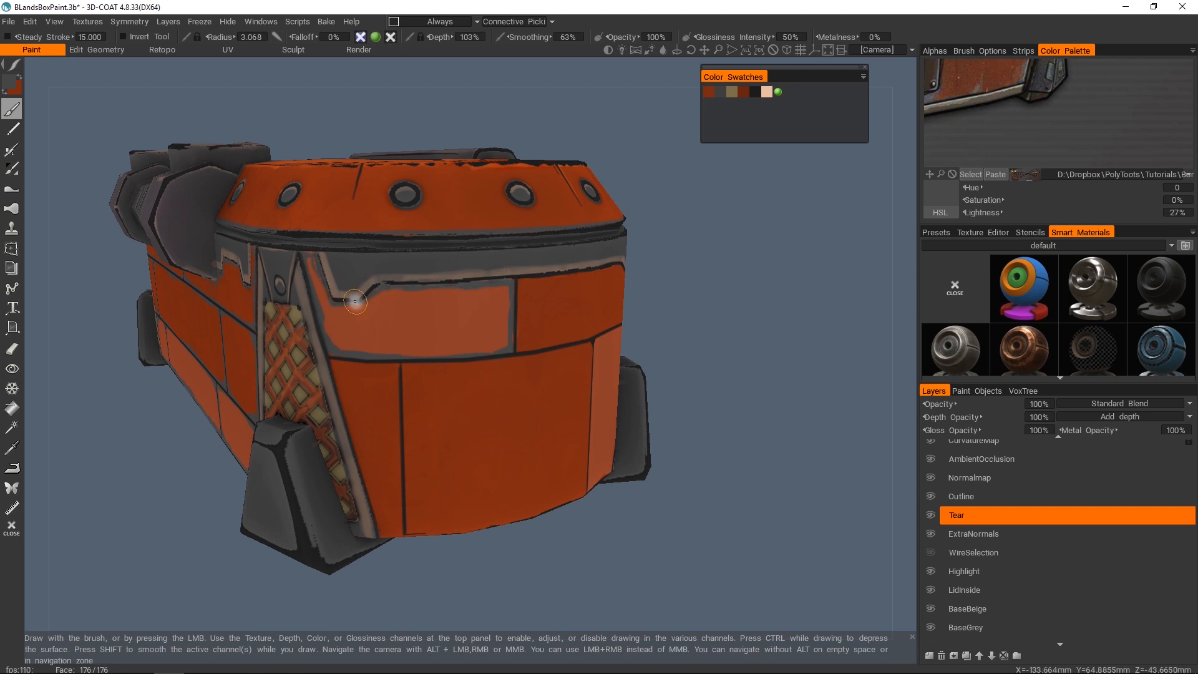
pyautogui.keyDown('alt'); pyautogui.moveTo(387, 361); pyautogui.dragTo(373, 303); pyautogui.keyUp('alt')
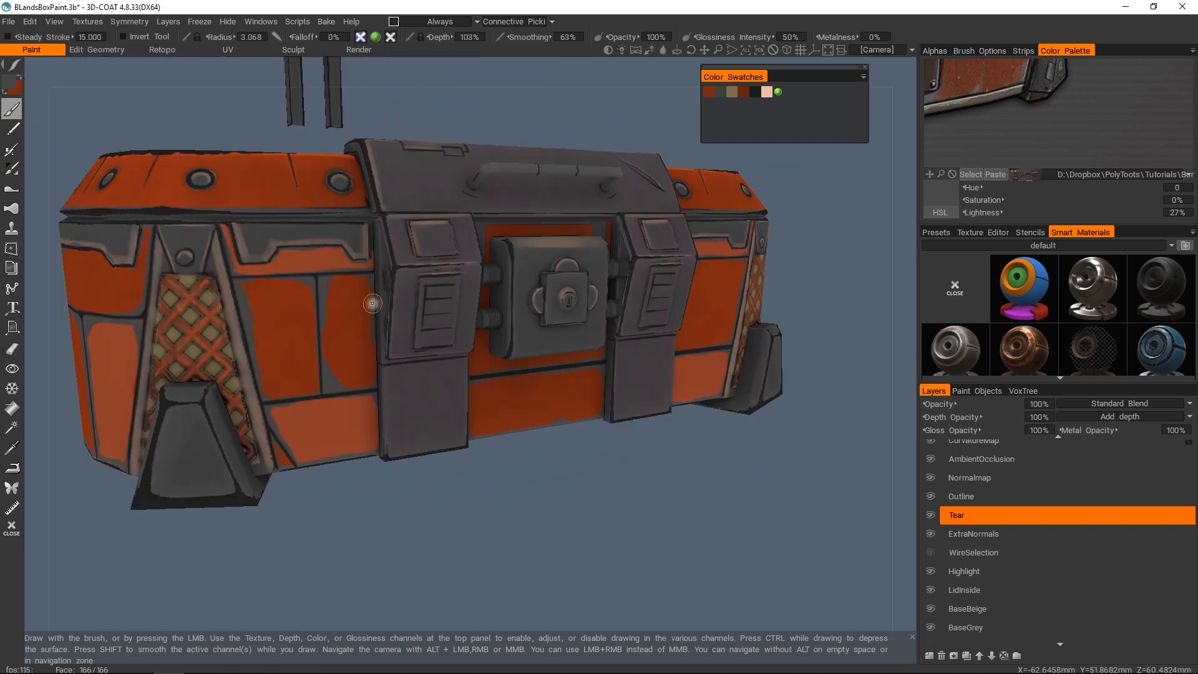
# - Store the current grey as a new colour swatch
pyautogui.click(778, 91)
pyautogui.keyDown('alt'); pyautogui.moveTo(294, 399); pyautogui.dragTo(644, 278, button='right'); pyautogui.keyUp('alt')
pyautogui.moveTo(479, 385)
pyautogui.keyDown('alt'); pyautogui.mouseDown()
pyautogui.moveTo(469, 348)
pyautogui.moveTo(492, 340)
pyautogui.mouseUp(); pyautogui.keyUp('alt')
pyautogui.keyDown('alt'); pyautogui.moveTo(493, 339); pyautogui.dragTo(536, 337, button='right'); pyautogui.keyUp('alt')
# - Choose the peach swatch with a smaller brush and move the Highlight layer directly above the Tear layer
pyautogui.click(1000, 571)
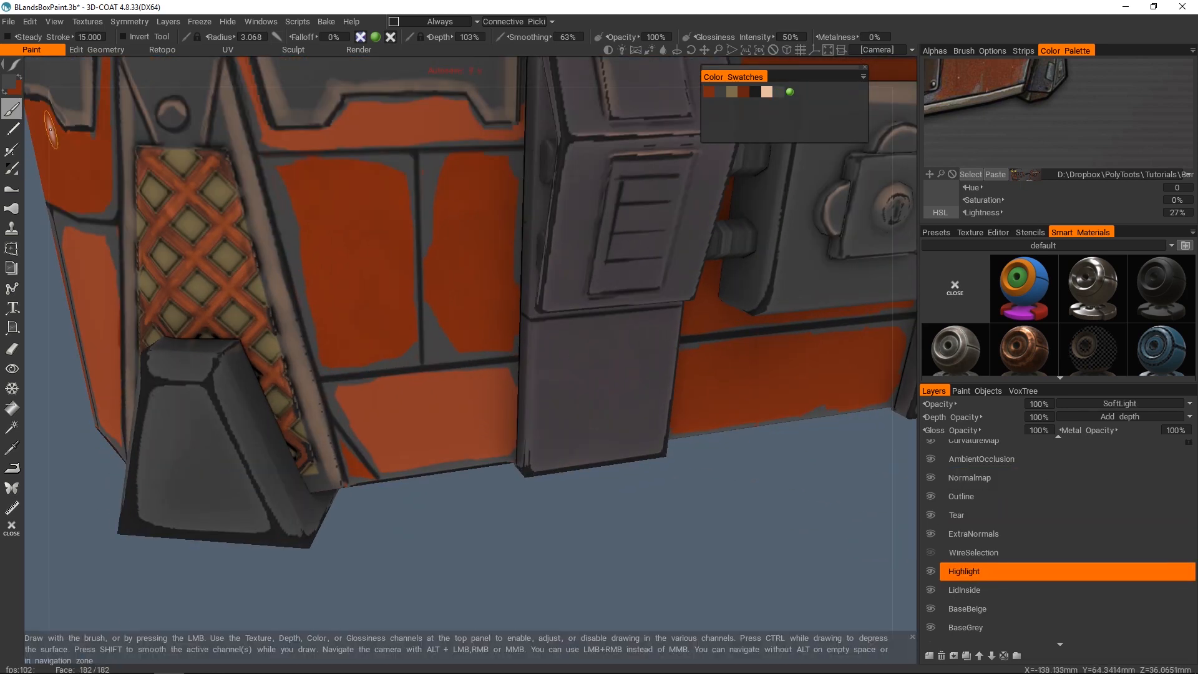
pyautogui.click(766, 92)
pyautogui.moveTo(431, 165); pyautogui.dragTo(420, 173, button='right')
pyautogui.keyDown('alt'); pyautogui.moveTo(428, 167); pyautogui.dragTo(432, 236, button='middle'); pyautogui.keyUp('alt')
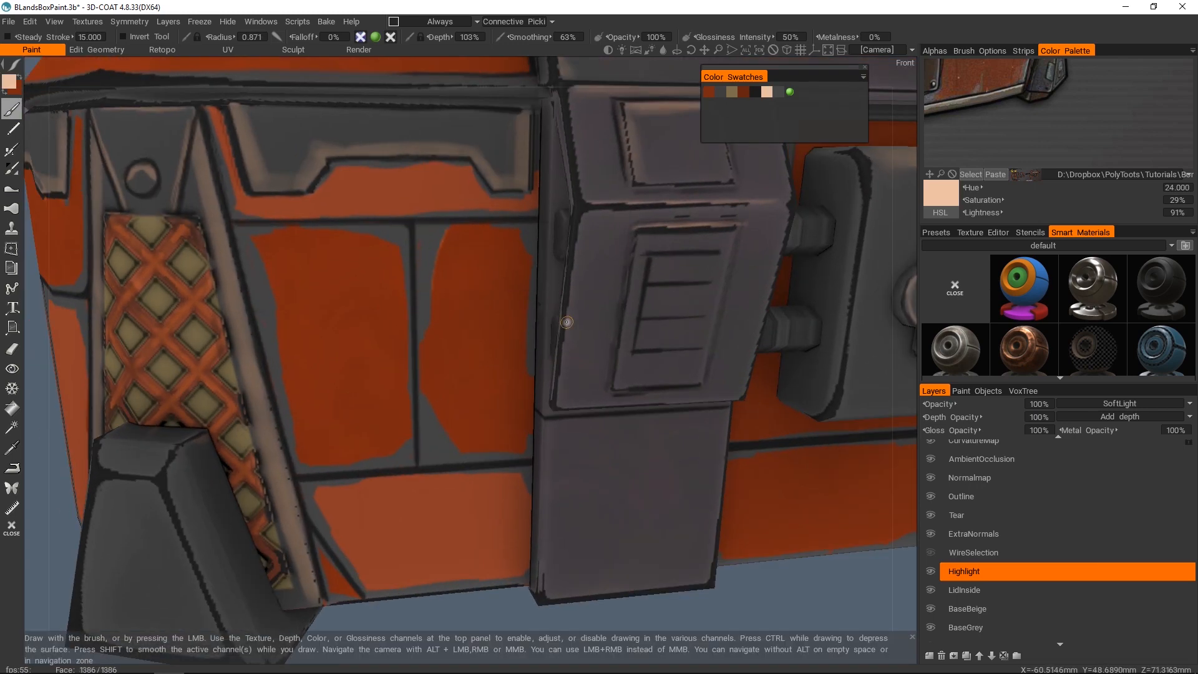
pyautogui.moveTo(998, 571); pyautogui.dragTo(1001, 508)
# - Try painting peach highlights freehand along the worn edges of the two upper front-left panels
pyautogui.keyDown('alt'); pyautogui.moveTo(441, 234); pyautogui.dragTo(449, 226, button='middle'); pyautogui.keyUp('alt')
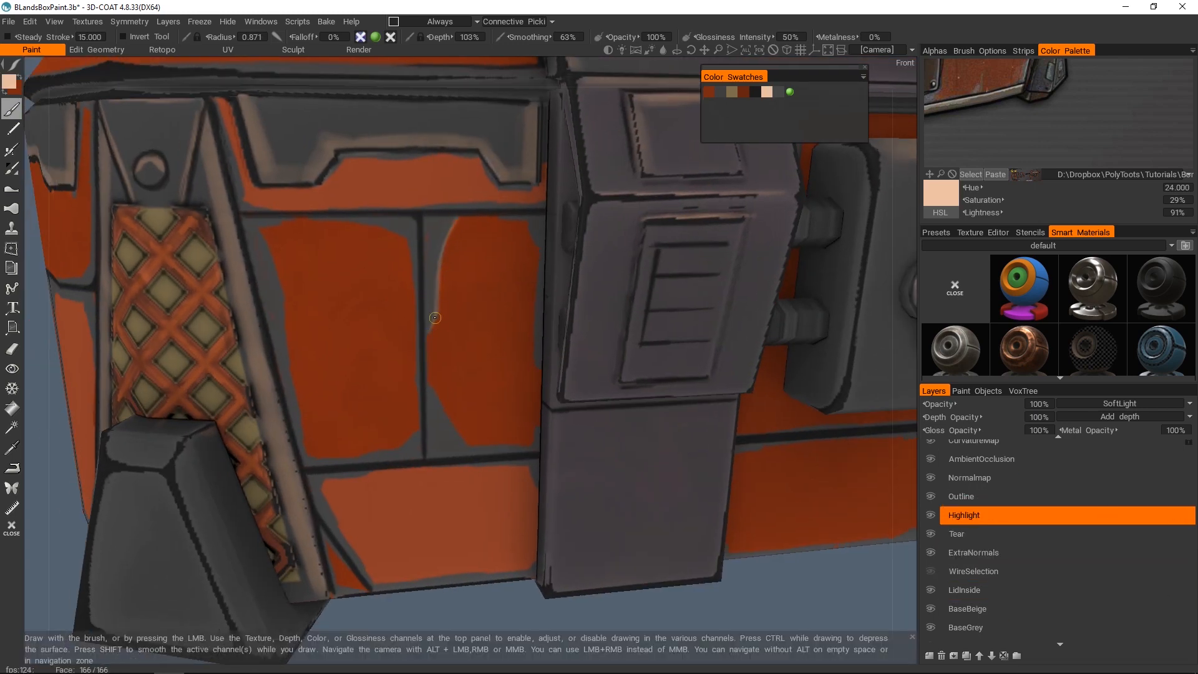
pyautogui.moveTo(435, 318)
pyautogui.keyDown('alt'); pyautogui.mouseDown()
pyautogui.moveTo(452, 366)
pyautogui.moveTo(516, 376)
pyautogui.mouseUp(); pyautogui.keyUp('alt')
pyautogui.keyDown('alt'); pyautogui.moveTo(524, 348); pyautogui.dragTo(524, 321, button='right'); pyautogui.keyUp('alt')
pyautogui.hotkey('ctrl', 'z')
pyautogui.keyDown('alt'); pyautogui.moveTo(451, 330); pyautogui.dragTo(382, 293); pyautogui.keyUp('alt')
pyautogui.moveTo(382, 293); pyautogui.dragTo(399, 318)
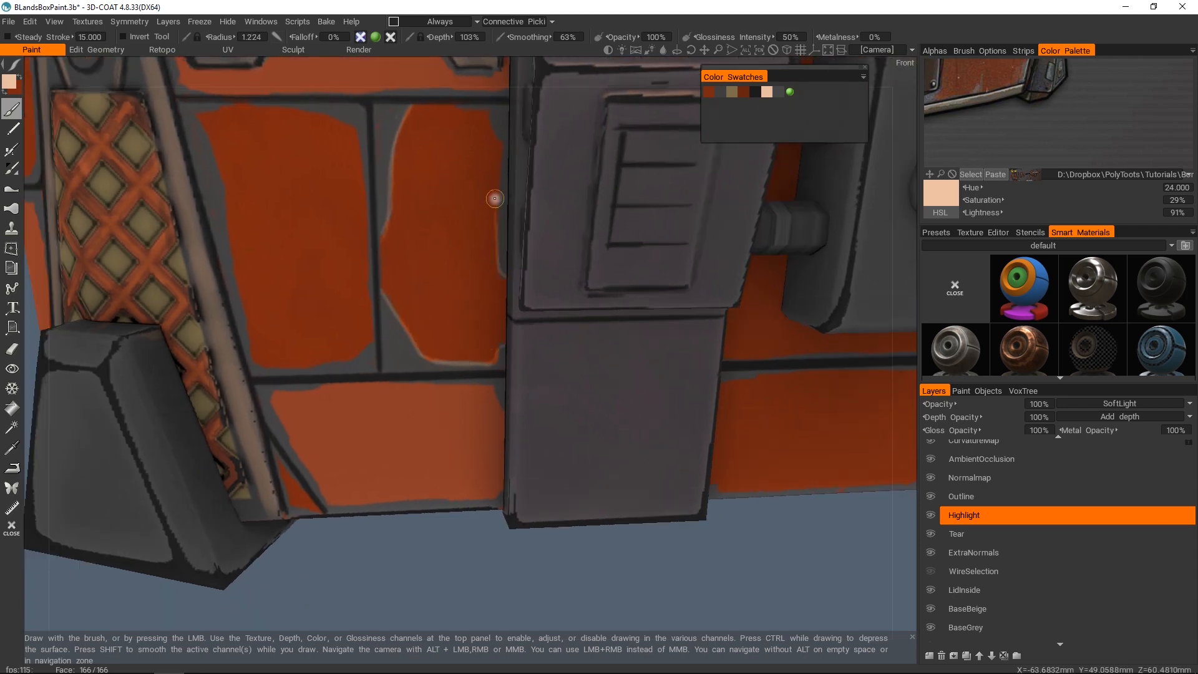
pyautogui.keyDown('alt'); pyautogui.moveTo(462, 112); pyautogui.dragTo(491, 134); pyautogui.keyUp('alt')
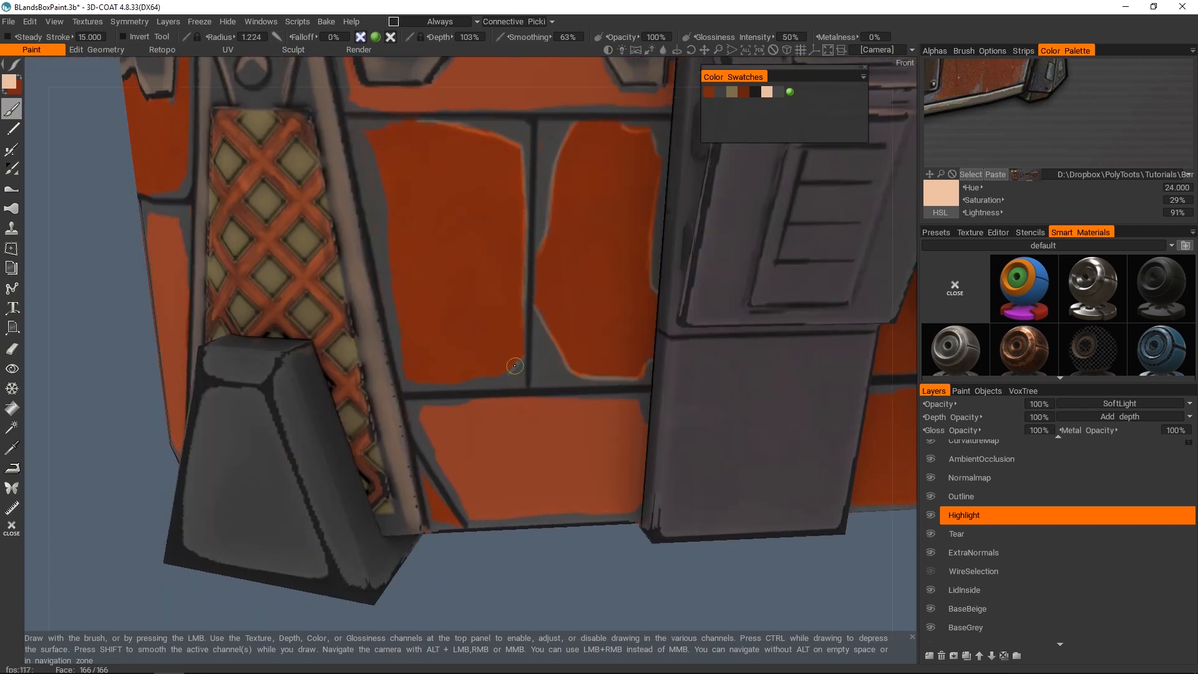
pyautogui.keyDown('alt'); pyautogui.moveTo(544, 357); pyautogui.dragTo(553, 278, button='right'); pyautogui.keyUp('alt')
pyautogui.keyDown('alt'); pyautogui.moveTo(553, 278); pyautogui.dragTo(487, 208); pyautogui.keyUp('alt')
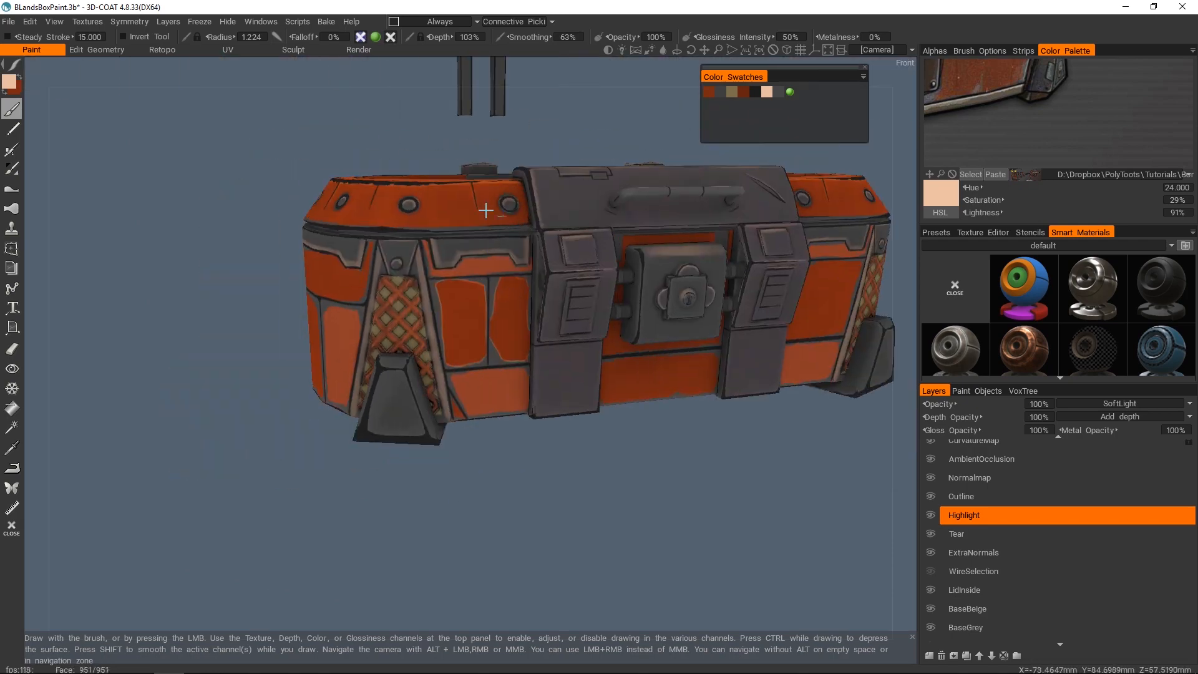
pyautogui.keyDown('alt'); pyautogui.moveTo(487, 208); pyautogui.dragTo(470, 275, button='right'); pyautogui.keyUp('alt')
pyautogui.keyDown('alt'); pyautogui.moveTo(470, 276); pyautogui.dragTo(493, 317); pyautogui.keyUp('alt')
pyautogui.keyDown('alt'); pyautogui.moveTo(494, 317); pyautogui.dragTo(456, 269, button='right'); pyautogui.keyUp('alt')
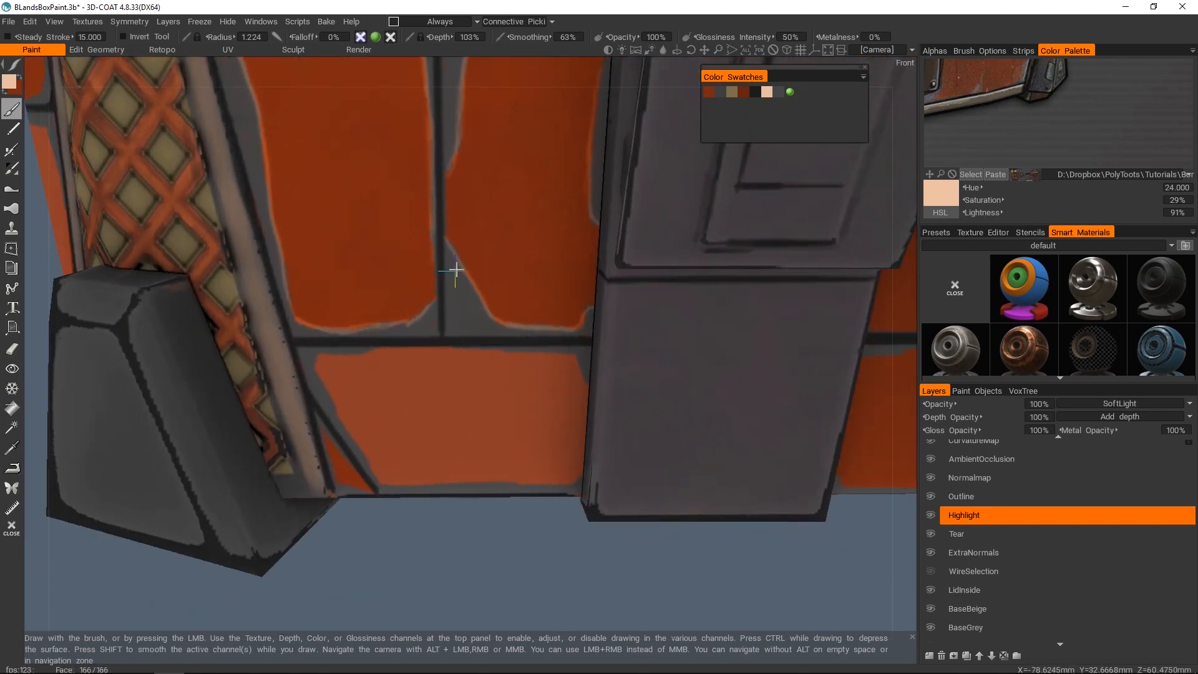
pyautogui.keyDown('alt'); pyautogui.moveTo(446, 334); pyautogui.dragTo(489, 230, button='right'); pyautogui.keyUp('alt')
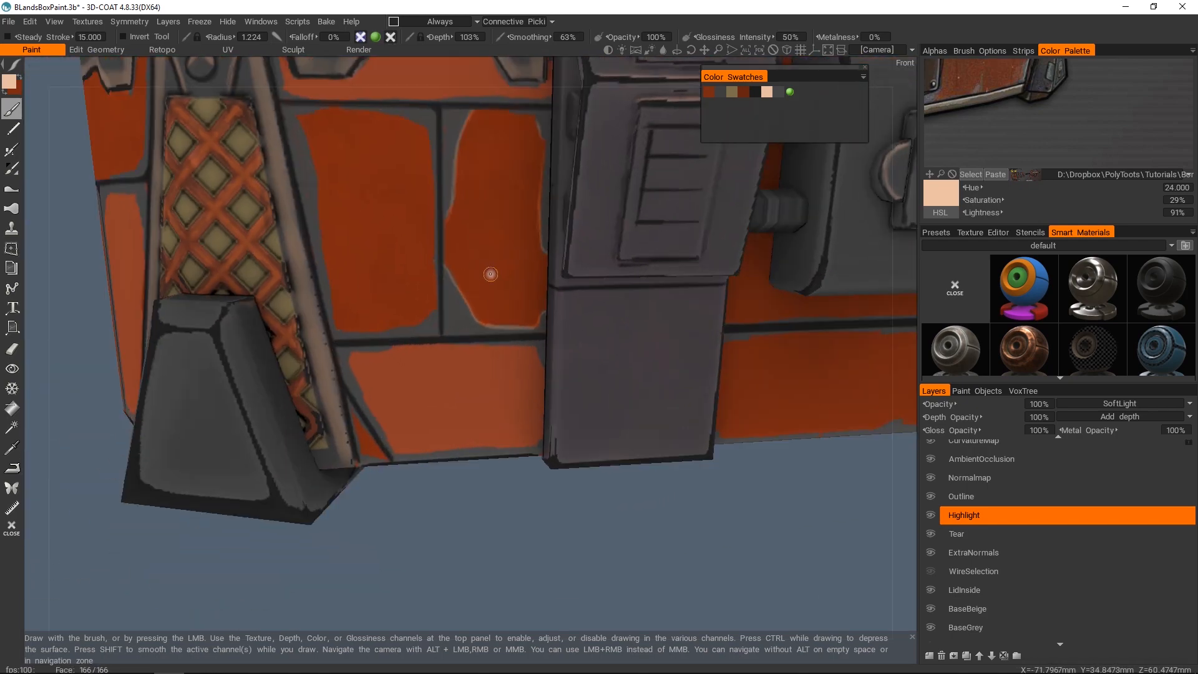
# - Freeze the transparent pixels of the Tear layer while keeping the Highlight layer active for painting
pyautogui.rightClick(993, 532)
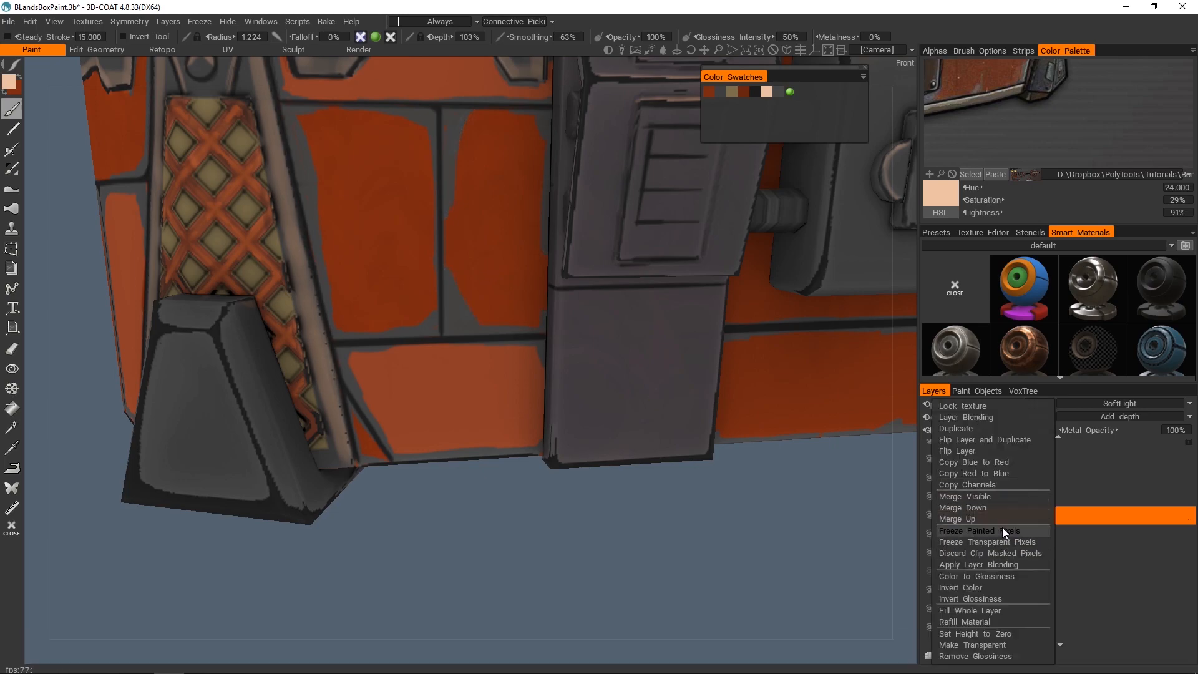
pyautogui.click(1001, 542)
pyautogui.keyDown('alt'); pyautogui.moveTo(476, 209); pyautogui.dragTo(514, 275, button='middle'); pyautogui.keyUp('alt')
pyautogui.rightClick(513, 275)
pyautogui.click(419, 281)
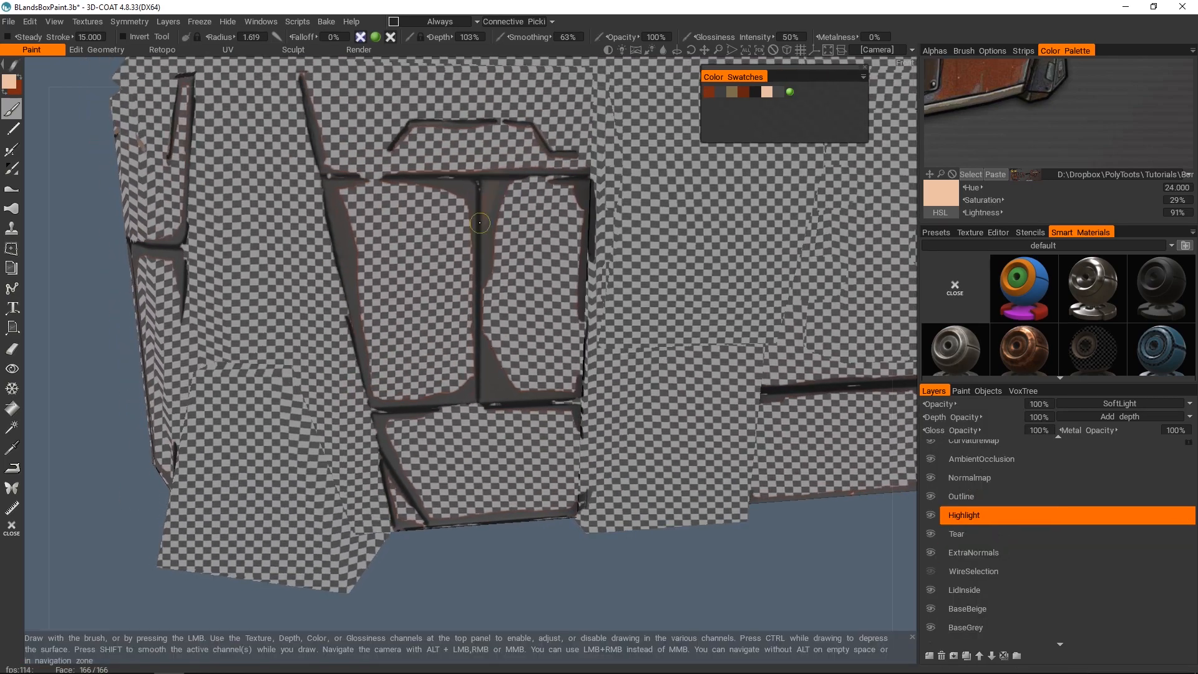
# - Enlarge the brush and lighten the highlight colour to 14% saturation and 100% lightness
pyautogui.moveTo(479, 222); pyautogui.dragTo(499, 222, button='right')
pyautogui.click(9, 81)
pyautogui.moveTo(470, 472)
pyautogui.mouseDown()
pyautogui.moveTo(491, 473)
pyautogui.moveTo(454, 473)
pyautogui.mouseUp()
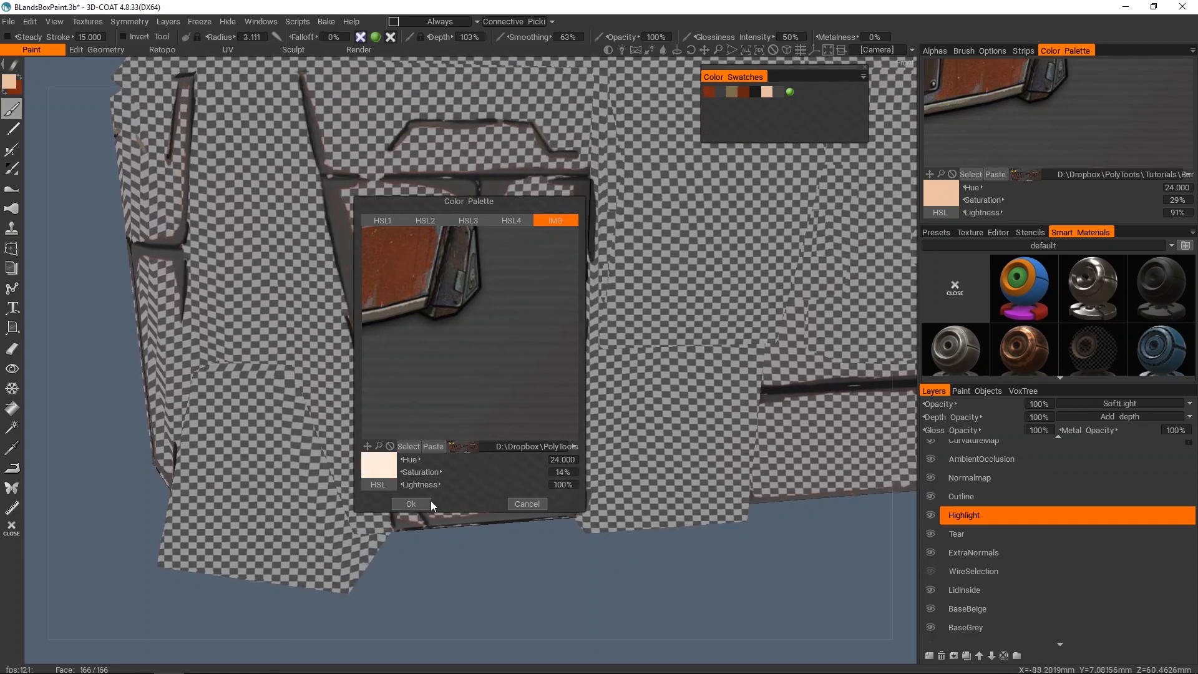
pyautogui.click(420, 504)
# - Paint cream highlights along the unfrozen worn borders of the two upper front-left panels
pyautogui.keyDown('alt'); pyautogui.moveTo(474, 374); pyautogui.dragTo(446, 404); pyautogui.keyUp('alt')
pyautogui.moveTo(484, 224); pyautogui.dragTo(475, 225, button='right')
pyautogui.moveTo(481, 213); pyautogui.dragTo(464, 304)
pyautogui.moveTo(464, 365); pyautogui.dragTo(496, 417)
pyautogui.moveTo(400, 212); pyautogui.dragTo(445, 240)
pyautogui.moveTo(313, 220); pyautogui.dragTo(342, 399)
pyautogui.moveTo(399, 425); pyautogui.dragTo(446, 405)
pyautogui.keyDown('alt'); pyautogui.moveTo(459, 373); pyautogui.dragTo(365, 261, button='middle'); pyautogui.keyUp('alt')
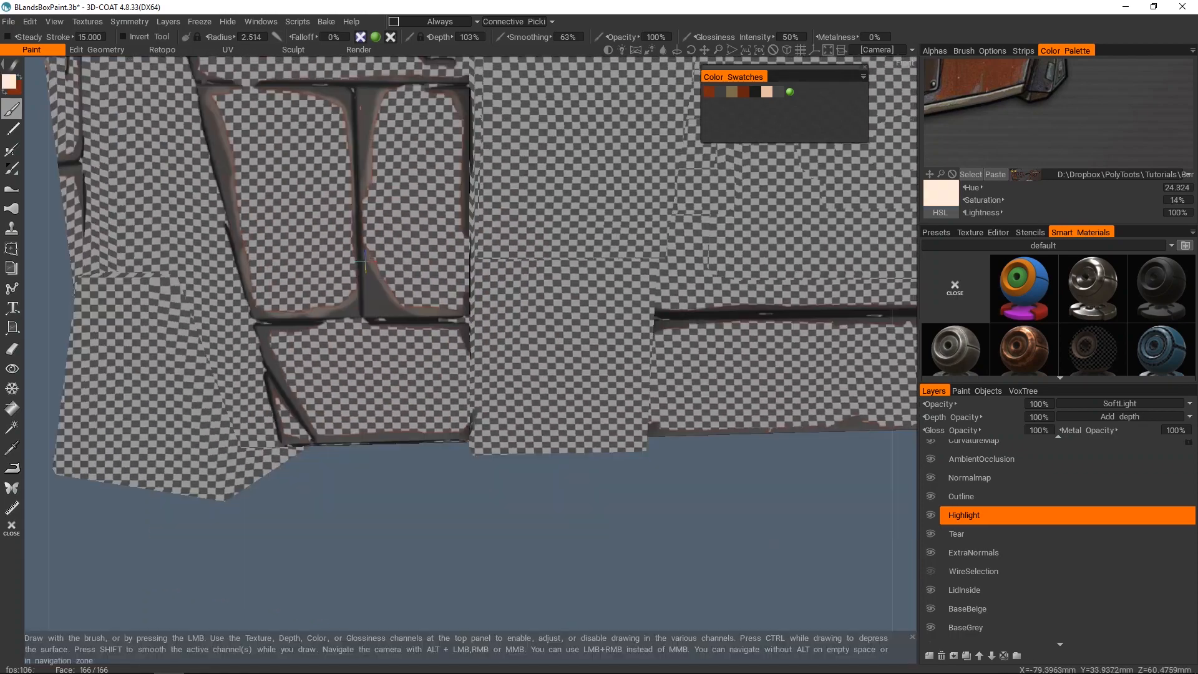
# - Highlight the worn borders of the lower front-left panel and the central front panel, raising the brush depth to 143%
pyautogui.moveTo(460, 350); pyautogui.dragTo(436, 429)
pyautogui.keyDown('alt'); pyautogui.moveTo(530, 350); pyautogui.dragTo(512, 349, button='right'); pyautogui.keyUp('alt')
pyautogui.keyDown('alt'); pyautogui.moveTo(562, 337); pyautogui.dragTo(387, 349, button='middle'); pyautogui.keyUp('alt')
pyautogui.keyDown('alt'); pyautogui.moveTo(562, 362); pyautogui.dragTo(399, 312, button='middle'); pyautogui.keyUp('alt')
pyautogui.keyDown('alt'); pyautogui.moveTo(399, 324); pyautogui.dragTo(449, 325, button='right'); pyautogui.keyUp('alt')
pyautogui.moveTo(349, 374); pyautogui.dragTo(359, 361, button='right')
pyautogui.moveTo(256, 405); pyautogui.dragTo(361, 421)
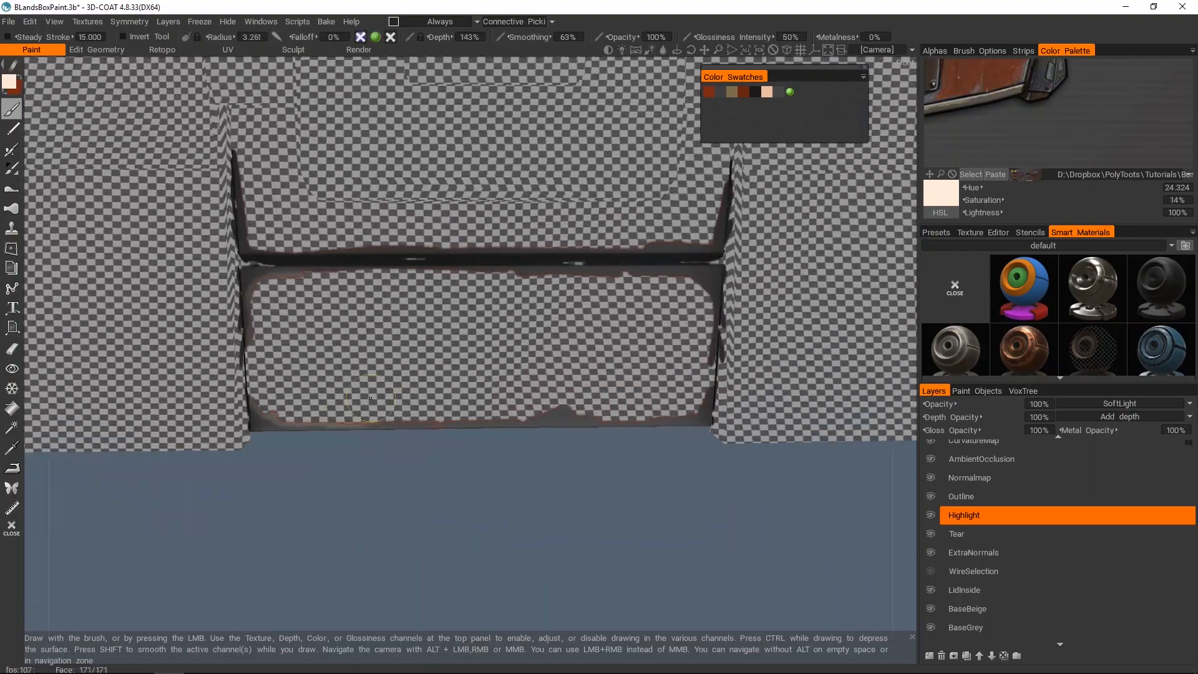
pyautogui.moveTo(530, 409); pyautogui.dragTo(580, 402)
# - Paint cream highlights along the worn borders of the front-right panels and the notched trim above them
pyautogui.keyDown('alt'); pyautogui.moveTo(711, 250); pyautogui.dragTo(140, 467, button='middle'); pyautogui.keyUp('alt')
pyautogui.moveTo(395, 289); pyautogui.dragTo(478, 229)
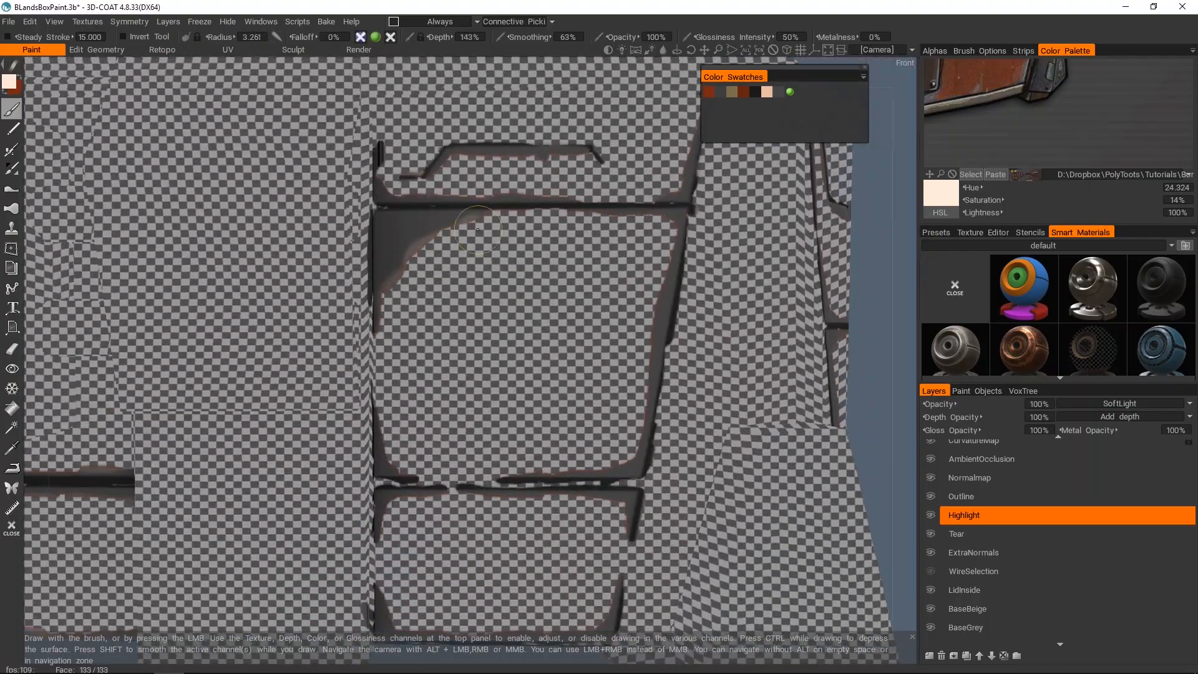
pyautogui.moveTo(675, 247); pyautogui.dragTo(650, 349)
pyautogui.keyDown('alt'); pyautogui.moveTo(462, 474); pyautogui.dragTo(411, 372, button='middle'); pyautogui.keyUp('alt')
pyautogui.moveTo(363, 433); pyautogui.dragTo(340, 433, button='right')
pyautogui.moveTo(329, 430); pyautogui.dragTo(392, 394)
pyautogui.keyDown('alt'); pyautogui.moveTo(406, 150); pyautogui.dragTo(371, 401, button='middle'); pyautogui.keyUp('alt')
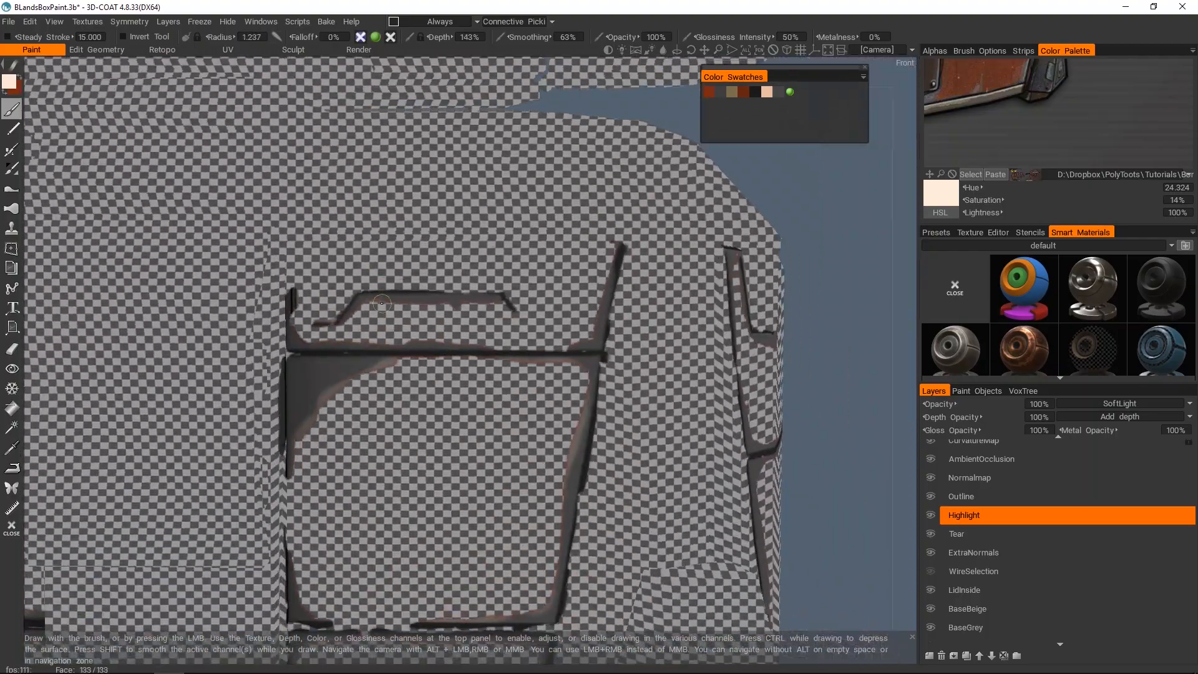
pyautogui.moveTo(382, 304)
pyautogui.mouseDown()
pyautogui.moveTo(498, 304)
pyautogui.moveTo(349, 318)
pyautogui.mouseUp()
# - Highlight the worn edges around the notch and upper panel on the crate's right end
pyautogui.keyDown('alt'); pyautogui.moveTo(300, 325); pyautogui.dragTo(355, 325, button='right'); pyautogui.keyUp('alt')
pyautogui.keyDown('alt'); pyautogui.moveTo(250, 324); pyautogui.dragTo(406, 343, button='middle'); pyautogui.keyUp('alt')
pyautogui.moveTo(305, 373); pyautogui.dragTo(361, 413)
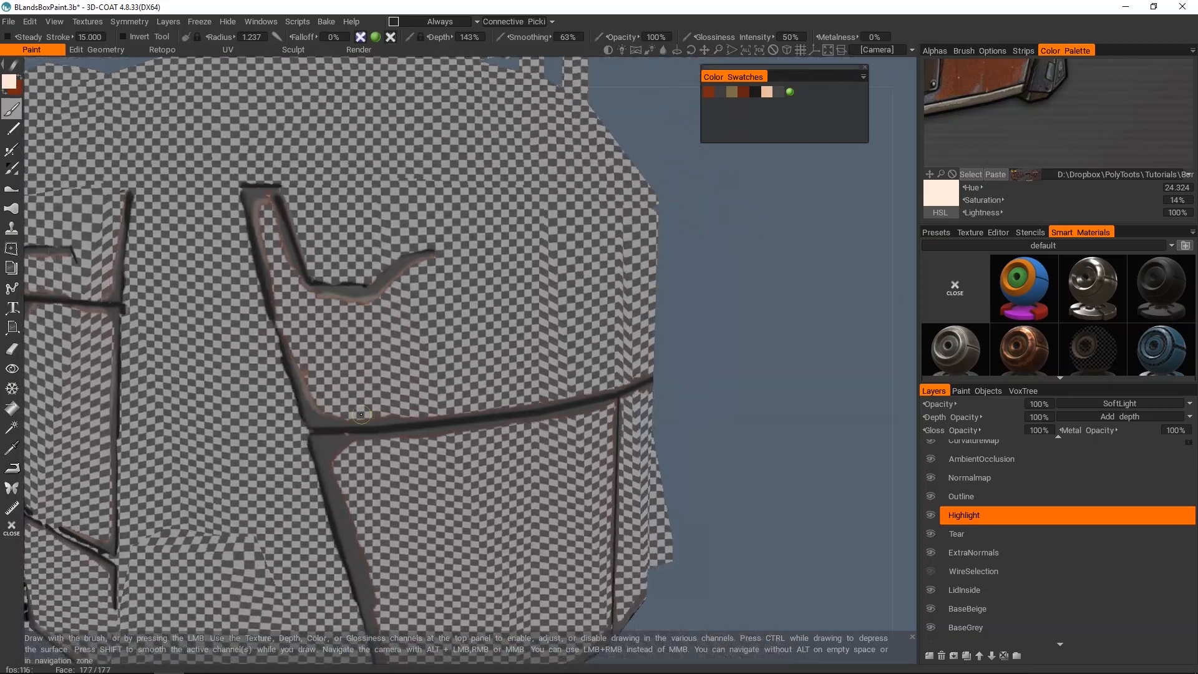
pyautogui.keyDown('alt'); pyautogui.moveTo(449, 424); pyautogui.dragTo(418, 415); pyautogui.keyUp('alt')
pyautogui.keyDown('alt'); pyautogui.moveTo(467, 430); pyautogui.dragTo(499, 306, button='middle'); pyautogui.keyUp('alt')
# - Paint cream highlights with a larger brush on the right end's lower panels and the worn panel edges at the back
pyautogui.moveTo(534, 305); pyautogui.dragTo(553, 305, button='right')
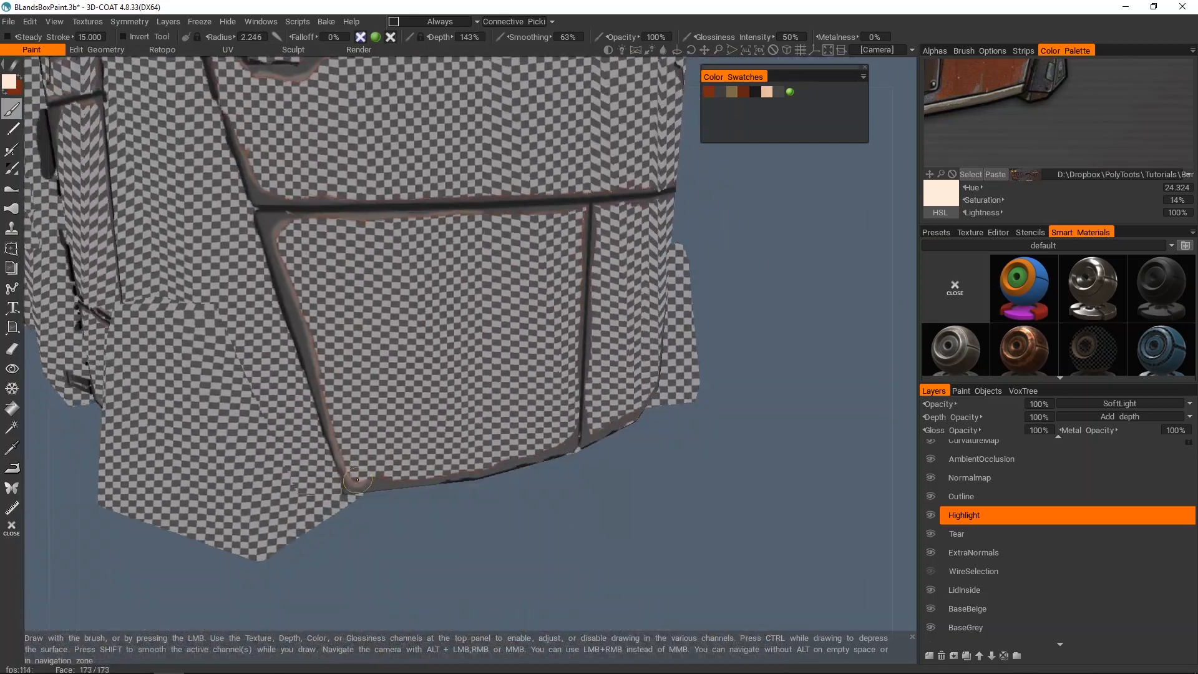
pyautogui.keyDown('alt'); pyautogui.moveTo(506, 392); pyautogui.dragTo(480, 492, button='middle'); pyautogui.keyUp('alt')
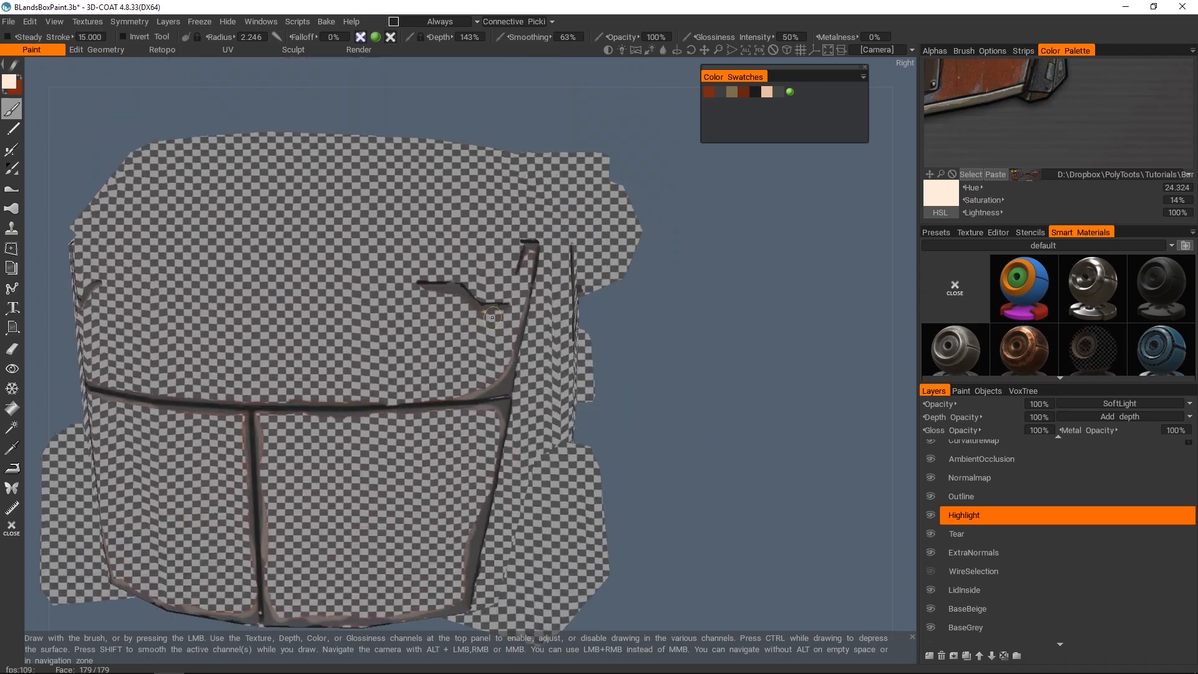
pyautogui.keyDown('alt'); pyautogui.moveTo(480, 493); pyautogui.dragTo(349, 362); pyautogui.keyUp('alt')
pyautogui.keyDown('alt'); pyautogui.moveTo(349, 362); pyautogui.dragTo(409, 356, button='right'); pyautogui.keyUp('alt')
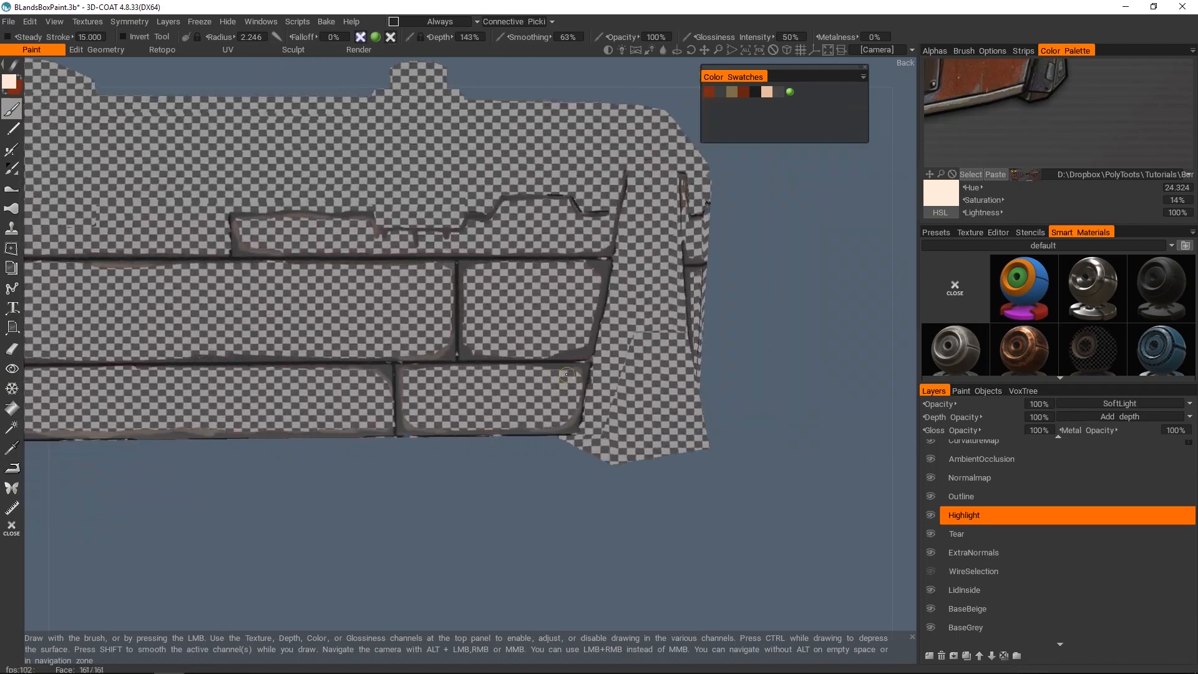
# - Paint cream highlights along the worn panel edges at the back corner and the crate's left end, using 99% depth
pyautogui.keyDown('alt'); pyautogui.moveTo(599, 262); pyautogui.dragTo(671, 268, button='right'); pyautogui.keyUp('alt')
pyautogui.moveTo(671, 268)
pyautogui.keyDown('alt'); pyautogui.mouseDown()
pyautogui.moveTo(567, 288)
pyautogui.moveTo(409, 279)
pyautogui.mouseUp(); pyautogui.keyUp('alt')
pyautogui.moveTo(495, 184); pyautogui.dragTo(480, 201, button='right')
pyautogui.keyDown('alt'); pyautogui.moveTo(481, 202); pyautogui.dragTo(405, 209); pyautogui.keyUp('alt')
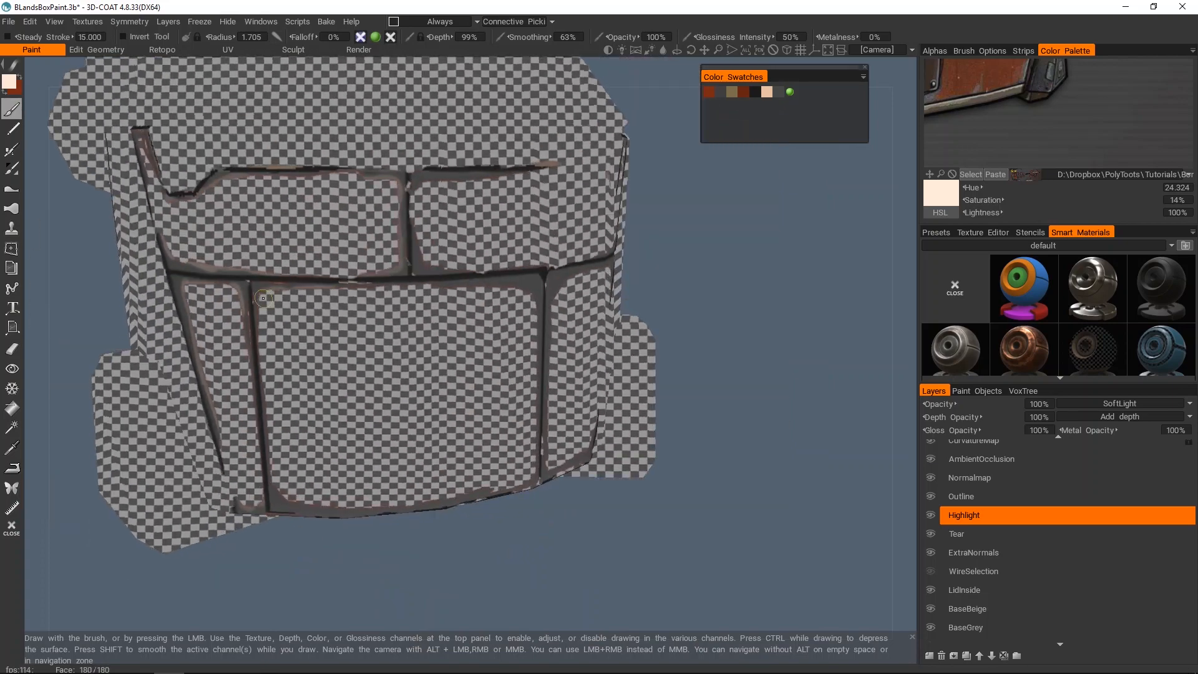
pyautogui.keyDown('alt'); pyautogui.moveTo(549, 299); pyautogui.dragTo(430, 302); pyautogui.keyUp('alt')
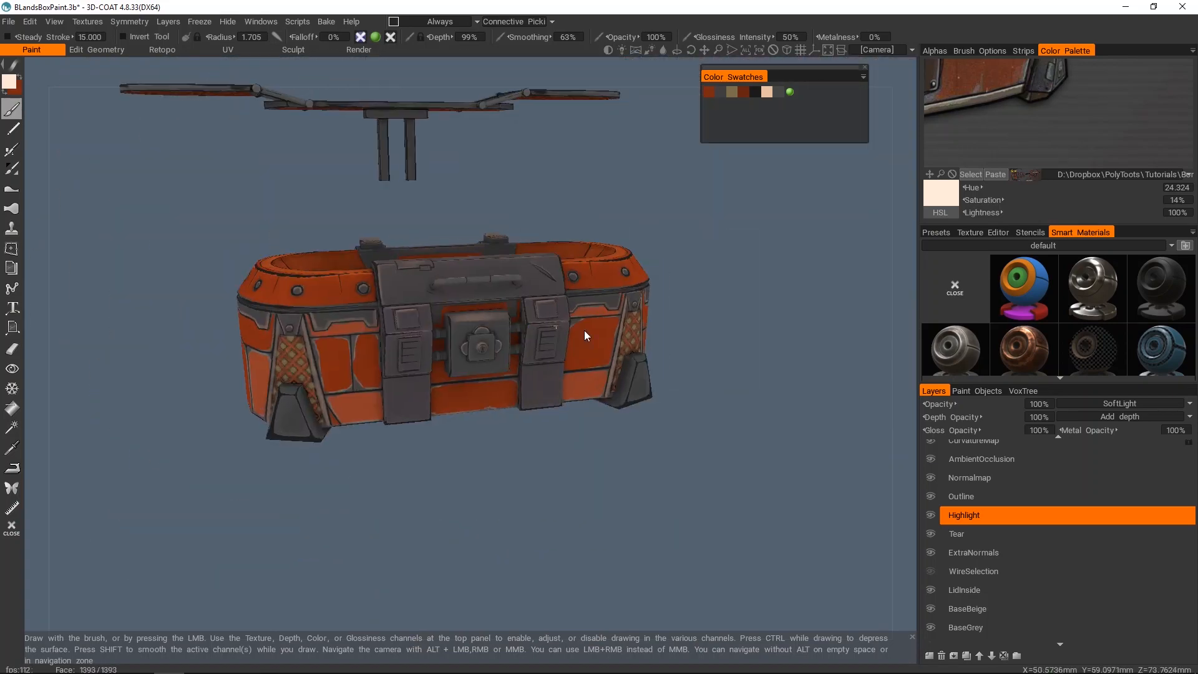
pyautogui.keyDown('alt'); pyautogui.moveTo(583, 330); pyautogui.dragTo(611, 312, button='right'); pyautogui.keyUp('alt')
pyautogui.moveTo(612, 312)
pyautogui.keyDown('alt'); pyautogui.mouseDown()
pyautogui.moveTo(484, 320)
pyautogui.moveTo(439, 265)
pyautogui.mouseUp(); pyautogui.keyUp('alt')
pyautogui.keyDown('alt'); pyautogui.moveTo(438, 264); pyautogui.dragTo(520, 321, button='right'); pyautogui.keyUp('alt')
pyautogui.press('v')
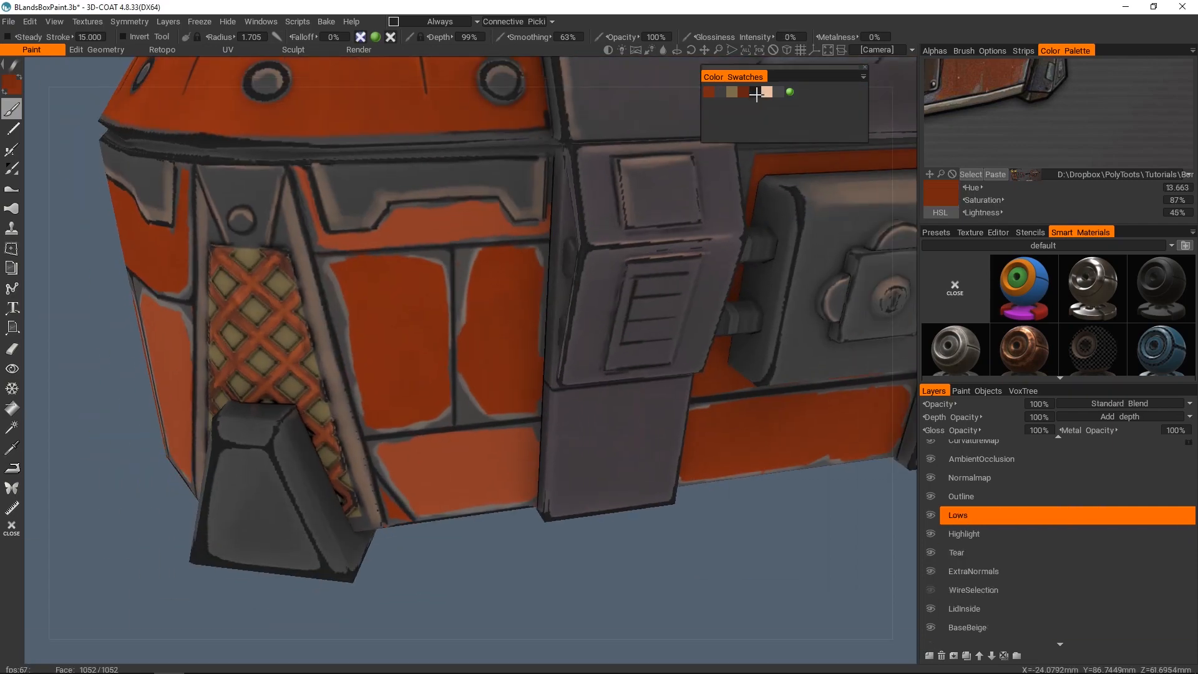
pyautogui.click(756, 94)
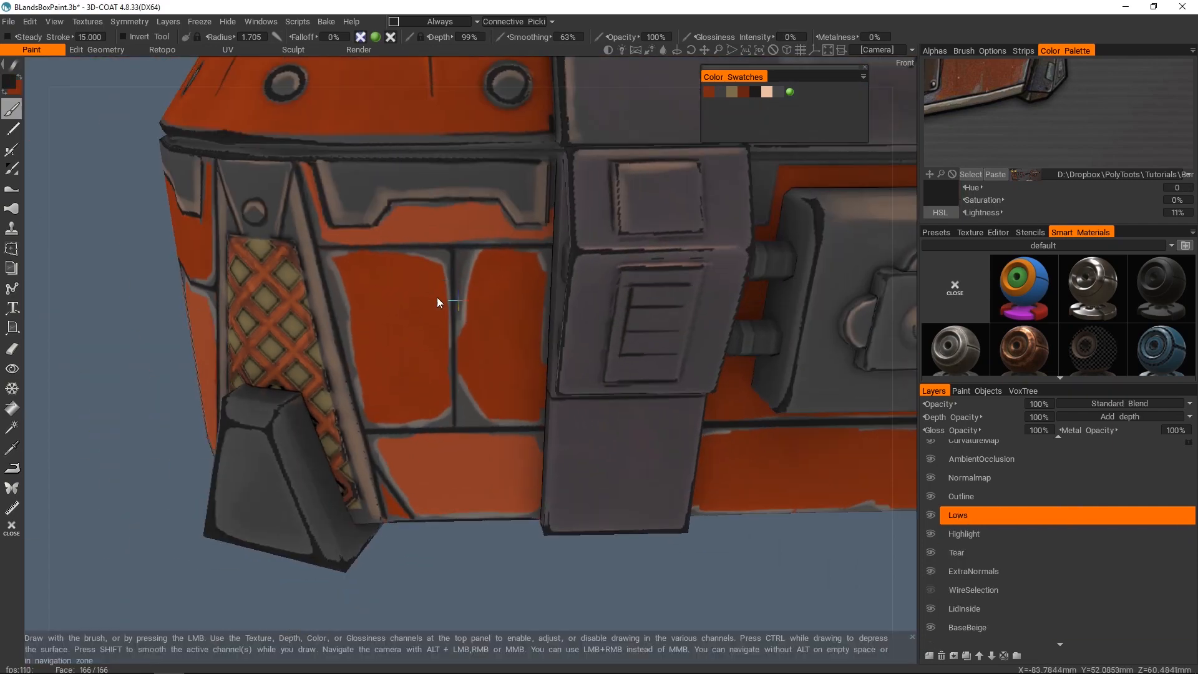
pyautogui.moveTo(437, 302)
pyautogui.keyDown('alt'); pyautogui.mouseDown()
pyautogui.moveTo(469, 324)
pyautogui.moveTo(478, 353)
pyautogui.mouseUp(); pyautogui.keyUp('alt')
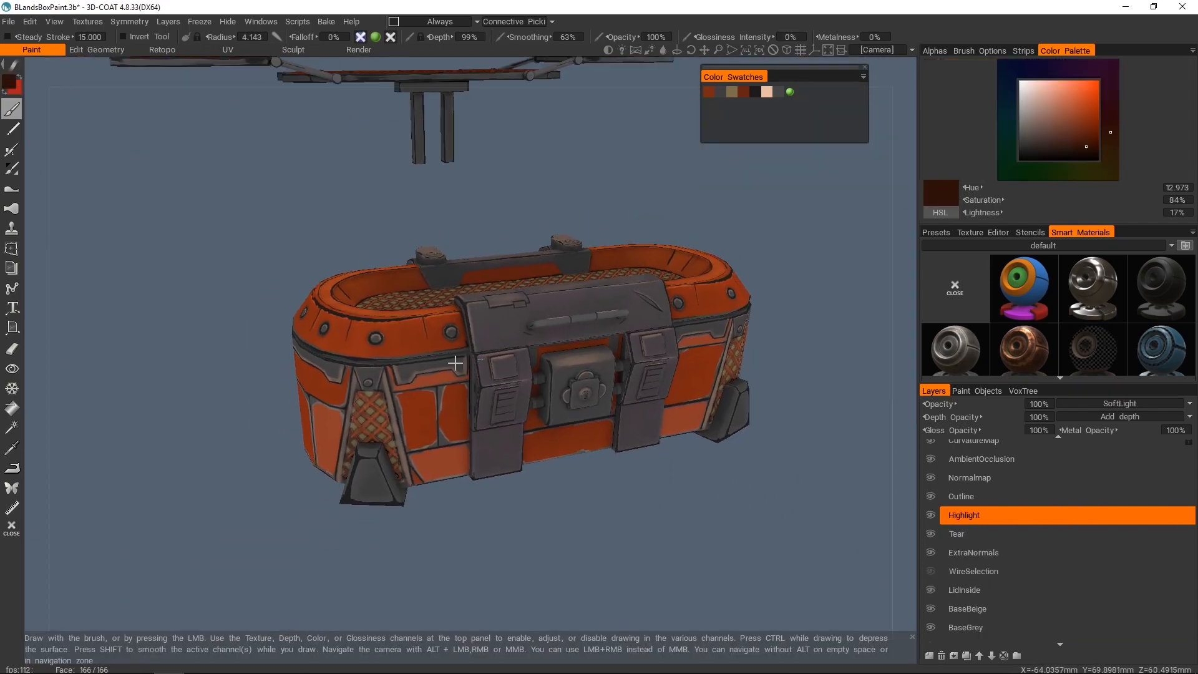
pyautogui.keyDown('alt'); pyautogui.moveTo(455, 363); pyautogui.dragTo(471, 352, button='right'); pyautogui.keyUp('alt')
pyautogui.keyDown('alt'); pyautogui.moveTo(349, 354); pyautogui.dragTo(424, 353, button='right'); pyautogui.keyUp('alt')
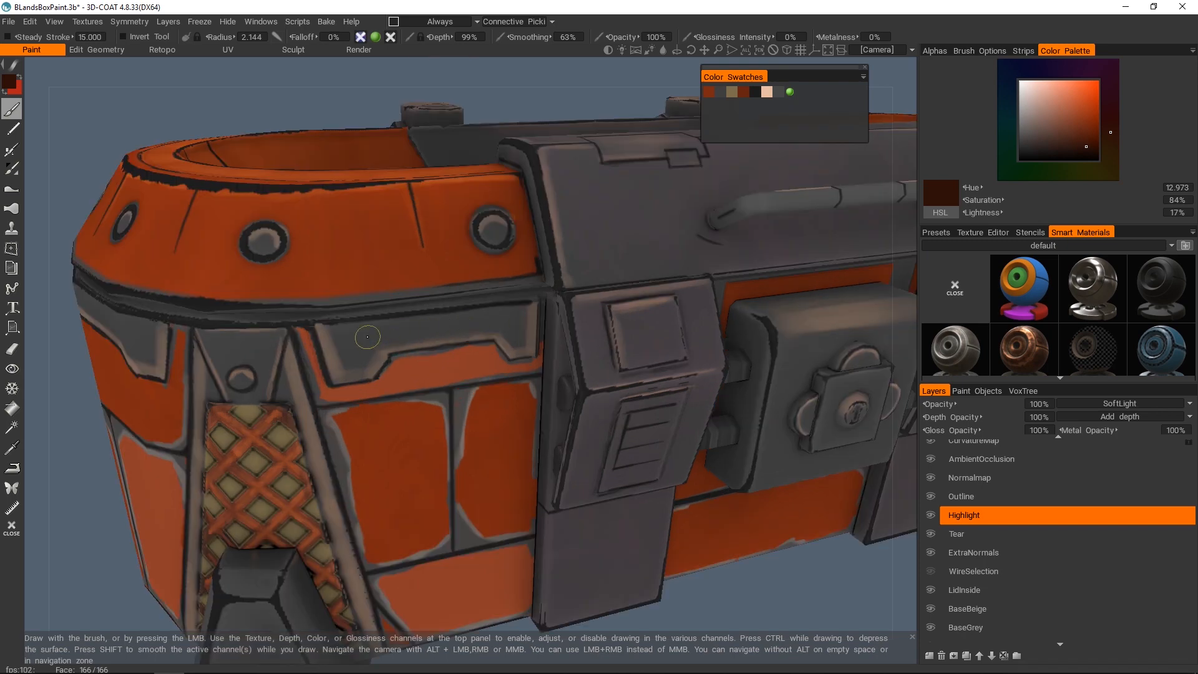
pyautogui.keyDown('alt'); pyautogui.moveTo(529, 327); pyautogui.dragTo(526, 355, button='right'); pyautogui.keyUp('alt')
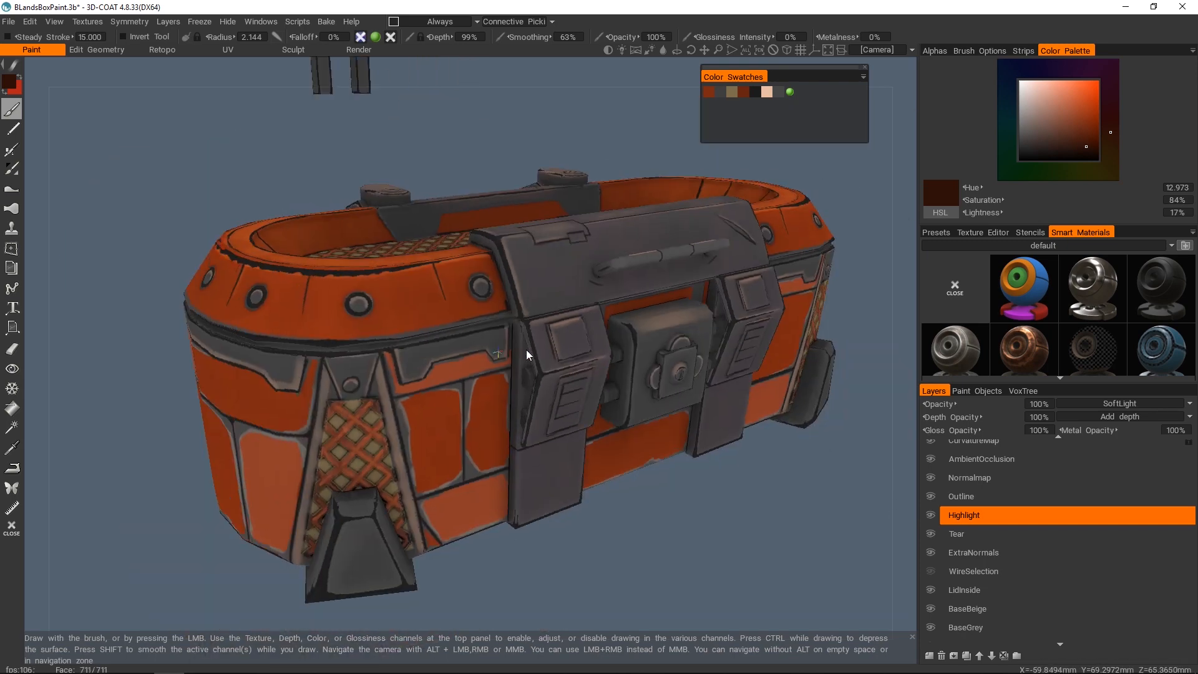
pyautogui.keyDown('alt'); pyautogui.moveTo(526, 355); pyautogui.dragTo(489, 337); pyautogui.keyUp('alt')
pyautogui.moveTo(489, 337)
pyautogui.keyDown('alt'); pyautogui.mouseDown(button='right')
pyautogui.moveTo(406, 324)
pyautogui.moveTo(503, 336)
pyautogui.mouseUp(button='right'); pyautogui.keyUp('alt')
pyautogui.moveTo(502, 336)
pyautogui.keyDown('alt'); pyautogui.mouseDown()
pyautogui.moveTo(537, 321)
pyautogui.moveTo(536, 338)
pyautogui.mouseUp(); pyautogui.keyUp('alt')
# - Choose the peach swatch and shrink the brush radius to 1.549 for detailing the crate's front-right corner
pyautogui.click(767, 92)
pyautogui.moveTo(522, 302)
pyautogui.keyDown('alt'); pyautogui.mouseDown(button='right')
pyautogui.moveTo(633, 312)
pyautogui.moveTo(551, 349)
pyautogui.mouseUp(button='right'); pyautogui.keyUp('alt')
pyautogui.press('[')
pyautogui.press('[')
pyautogui.keyDown('alt'); pyautogui.moveTo(552, 349); pyautogui.dragTo(550, 374); pyautogui.keyUp('alt')
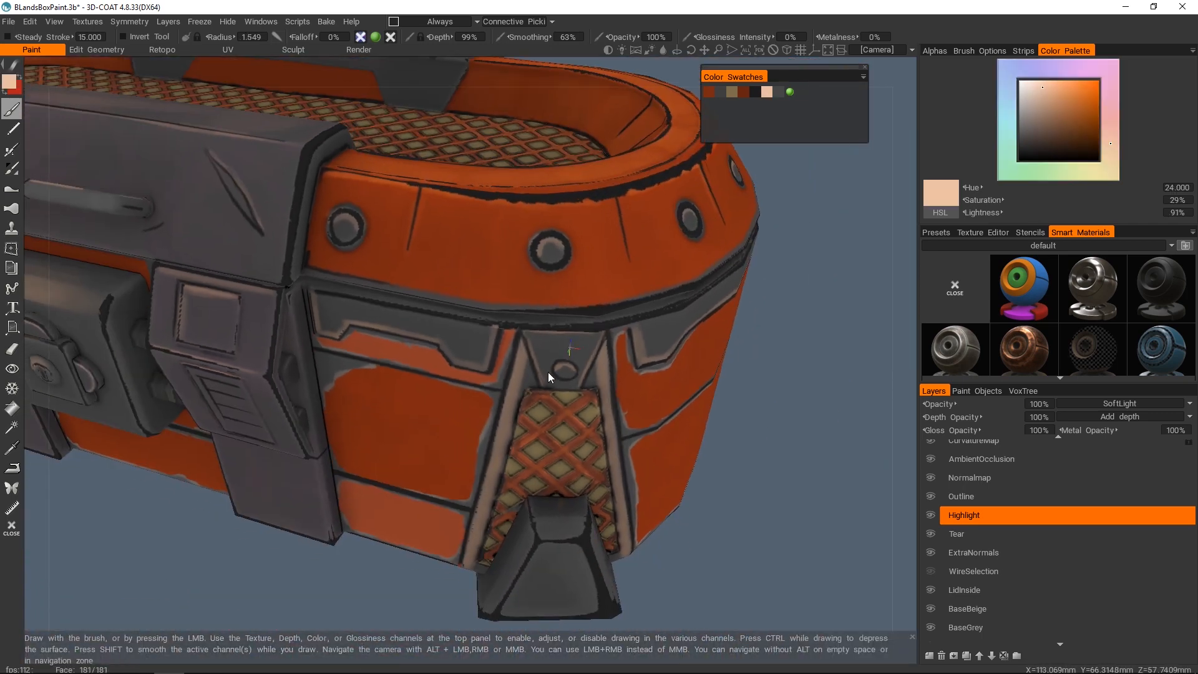
# - Add a Lowlight layer above Highlight and paint near-black lines around the front-right corner's notched trim and riveted bracket
pyautogui.click(755, 92)
pyautogui.keyDown('alt'); pyautogui.moveTo(551, 337); pyautogui.dragTo(599, 334, button='right'); pyautogui.keyUp('alt')
pyautogui.keyDown('alt'); pyautogui.moveTo(598, 334); pyautogui.dragTo(569, 328); pyautogui.keyUp('alt')
pyautogui.keyDown('alt'); pyautogui.moveTo(569, 327); pyautogui.dragTo(624, 340, button='right'); pyautogui.keyUp('alt')
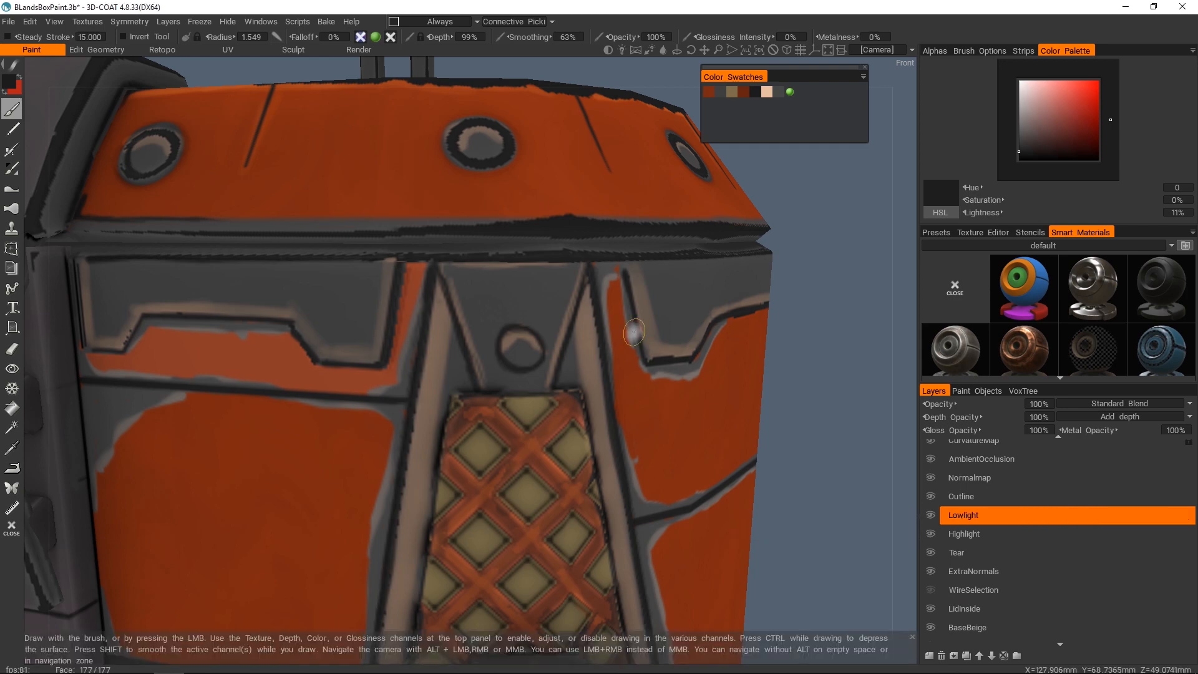
pyautogui.keyDown('alt'); pyautogui.moveTo(467, 275); pyautogui.dragTo(532, 328); pyautogui.keyUp('alt')
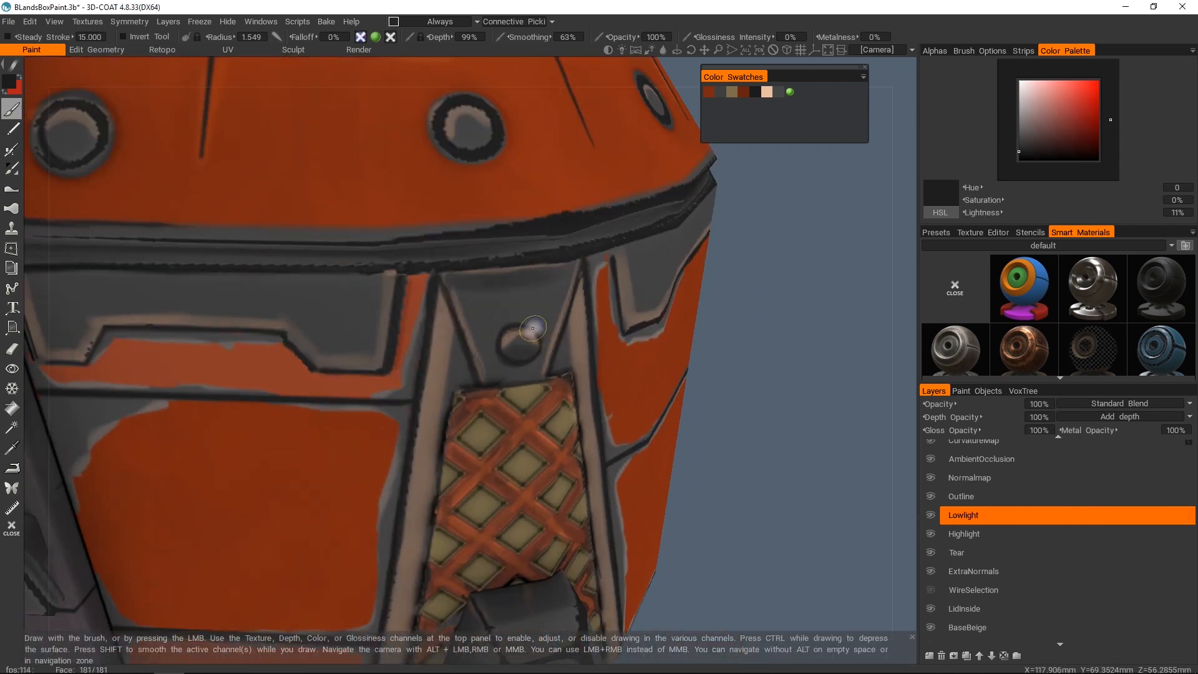
# - Refine the dark lines around the front-right bracket and its rivet, varying the brush size
pyautogui.moveTo(528, 343)
pyautogui.keyDown('alt'); pyautogui.mouseDown(button='right')
pyautogui.moveTo(490, 334)
pyautogui.moveTo(534, 330)
pyautogui.moveTo(484, 340)
pyautogui.mouseUp(button='right'); pyautogui.keyUp('alt')
pyautogui.press('[')
pyautogui.press('[')
pyautogui.keyDown('alt'); pyautogui.moveTo(484, 339); pyautogui.dragTo(486, 322); pyautogui.keyUp('alt')
pyautogui.moveTo(485, 322)
pyautogui.keyDown('alt'); pyautogui.mouseDown(button='right')
pyautogui.moveTo(518, 325)
pyautogui.moveTo(473, 315)
pyautogui.moveTo(548, 339)
pyautogui.mouseUp(button='right'); pyautogui.keyUp('alt')
pyautogui.press(']')
pyautogui.press(']')
# - Paint near-black lowlights along the notched trim on the left end and back corner, with radius 3.605 and depth 108%
pyautogui.keyDown('alt'); pyautogui.moveTo(454, 340); pyautogui.dragTo(568, 319); pyautogui.keyUp('alt')
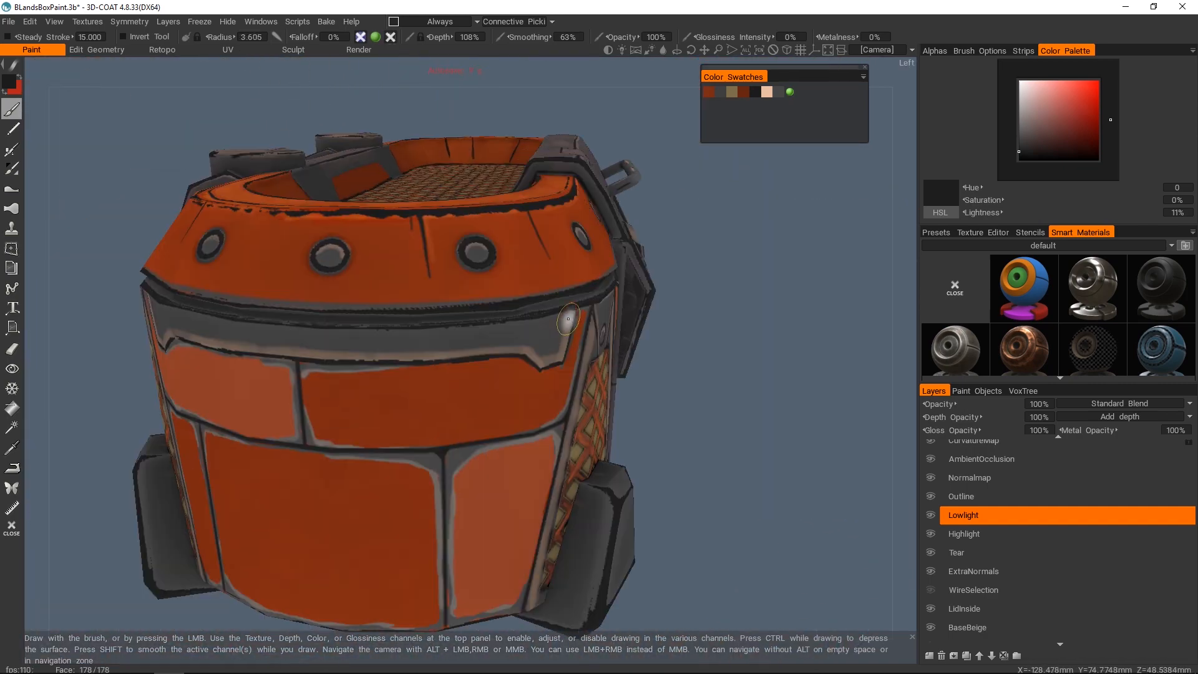
pyautogui.keyDown('alt'); pyautogui.moveTo(371, 338); pyautogui.dragTo(544, 332); pyautogui.keyUp('alt')
pyautogui.keyDown('alt'); pyautogui.moveTo(389, 354); pyautogui.dragTo(355, 326); pyautogui.keyUp('alt')
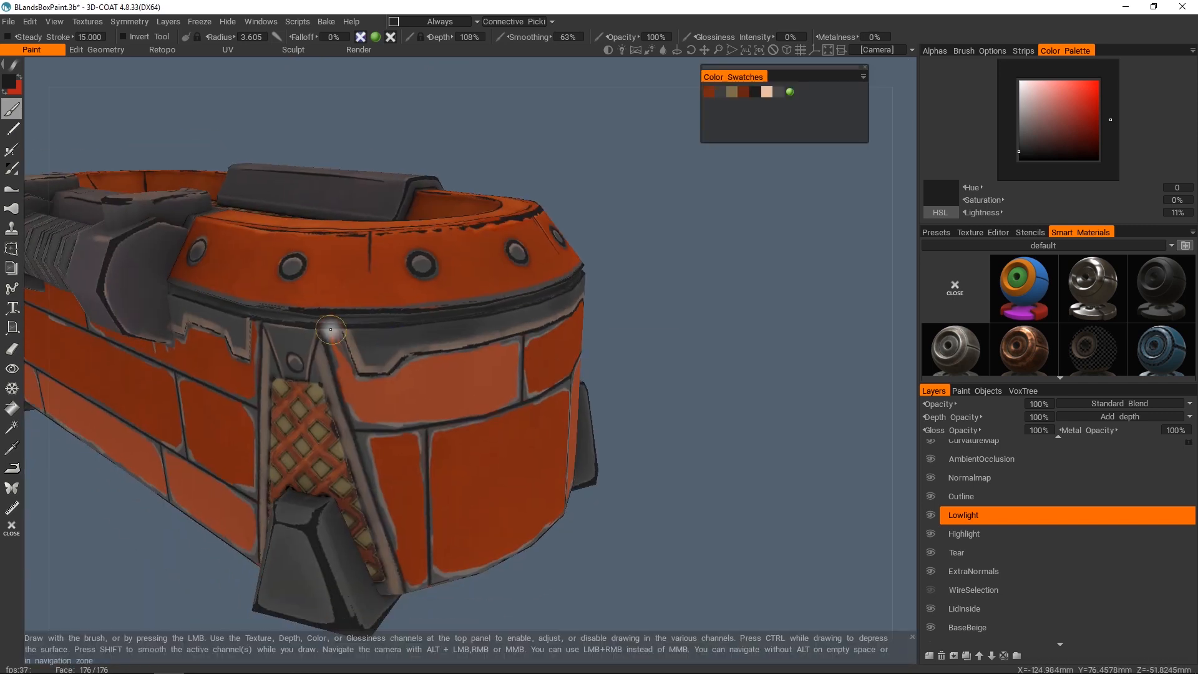
pyautogui.scroll(5, 319, 357)
pyautogui.scroll(-4, 437, 374)
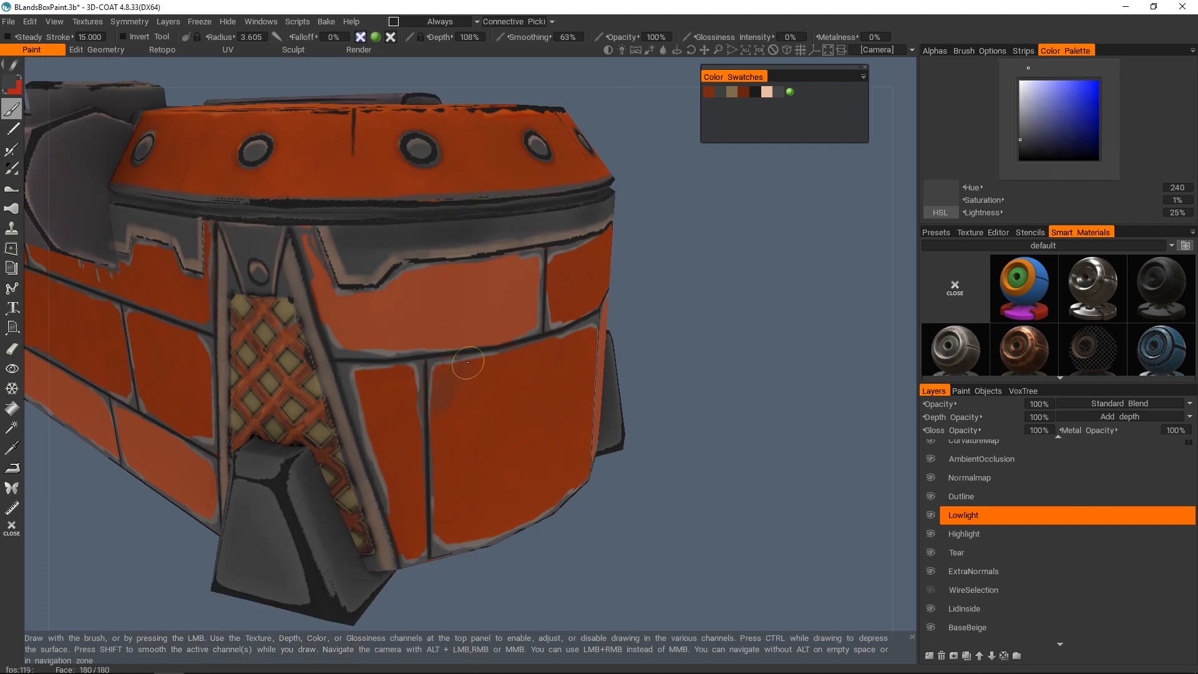
# - Sample the dark grey and softly shade the orange panels on the crate's left end with a brush radius of 5.110
pyautogui.keyDown('alt'); pyautogui.moveTo(524, 339); pyautogui.dragTo(567, 339); pyautogui.keyUp('alt')
pyautogui.scroll(-3, 530, 346)
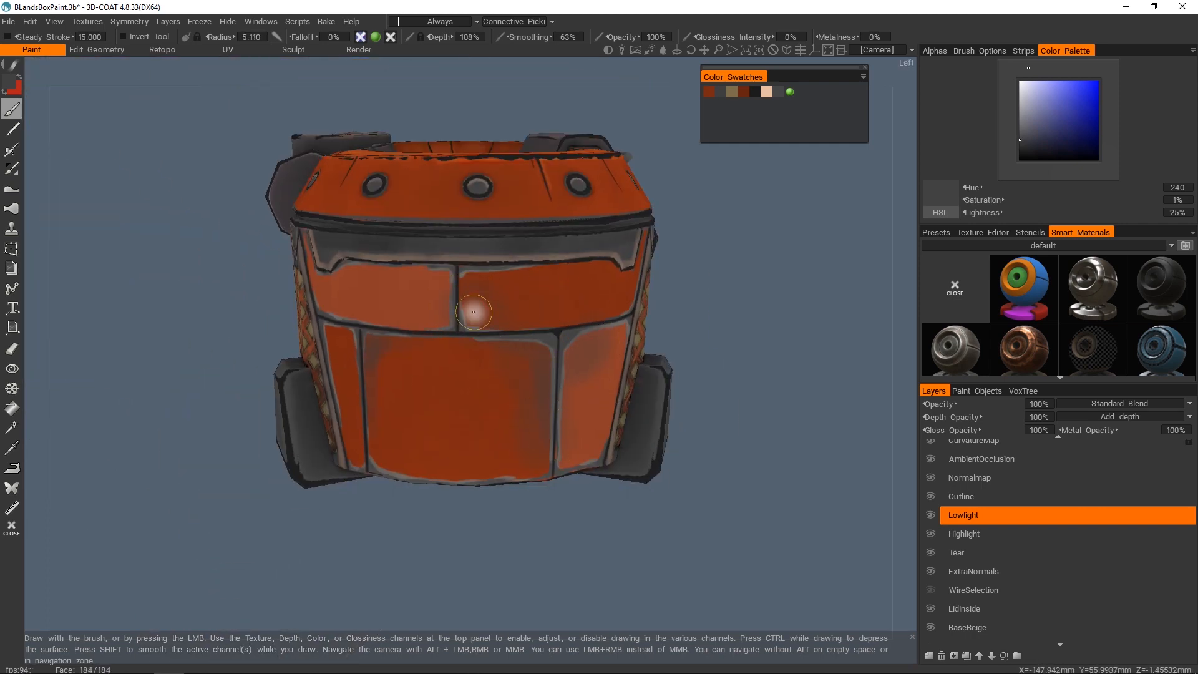
pyautogui.scroll(-3, 473, 312)
pyautogui.keyDown('alt'); pyautogui.moveTo(473, 312); pyautogui.dragTo(527, 332); pyautogui.keyUp('alt')
# - Shade the orange panels across the crate's back and right end in dark grey with a brush radius of 9.414
pyautogui.keyDown('alt'); pyautogui.moveTo(432, 429); pyautogui.dragTo(441, 353); pyautogui.keyUp('alt')
pyautogui.keyDown('alt'); pyautogui.moveTo(441, 353); pyautogui.dragTo(648, 299, button='middle'); pyautogui.keyUp('alt')
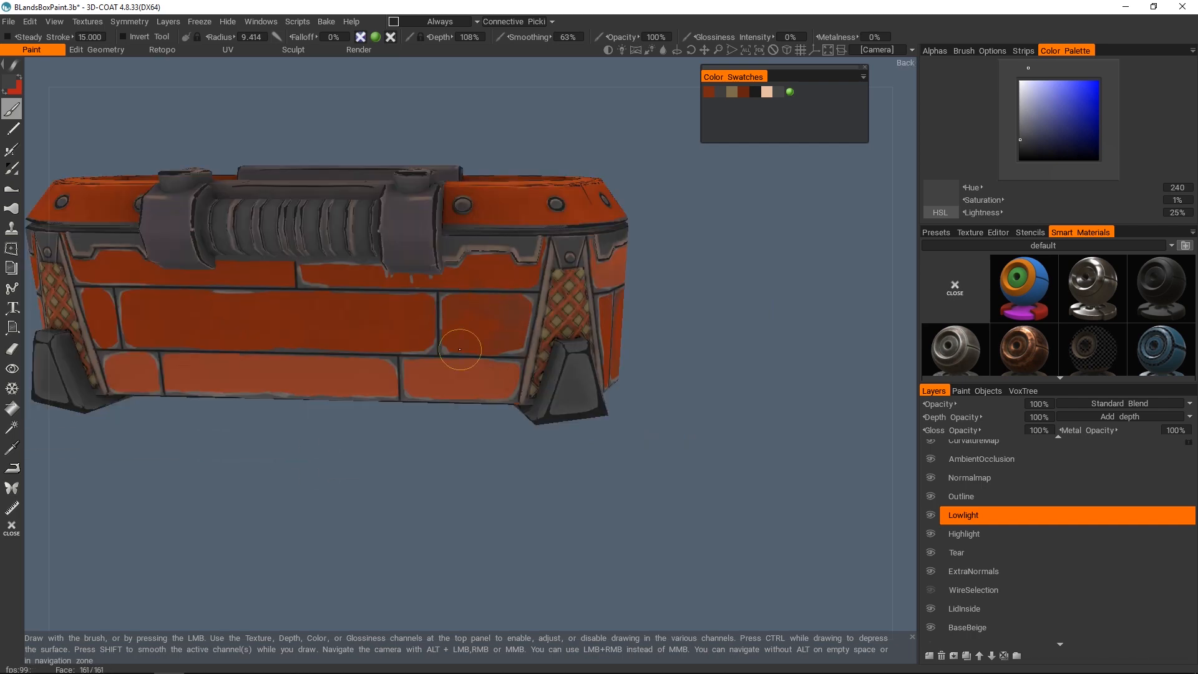
pyautogui.keyDown('alt'); pyautogui.moveTo(459, 350); pyautogui.dragTo(604, 315); pyautogui.keyUp('alt')
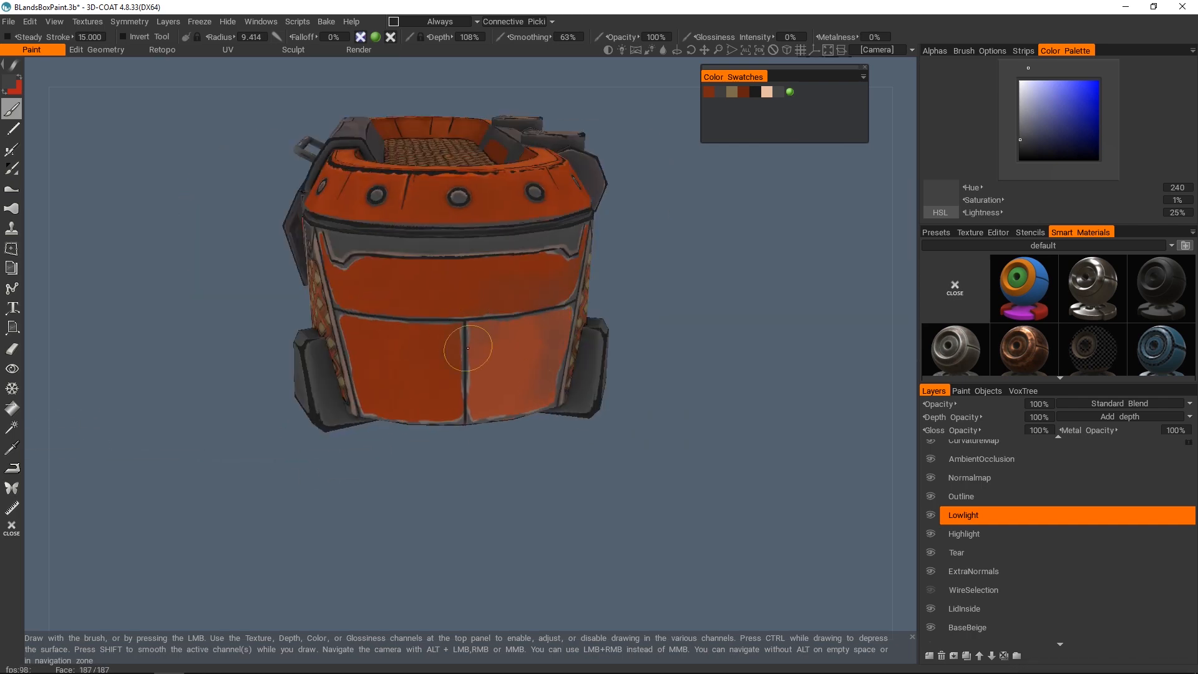
# - Shade the orange panels on both sides of the crate's front in dark grey with a brush radius of 5.306
pyautogui.keyDown('alt'); pyautogui.moveTo(383, 286); pyautogui.dragTo(424, 254); pyautogui.keyUp('alt')
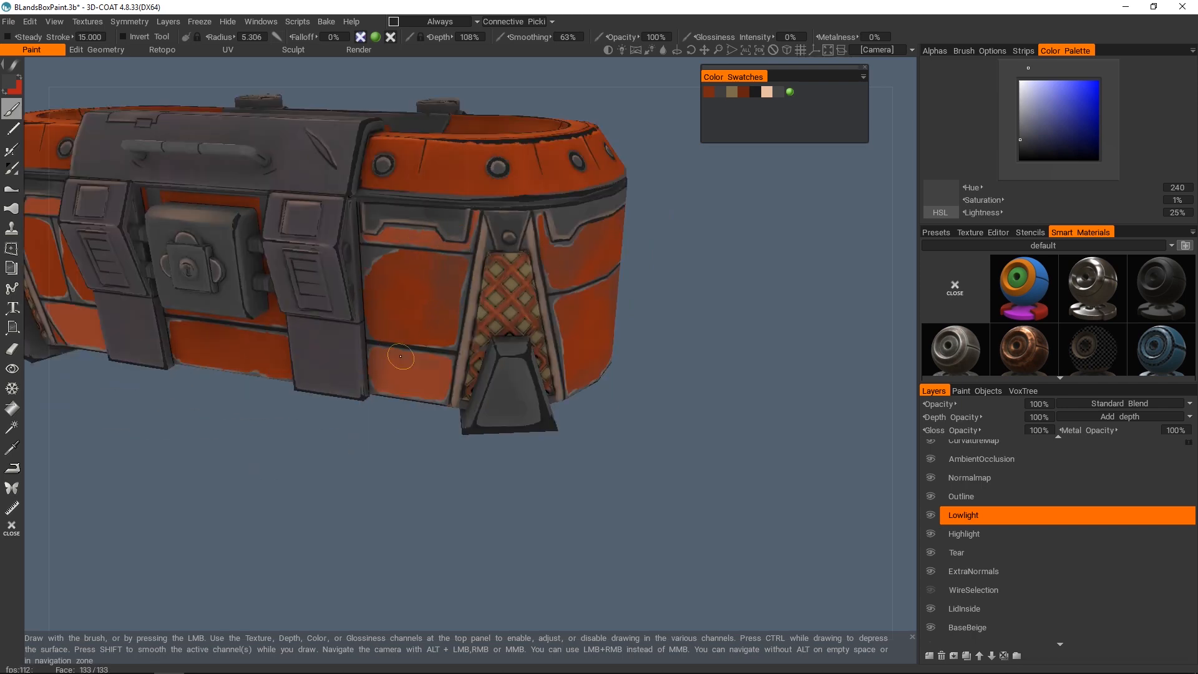
pyautogui.keyDown('alt'); pyautogui.moveTo(401, 356); pyautogui.dragTo(459, 277); pyautogui.keyUp('alt')
pyautogui.keyDown('alt'); pyautogui.moveTo(381, 342); pyautogui.dragTo(362, 228); pyautogui.keyUp('alt')
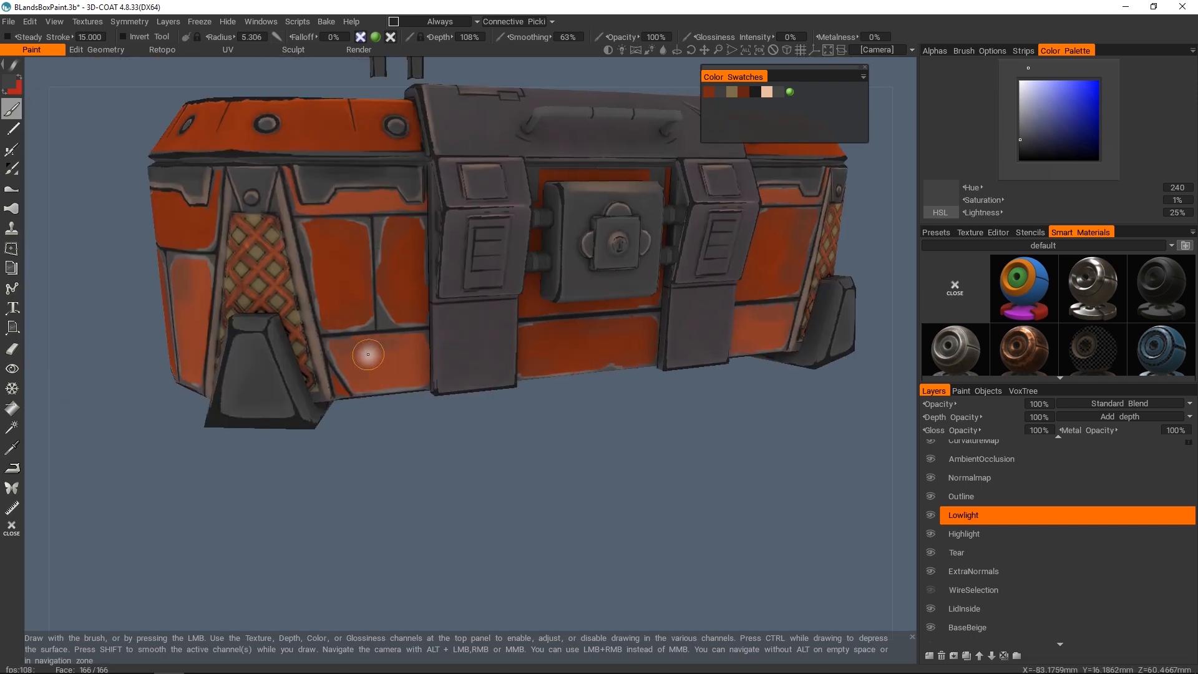
pyautogui.moveTo(368, 355)
pyautogui.keyDown('alt'); pyautogui.mouseDown()
pyautogui.moveTo(414, 347)
pyautogui.moveTo(449, 262)
pyautogui.moveTo(420, 300)
pyautogui.moveTo(448, 325)
pyautogui.moveTo(429, 317)
pyautogui.moveTo(468, 297)
pyautogui.moveTo(460, 327)
pyautogui.moveTo(475, 401)
pyautogui.moveTo(463, 368)
pyautogui.mouseUp(); pyautogui.keyUp('alt')
# - Show the Chain object and hide the Lid object to expose the crate's interior
pyautogui.click(978, 391)
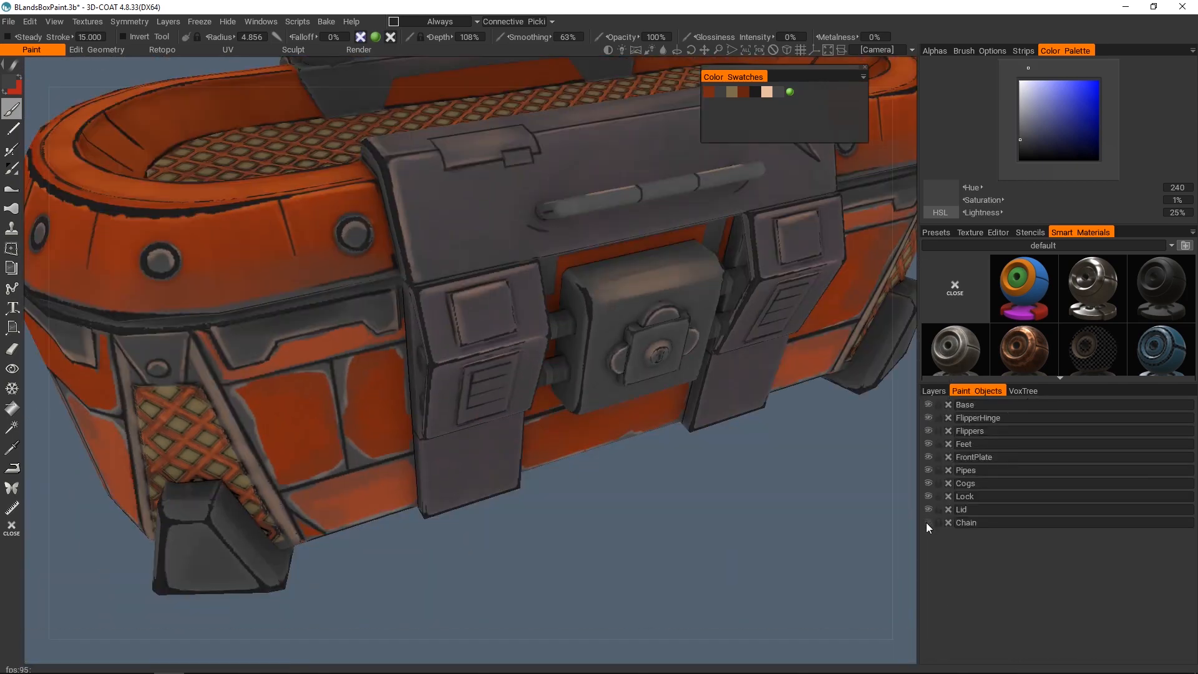
pyautogui.click(928, 509)
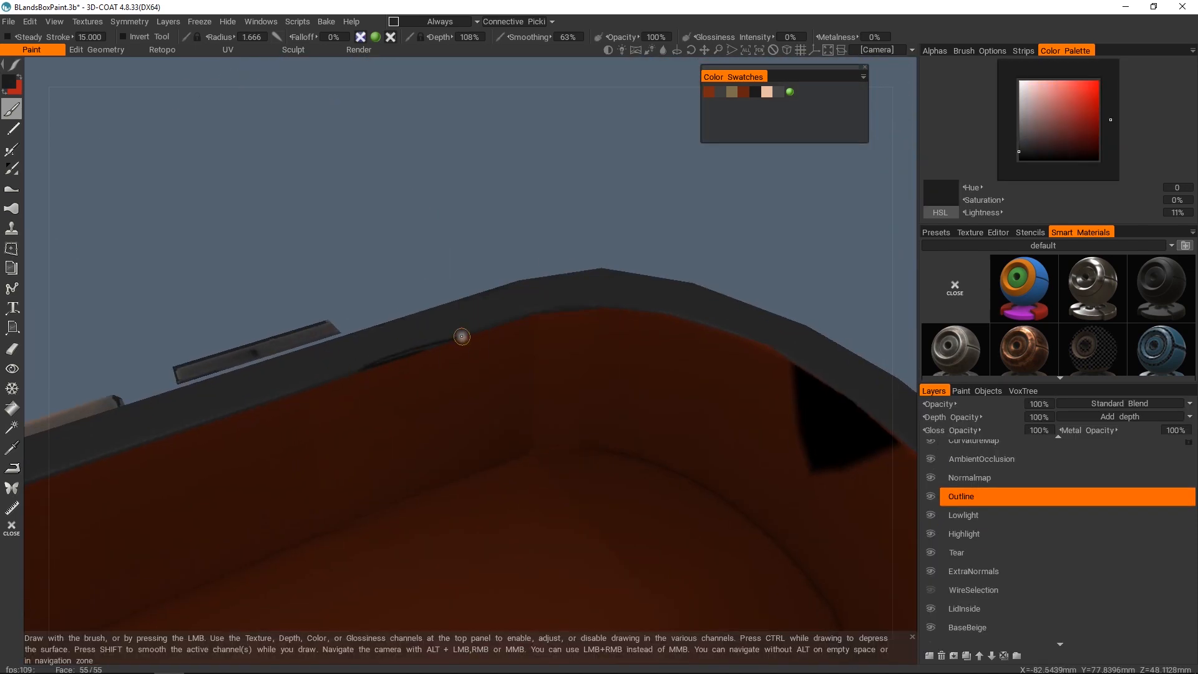
# - On the Outline layer, paint a near-black outline along the crate's inner rim with a brush radius of 1.666
pyautogui.moveTo(462, 336)
pyautogui.keyDown('alt'); pyautogui.mouseDown()
pyautogui.moveTo(495, 294)
pyautogui.moveTo(441, 338)
pyautogui.mouseUp(); pyautogui.keyUp('alt')
pyautogui.keyDown('alt'); pyautogui.moveTo(549, 269); pyautogui.dragTo(505, 300); pyautogui.keyUp('alt')
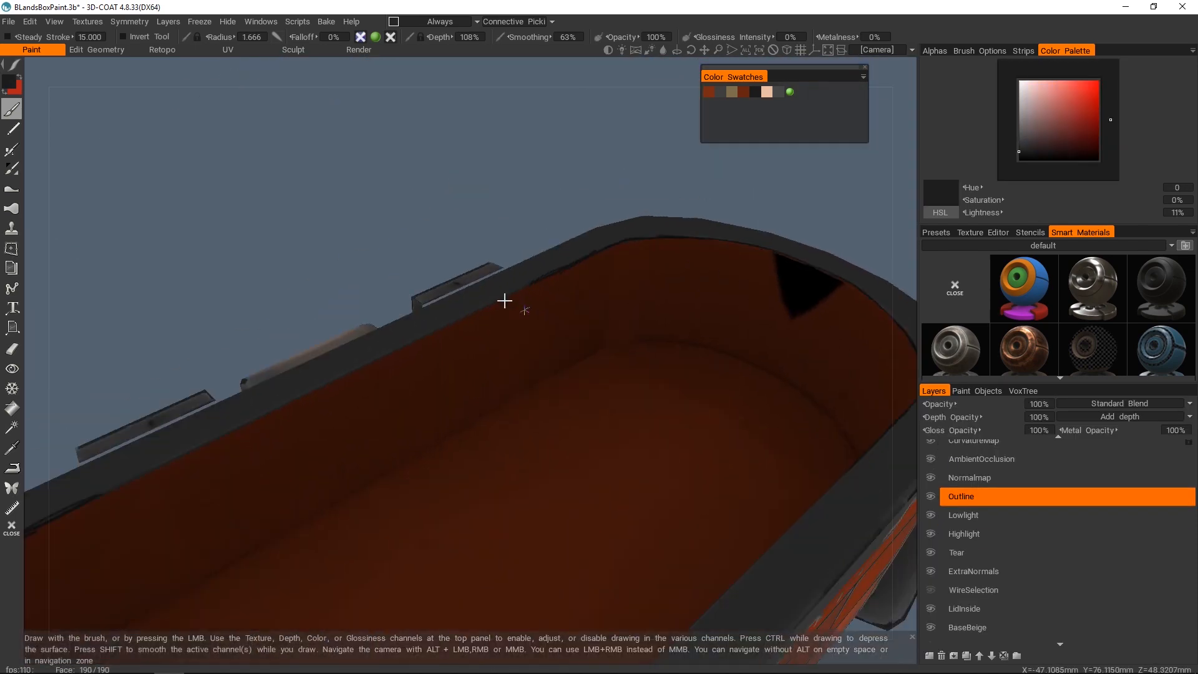
pyautogui.keyDown('alt'); pyautogui.moveTo(407, 344); pyautogui.dragTo(674, 342); pyautogui.keyUp('alt')
pyautogui.keyDown('alt'); pyautogui.moveTo(674, 342); pyautogui.dragTo(441, 324, button='right'); pyautogui.keyUp('alt')
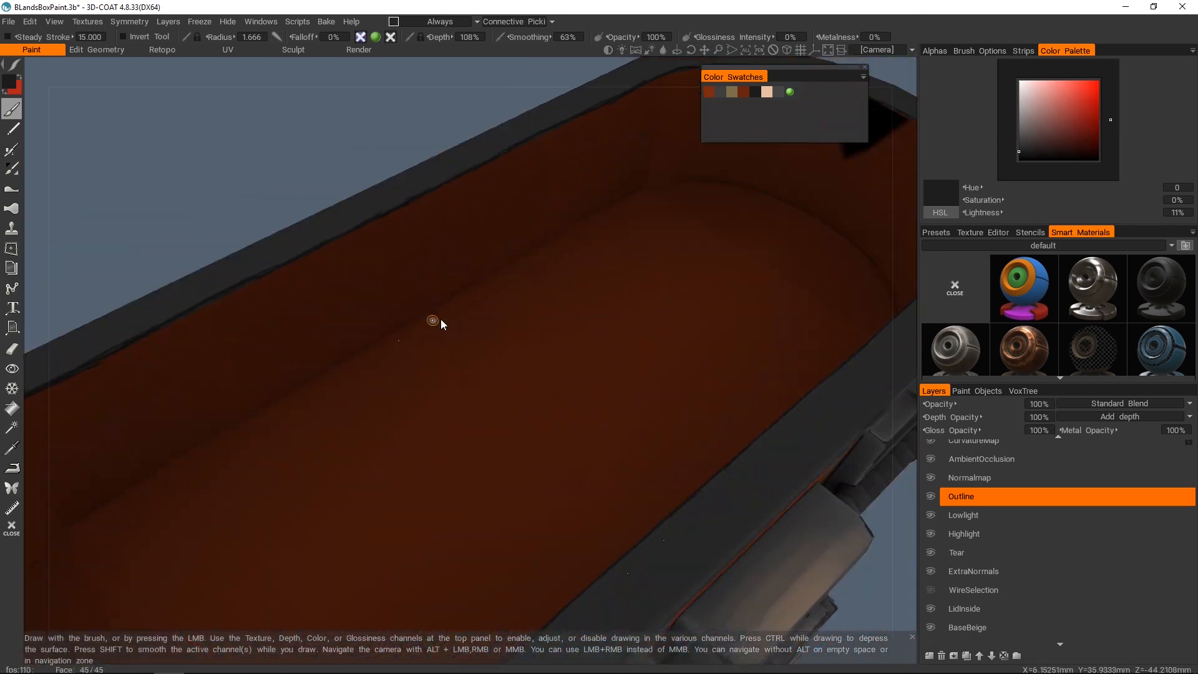
pyautogui.keyDown('alt'); pyautogui.moveTo(643, 194); pyautogui.dragTo(593, 246); pyautogui.keyUp('alt')
# - Outline the seam between the interior walls and floor, including the curved ends, with a near-black brush of radius 3.857
pyautogui.moveTo(412, 373); pyautogui.dragTo(356, 418)
pyautogui.keyDown('alt'); pyautogui.moveTo(355, 418); pyautogui.dragTo(468, 324, button='right'); pyautogui.keyUp('alt')
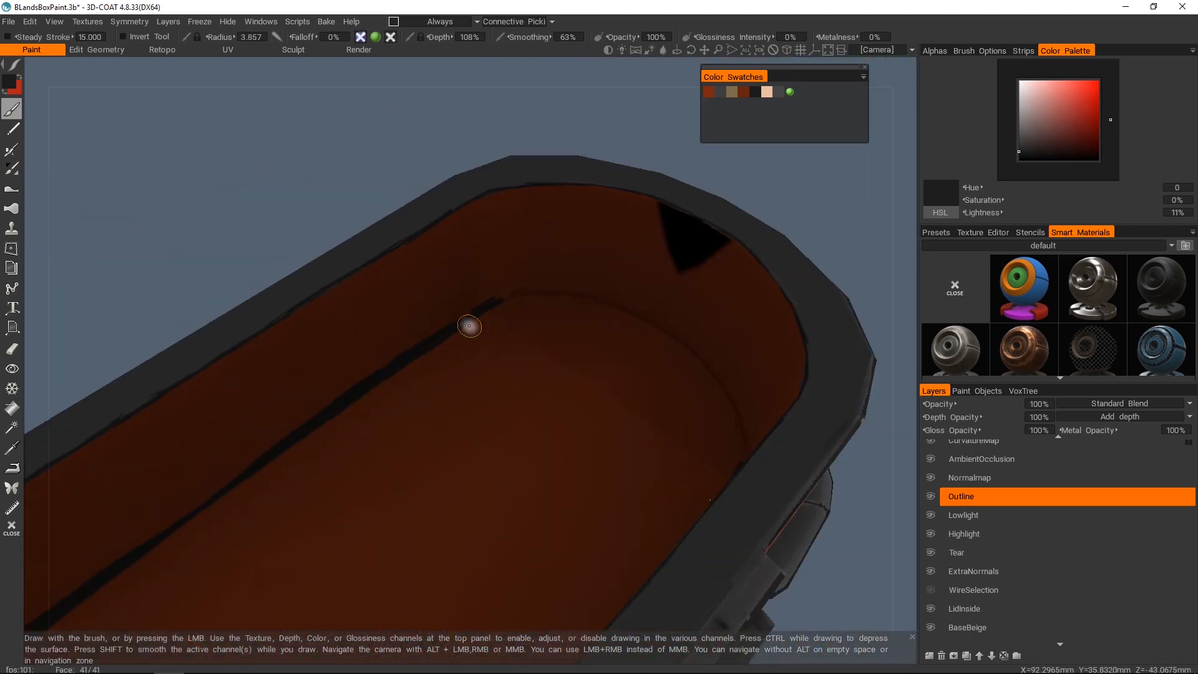
pyautogui.keyDown('alt'); pyautogui.moveTo(468, 324); pyautogui.dragTo(708, 342); pyautogui.keyUp('alt')
pyautogui.moveTo(708, 343); pyautogui.dragTo(499, 268)
pyautogui.keyDown('alt'); pyautogui.moveTo(499, 268); pyautogui.dragTo(363, 347, button='right'); pyautogui.keyUp('alt')
pyautogui.keyDown('alt'); pyautogui.moveTo(363, 348); pyautogui.dragTo(530, 436); pyautogui.keyUp('alt')
pyautogui.keyDown('alt'); pyautogui.moveTo(531, 437); pyautogui.dragTo(511, 364, button='right'); pyautogui.keyUp('alt')
pyautogui.keyDown('alt'); pyautogui.moveTo(511, 363); pyautogui.dragTo(527, 274); pyautogui.keyUp('alt')
pyautogui.keyDown('alt'); pyautogui.moveTo(527, 274); pyautogui.dragTo(544, 134, button='right'); pyautogui.keyUp('alt')
# - Try painting thick vertical cracks down from the rim on the interior end wall
pyautogui.moveTo(544, 134); pyautogui.dragTo(534, 308)
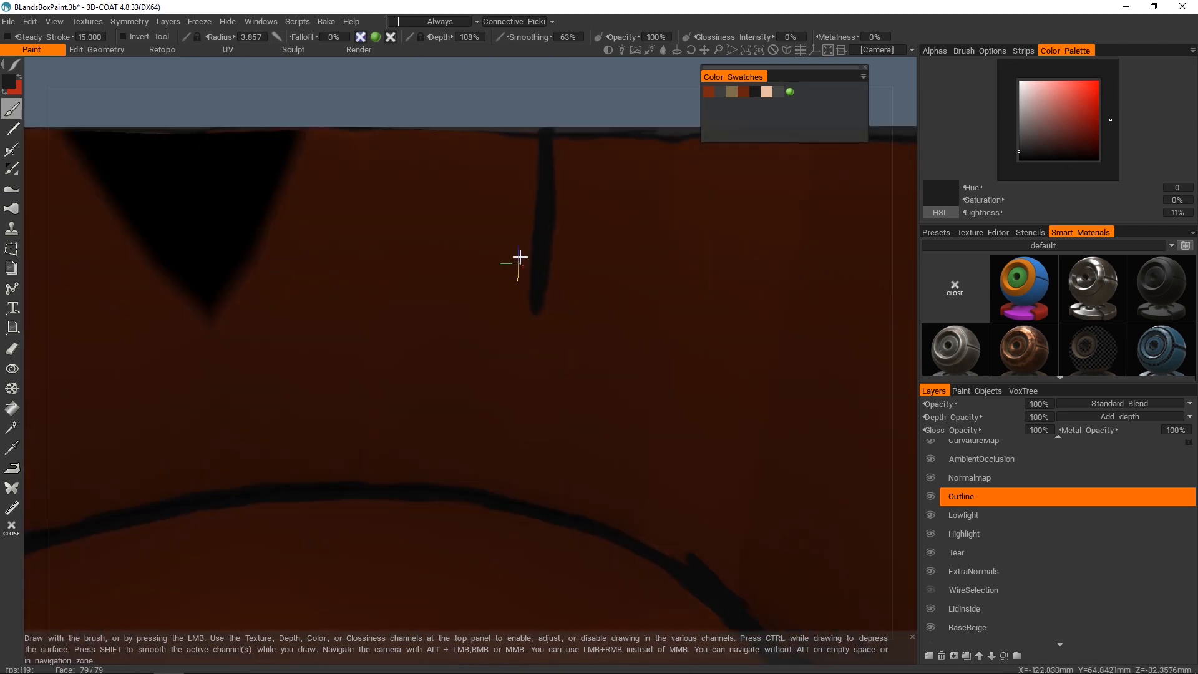
pyautogui.keyDown('alt'); pyautogui.moveTo(518, 262); pyautogui.dragTo(521, 363, button='right'); pyautogui.keyUp('alt')
pyautogui.moveTo(521, 363); pyautogui.dragTo(521, 229)
pyautogui.moveTo(400, 259); pyautogui.dragTo(401, 238)
pyautogui.moveTo(401, 239)
pyautogui.keyDown('alt'); pyautogui.mouseDown(button='right')
pyautogui.moveTo(409, 286)
pyautogui.moveTo(416, 255)
pyautogui.mouseUp(button='right'); pyautogui.keyUp('alt')
pyautogui.moveTo(416, 255); pyautogui.dragTo(415, 230)
pyautogui.keyDown('alt'); pyautogui.moveTo(415, 362); pyautogui.dragTo(532, 342, button='right'); pyautogui.keyUp('alt')
pyautogui.keyDown('alt'); pyautogui.moveTo(532, 342); pyautogui.dragTo(634, 286); pyautogui.keyUp('alt')
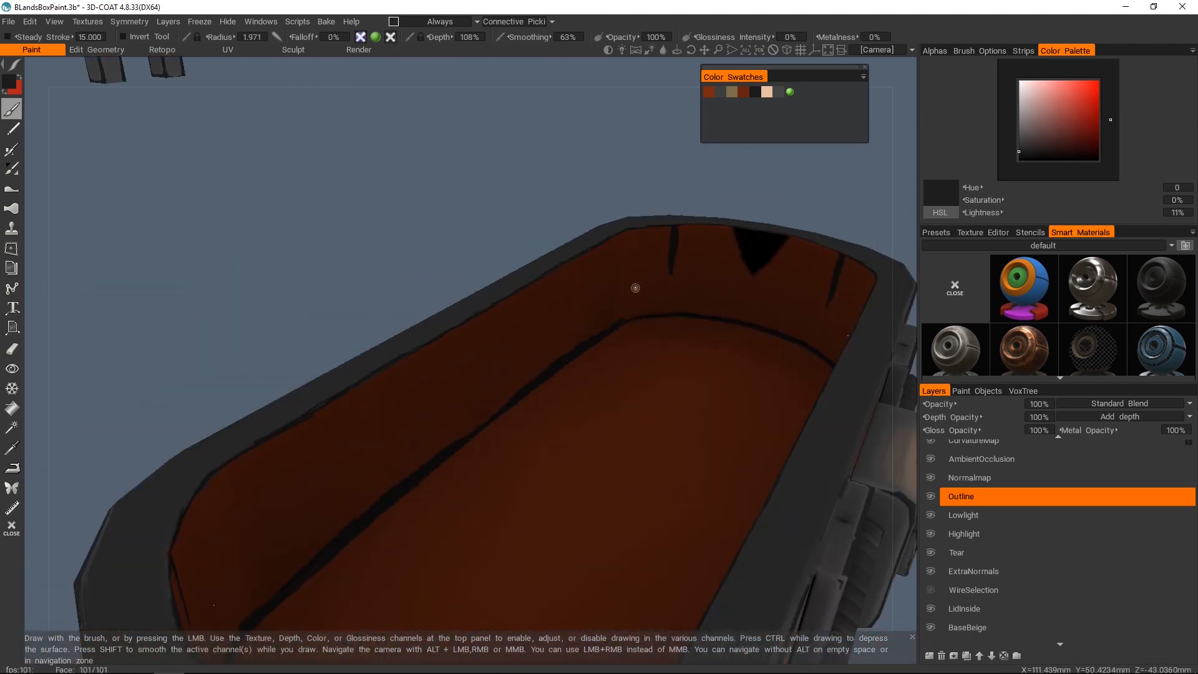
# - Draw thin near-black crack lines on the crate's interior walls with a brush radius of 1.971
pyautogui.moveTo(634, 287)
pyautogui.keyDown('alt'); pyautogui.mouseDown(button='right')
pyautogui.moveTo(588, 342)
pyautogui.moveTo(575, 298)
pyautogui.moveTo(597, 205)
pyautogui.moveTo(557, 301)
pyautogui.mouseUp(button='right'); pyautogui.keyUp('alt')
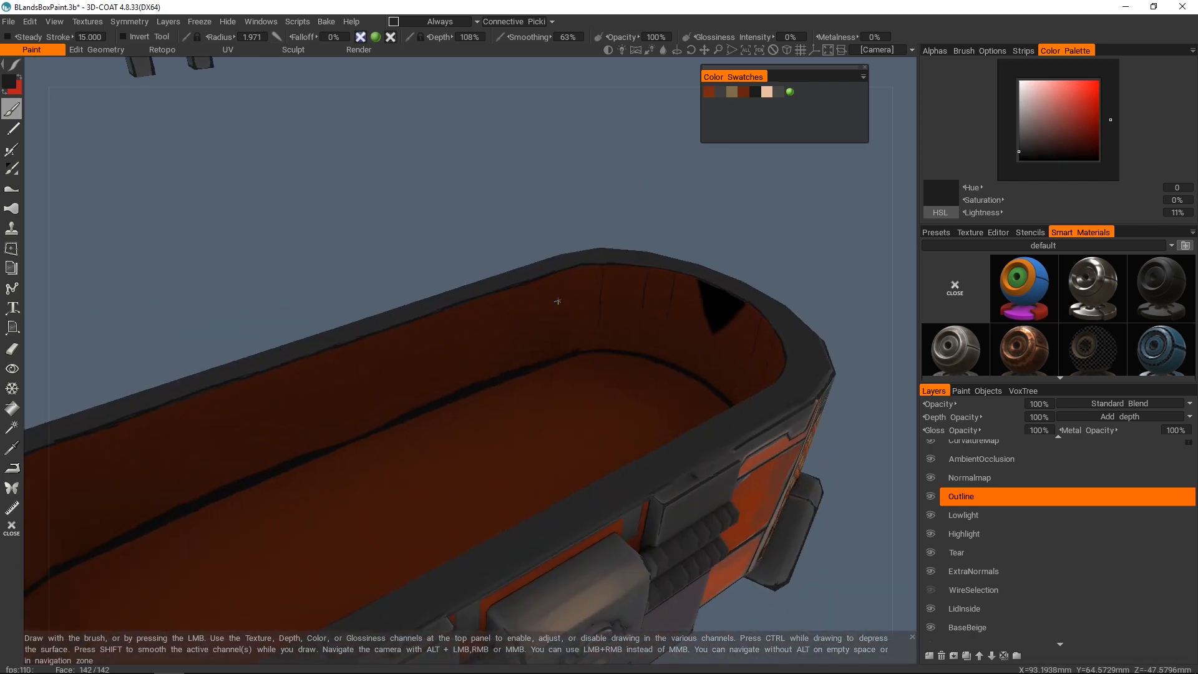
pyautogui.keyDown('alt'); pyautogui.moveTo(412, 352); pyautogui.dragTo(489, 312, button='middle'); pyautogui.keyUp('alt')
pyautogui.keyDown('alt'); pyautogui.moveTo(582, 317); pyautogui.dragTo(587, 349, button='right'); pyautogui.keyUp('alt')
pyautogui.moveTo(586, 349)
pyautogui.keyDown('alt'); pyautogui.mouseDown()
pyautogui.moveTo(534, 302)
pyautogui.moveTo(444, 254)
pyautogui.moveTo(444, 286)
pyautogui.moveTo(576, 299)
pyautogui.mouseUp(); pyautogui.keyUp('alt')
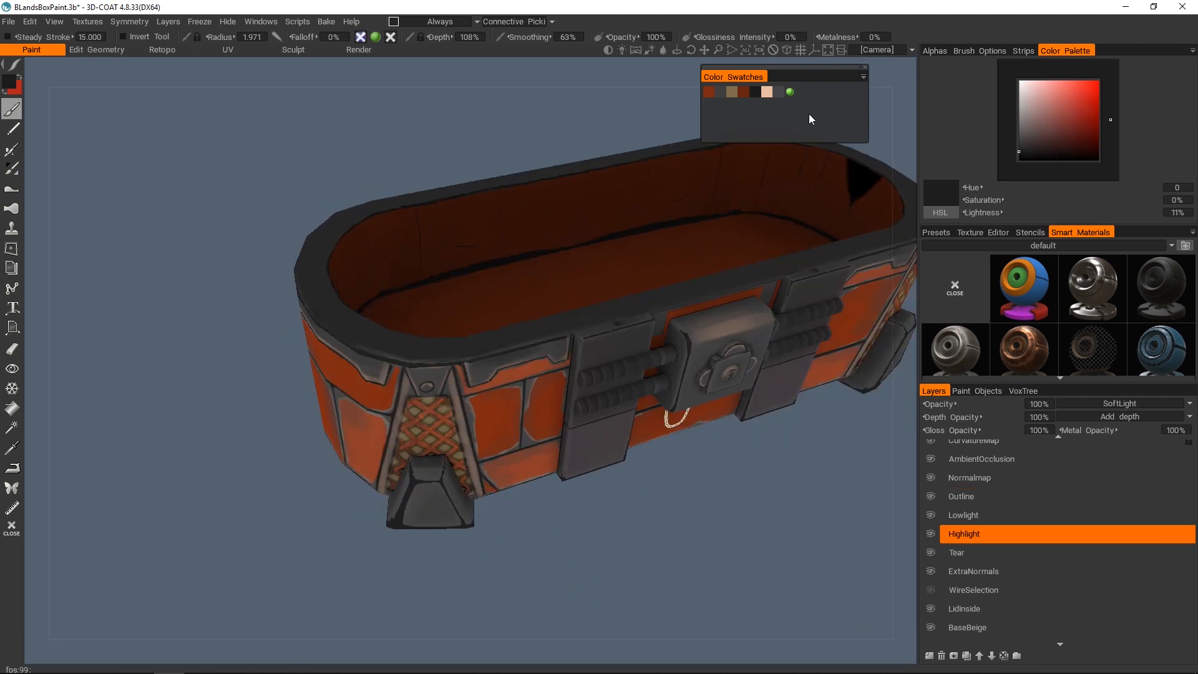
# - On the Highlight layer, paint peach highlights around the crate's top rim, using brush radii of 5.102 and 1.343
pyautogui.scroll(2, 623, 319)
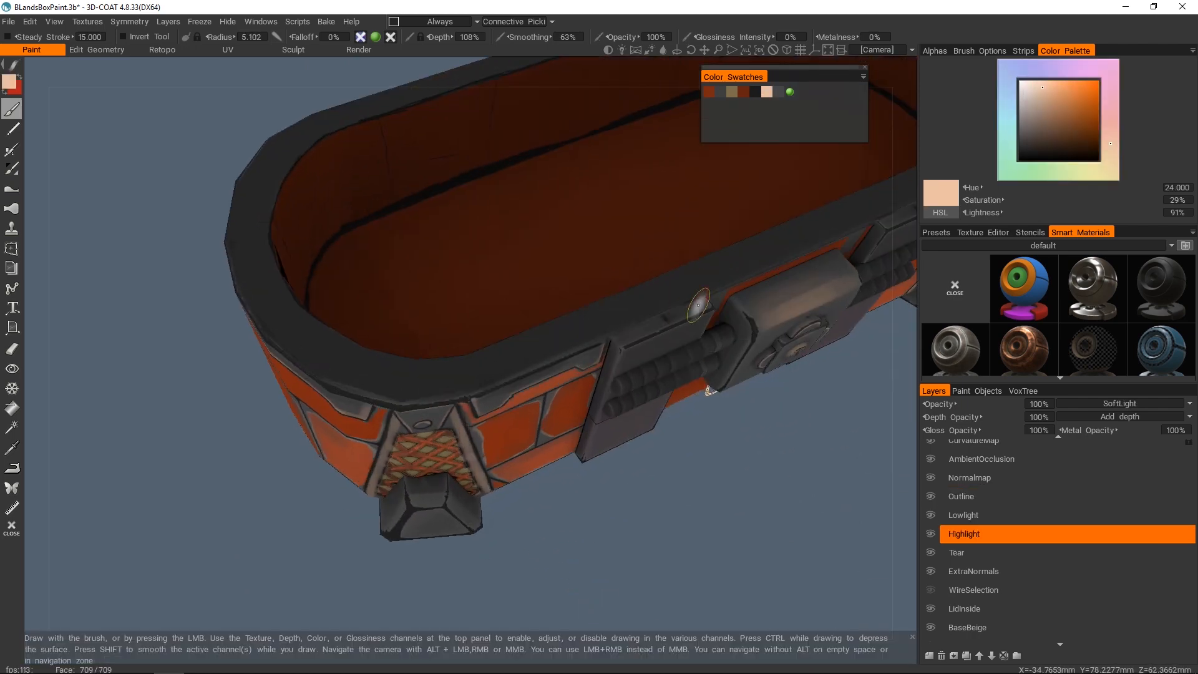
pyautogui.moveTo(601, 326)
pyautogui.keyDown('alt'); pyautogui.mouseDown()
pyautogui.moveTo(495, 345)
pyautogui.moveTo(545, 352)
pyautogui.mouseUp(); pyautogui.keyUp('alt')
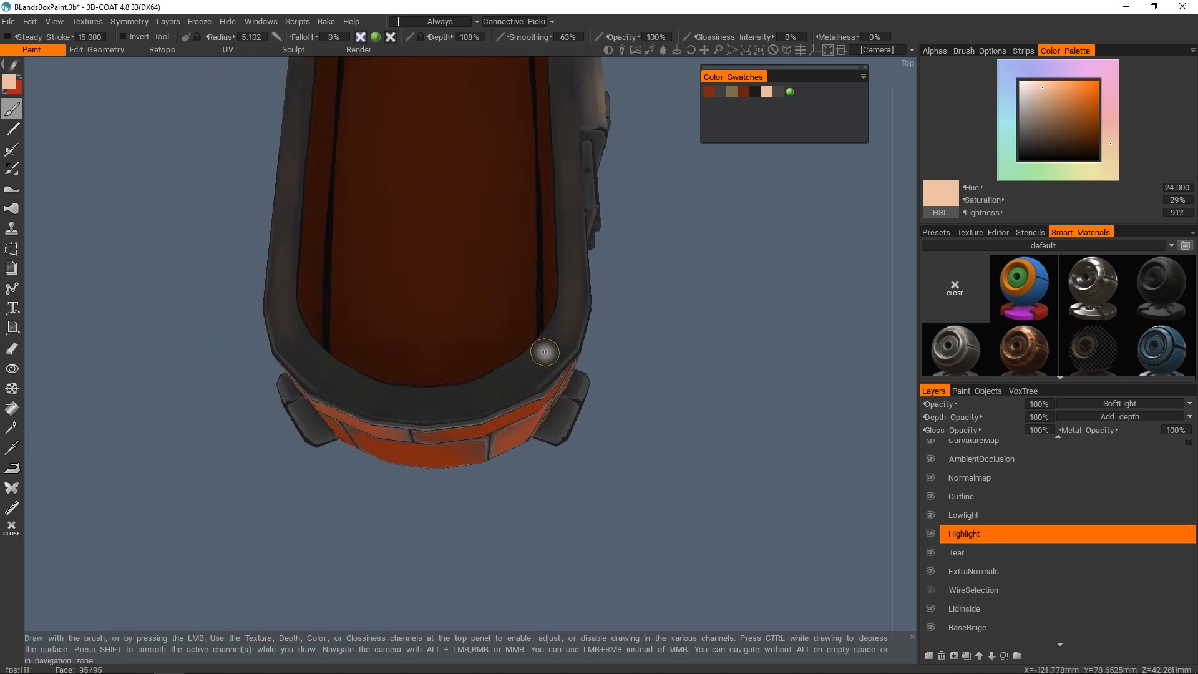
pyautogui.scroll(5, 529, 335)
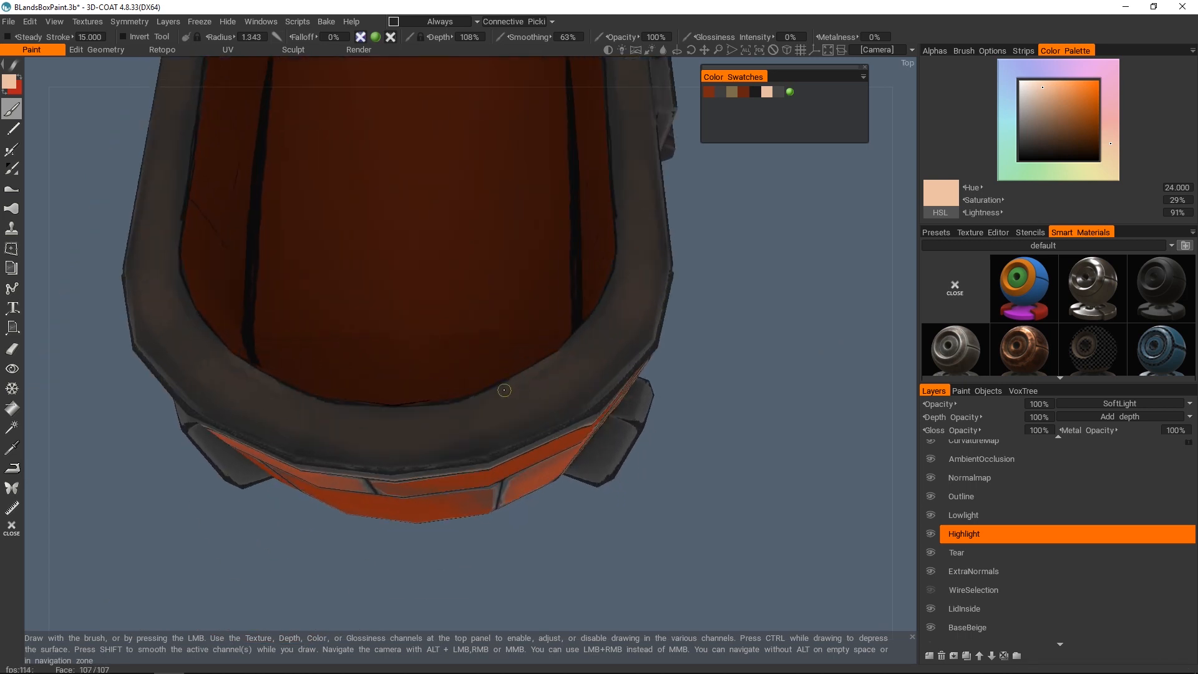
pyautogui.moveTo(530, 369)
pyautogui.keyDown('alt'); pyautogui.mouseDown()
pyautogui.moveTo(468, 366)
pyautogui.moveTo(545, 343)
pyautogui.moveTo(524, 324)
pyautogui.moveTo(621, 255)
pyautogui.mouseUp(); pyautogui.keyUp('alt')
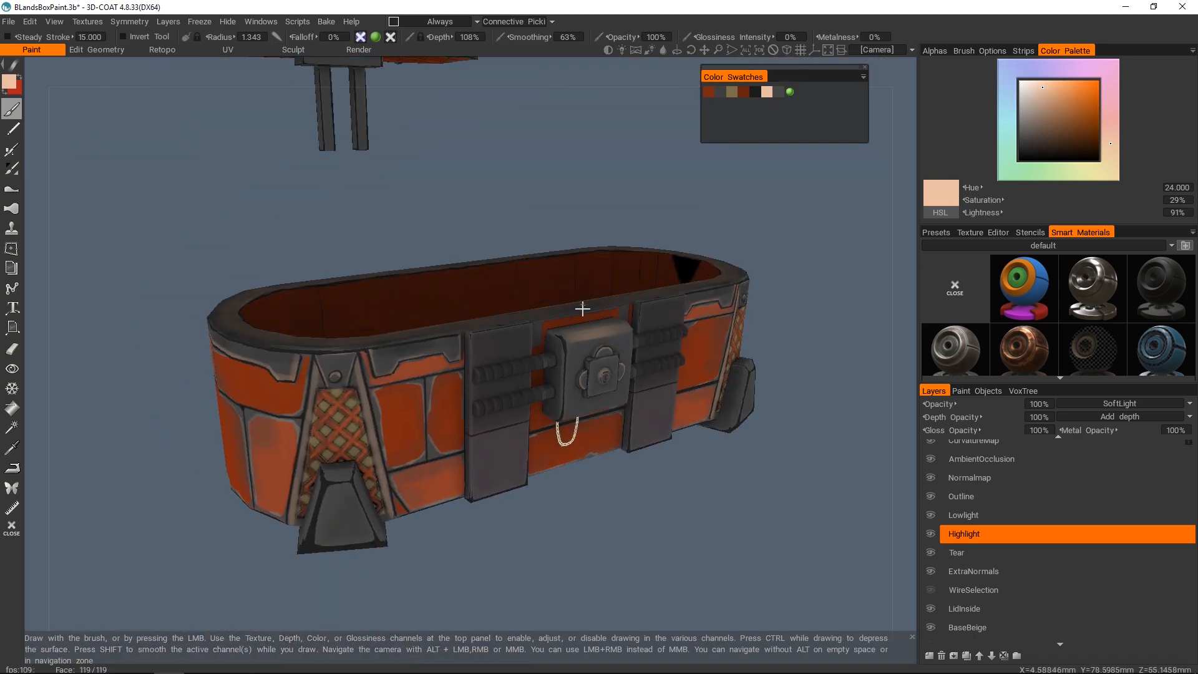
# - Show the Lid object again
pyautogui.keyDown('alt'); pyautogui.moveTo(582, 310); pyautogui.dragTo(589, 331); pyautogui.keyUp('alt')
pyautogui.click(977, 390)
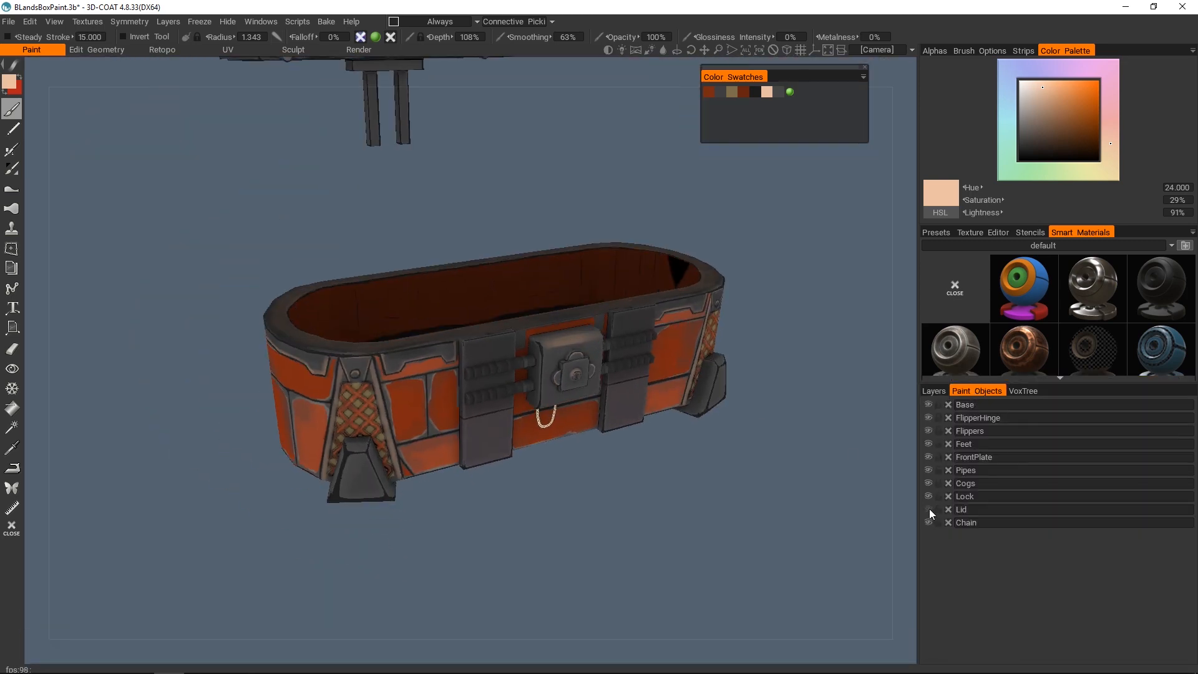
pyautogui.keyDown('alt'); pyautogui.moveTo(612, 374); pyautogui.dragTo(579, 384); pyautogui.keyUp('alt')
pyautogui.keyDown('alt'); pyautogui.moveTo(579, 383); pyautogui.dragTo(516, 283, button='right'); pyautogui.keyUp('alt')
pyautogui.keyDown('alt'); pyautogui.moveTo(515, 283); pyautogui.dragTo(524, 259); pyautogui.keyUp('alt')
# - Sample the grey, set it to hue 20, saturation 13% and lightness 48%, and choose a speckled brush alpha
pyautogui.press('v')
pyautogui.click(9, 81)
pyautogui.click(419, 347)
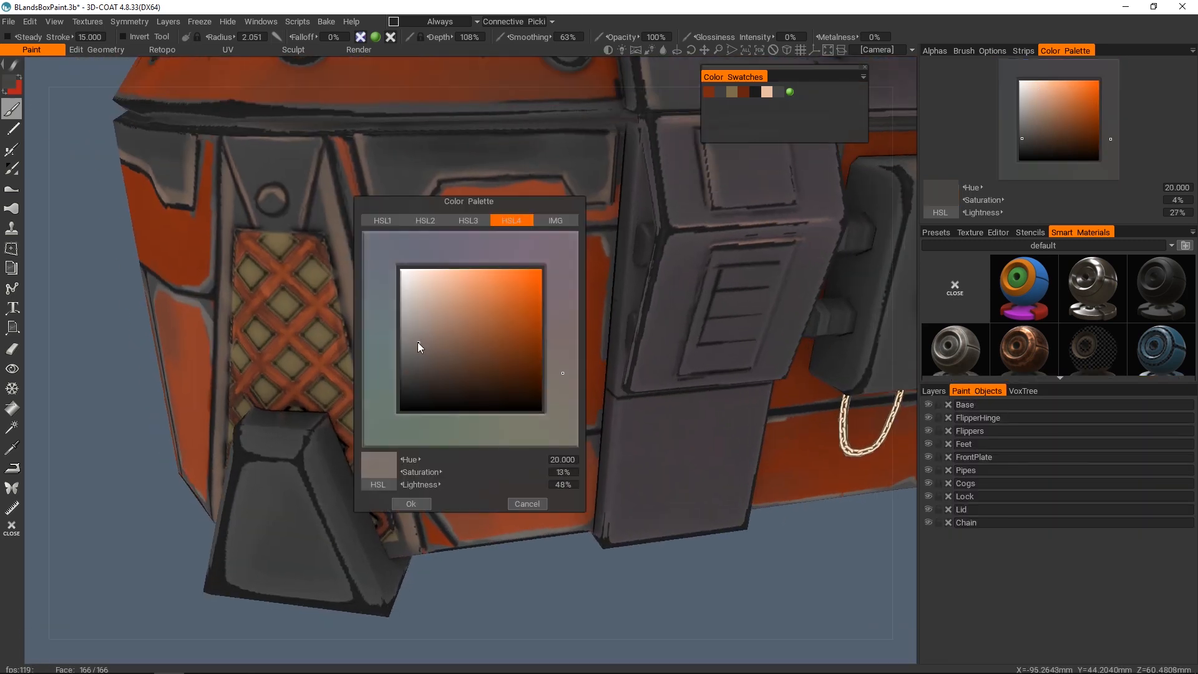
pyautogui.click(410, 502)
pyautogui.click(934, 51)
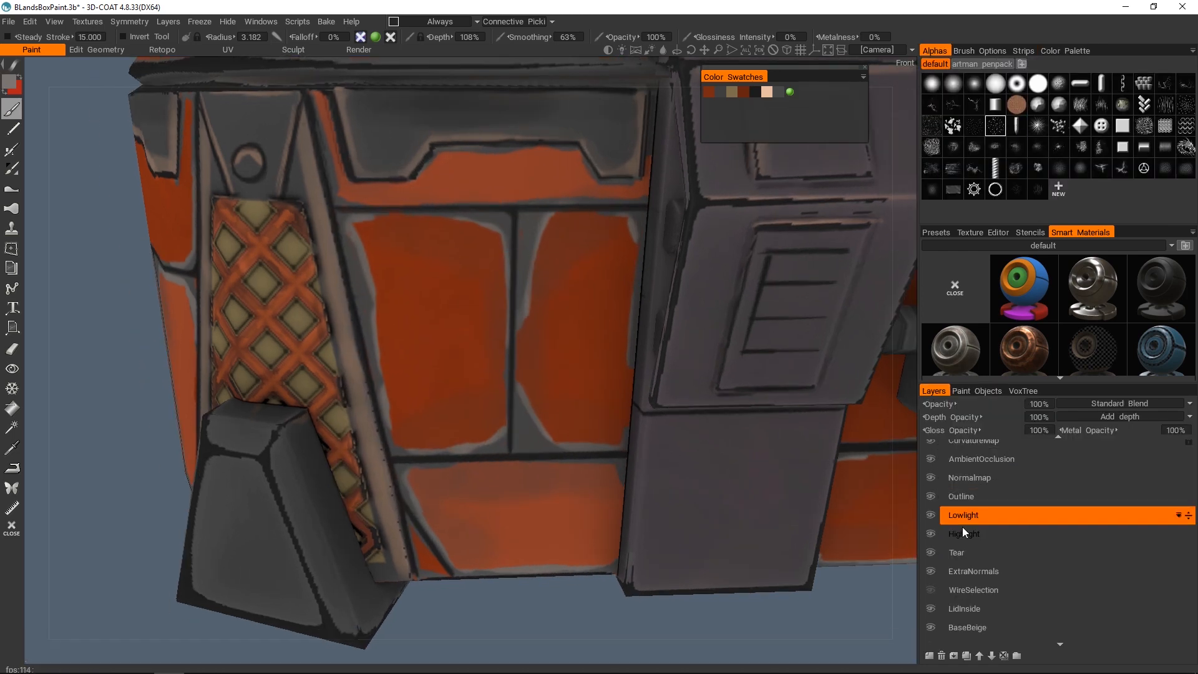
# - Switch to the Highlight layer, choose a pale grey brush colour and undo the test stroke
pyautogui.click(962, 528)
pyautogui.moveTo(561, 262)
pyautogui.keyDown('alt'); pyautogui.mouseDown(button='right')
pyautogui.moveTo(532, 190)
pyautogui.moveTo(477, 400)
pyautogui.mouseUp(button='right'); pyautogui.keyUp('alt')
pyautogui.click(9, 81)
pyautogui.click(405, 303)
pyautogui.click(410, 503)
pyautogui.hotkey('ctrl', 'z')
pyautogui.keyDown('alt'); pyautogui.moveTo(626, 462); pyautogui.dragTo(607, 493); pyautogui.keyUp('alt')
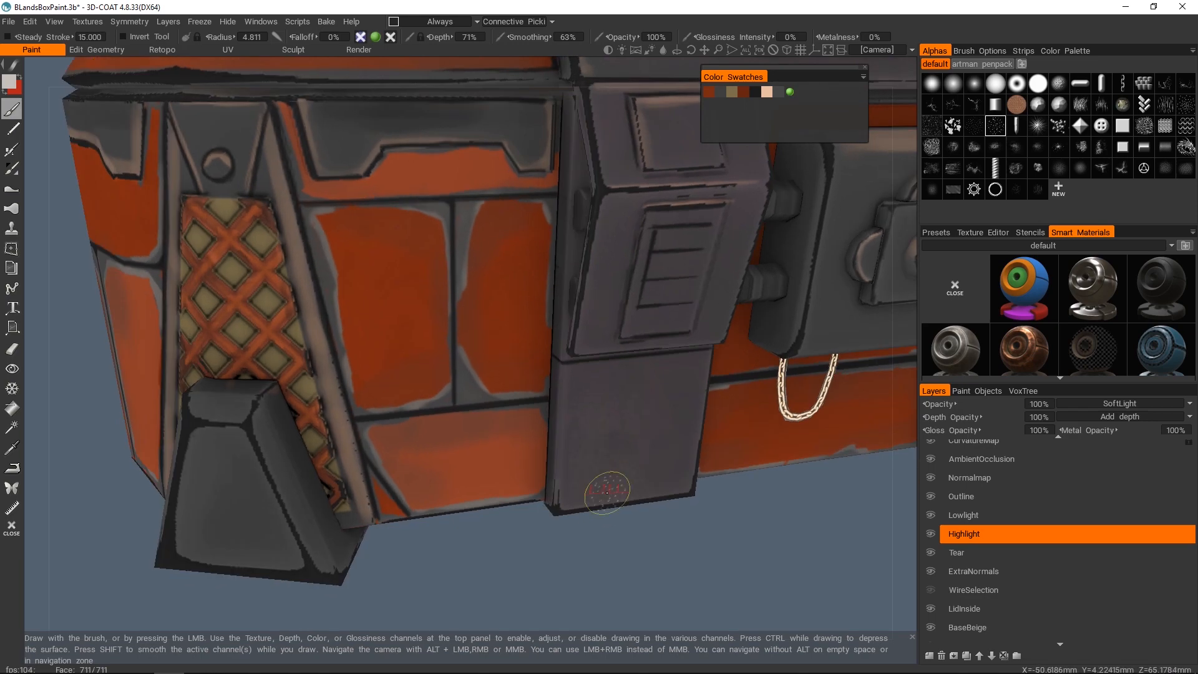
# - Reduce the brush depth to 49% and examine the worn grey panel borders along the crate's front and rounded end
pyautogui.keyDown('alt'); pyautogui.moveTo(543, 401); pyautogui.dragTo(340, 379, button='middle'); pyautogui.keyUp('alt')
pyautogui.keyDown('alt'); pyautogui.moveTo(340, 380); pyautogui.dragTo(358, 377); pyautogui.keyUp('alt')
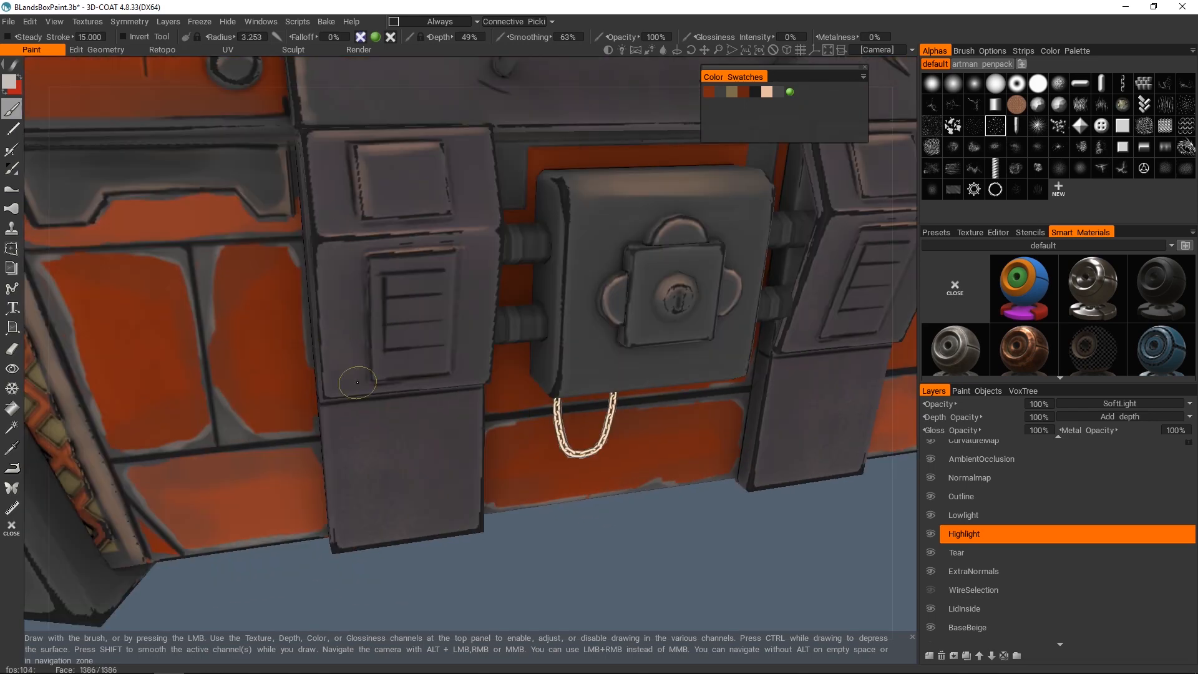
pyautogui.keyDown('alt'); pyautogui.moveTo(358, 377); pyautogui.dragTo(459, 278, button='right'); pyautogui.keyUp('alt')
pyautogui.keyDown('alt'); pyautogui.moveTo(671, 197); pyautogui.dragTo(444, 249, button='right'); pyautogui.keyUp('alt')
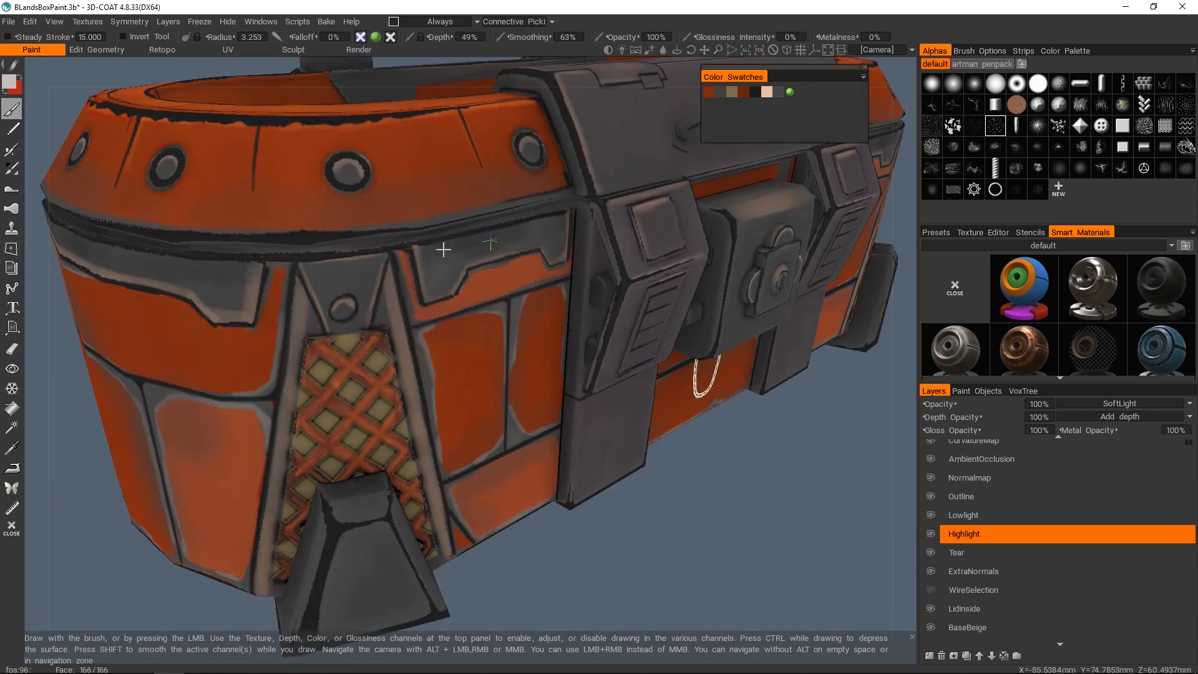
pyautogui.keyDown('alt'); pyautogui.moveTo(444, 249); pyautogui.dragTo(483, 265); pyautogui.keyUp('alt')
pyautogui.keyDown('alt'); pyautogui.moveTo(407, 297); pyautogui.dragTo(510, 303); pyautogui.keyUp('alt')
pyautogui.keyDown('alt'); pyautogui.moveTo(184, 347); pyautogui.dragTo(262, 269); pyautogui.keyUp('alt')
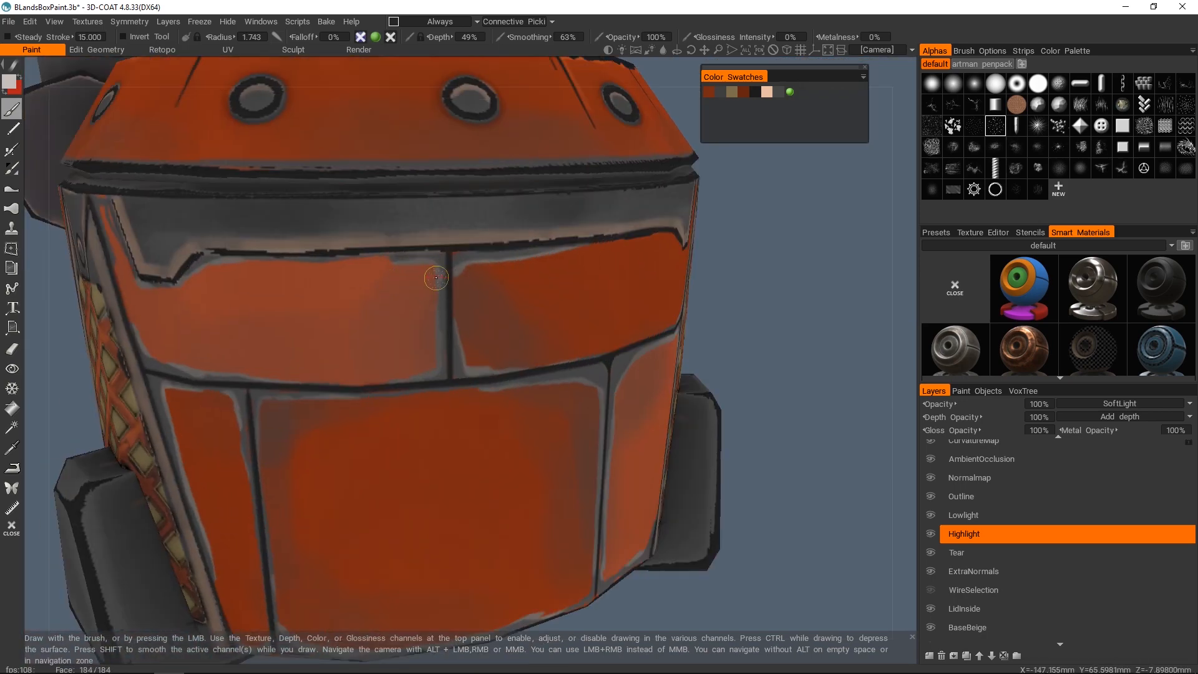
pyautogui.keyDown('alt'); pyautogui.moveTo(561, 331); pyautogui.dragTo(446, 293); pyautogui.keyUp('alt')
# - Make Lowlight the active layer, choose the near-black swatch, and undo the test speckle stroke on the end panels
pyautogui.click(964, 515)
pyautogui.click(755, 91)
pyautogui.keyDown('alt'); pyautogui.moveTo(430, 399); pyautogui.dragTo(429, 310, button='right'); pyautogui.keyUp('alt')
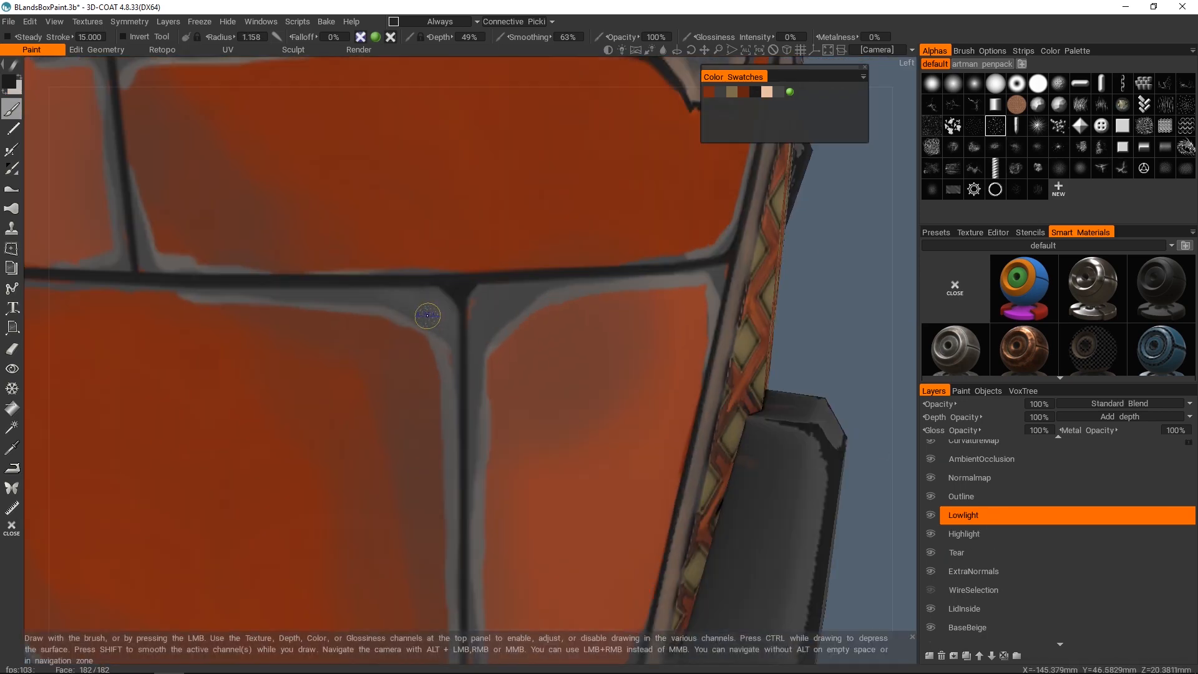
pyautogui.keyDown('alt'); pyautogui.moveTo(349, 449); pyautogui.dragTo(337, 487, button='right'); pyautogui.keyUp('alt')
pyautogui.keyDown('alt'); pyautogui.moveTo(337, 486); pyautogui.dragTo(324, 505); pyautogui.keyUp('alt')
pyautogui.hotkey('ctrl', 'z')
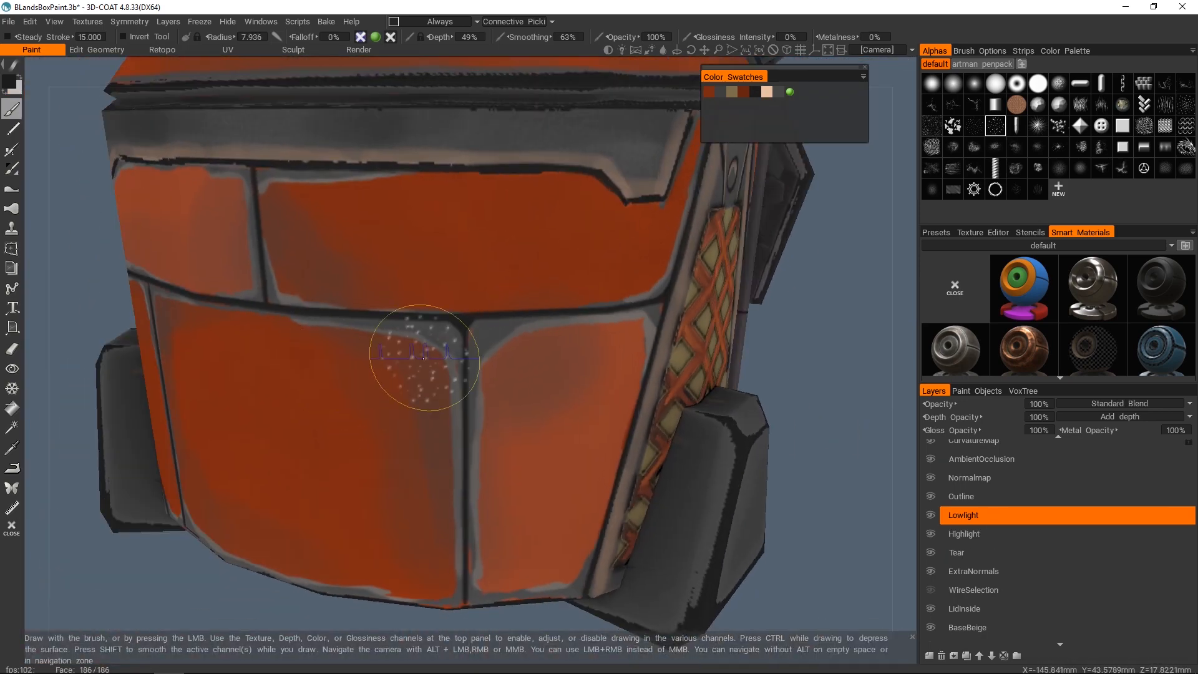
# - Freeze everything outside the Tear layer's painted areas and brush dark speckles onto the grey borders of the rounded end
pyautogui.rightClick(976, 557)
pyautogui.click(984, 541)
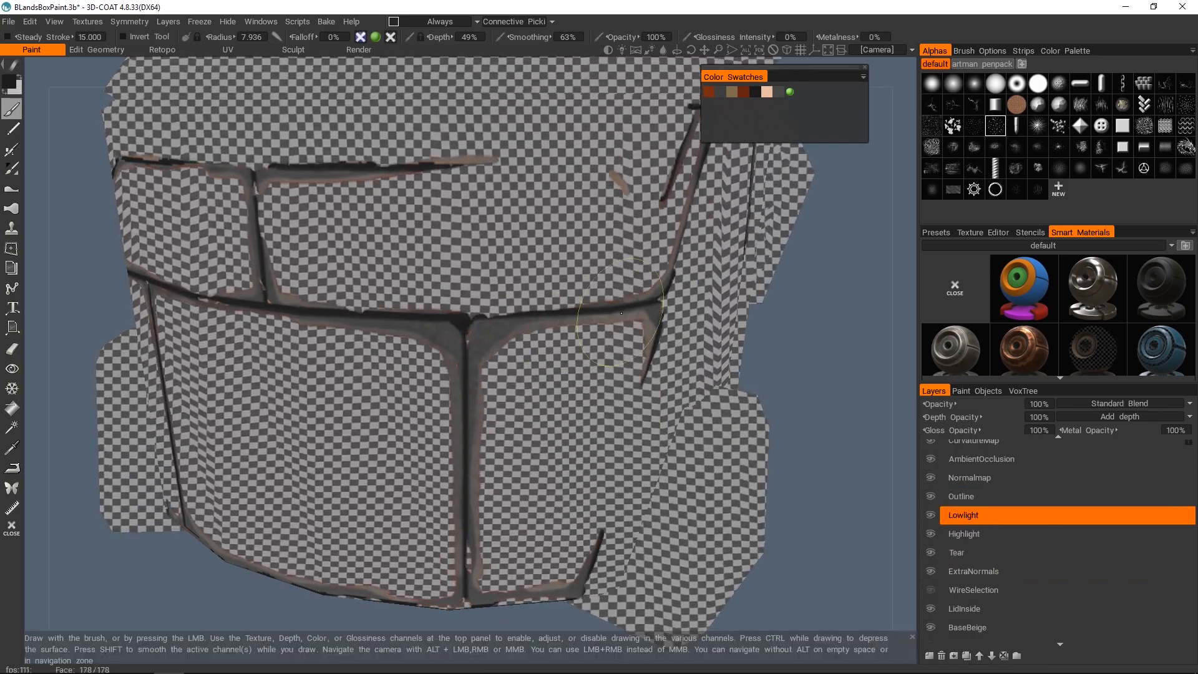
pyautogui.keyDown('alt'); pyautogui.moveTo(530, 368); pyautogui.dragTo(496, 412, button='right'); pyautogui.keyUp('alt')
pyautogui.keyDown('alt'); pyautogui.moveTo(497, 411); pyautogui.dragTo(567, 356); pyautogui.keyUp('alt')
pyautogui.keyDown('alt'); pyautogui.moveTo(562, 359); pyautogui.dragTo(530, 424, button='right'); pyautogui.keyUp('alt')
pyautogui.moveTo(486, 387)
pyautogui.keyDown('alt'); pyautogui.mouseDown()
pyautogui.moveTo(525, 410)
pyautogui.moveTo(630, 399)
pyautogui.mouseUp(); pyautogui.keyUp('alt')
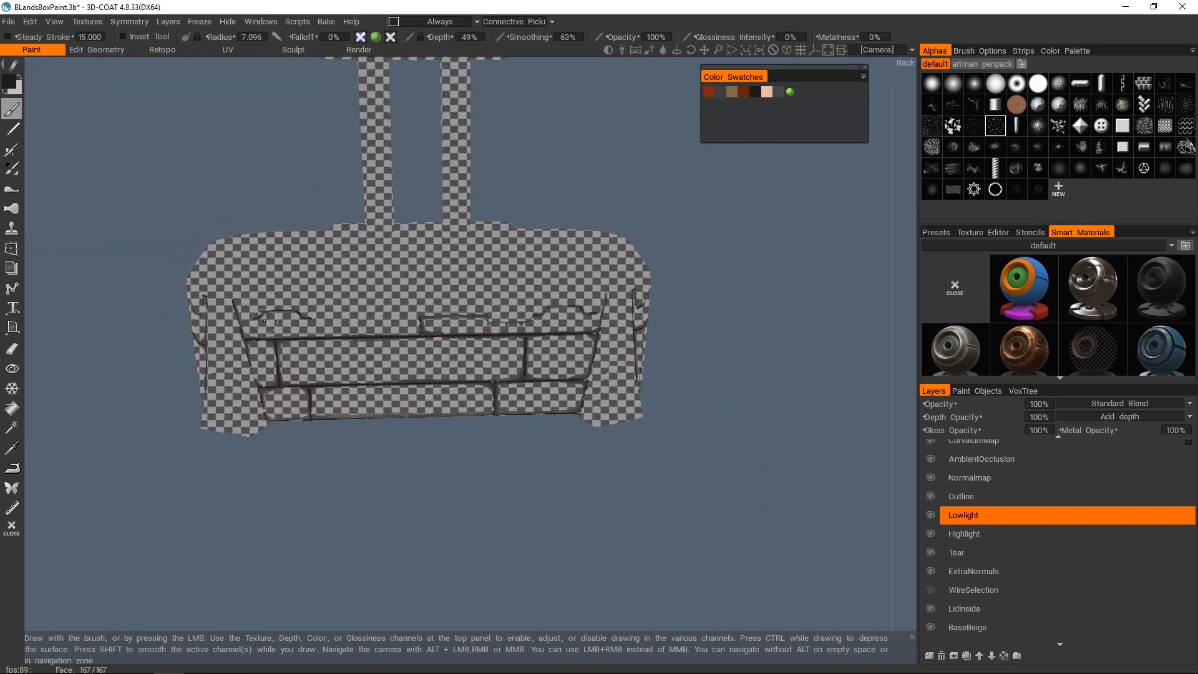
# - Undo the last stroke and brush dark speckles onto the grey borders of the back and front, using a 7.096 brush radius
pyautogui.keyDown('alt'); pyautogui.moveTo(264, 319); pyautogui.dragTo(399, 325); pyautogui.keyUp('alt')
pyautogui.keyDown('alt'); pyautogui.moveTo(399, 324); pyautogui.dragTo(437, 287, button='right'); pyautogui.keyUp('alt')
pyautogui.hotkey('ctrl', 'z')
pyautogui.keyDown('alt'); pyautogui.moveTo(299, 187); pyautogui.dragTo(412, 206); pyautogui.keyUp('alt')
pyautogui.moveTo(447, 252); pyautogui.dragTo(574, 281)
pyautogui.keyDown('alt'); pyautogui.moveTo(324, 337); pyautogui.dragTo(431, 324); pyautogui.keyUp('alt')
pyautogui.keyDown('alt'); pyautogui.moveTo(431, 324); pyautogui.dragTo(463, 291, button='right'); pyautogui.keyUp('alt')
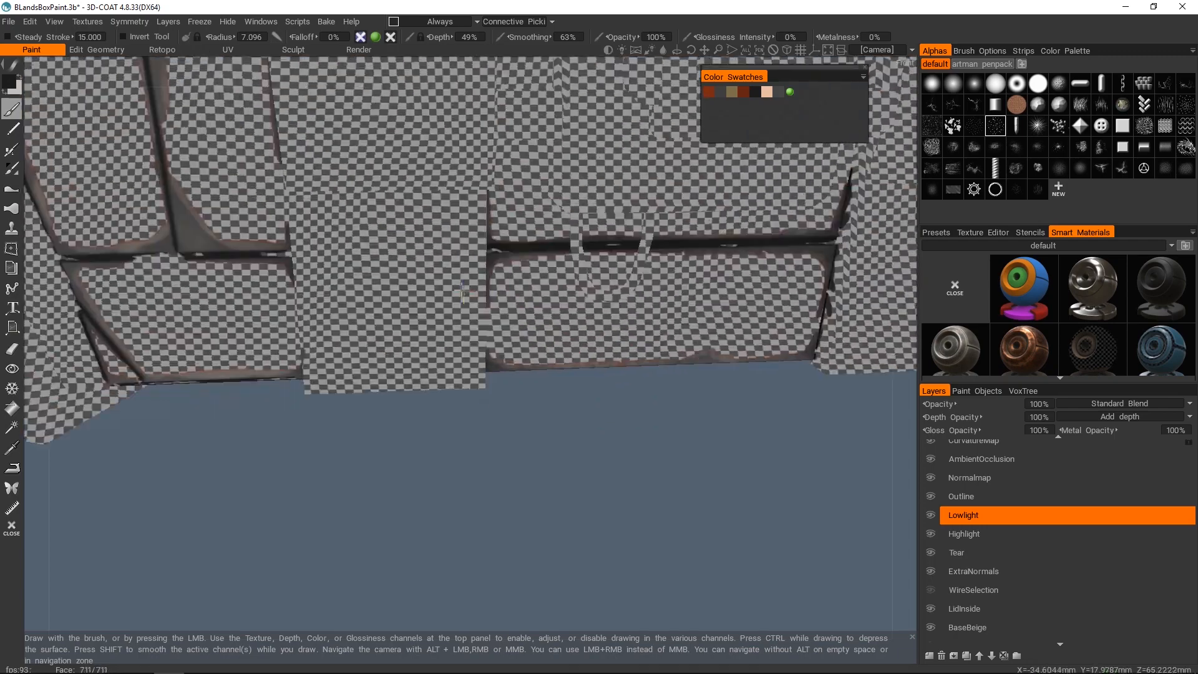
pyautogui.keyDown('alt'); pyautogui.moveTo(463, 292); pyautogui.dragTo(726, 492, button='middle'); pyautogui.keyUp('alt')
pyautogui.keyDown('alt'); pyautogui.moveTo(474, 324); pyautogui.dragTo(424, 349, button='right'); pyautogui.keyUp('alt')
pyautogui.moveTo(349, 330)
pyautogui.keyDown('alt'); pyautogui.mouseDown()
pyautogui.moveTo(542, 326)
pyautogui.moveTo(487, 326)
pyautogui.mouseUp(); pyautogui.keyUp('alt')
# - On the Highlight layer, brush pale grey speckles over the grey borders around the crate, using a 10.651 brush radius
pyautogui.click(963, 533)
pyautogui.press('x')
pyautogui.keyDown('alt'); pyautogui.moveTo(399, 337); pyautogui.dragTo(449, 293, button='right'); pyautogui.keyUp('alt')
pyautogui.keyDown('alt'); pyautogui.moveTo(349, 312); pyautogui.dragTo(524, 312, button='middle'); pyautogui.keyUp('alt')
pyautogui.press(']')
pyautogui.press(']')
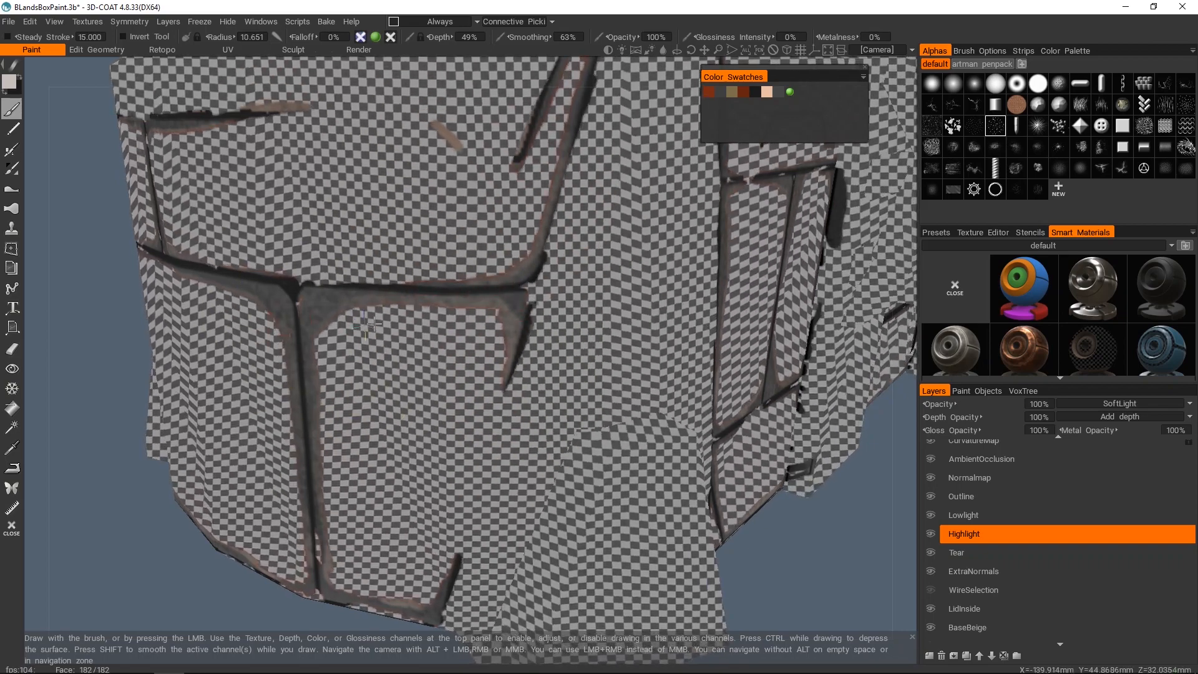
pyautogui.keyDown('alt'); pyautogui.moveTo(506, 315); pyautogui.dragTo(399, 387, button='right'); pyautogui.keyUp('alt')
pyautogui.keyDown('alt'); pyautogui.moveTo(399, 387); pyautogui.dragTo(630, 399); pyautogui.keyUp('alt')
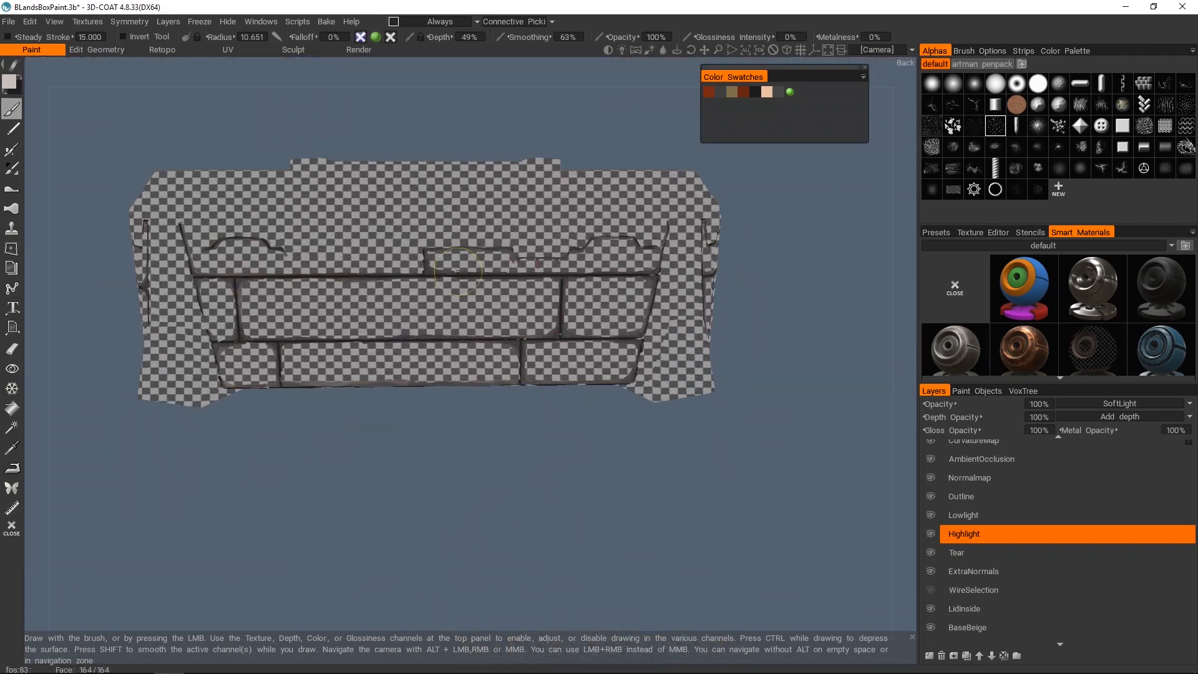
pyautogui.keyDown('alt'); pyautogui.moveTo(458, 271); pyautogui.dragTo(592, 277); pyautogui.keyUp('alt')
pyautogui.keyDown('alt'); pyautogui.moveTo(299, 303); pyautogui.dragTo(462, 325); pyautogui.keyUp('alt')
pyautogui.keyDown('alt'); pyautogui.moveTo(461, 325); pyautogui.dragTo(475, 295, button='right'); pyautogui.keyUp('alt')
# - Clear the freeze mask, choose a near-white brush colour, and select a hard round brush alpha
pyautogui.press('h')
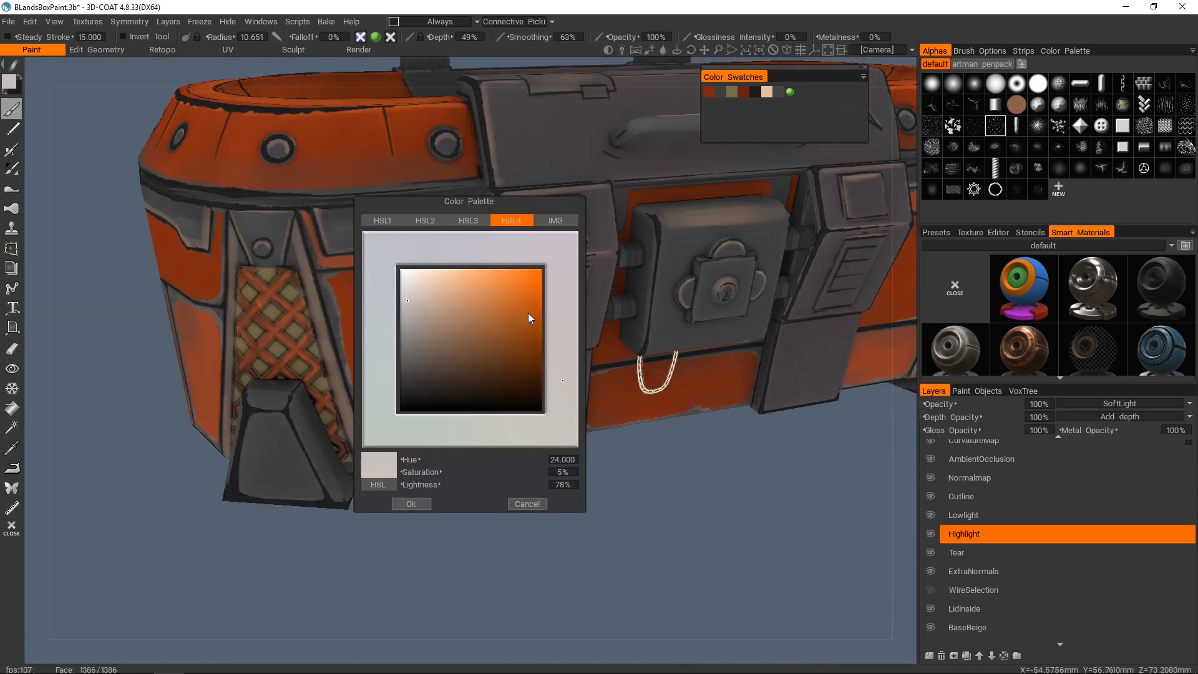
pyautogui.doubleClick(407, 275)
pyautogui.keyDown('alt'); pyautogui.moveTo(412, 317); pyautogui.dragTo(488, 264, button='right'); pyautogui.keyUp('alt')
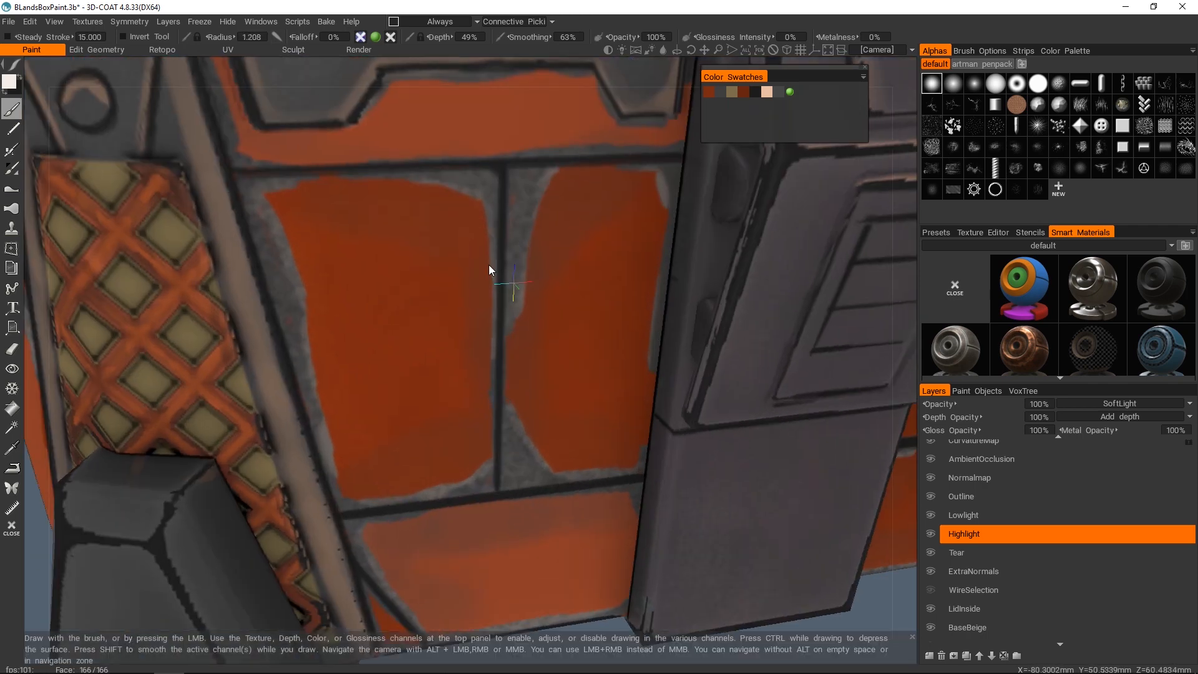
pyautogui.keyDown('alt'); pyautogui.moveTo(488, 265); pyautogui.dragTo(536, 214); pyautogui.keyUp('alt')
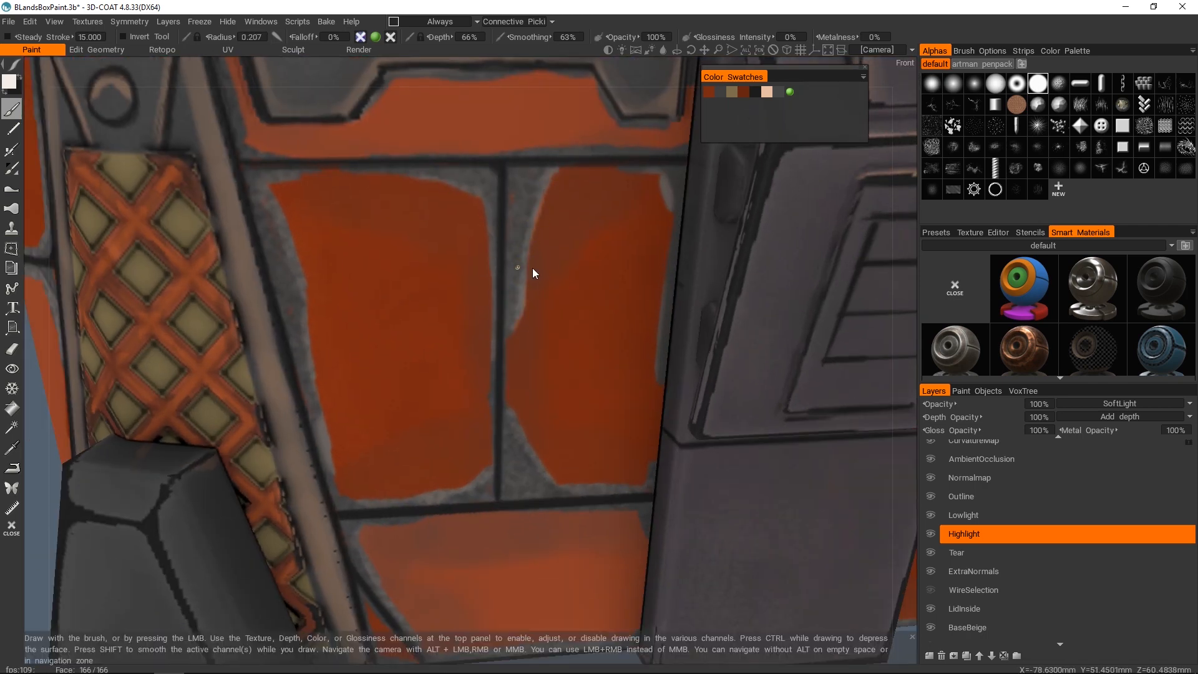
# - Paint near-white chipped edges along the orange panels' worn borders around the crate, with brush radius 1.467 and depth 101%
pyautogui.keyDown('alt'); pyautogui.moveTo(505, 346); pyautogui.dragTo(487, 241, button='right'); pyautogui.keyUp('alt')
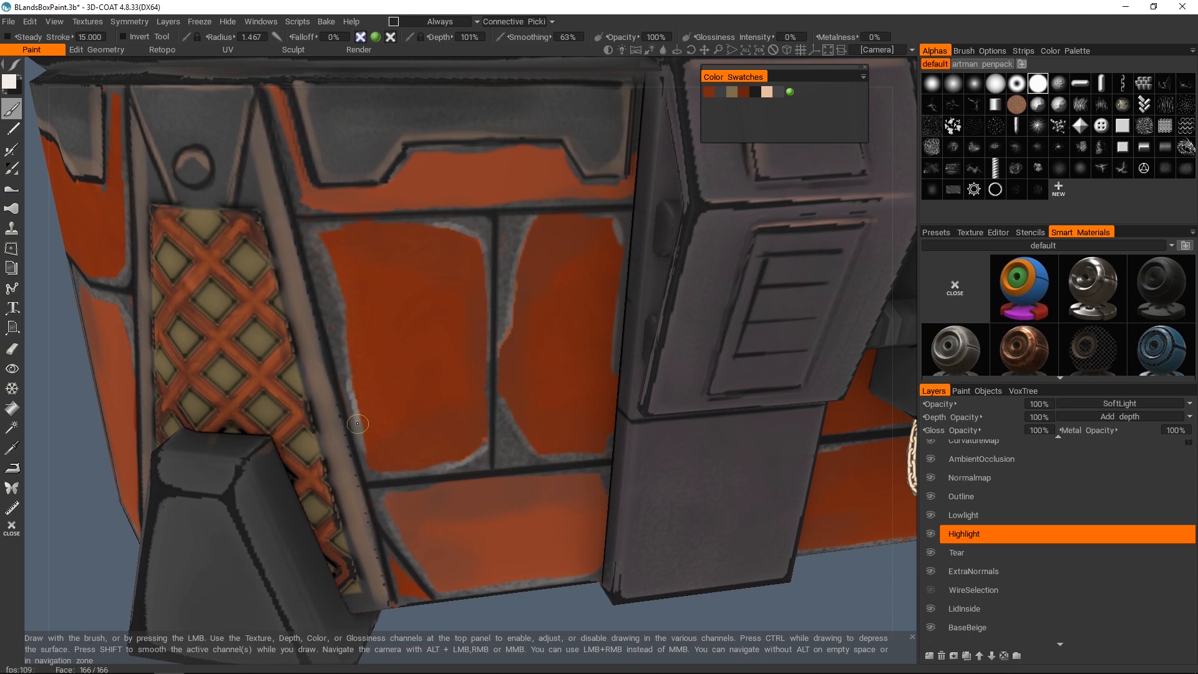
pyautogui.keyDown('alt'); pyautogui.moveTo(397, 334); pyautogui.dragTo(487, 393, button='right'); pyautogui.keyUp('alt')
pyautogui.keyDown('alt'); pyautogui.moveTo(487, 393); pyautogui.dragTo(480, 386); pyautogui.keyUp('alt')
pyautogui.keyDown('alt'); pyautogui.moveTo(480, 386); pyautogui.dragTo(566, 320, button='right'); pyautogui.keyUp('alt')
pyautogui.keyDown('alt'); pyautogui.moveTo(566, 321); pyautogui.dragTo(439, 313); pyautogui.keyUp('alt')
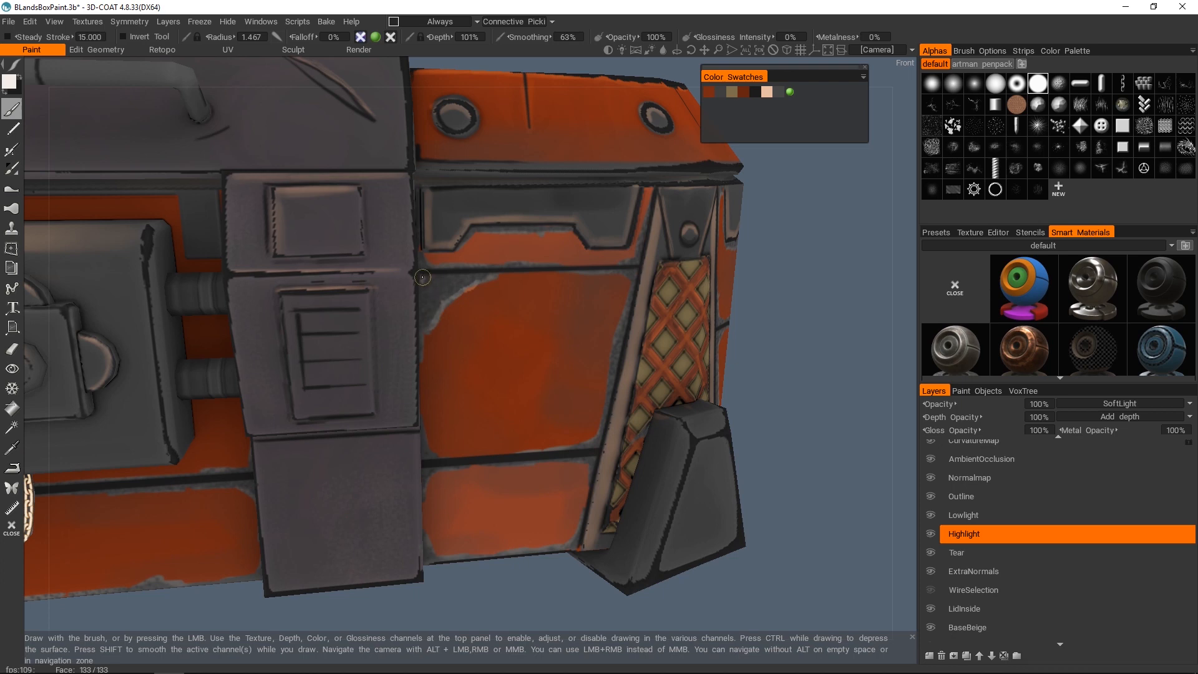
pyautogui.keyDown('alt'); pyautogui.moveTo(422, 277); pyautogui.dragTo(487, 246, button='right'); pyautogui.keyUp('alt')
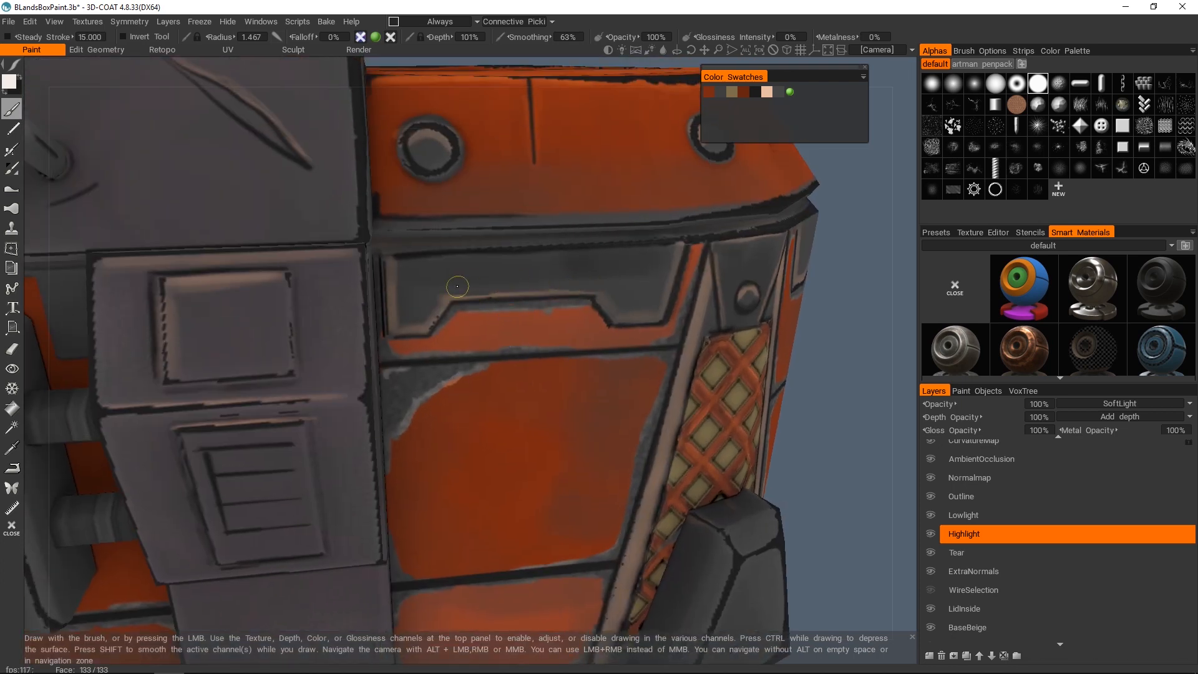
pyautogui.keyDown('alt'); pyautogui.moveTo(467, 298); pyautogui.dragTo(594, 332, button='right'); pyautogui.keyUp('alt')
pyautogui.keyDown('alt'); pyautogui.moveTo(594, 331); pyautogui.dragTo(452, 365); pyautogui.keyUp('alt')
pyautogui.moveTo(452, 365)
pyautogui.keyDown('alt'); pyautogui.mouseDown(button='right')
pyautogui.moveTo(443, 325)
pyautogui.moveTo(459, 349)
pyautogui.mouseUp(button='right'); pyautogui.keyUp('alt')
pyautogui.keyDown('alt'); pyautogui.moveTo(459, 349); pyautogui.dragTo(526, 330); pyautogui.keyUp('alt')
pyautogui.keyDown('alt'); pyautogui.moveTo(528, 368); pyautogui.dragTo(530, 345, button='right'); pyautogui.keyUp('alt')
pyautogui.keyDown('alt'); pyautogui.moveTo(531, 345); pyautogui.dragTo(506, 356); pyautogui.keyUp('alt')
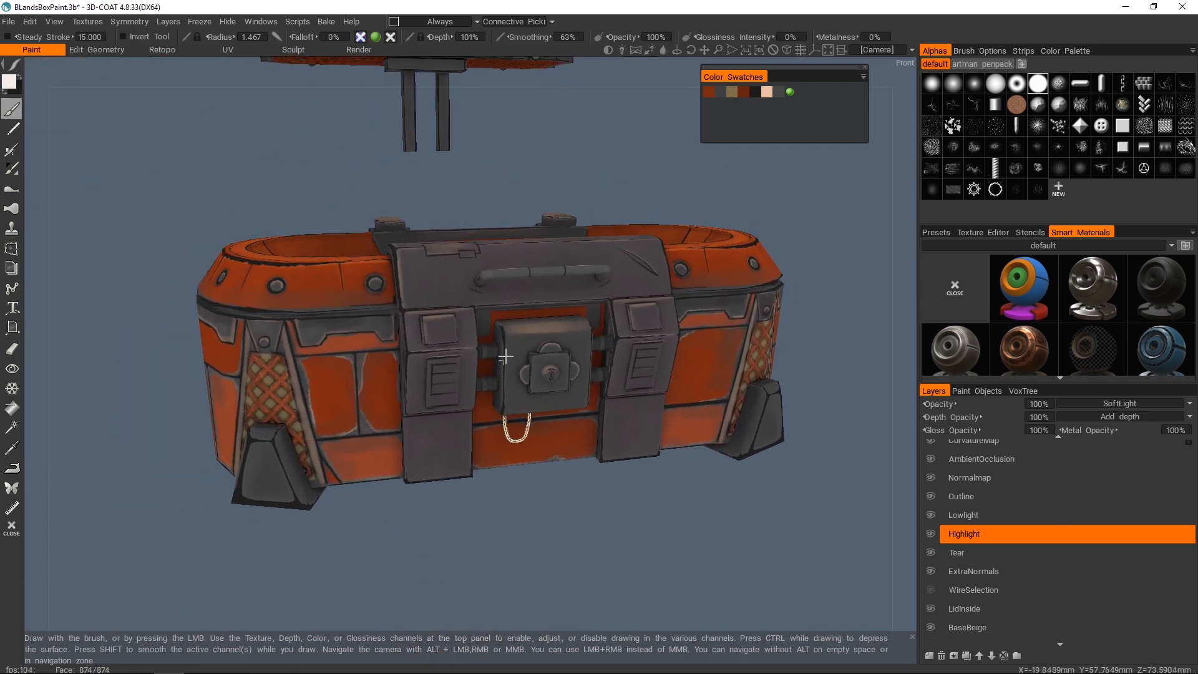
# - Add a layer named Grime above Highlight and swap the brush colour to near-black
pyautogui.keyDown('alt'); pyautogui.moveTo(505, 356); pyautogui.dragTo(503, 367, button='right'); pyautogui.keyUp('alt')
pyautogui.doubleClick(975, 533)
pyautogui.write('Grime')
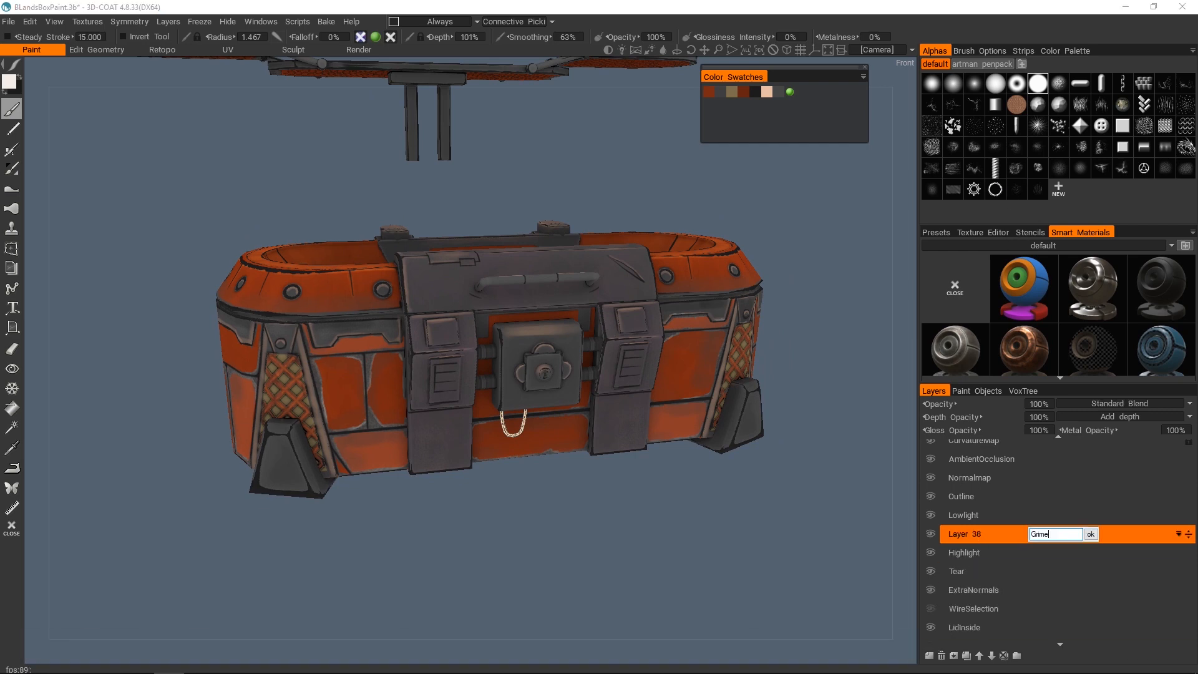
pyautogui.press('Return')
pyautogui.keyDown('alt'); pyautogui.moveTo(530, 315); pyautogui.dragTo(540, 300); pyautogui.keyUp('alt')
pyautogui.press('x')
pyautogui.keyDown('alt'); pyautogui.moveTo(571, 393); pyautogui.dragTo(577, 368, button='right'); pyautogui.keyUp('alt')
pyautogui.keyDown('alt'); pyautogui.moveTo(578, 369); pyautogui.dragTo(565, 362); pyautogui.keyUp('alt')
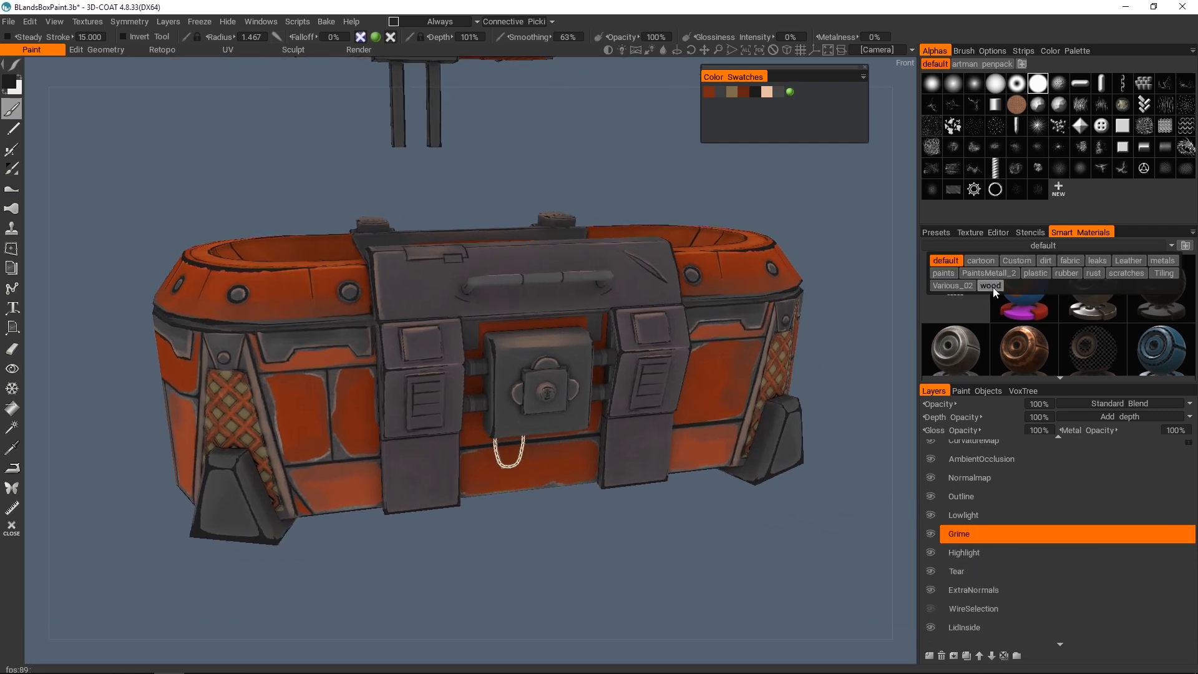
# - Browse the leaks smart materials, choose a grey dirt material from the dirt category instead, and collapse the material preview
pyautogui.click(1100, 260)
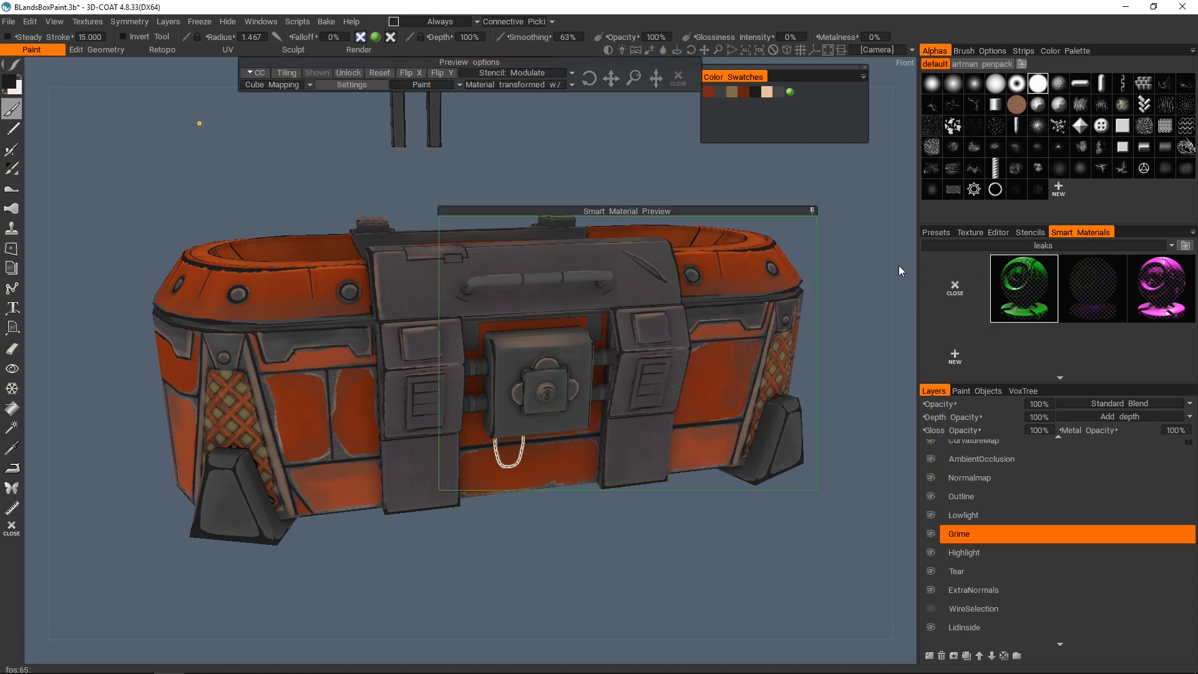
pyautogui.keyDown('alt'); pyautogui.moveTo(886, 273); pyautogui.dragTo(840, 267, button='right'); pyautogui.keyUp('alt')
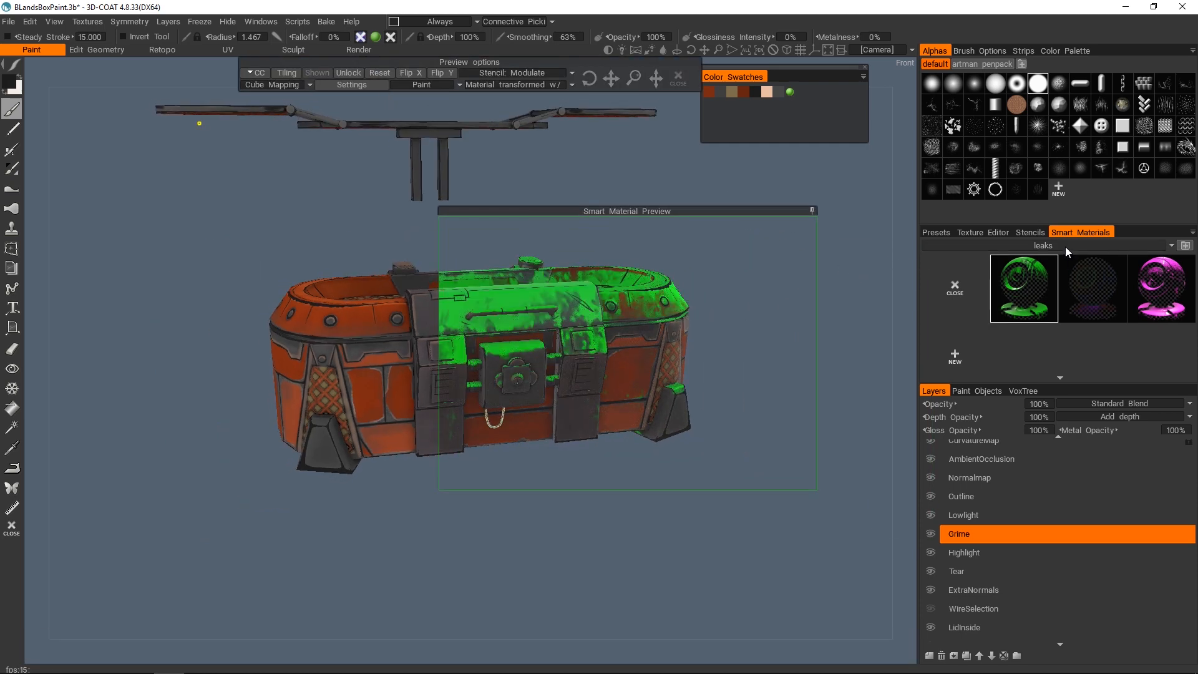
pyautogui.click(1046, 261)
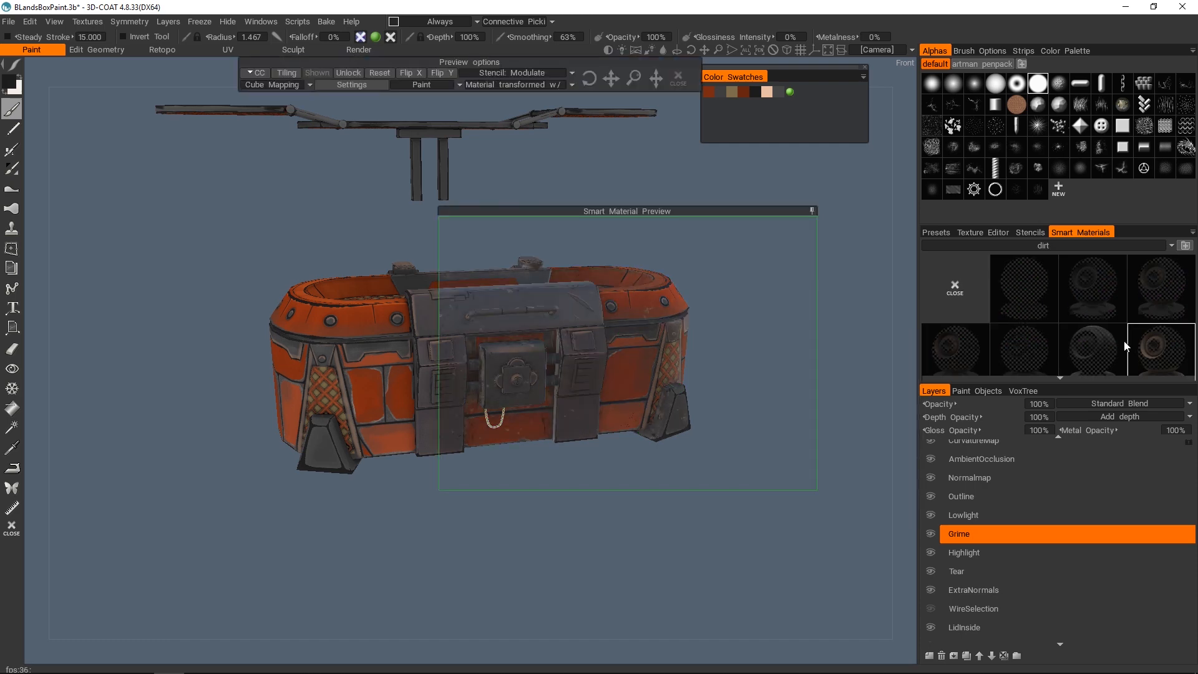
pyautogui.moveTo(1126, 347)
pyautogui.click(1095, 346)
pyautogui.click(812, 211)
# - Brush the dirt material over the front cover plate and the crate's upper parts with an 8.222 radius, and save the file
pyautogui.keyDown('alt'); pyautogui.moveTo(561, 275); pyautogui.dragTo(596, 342); pyautogui.keyUp('alt')
pyautogui.scroll(3, 609, 342)
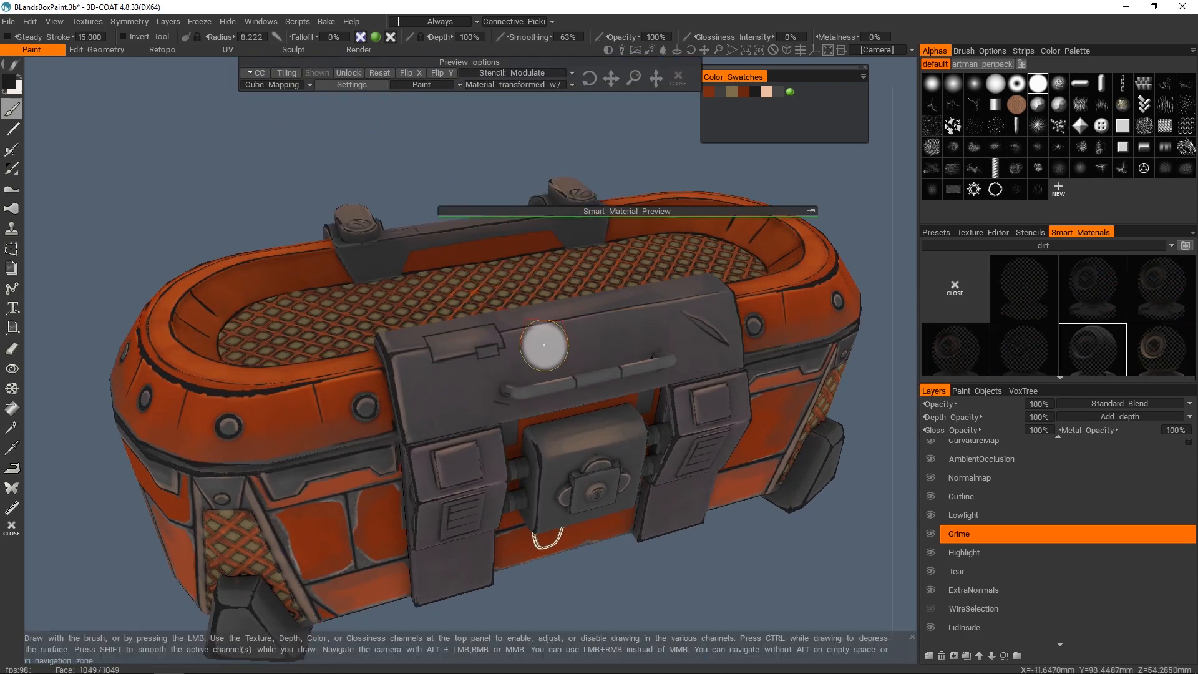
pyautogui.keyDown('alt'); pyautogui.moveTo(414, 345); pyautogui.dragTo(699, 356); pyautogui.keyUp('alt')
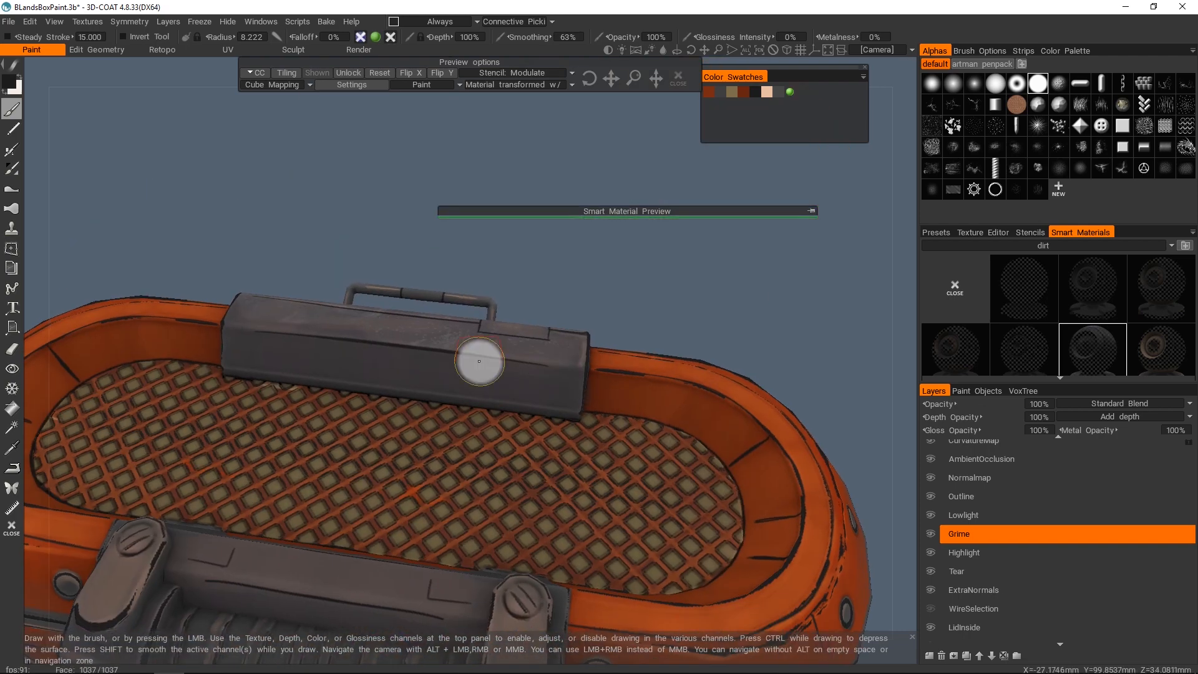
pyautogui.keyDown('alt'); pyautogui.moveTo(290, 371); pyautogui.dragTo(649, 337); pyautogui.keyUp('alt')
pyautogui.moveTo(270, 409)
pyautogui.keyDown('alt'); pyautogui.mouseDown()
pyautogui.moveTo(360, 473)
pyautogui.moveTo(413, 384)
pyautogui.mouseUp(); pyautogui.keyUp('alt')
pyautogui.scroll(-3, 377, 441)
pyautogui.keyDown('alt'); pyautogui.moveTo(513, 437); pyautogui.dragTo(540, 325); pyautogui.keyUp('alt')
pyautogui.hotkey('ctrl', 's')
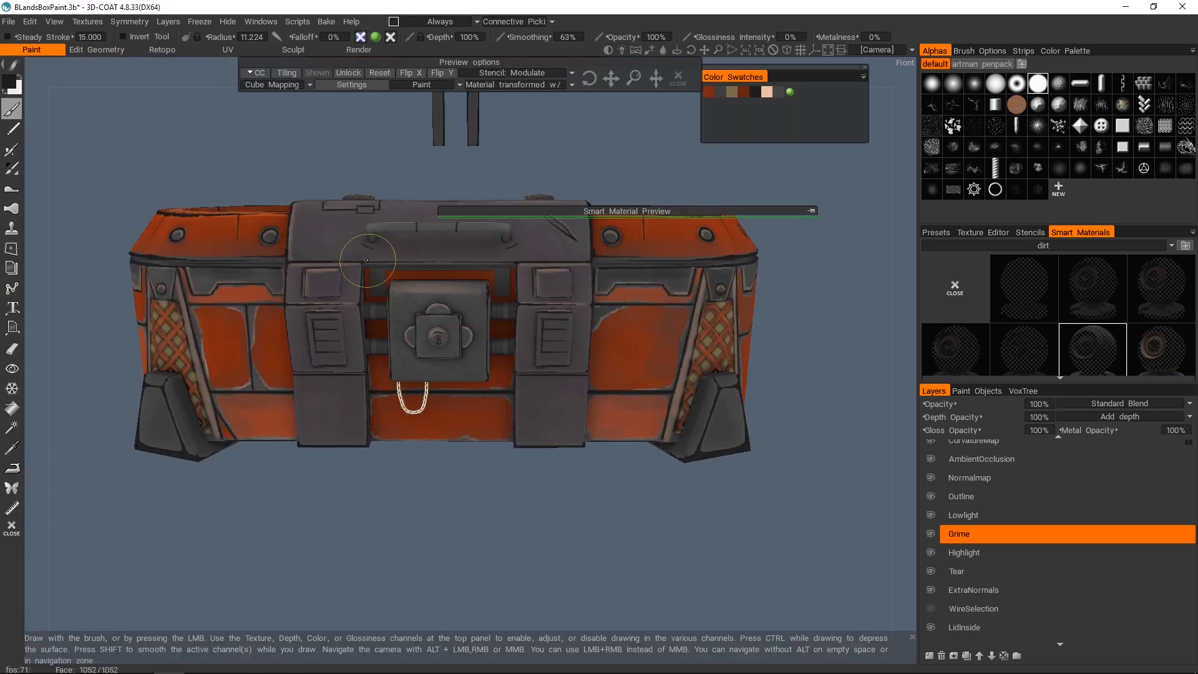
# - Brush the dirt material over the crate's outer panels and feet with radii of 11.224 and 13.112, and expand the material preview
pyautogui.keyDown('alt'); pyautogui.moveTo(477, 416); pyautogui.dragTo(430, 388); pyautogui.keyUp('alt')
pyautogui.moveTo(316, 416)
pyautogui.keyDown('alt'); pyautogui.mouseDown()
pyautogui.moveTo(374, 339)
pyautogui.moveTo(524, 347)
pyautogui.moveTo(335, 329)
pyautogui.moveTo(408, 312)
pyautogui.moveTo(416, 354)
pyautogui.mouseUp(); pyautogui.keyUp('alt')
pyautogui.keyDown('alt'); pyautogui.moveTo(523, 306); pyautogui.dragTo(495, 338); pyautogui.keyUp('alt')
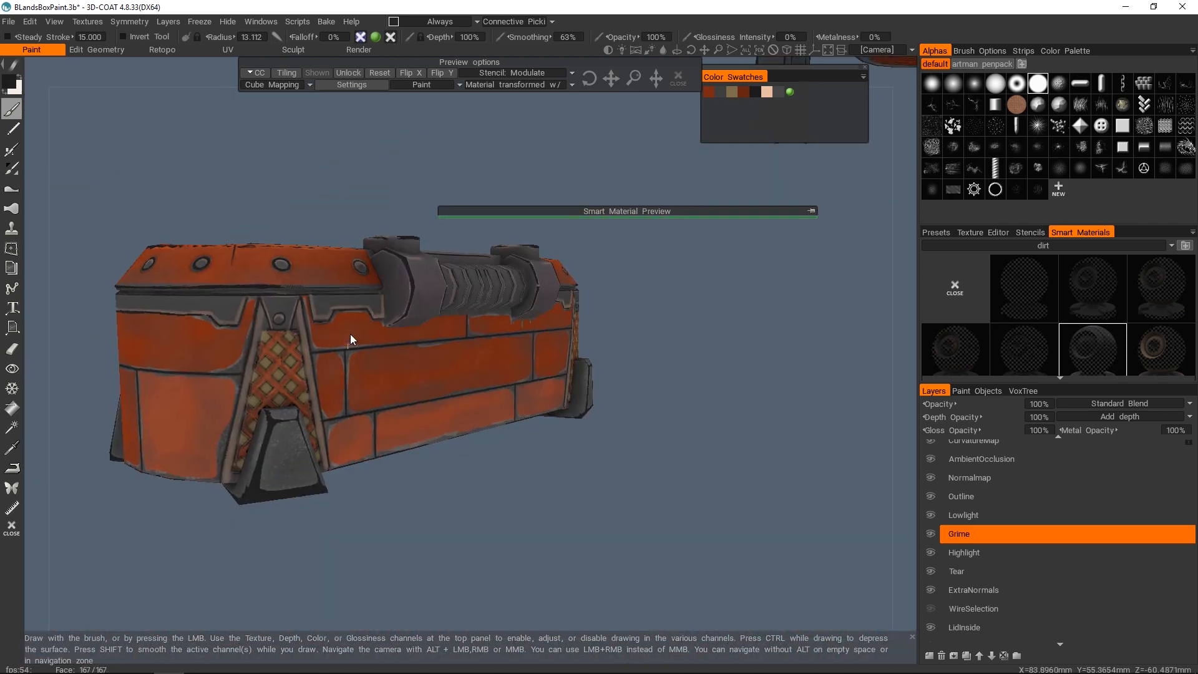
pyautogui.keyDown('alt'); pyautogui.moveTo(350, 339); pyautogui.dragTo(823, 220); pyautogui.keyUp('alt')
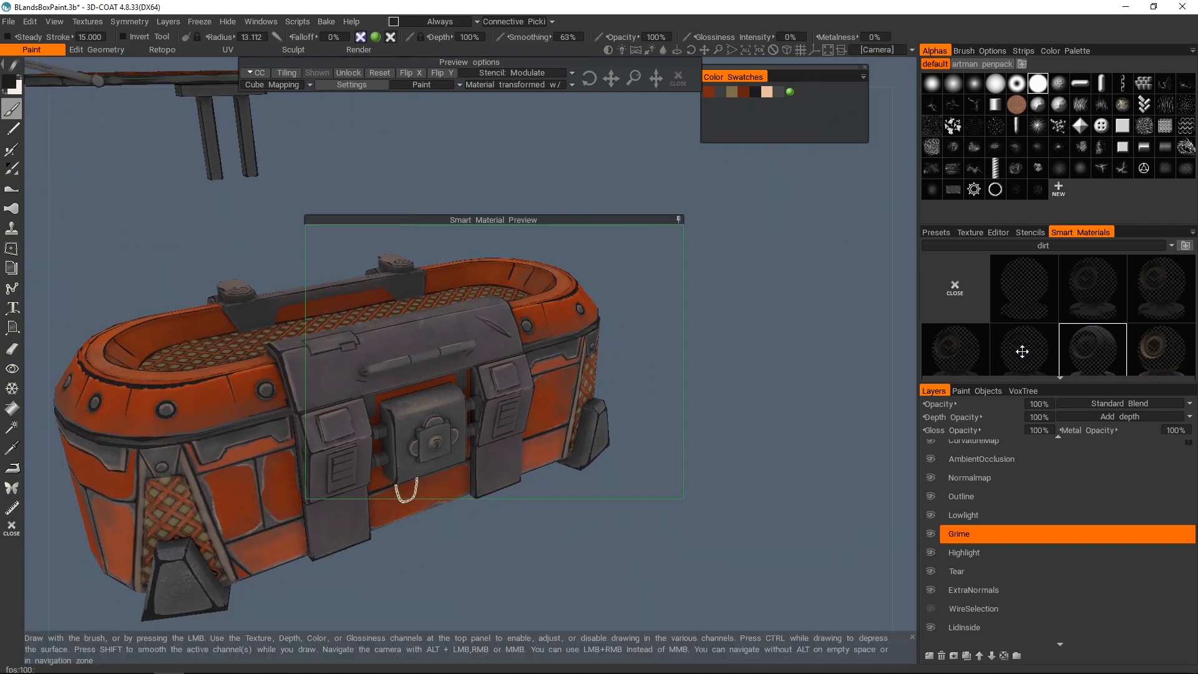
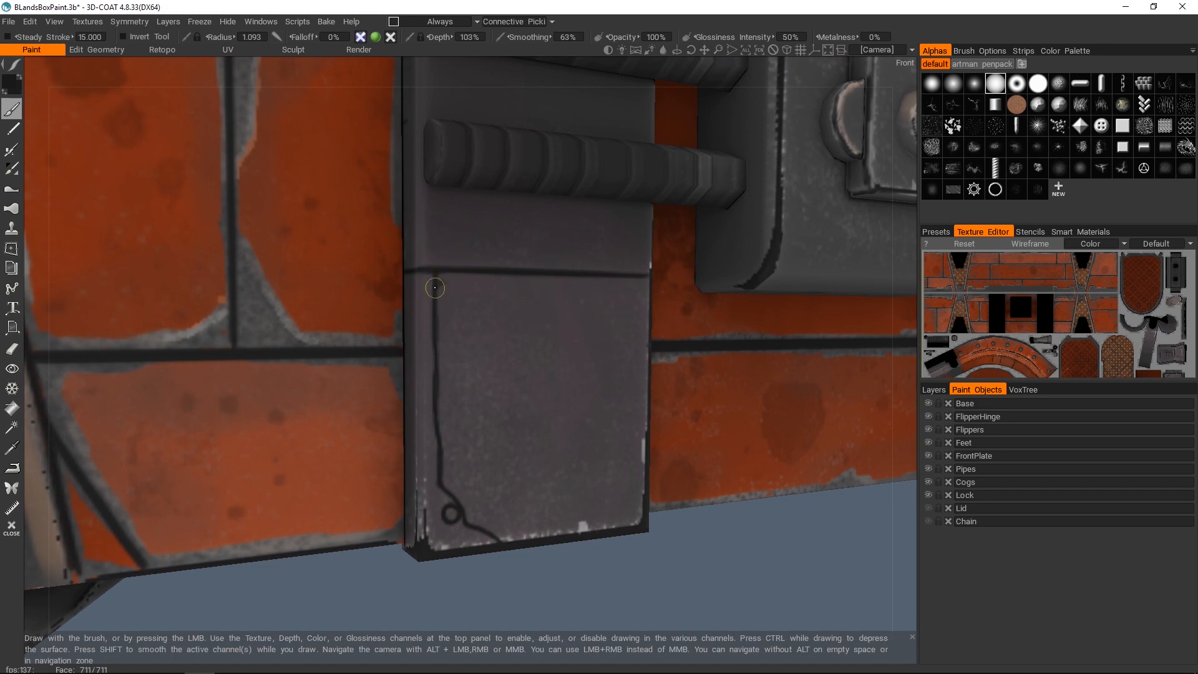
# - Draw dark notched seam lines and corner bolt circles on the lower plates of the front straps
pyautogui.scroll(3, 440, 280)
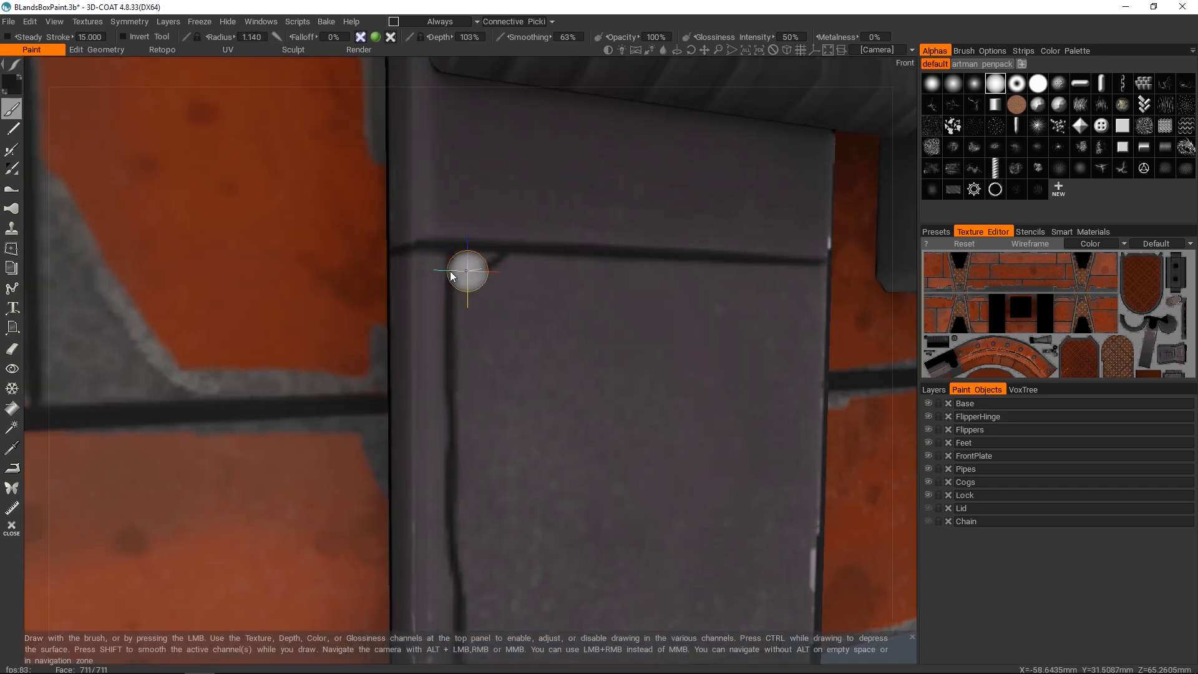
pyautogui.scroll(-5, 515, 257)
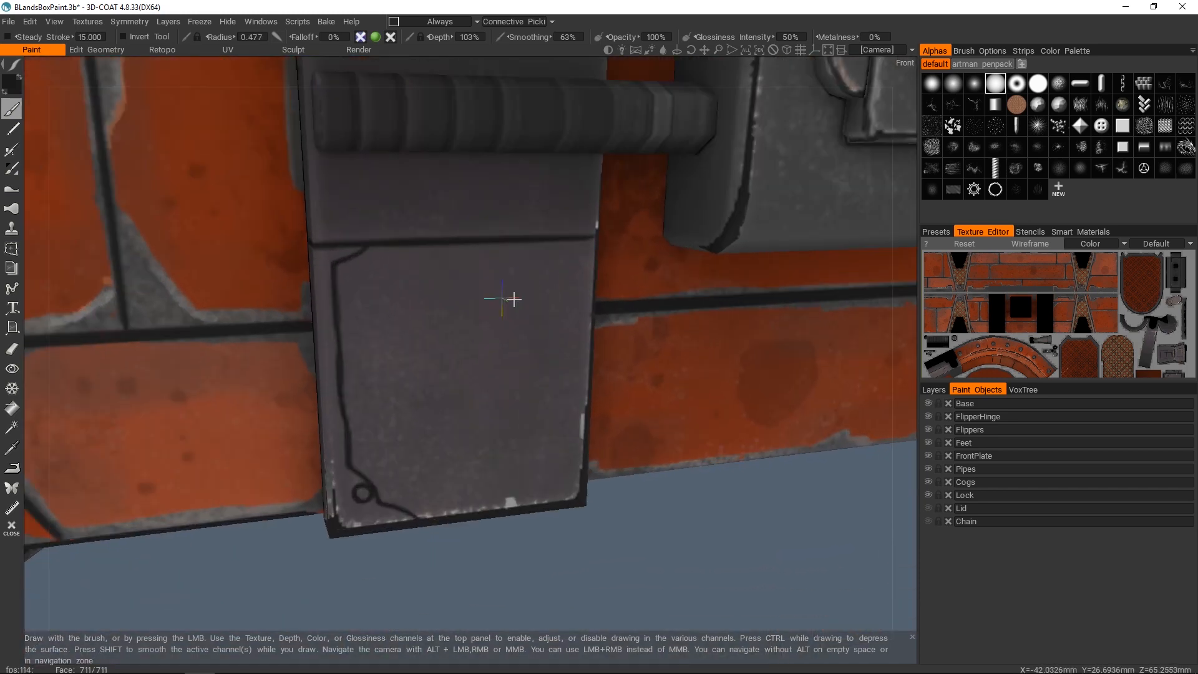
pyautogui.moveTo(347, 272)
pyautogui.keyDown('alt'); pyautogui.mouseDown()
pyautogui.moveTo(510, 259)
pyautogui.moveTo(489, 301)
pyautogui.moveTo(506, 302)
pyautogui.moveTo(481, 298)
pyautogui.mouseUp(); pyautogui.keyUp('alt')
pyautogui.scroll(-10, 489, 300)
pyautogui.scroll(3, 480, 298)
pyautogui.keyDown('alt'); pyautogui.moveTo(481, 298); pyautogui.dragTo(382, 397, button='middle'); pyautogui.keyUp('alt')
# - Hide the Pipes object and paint out the black pipe-shadow bands on the front straps on the AmbientOcclusion layer
pyautogui.click(928, 468)
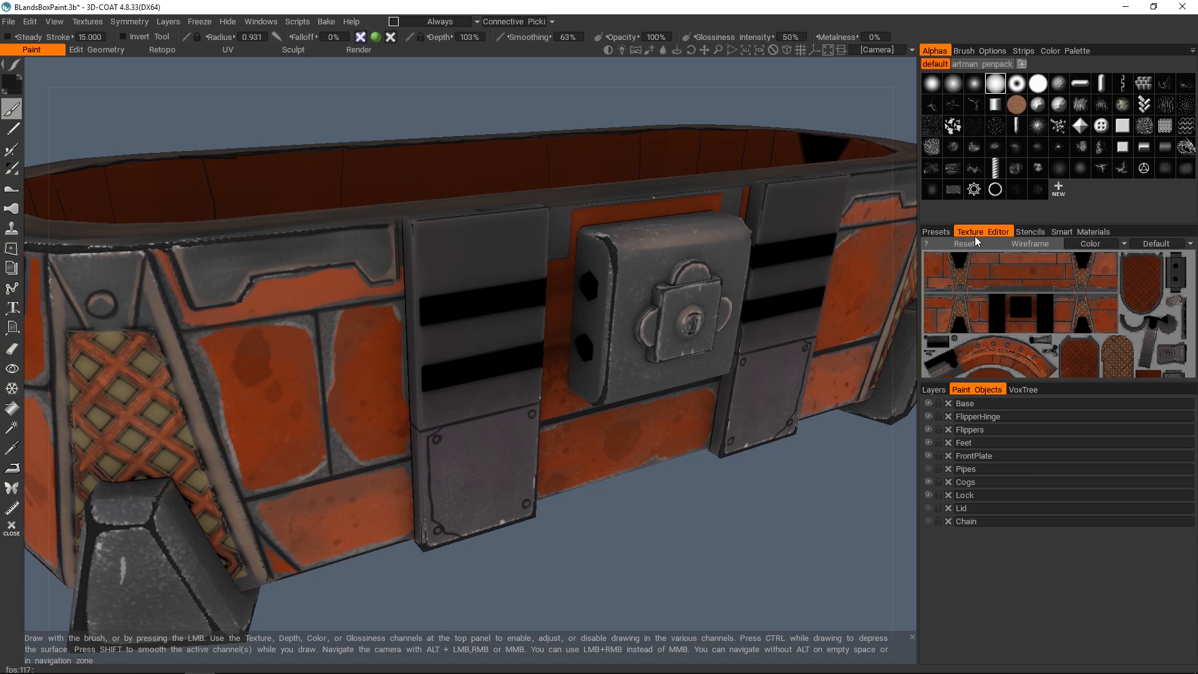
pyautogui.click(933, 389)
pyautogui.click(993, 465)
pyautogui.click(1094, 407)
pyautogui.click(1092, 41)
pyautogui.keyDown('alt'); pyautogui.moveTo(513, 288); pyautogui.dragTo(437, 281); pyautogui.keyUp('alt')
pyautogui.press('v')
pyautogui.moveTo(414, 362)
pyautogui.mouseDown()
pyautogui.moveTo(407, 304)
pyautogui.moveTo(487, 330)
pyautogui.mouseUp()
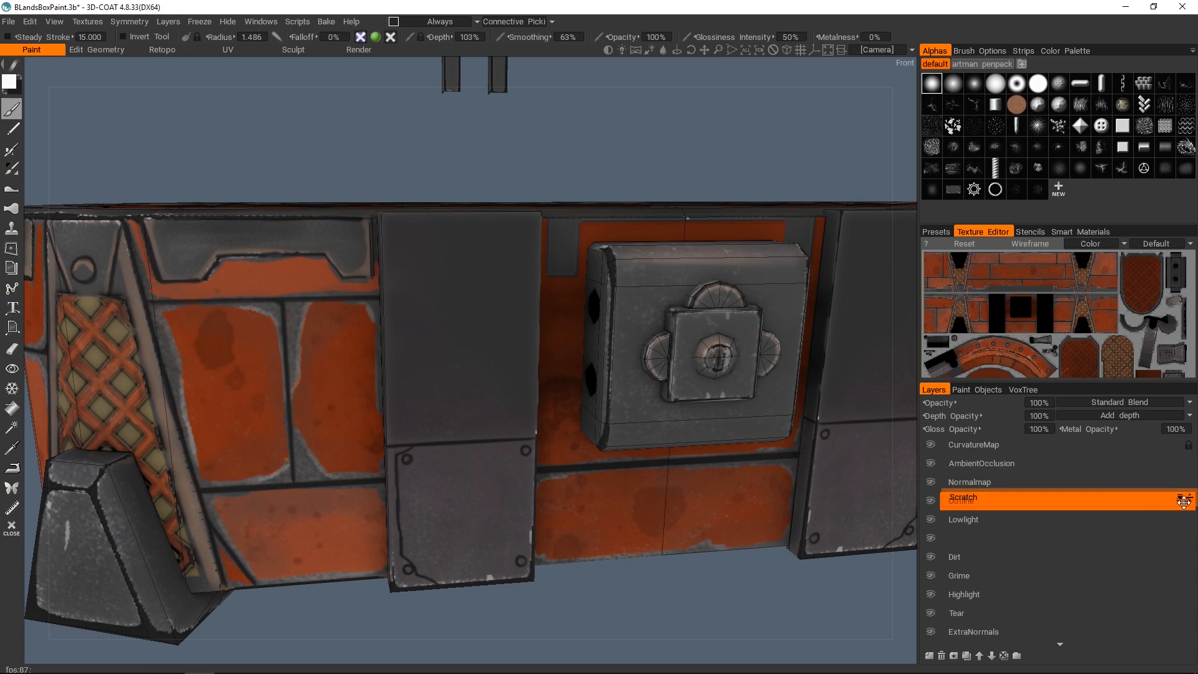
# - Move the Scratch layer directly below Outline and make Outline the active layer
pyautogui.scroll(-3, 528, 368)
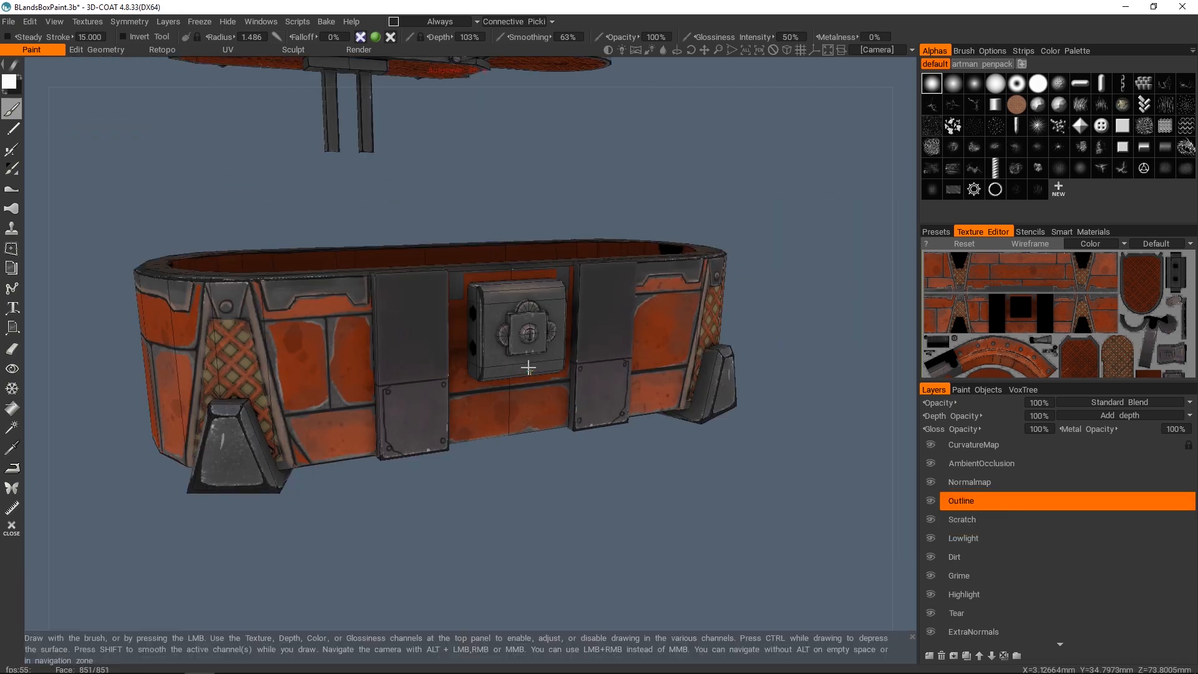
pyautogui.scroll(5, 490, 346)
pyautogui.scroll(4, 406, 400)
pyautogui.keyDown('alt'); pyautogui.moveTo(455, 403); pyautogui.dragTo(439, 353, button='middle'); pyautogui.keyUp('alt')
# - Show the floating Color Swatches palette again and set the brush radius to 0.854 for the upper front strap
pyautogui.click(261, 22)
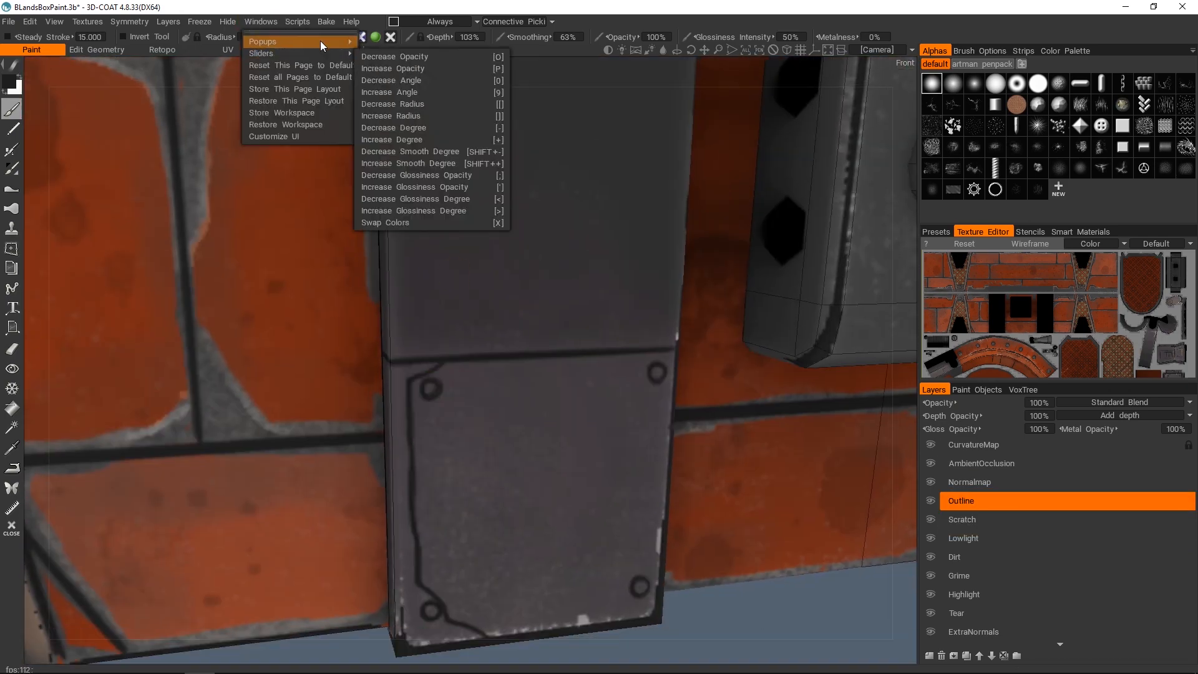
pyautogui.moveTo(312, 53)
pyautogui.click(399, 150)
pyautogui.moveTo(1085, 49); pyautogui.dragTo(743, 105)
pyautogui.keyDown('alt'); pyautogui.moveTo(486, 218); pyautogui.dragTo(486, 313, button='middle'); pyautogui.keyUp('alt')
pyautogui.moveTo(486, 313)
pyautogui.keyDown('alt'); pyautogui.mouseDown()
pyautogui.moveTo(427, 268)
pyautogui.moveTo(468, 268)
pyautogui.mouseUp(); pyautogui.keyUp('alt')
pyautogui.moveTo(479, 250); pyautogui.dragTo(470, 249, button='right')
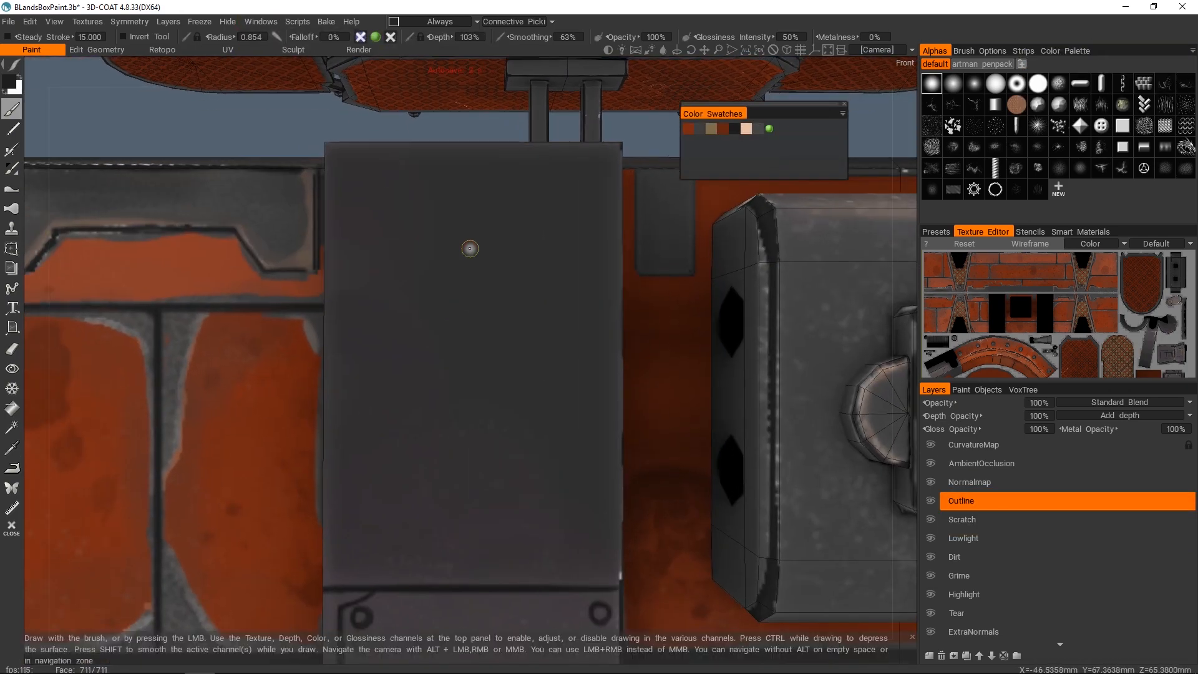
# - Draw a dark double-lined rectangular frame with chamfered corners and a bolt circle at each end on the upper front strap
pyautogui.keyDown('alt'); pyautogui.moveTo(470, 248); pyautogui.dragTo(460, 244); pyautogui.keyUp('alt')
pyautogui.moveTo(463, 199)
pyautogui.mouseDown()
pyautogui.moveTo(438, 235)
pyautogui.moveTo(481, 213)
pyautogui.mouseUp()
pyautogui.keyDown('alt'); pyautogui.moveTo(429, 225); pyautogui.dragTo(422, 191, button='middle'); pyautogui.keyUp('alt')
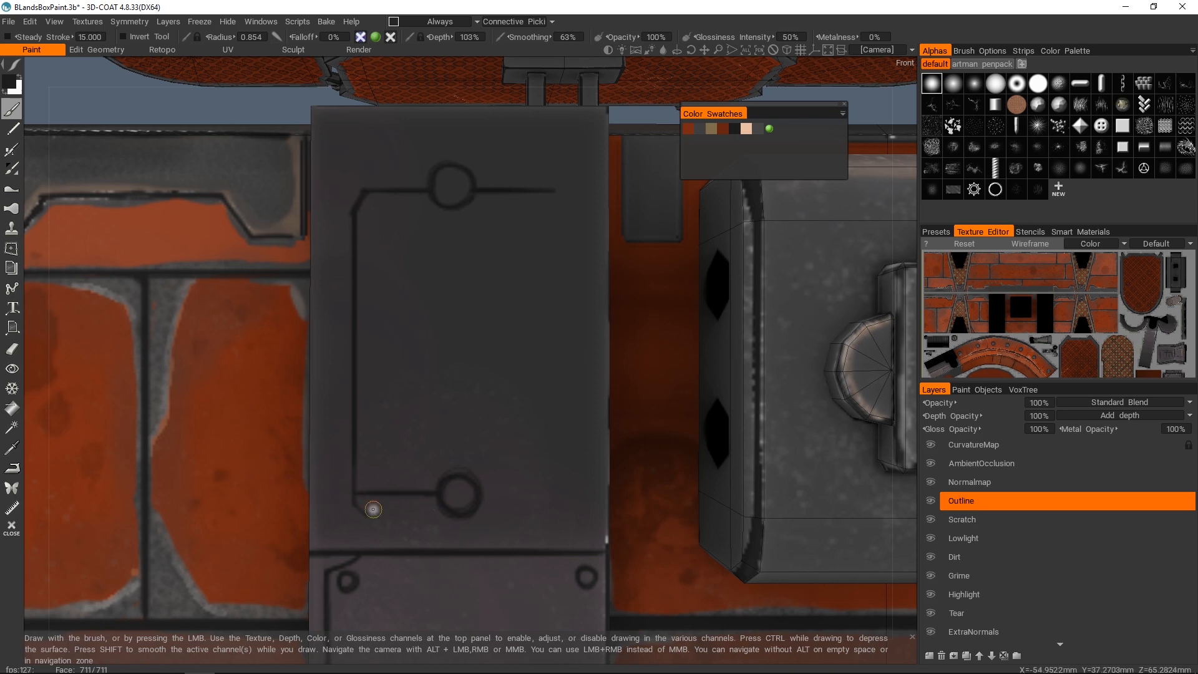
pyautogui.moveTo(547, 175); pyautogui.dragTo(563, 416)
pyautogui.moveTo(564, 485); pyautogui.dragTo(546, 493)
pyautogui.moveTo(489, 280)
pyautogui.keyDown('alt'); pyautogui.mouseDown(button='right')
pyautogui.moveTo(489, 369)
pyautogui.moveTo(471, 257)
pyautogui.mouseUp(button='right'); pyautogui.keyUp('alt')
pyautogui.moveTo(471, 257)
pyautogui.keyDown('alt'); pyautogui.mouseDown(button='middle')
pyautogui.moveTo(486, 292)
pyautogui.moveTo(470, 294)
pyautogui.mouseUp(button='middle'); pyautogui.keyUp('alt')
pyautogui.moveTo(376, 232); pyautogui.dragTo(416, 232)
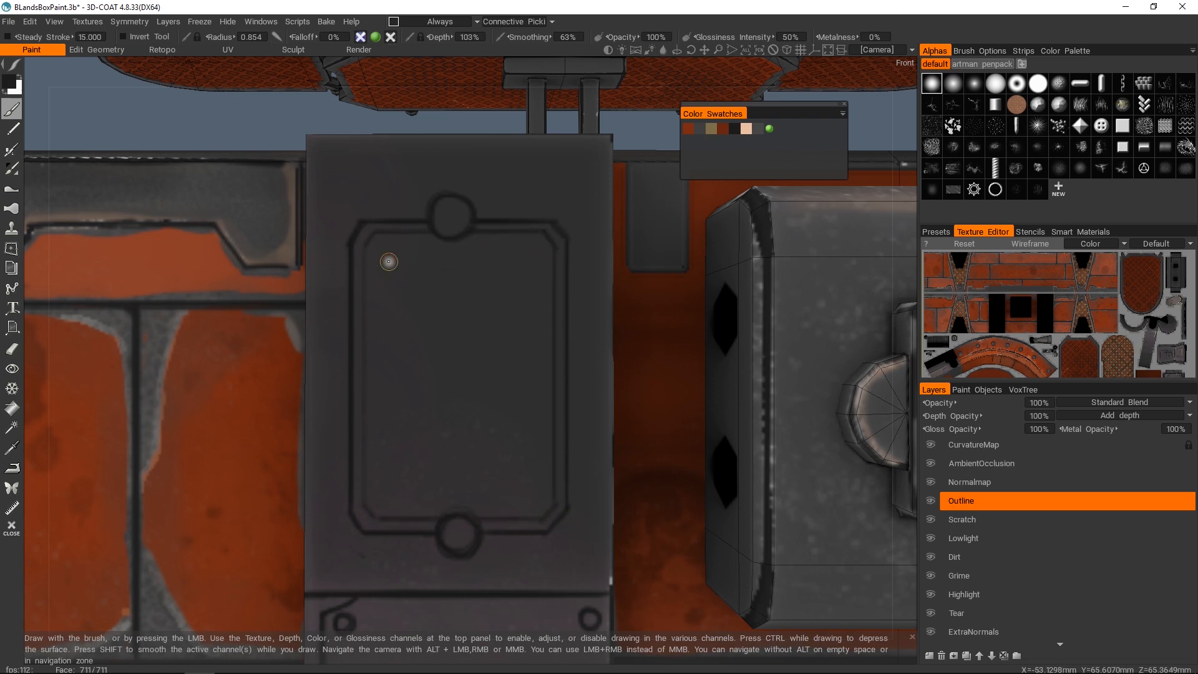
# - Draw evenly spaced horizontal dark groove lines inside the frame on the upper front strap
pyautogui.moveTo(378, 256); pyautogui.dragTo(544, 256)
pyautogui.moveTo(410, 430); pyautogui.dragTo(377, 431)
pyautogui.moveTo(540, 477); pyautogui.dragTo(380, 478)
pyautogui.moveTo(540, 496); pyautogui.dragTo(382, 503)
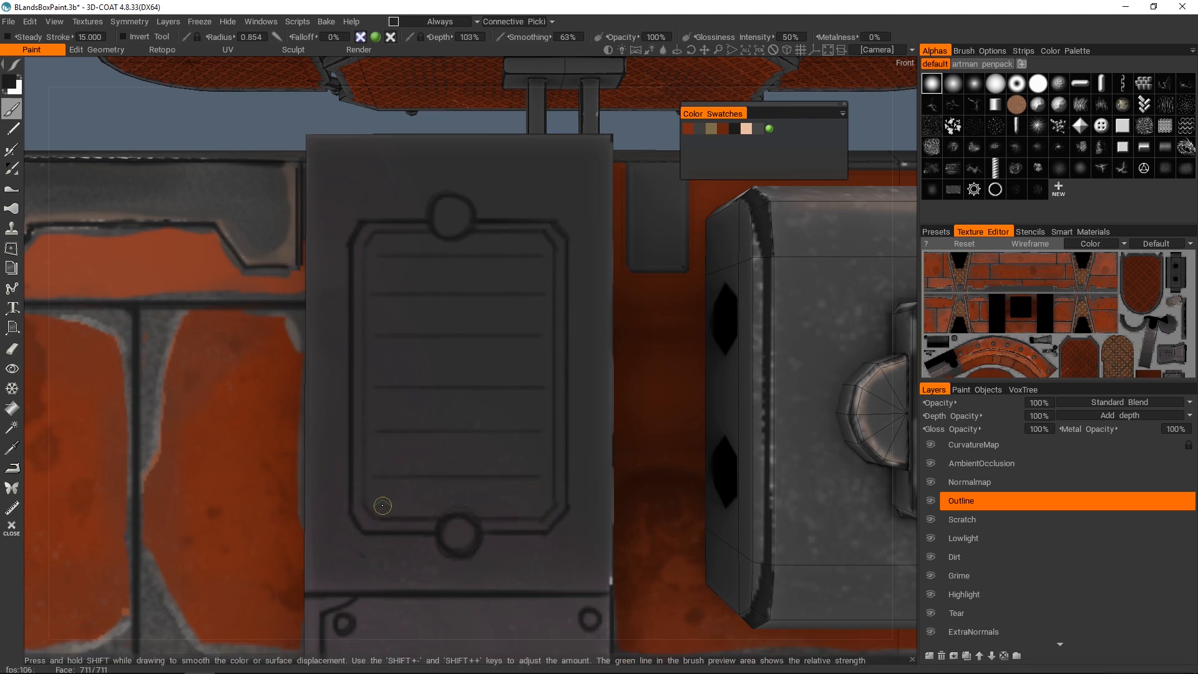
# - Make Tear the active layer, sample a brownish colour and fill the band between the frame's outlines with a 1.270 brush radius
pyautogui.moveTo(464, 294)
pyautogui.keyDown('alt'); pyautogui.mouseDown(button='right')
pyautogui.moveTo(464, 387)
pyautogui.moveTo(458, 280)
pyautogui.mouseUp(button='right'); pyautogui.keyUp('alt')
pyautogui.keyDown('alt'); pyautogui.moveTo(459, 280); pyautogui.dragTo(597, 364); pyautogui.keyUp('alt')
pyautogui.press('v')
pyautogui.scroll(-1, 967, 557)
pyautogui.click(968, 557)
pyautogui.scroll(2, 439, 316)
pyautogui.click(958, 575)
pyautogui.moveTo(438, 306); pyautogui.dragTo(440, 444)
pyautogui.keyDown('alt'); pyautogui.moveTo(440, 374); pyautogui.dragTo(447, 212); pyautogui.keyUp('alt')
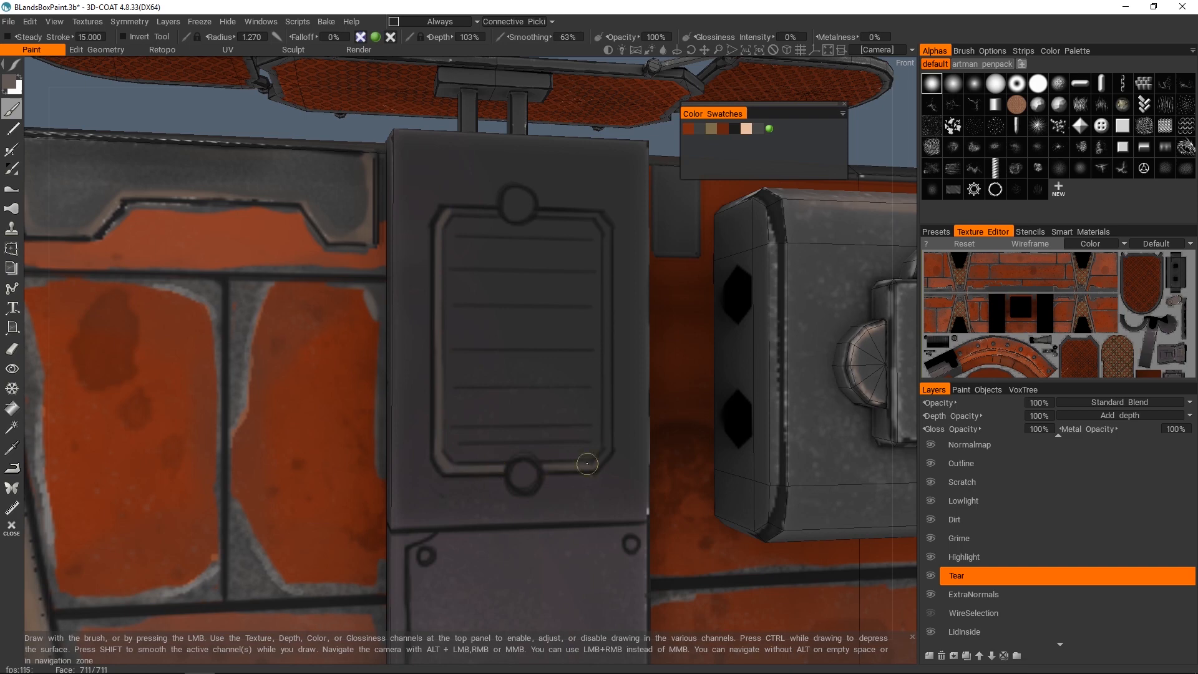
# - Shade the upper and lower bolt circles of the strap's frame with the sampled brownish colour
pyautogui.keyDown('alt'); pyautogui.moveTo(587, 463); pyautogui.dragTo(503, 442); pyautogui.keyUp('alt')
pyautogui.keyDown('alt'); pyautogui.moveTo(502, 248); pyautogui.dragTo(540, 273); pyautogui.keyUp('alt')
pyautogui.keyDown('alt'); pyautogui.moveTo(424, 277); pyautogui.dragTo(461, 298, button='right'); pyautogui.keyUp('alt')
pyautogui.moveTo(443, 287); pyautogui.dragTo(479, 272)
pyautogui.keyDown('alt'); pyautogui.moveTo(462, 611); pyautogui.dragTo(460, 419, button='middle'); pyautogui.keyUp('alt')
pyautogui.moveTo(459, 419); pyautogui.dragTo(469, 422)
pyautogui.moveTo(500, 375)
pyautogui.keyDown('alt'); pyautogui.mouseDown(button='right')
pyautogui.moveTo(462, 360)
pyautogui.moveTo(509, 399)
pyautogui.mouseUp(button='right'); pyautogui.keyUp('alt')
# - Switch the brush to white and add highlights to both bolts and along the frame's rim
pyautogui.press('x')
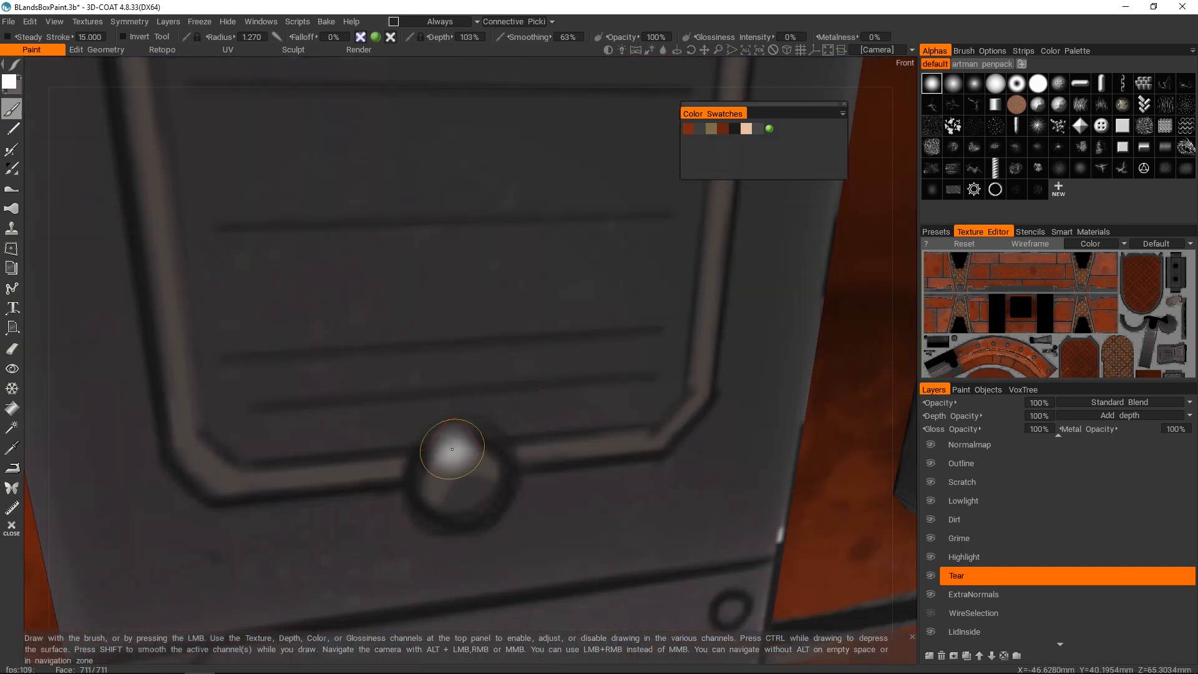
pyautogui.keyDown('alt'); pyautogui.moveTo(457, 455); pyautogui.dragTo(431, 350, button='right'); pyautogui.keyUp('alt')
pyautogui.keyDown('alt'); pyautogui.moveTo(465, 212); pyautogui.dragTo(482, 357, button='middle'); pyautogui.keyUp('alt')
pyautogui.keyDown('alt'); pyautogui.moveTo(484, 356); pyautogui.dragTo(513, 377, button='right'); pyautogui.keyUp('alt')
pyautogui.moveTo(471, 360); pyautogui.dragTo(486, 357)
pyautogui.keyDown('alt'); pyautogui.moveTo(478, 580); pyautogui.dragTo(472, 250, button='middle'); pyautogui.keyUp('alt')
pyautogui.keyDown('alt'); pyautogui.moveTo(473, 406); pyautogui.dragTo(530, 421); pyautogui.keyUp('alt')
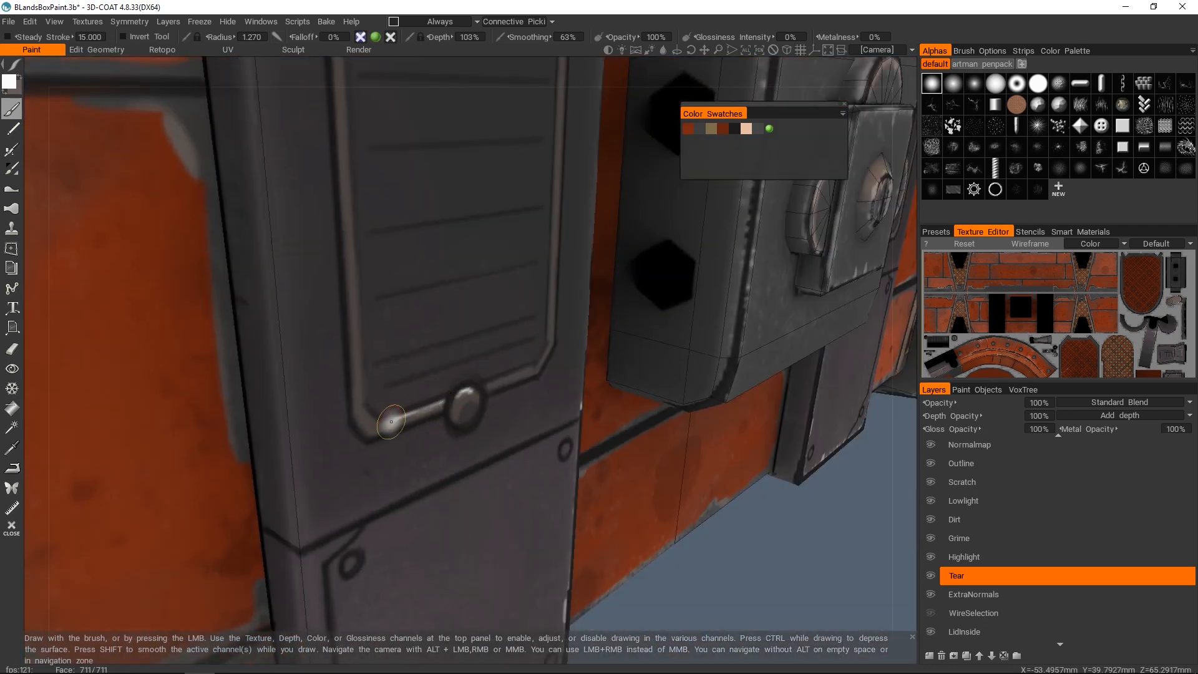
pyautogui.moveTo(389, 420); pyautogui.dragTo(524, 367)
pyautogui.keyDown('alt'); pyautogui.moveTo(521, 368); pyautogui.dragTo(481, 300, button='right'); pyautogui.keyUp('alt')
pyautogui.keyDown('alt'); pyautogui.moveTo(493, 244); pyautogui.dragTo(507, 388, button='middle'); pyautogui.keyUp('alt')
pyautogui.keyDown('alt'); pyautogui.moveTo(508, 387); pyautogui.dragTo(543, 415, button='right'); pyautogui.keyUp('alt')
# - Reduce the brush radius to 0.742 and paint thin white highlight lines along the grooves inside the frame
pyautogui.moveTo(368, 315)
pyautogui.mouseDown()
pyautogui.moveTo(420, 293)
pyautogui.moveTo(386, 313)
pyautogui.mouseUp()
pyautogui.hotkey('ctrl', 'z')
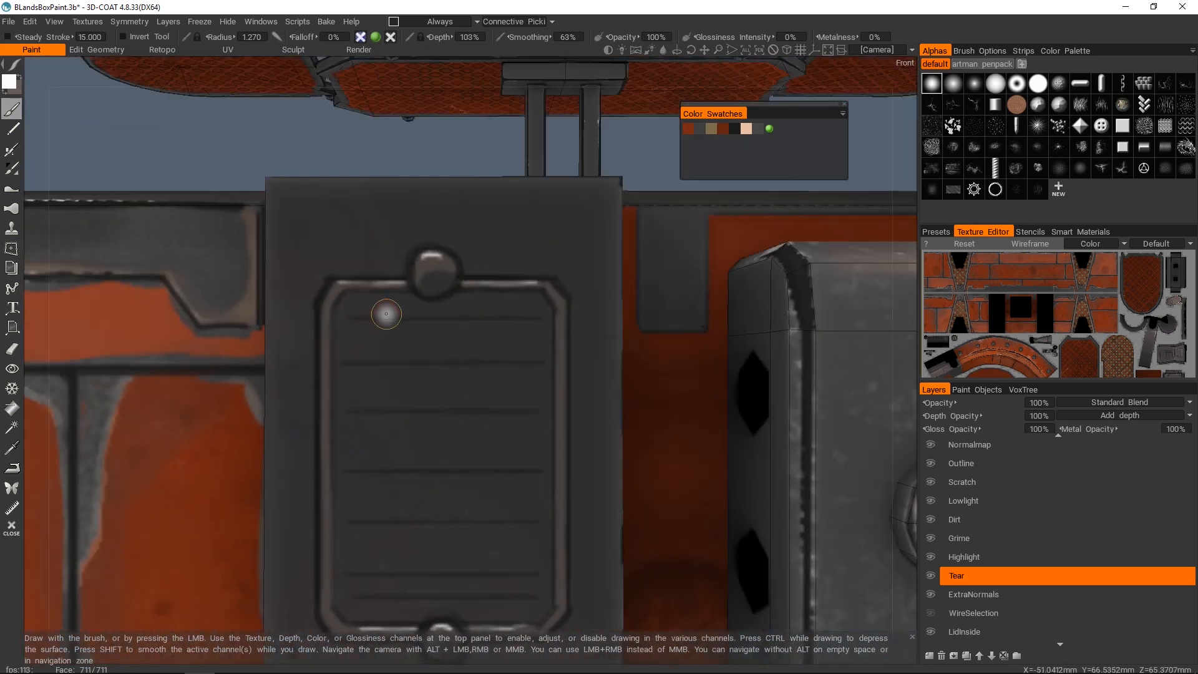
pyautogui.moveTo(531, 519); pyautogui.dragTo(478, 571)
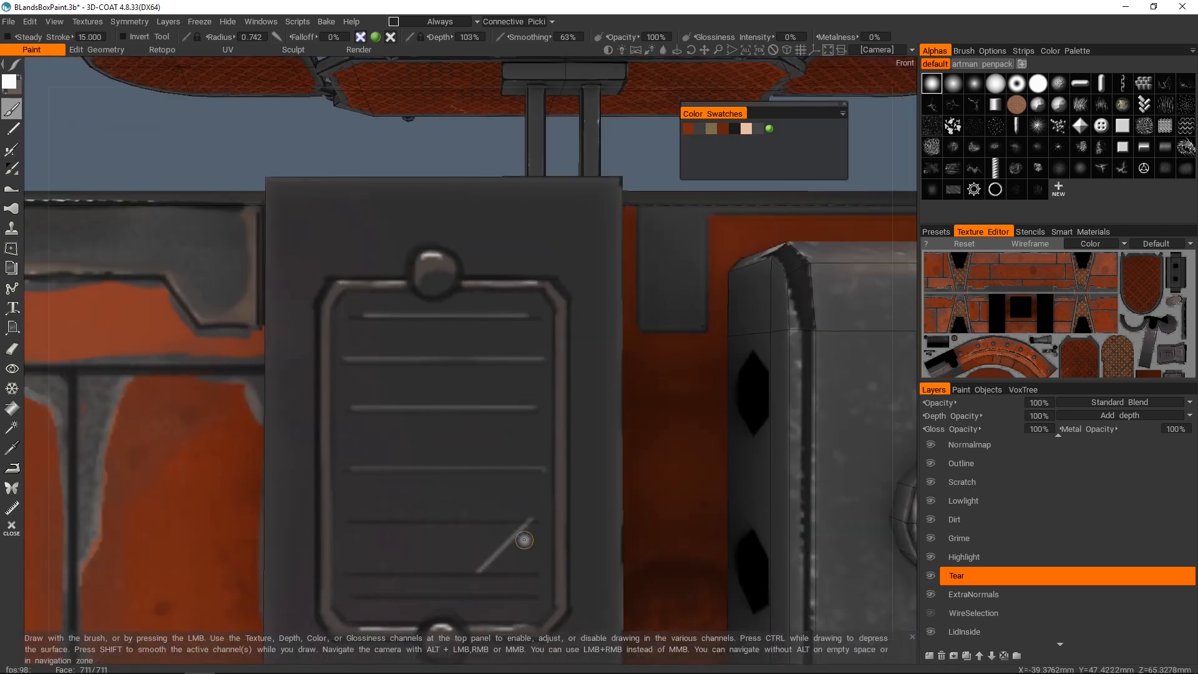
pyautogui.moveTo(363, 591); pyautogui.dragTo(528, 591)
pyautogui.keyDown('alt'); pyautogui.moveTo(477, 508); pyautogui.dragTo(530, 524); pyautogui.keyUp('alt')
pyautogui.moveTo(530, 524)
pyautogui.keyDown('alt'); pyautogui.mouseDown(button='right')
pyautogui.moveTo(516, 444)
pyautogui.moveTo(399, 321)
pyautogui.mouseUp(button='right'); pyautogui.keyUp('alt')
pyautogui.keyDown('alt'); pyautogui.moveTo(375, 321); pyautogui.dragTo(436, 327); pyautogui.keyUp('alt')
pyautogui.keyDown('alt'); pyautogui.moveTo(406, 294); pyautogui.dragTo(469, 349, button='right'); pyautogui.keyUp('alt')
pyautogui.moveTo(404, 347); pyautogui.dragTo(442, 327)
# - Try painting a light colour over the corner lattice trim on the BaseGrey layer with a 3.572 brush radius
pyautogui.keyDown('alt'); pyautogui.moveTo(443, 326); pyautogui.dragTo(625, 398, button='right'); pyautogui.keyUp('alt')
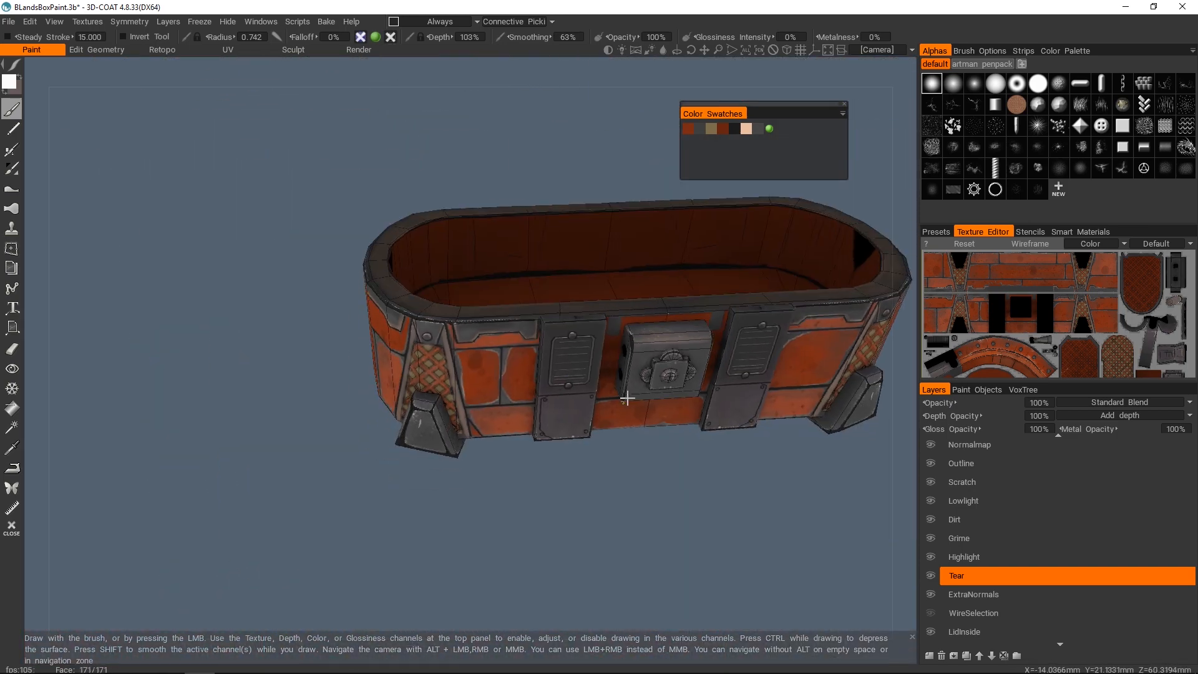
pyautogui.keyDown('alt'); pyautogui.moveTo(625, 398); pyautogui.dragTo(630, 306); pyautogui.keyUp('alt')
pyautogui.keyDown('alt'); pyautogui.moveTo(476, 353); pyautogui.dragTo(493, 393, button='right'); pyautogui.keyUp('alt')
pyautogui.scroll(-3, 974, 535)
pyautogui.scroll(4, 992, 580)
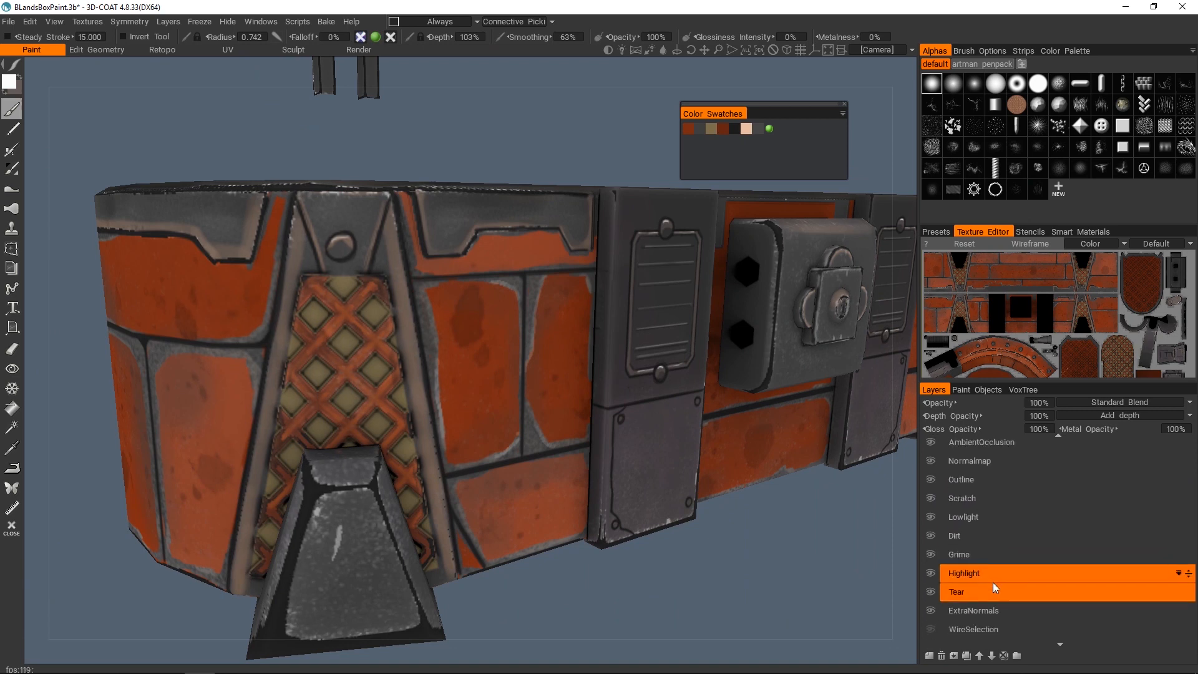
pyautogui.scroll(-6, 993, 582)
pyautogui.click(973, 456)
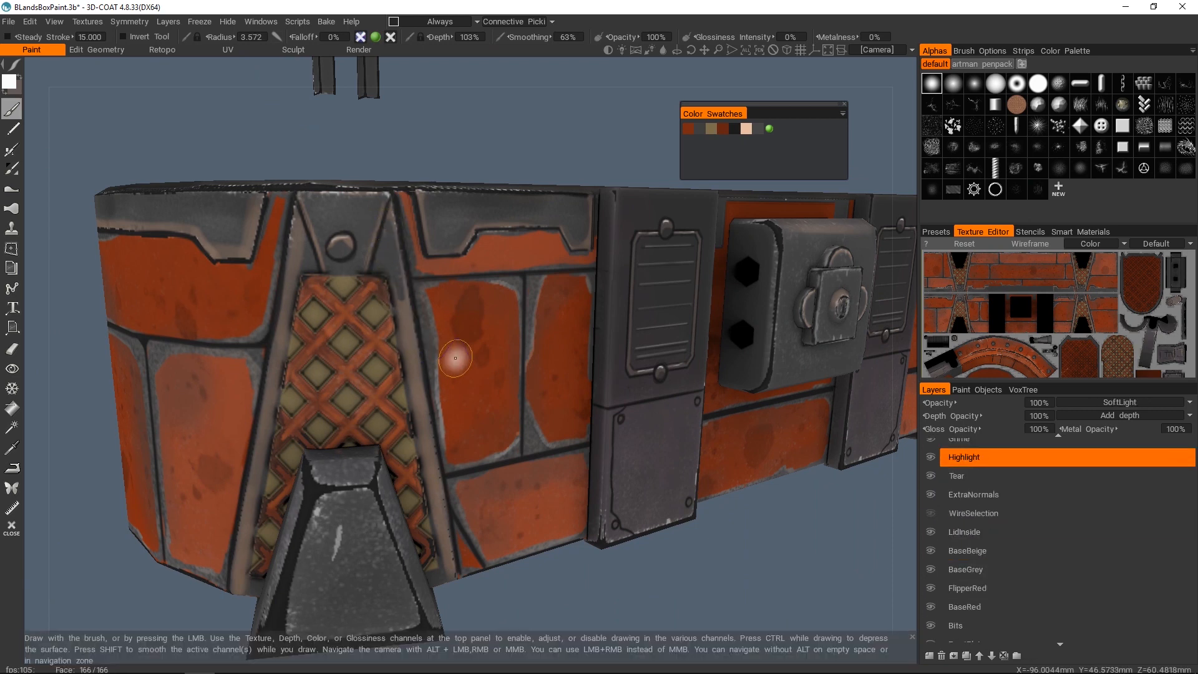
pyautogui.click(984, 570)
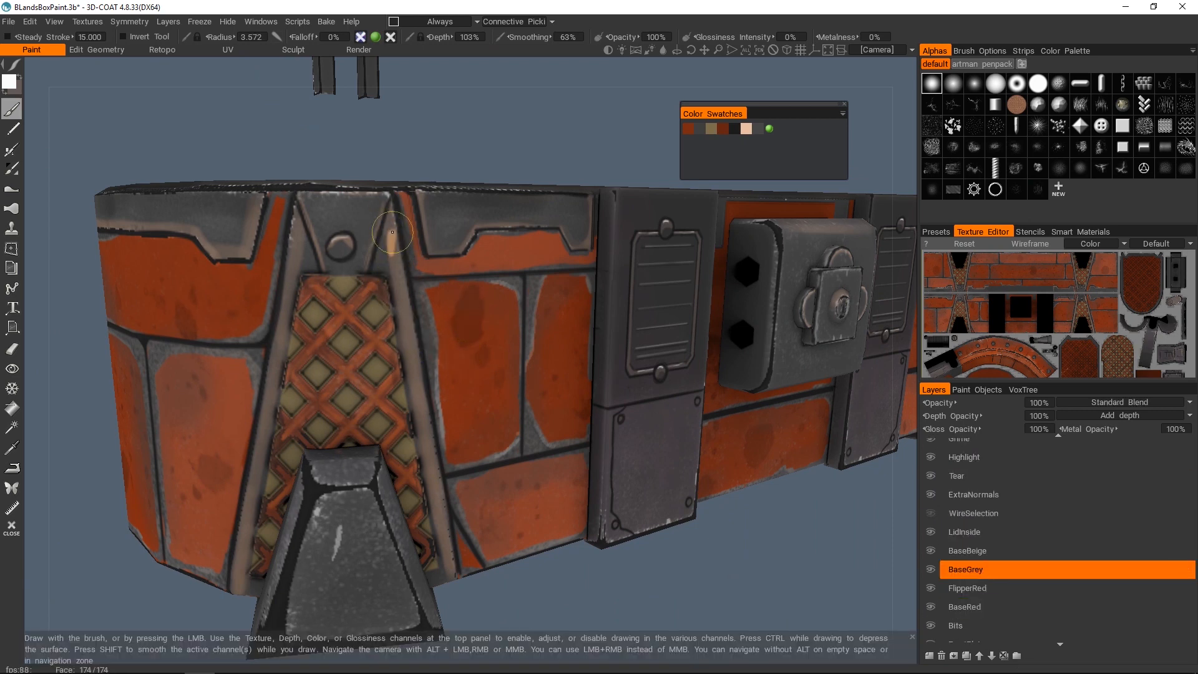
pyautogui.moveTo(430, 440); pyautogui.dragTo(447, 552)
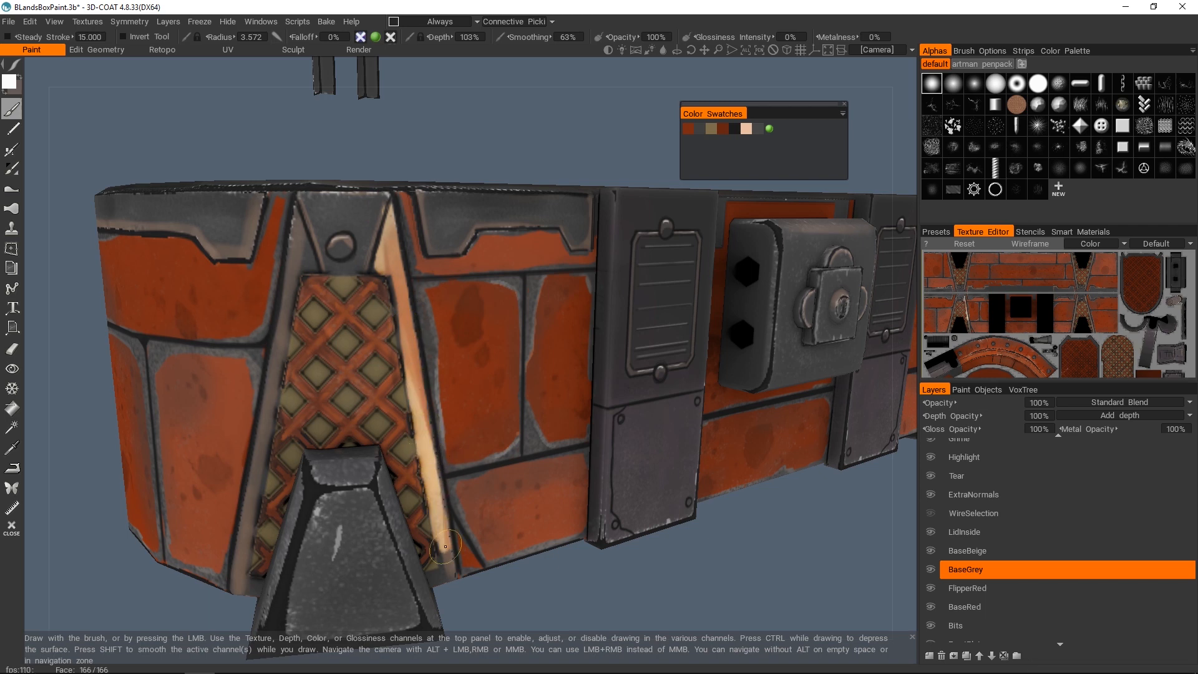
pyautogui.keyDown('alt'); pyautogui.moveTo(434, 436); pyautogui.dragTo(328, 422, button='right'); pyautogui.keyUp('alt')
pyautogui.keyDown('alt'); pyautogui.moveTo(328, 421); pyautogui.dragTo(537, 376); pyautogui.keyUp('alt')
pyautogui.keyDown('alt'); pyautogui.moveTo(537, 376); pyautogui.dragTo(581, 345, button='right'); pyautogui.keyUp('alt')
pyautogui.hotkey('ctrl', 'z')
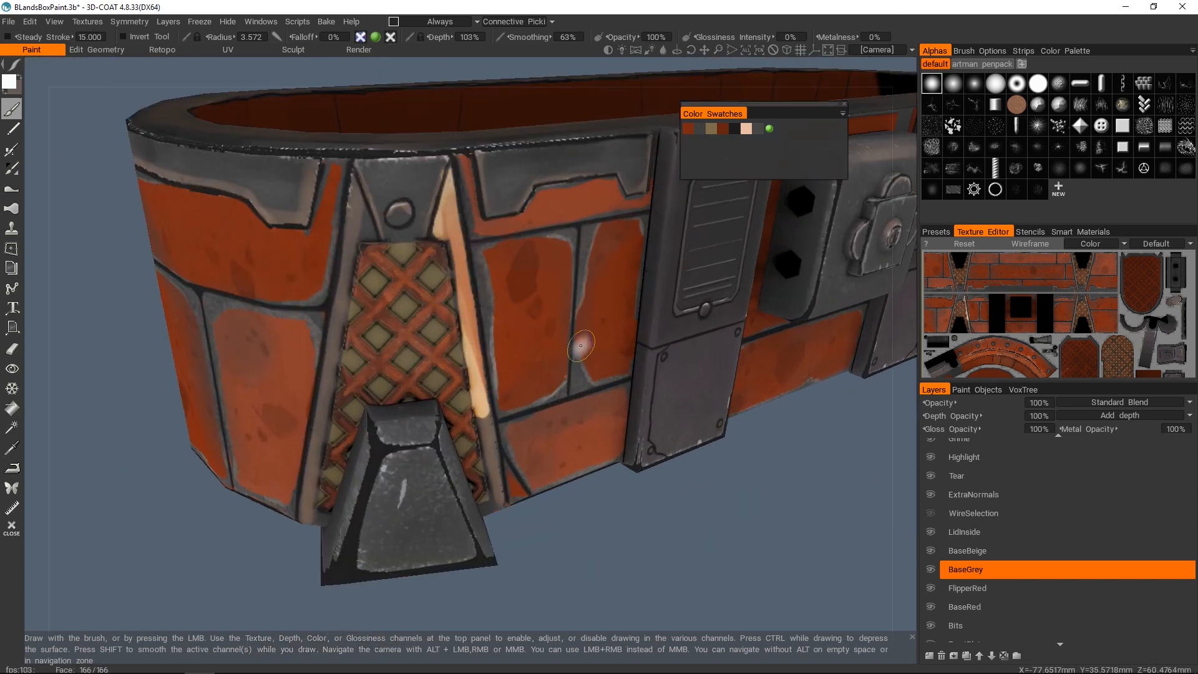
pyautogui.hotkey('ctrl', 'z')
pyautogui.hotkey('ctrl', 'z')
pyautogui.hotkey('ctrl', 'z')
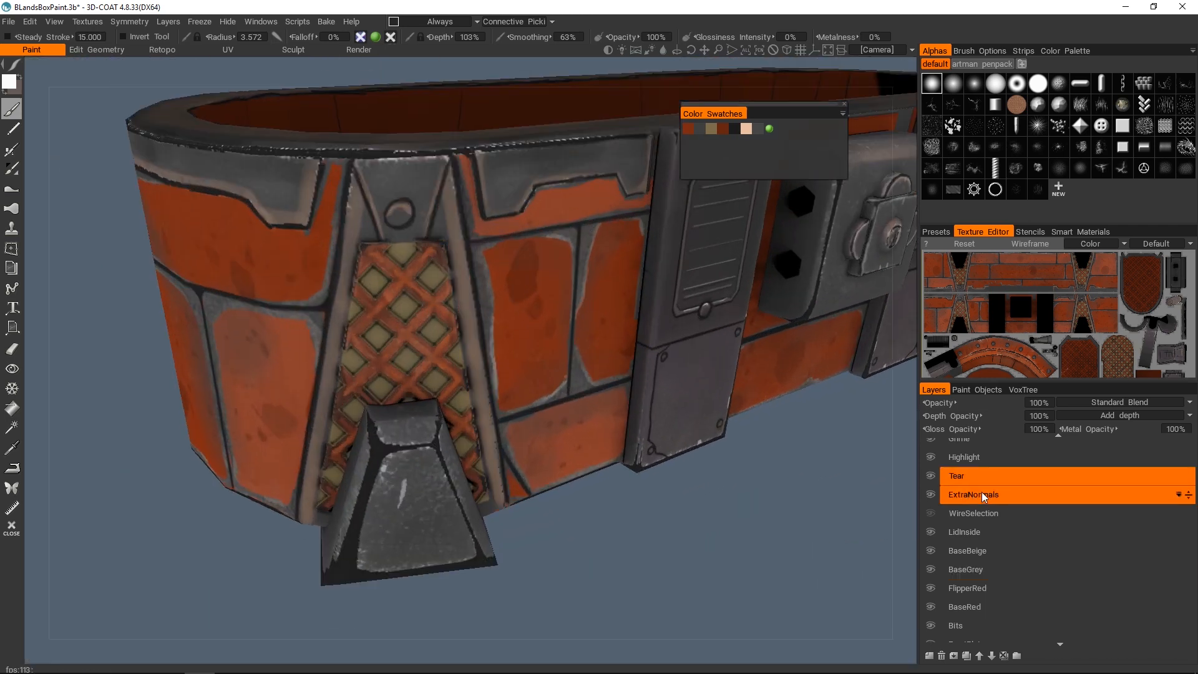
# - Check the BaseBeige and BaseGrey layers by toggling their visibility, make BaseGrey active and isolate it
pyautogui.click(998, 569)
pyautogui.scroll(5, 1024, 506)
pyautogui.scroll(-4, 997, 499)
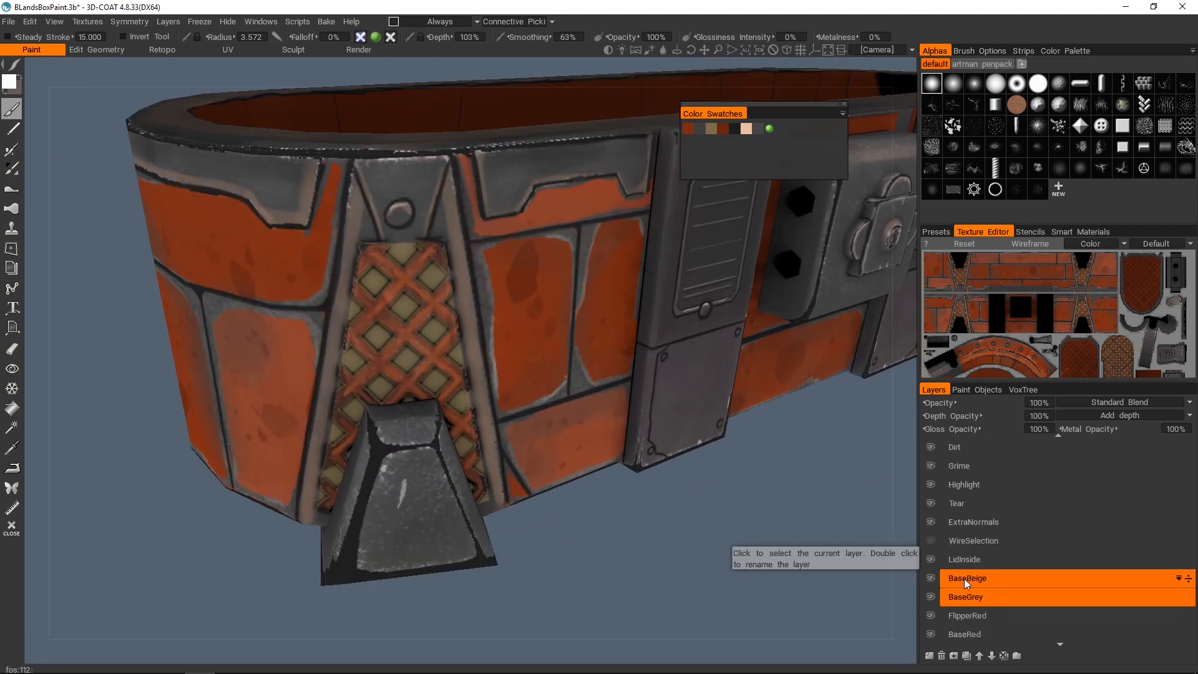
pyautogui.click(932, 575)
pyautogui.click(932, 575)
pyautogui.click(931, 594)
pyautogui.click(932, 595)
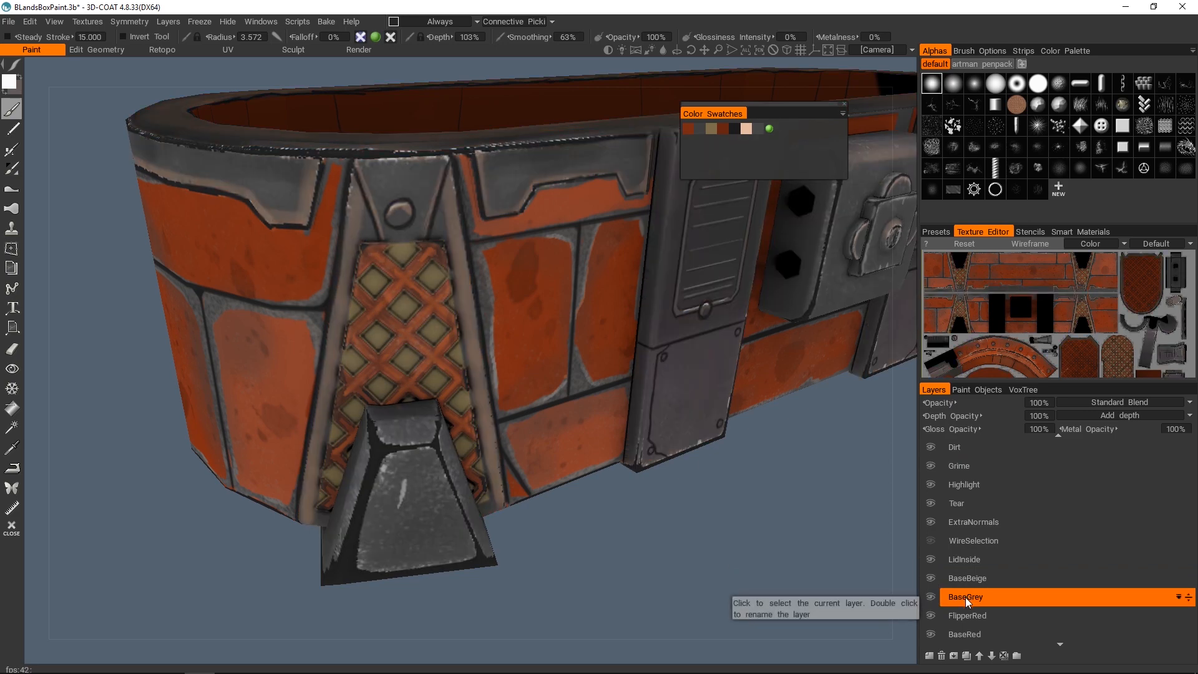
pyautogui.rightClick(964, 597)
pyautogui.click(980, 545)
pyautogui.keyDown('alt'); pyautogui.moveTo(488, 346); pyautogui.dragTo(460, 267, button='right'); pyautogui.keyUp('alt')
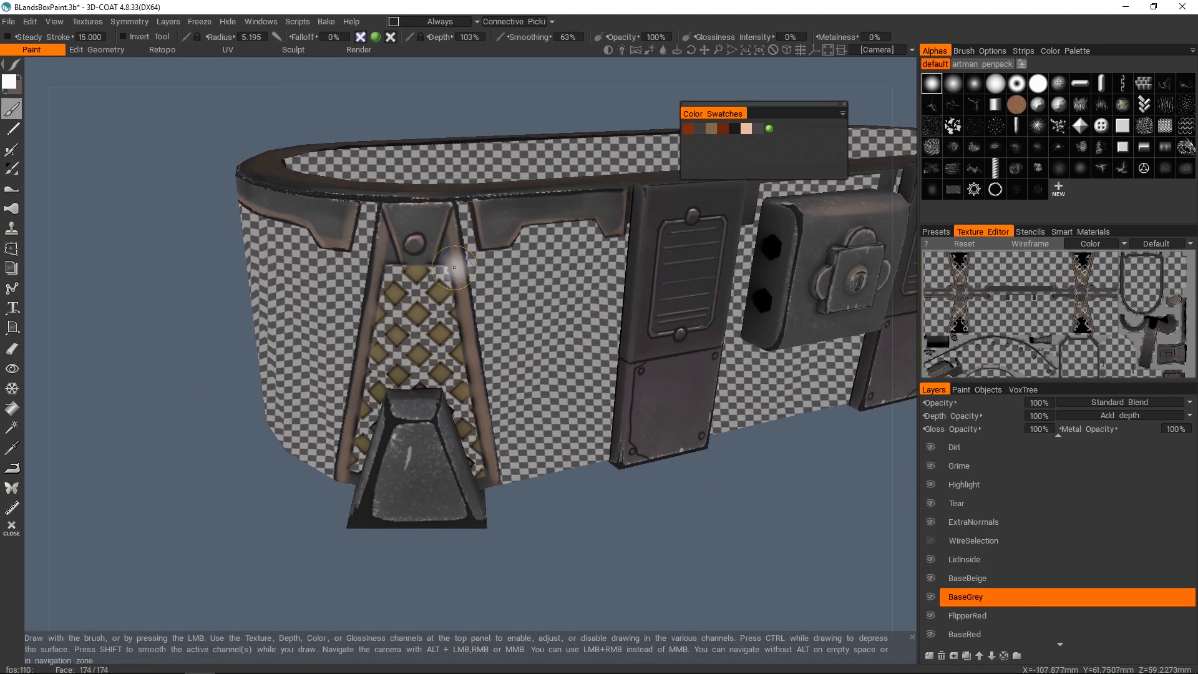
# - Paint white over the slanted trim bars of the corner lattice frames with a 5.195 brush radius, and show all layers again
pyautogui.moveTo(460, 267)
pyautogui.mouseDown()
pyautogui.moveTo(449, 246)
pyautogui.moveTo(487, 479)
pyautogui.mouseUp()
pyautogui.keyDown('alt'); pyautogui.moveTo(481, 437); pyautogui.dragTo(462, 362); pyautogui.keyUp('alt')
pyautogui.moveTo(377, 262)
pyautogui.mouseDown()
pyautogui.moveTo(330, 484)
pyautogui.moveTo(524, 399)
pyautogui.mouseUp()
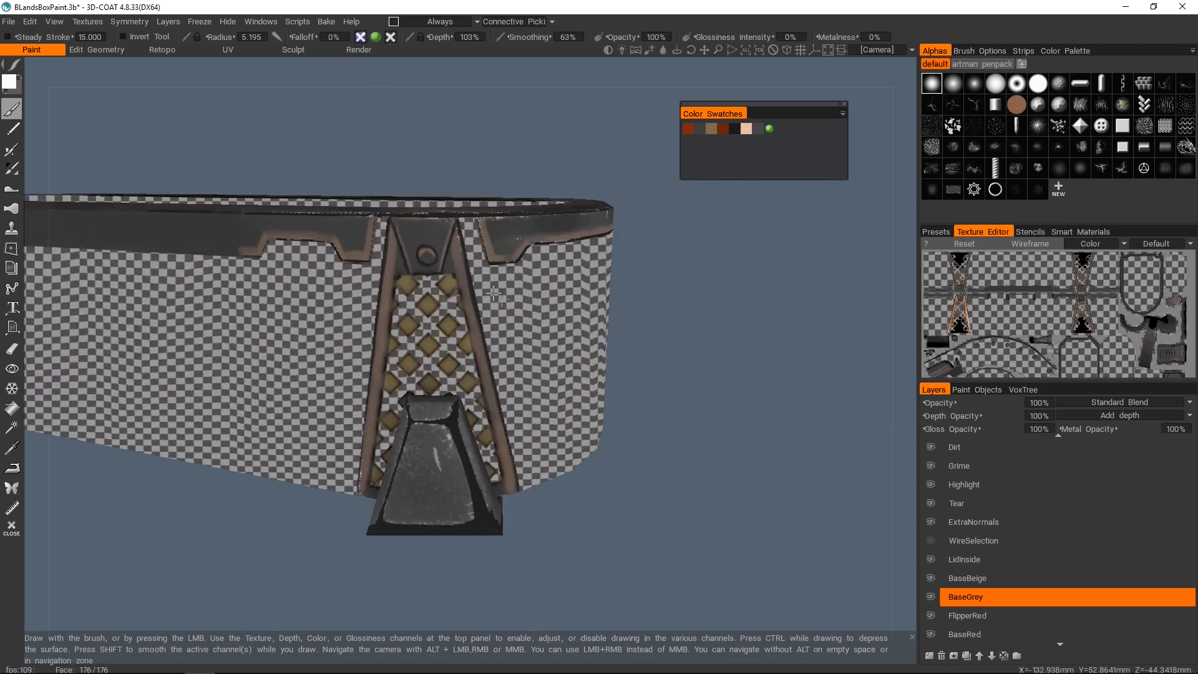
pyautogui.moveTo(450, 219); pyautogui.dragTo(515, 481)
pyautogui.keyDown('alt'); pyautogui.moveTo(499, 400); pyautogui.dragTo(536, 386); pyautogui.keyUp('alt')
pyautogui.moveTo(489, 203)
pyautogui.mouseDown()
pyautogui.moveTo(449, 463)
pyautogui.moveTo(561, 437)
pyautogui.moveTo(473, 362)
pyautogui.moveTo(444, 471)
pyautogui.mouseUp()
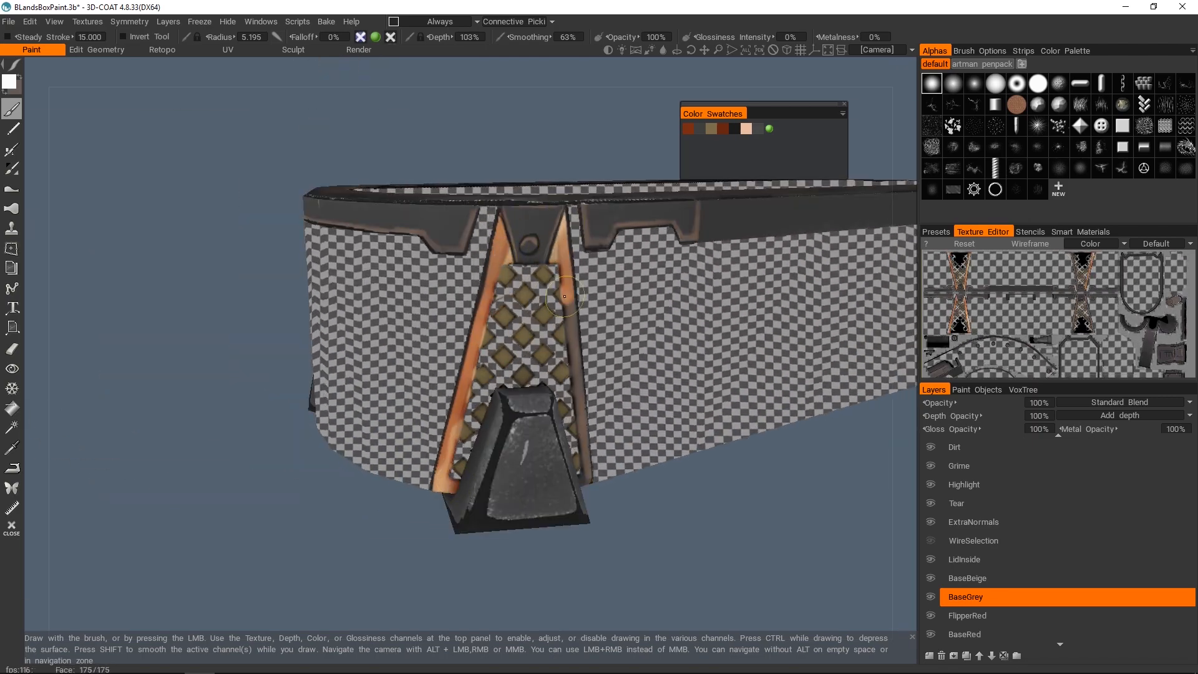
pyautogui.keyDown('alt'); pyautogui.moveTo(464, 430); pyautogui.dragTo(749, 374); pyautogui.keyUp('alt')
pyautogui.moveTo(439, 199); pyautogui.dragTo(397, 475)
pyautogui.keyDown('alt'); pyautogui.moveTo(474, 437); pyautogui.dragTo(399, 431); pyautogui.keyUp('alt')
pyautogui.moveTo(497, 200); pyautogui.dragTo(564, 471)
pyautogui.keyDown('alt'); pyautogui.moveTo(530, 399); pyautogui.dragTo(612, 392); pyautogui.keyUp('alt')
pyautogui.hotkey('ctrl', 'd')
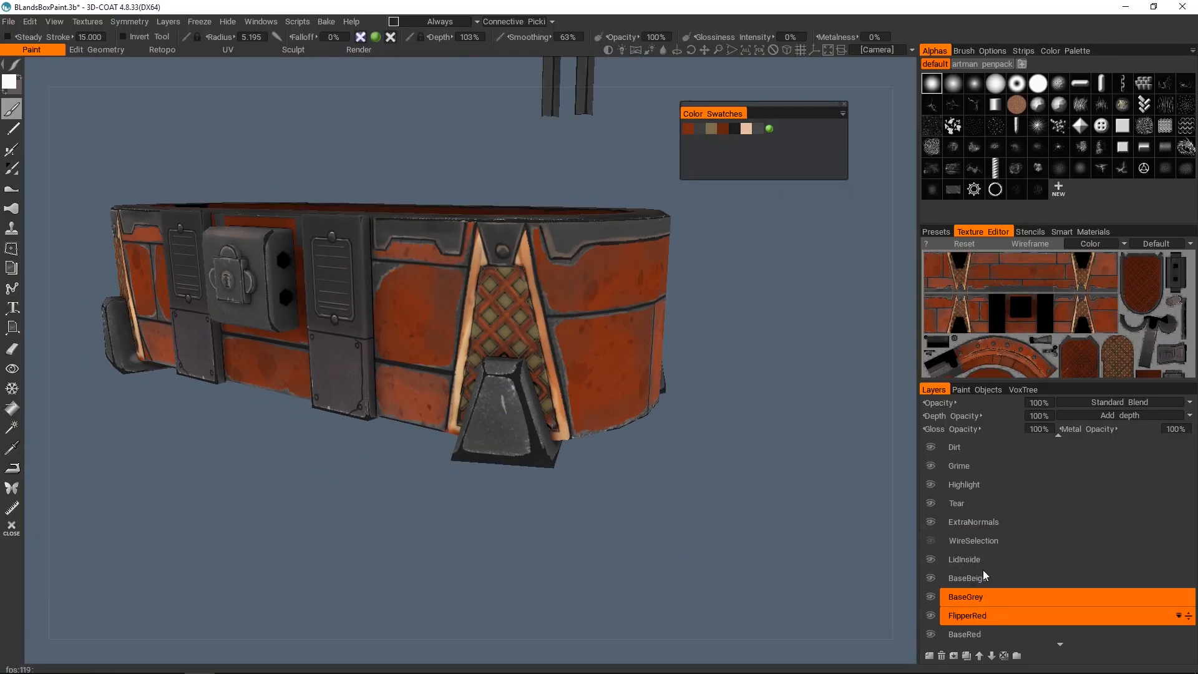
# - Make BaseRed the active layer, pick the red swatch and try it on the corner lattice trim
pyautogui.scroll(-2, 979, 574)
pyautogui.click(979, 574)
pyautogui.click(688, 129)
pyautogui.scroll(3, 549, 270)
pyautogui.moveTo(542, 249)
pyautogui.mouseDown()
pyautogui.moveTo(541, 198)
pyautogui.moveTo(595, 467)
pyautogui.mouseUp()
pyautogui.keyDown('alt'); pyautogui.moveTo(594, 468); pyautogui.dragTo(563, 328, button='middle'); pyautogui.keyUp('alt')
pyautogui.scroll(-4, 581, 382)
pyautogui.hotkey('ctrl', 'z')
pyautogui.keyDown('alt'); pyautogui.moveTo(615, 399); pyautogui.dragTo(530, 374); pyautogui.keyUp('alt')
pyautogui.scroll(4, 536, 375)
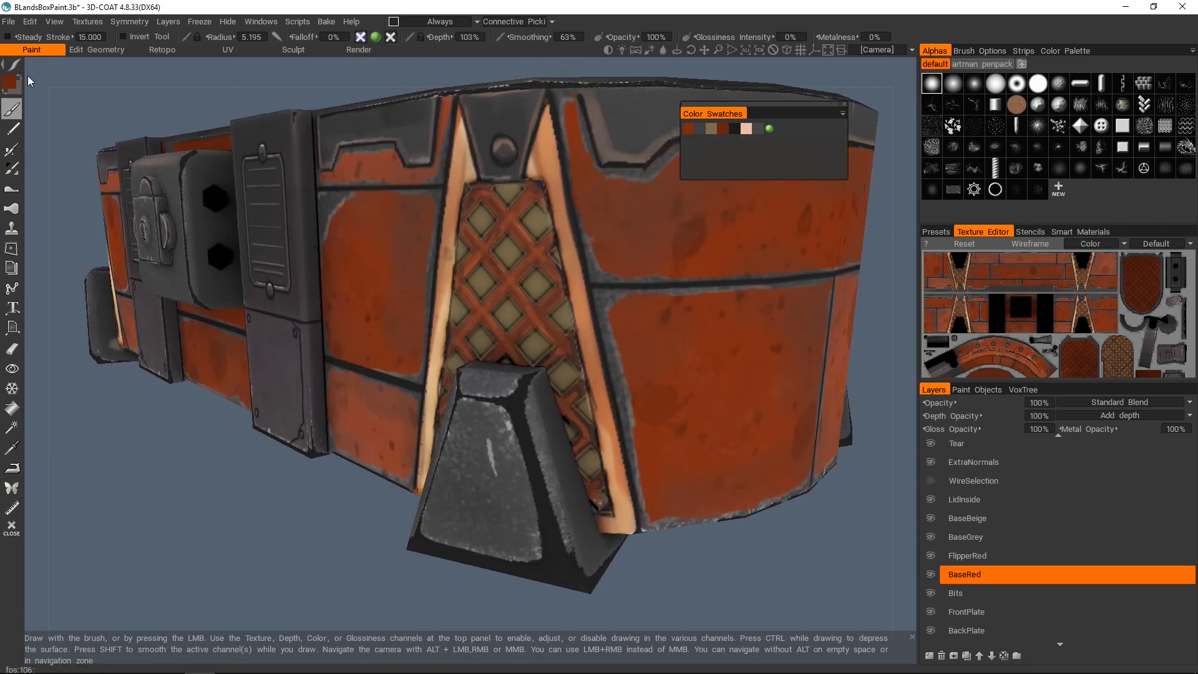
# - Lower the saturation of the red brush colour and test it with a stroke on the lattice trim
pyautogui.click(9, 82)
pyautogui.moveTo(530, 473); pyautogui.dragTo(480, 473)
pyautogui.click(409, 503)
pyautogui.moveTo(562, 140); pyautogui.dragTo(551, 182)
pyautogui.scroll(-2, 591, 243)
pyautogui.hotkey('ctrl', 'z')
# - Paint the muted red over the light trim bars of the front corner lattice frames with a 3.469 brush radius
pyautogui.moveTo(650, 321)
pyautogui.keyDown('alt'); pyautogui.mouseDown()
pyautogui.moveTo(719, 358)
pyautogui.moveTo(630, 393)
pyautogui.mouseUp(); pyautogui.keyUp('alt')
pyautogui.scroll(3, 554, 269)
pyautogui.press('s')
pyautogui.click(493, 269)
pyautogui.moveTo(510, 228); pyautogui.dragTo(516, 183)
pyautogui.keyDown('alt'); pyautogui.moveTo(535, 232); pyautogui.dragTo(529, 154, button='middle'); pyautogui.keyUp('alt')
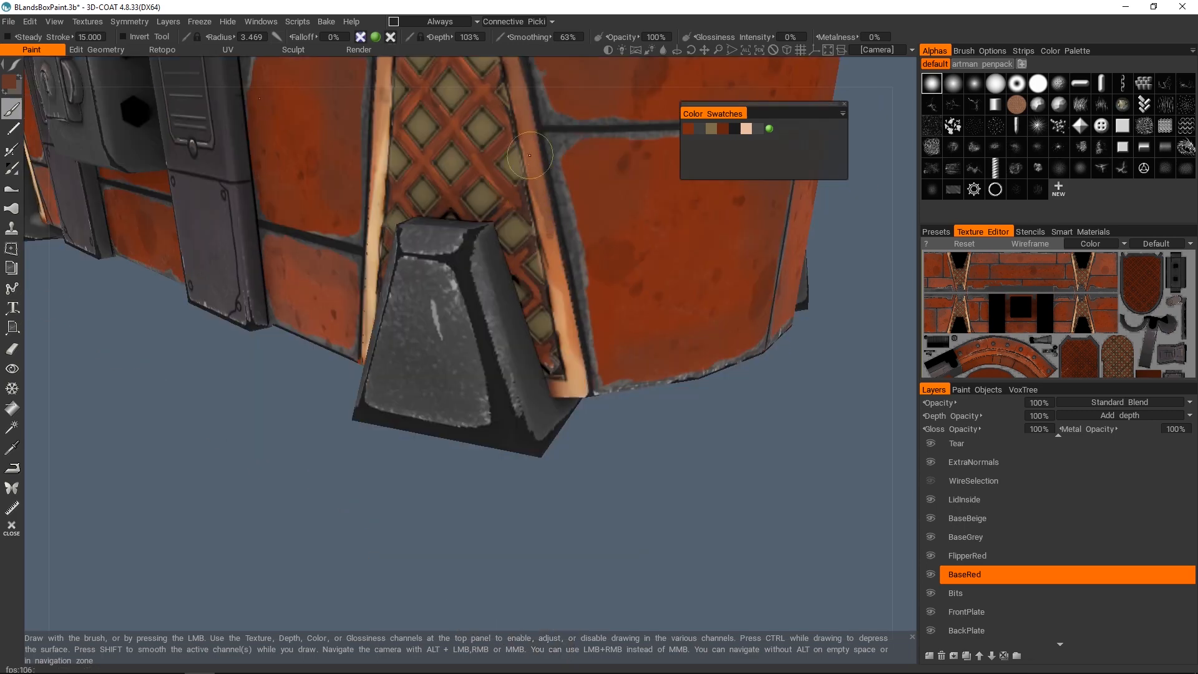
pyautogui.moveTo(579, 391)
pyautogui.keyDown('alt'); pyautogui.mouseDown()
pyautogui.moveTo(522, 239)
pyautogui.moveTo(484, 355)
pyautogui.mouseUp(); pyautogui.keyUp('alt')
pyautogui.keyDown('alt'); pyautogui.moveTo(484, 355); pyautogui.dragTo(497, 202, button='middle'); pyautogui.keyUp('alt')
pyautogui.moveTo(497, 203)
pyautogui.mouseDown()
pyautogui.moveTo(463, 372)
pyautogui.moveTo(630, 280)
pyautogui.mouseUp()
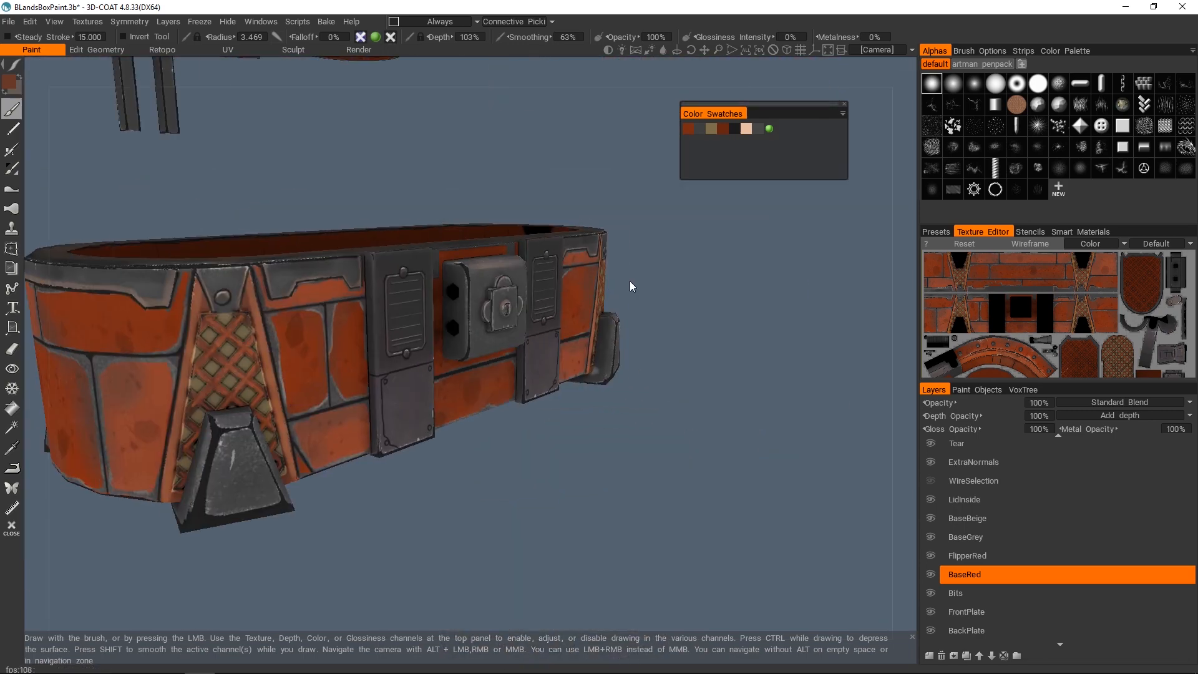
# - Cover the trim bars of the rear corner lattice frame with the muted red on BaseRed
pyautogui.keyDown('alt'); pyautogui.moveTo(630, 281); pyautogui.dragTo(532, 270, button='right'); pyautogui.keyUp('alt')
pyautogui.press('s')
pyautogui.keyDown('alt'); pyautogui.moveTo(382, 302); pyautogui.dragTo(439, 345, button='right'); pyautogui.keyUp('alt')
pyautogui.keyDown('alt'); pyautogui.moveTo(439, 345); pyautogui.dragTo(505, 265); pyautogui.keyUp('alt')
pyautogui.keyDown('alt'); pyautogui.moveTo(506, 265); pyautogui.dragTo(537, 272, button='right'); pyautogui.keyUp('alt')
pyautogui.moveTo(527, 182); pyautogui.dragTo(456, 346)
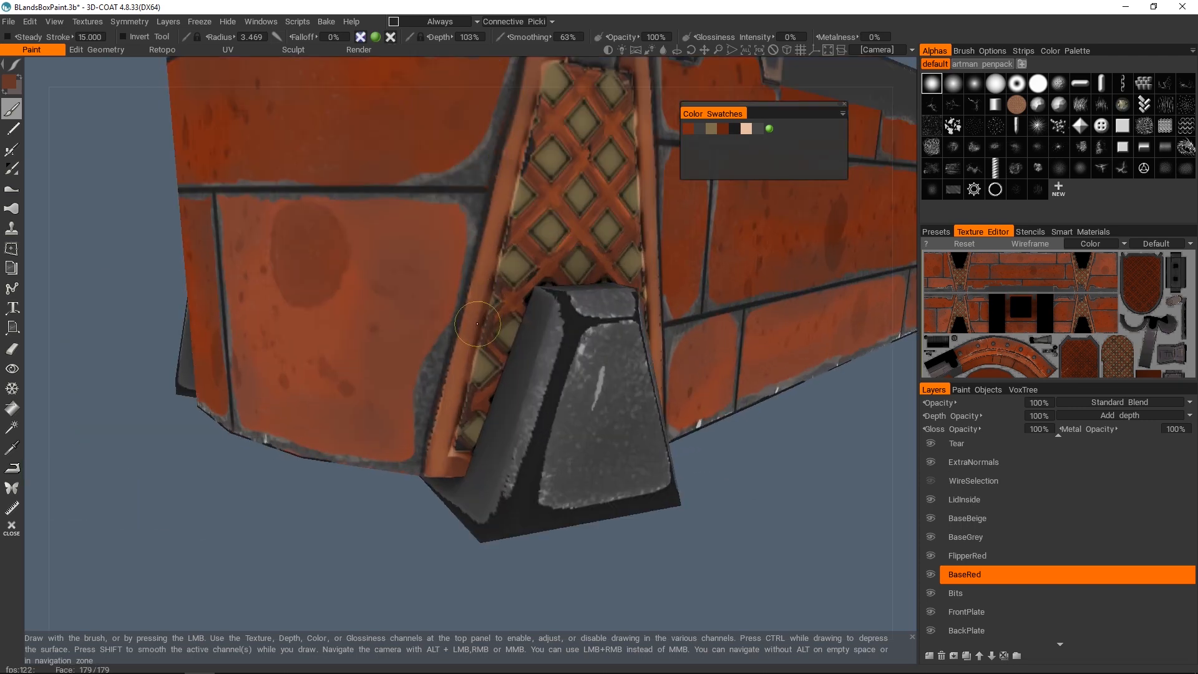
pyautogui.keyDown('alt'); pyautogui.moveTo(456, 346); pyautogui.dragTo(444, 268, button='right'); pyautogui.keyUp('alt')
pyautogui.keyDown('alt'); pyautogui.moveTo(444, 269); pyautogui.dragTo(492, 307); pyautogui.keyUp('alt')
# - Add a new layer directly above Scratch and name it Bright
pyautogui.scroll(4, 982, 524)
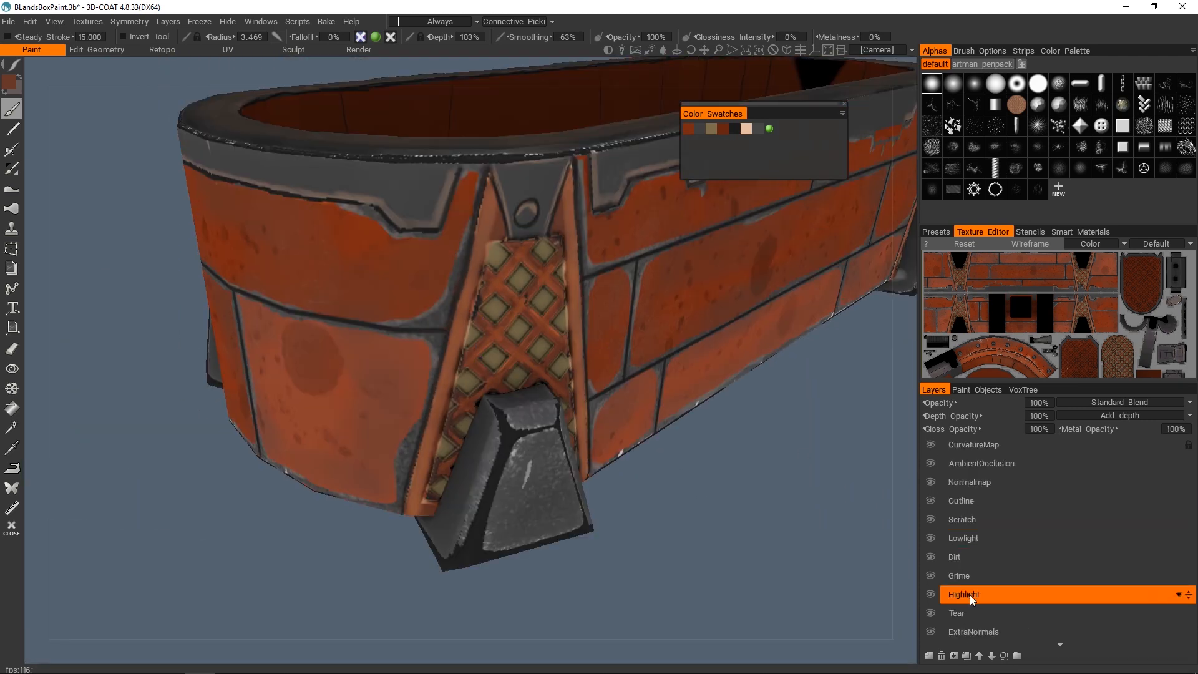
pyautogui.click(974, 506)
pyautogui.click(974, 517)
pyautogui.click(928, 656)
pyautogui.doubleClick(971, 518)
pyautogui.write('Bright')
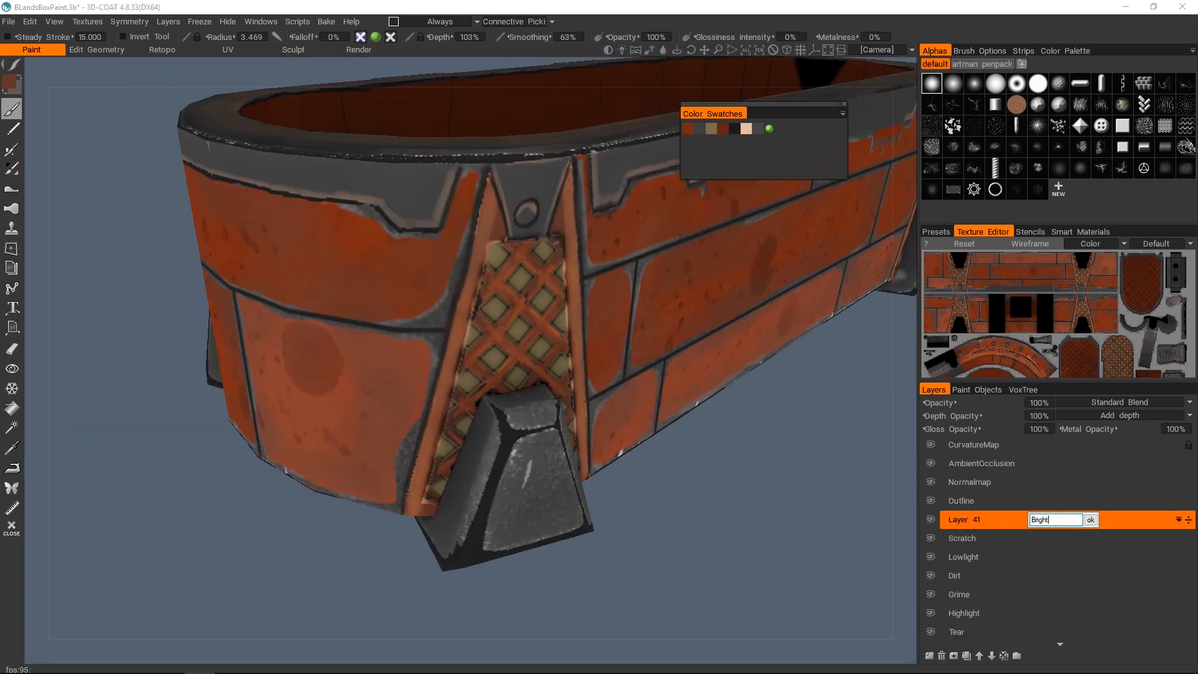
pyautogui.press('Return')
# - Set the brush colour to pure white with 0% saturation and 100% lightness
pyautogui.click(746, 128)
pyautogui.click(9, 82)
pyautogui.click(400, 270)
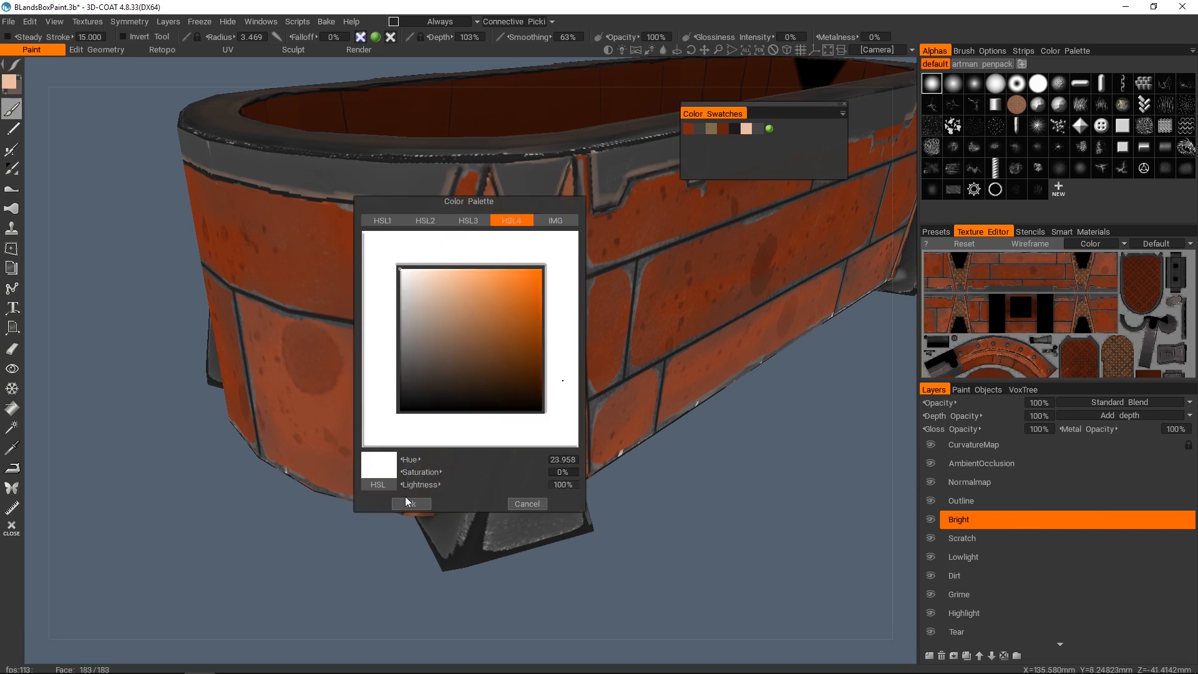
pyautogui.click(410, 503)
# - Paint broken white edge highlights along one trim bar of the rear corner lattice frame with a 2.121 brush radius
pyautogui.moveTo(437, 268)
pyautogui.keyDown('alt'); pyautogui.mouseDown()
pyautogui.moveTo(491, 287)
pyautogui.moveTo(521, 234)
pyautogui.mouseUp(); pyautogui.keyUp('alt')
pyautogui.moveTo(530, 203); pyautogui.dragTo(510, 196, button='right')
pyautogui.moveTo(511, 196); pyautogui.dragTo(463, 382)
pyautogui.keyDown('alt'); pyautogui.moveTo(463, 381); pyautogui.dragTo(543, 160, button='middle'); pyautogui.keyUp('alt')
pyautogui.moveTo(541, 163); pyautogui.dragTo(473, 427)
pyautogui.keyDown('alt'); pyautogui.moveTo(473, 427); pyautogui.dragTo(496, 424); pyautogui.keyUp('alt')
pyautogui.keyDown('alt'); pyautogui.moveTo(496, 424); pyautogui.dragTo(436, 609, button='middle'); pyautogui.keyUp('alt')
pyautogui.keyDown('alt'); pyautogui.moveTo(499, 337); pyautogui.dragTo(534, 234, button='middle'); pyautogui.keyUp('alt')
pyautogui.moveTo(519, 293); pyautogui.dragTo(499, 368)
pyautogui.keyDown('alt'); pyautogui.moveTo(498, 424); pyautogui.dragTo(503, 317, button='middle'); pyautogui.keyUp('alt')
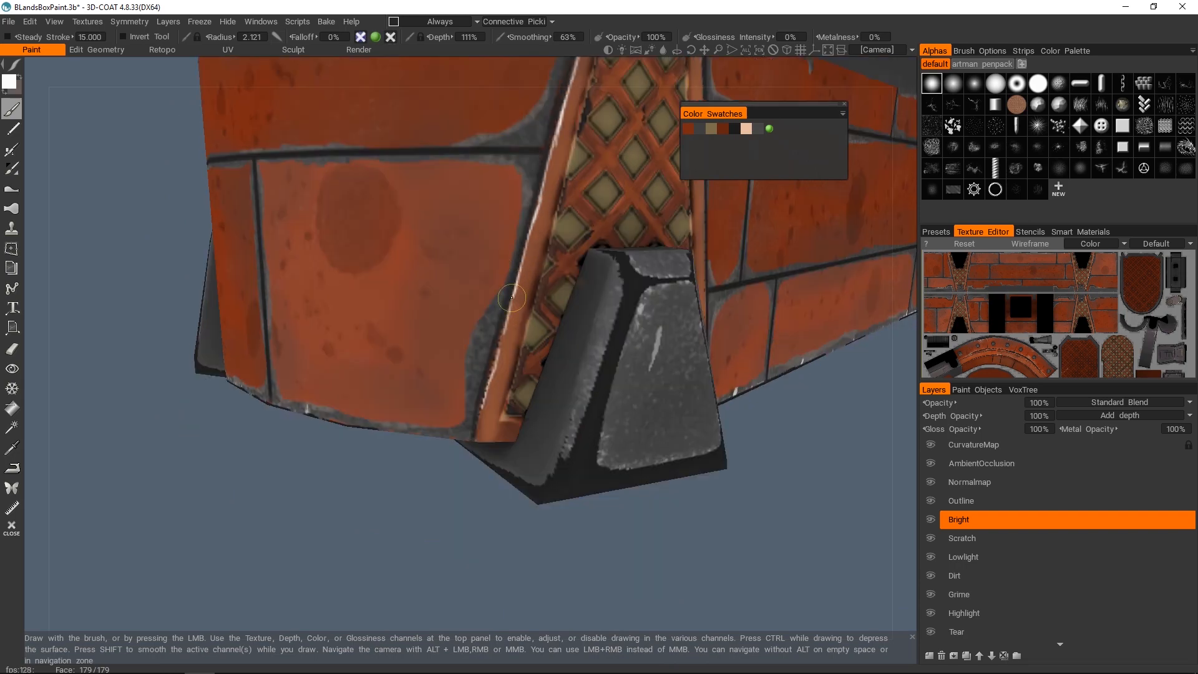
pyautogui.moveTo(503, 321); pyautogui.dragTo(481, 414)
pyautogui.keyDown('alt'); pyautogui.moveTo(482, 407); pyautogui.dragTo(374, 562, button='middle'); pyautogui.keyUp('alt')
# - Paint white edge highlights along the opposite trim bar of the same rear lattice frame
pyautogui.keyDown('alt'); pyautogui.moveTo(462, 399); pyautogui.dragTo(399, 374); pyautogui.keyUp('alt')
pyautogui.moveTo(501, 178); pyautogui.dragTo(502, 197)
pyautogui.keyDown('alt'); pyautogui.moveTo(526, 365); pyautogui.dragTo(496, 191, button='middle'); pyautogui.keyUp('alt')
pyautogui.moveTo(496, 200); pyautogui.dragTo(526, 394)
pyautogui.keyDown('alt'); pyautogui.moveTo(512, 163); pyautogui.dragTo(530, 347, button='middle'); pyautogui.keyUp('alt')
# - Add white highlights to the bolt, the lattice panel's upper edge and the top edge of the metal plate at the rear corner
pyautogui.keyDown('alt'); pyautogui.moveTo(529, 347); pyautogui.dragTo(546, 374); pyautogui.keyUp('alt')
pyautogui.moveTo(445, 244); pyautogui.dragTo(460, 235)
pyautogui.keyDown('alt'); pyautogui.moveTo(461, 281); pyautogui.dragTo(477, 252); pyautogui.keyUp('alt')
pyautogui.moveTo(418, 285)
pyautogui.mouseDown()
pyautogui.moveTo(433, 273)
pyautogui.moveTo(508, 273)
pyautogui.mouseUp()
pyautogui.keyDown('alt'); pyautogui.moveTo(499, 250); pyautogui.dragTo(508, 300, button='middle'); pyautogui.keyUp('alt')
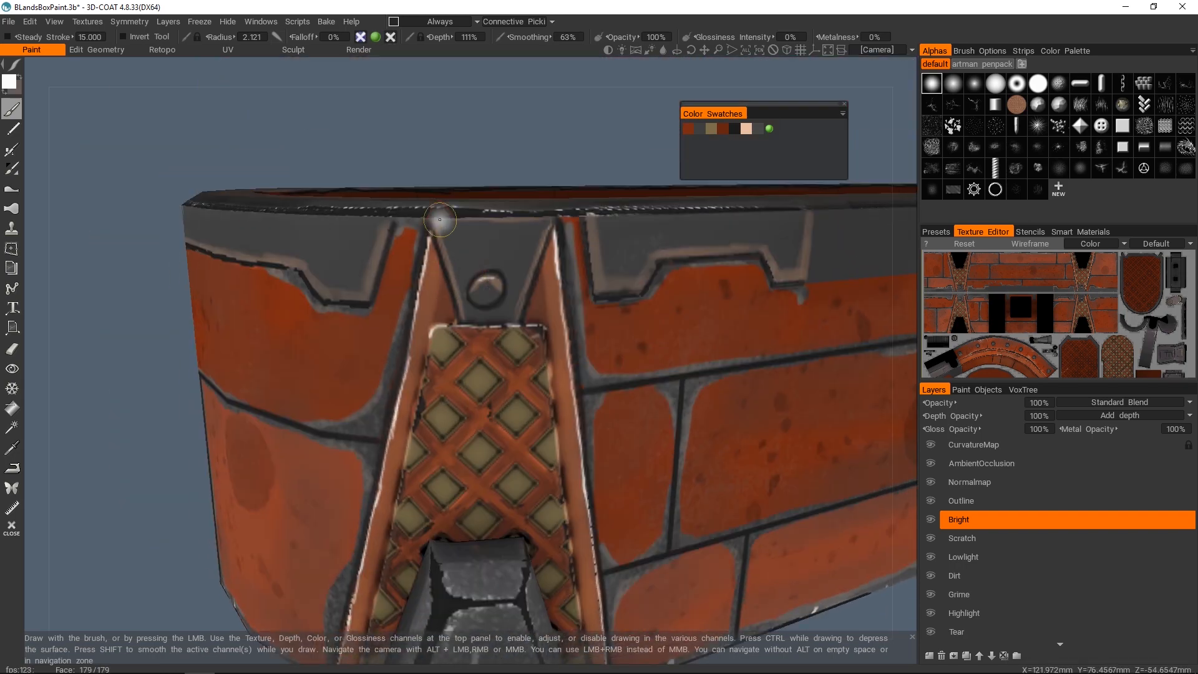
pyautogui.moveTo(442, 221); pyautogui.dragTo(467, 221)
pyautogui.scroll(-4, 484, 246)
pyautogui.scroll(5, 484, 248)
pyautogui.keyDown('alt'); pyautogui.moveTo(499, 531); pyautogui.dragTo(462, 249, button='middle'); pyautogui.keyUp('alt')
pyautogui.moveTo(427, 330); pyautogui.dragTo(508, 305)
pyautogui.scroll(-6, 499, 306)
pyautogui.keyDown('alt'); pyautogui.moveTo(499, 306); pyautogui.dragTo(449, 286); pyautogui.keyUp('alt')
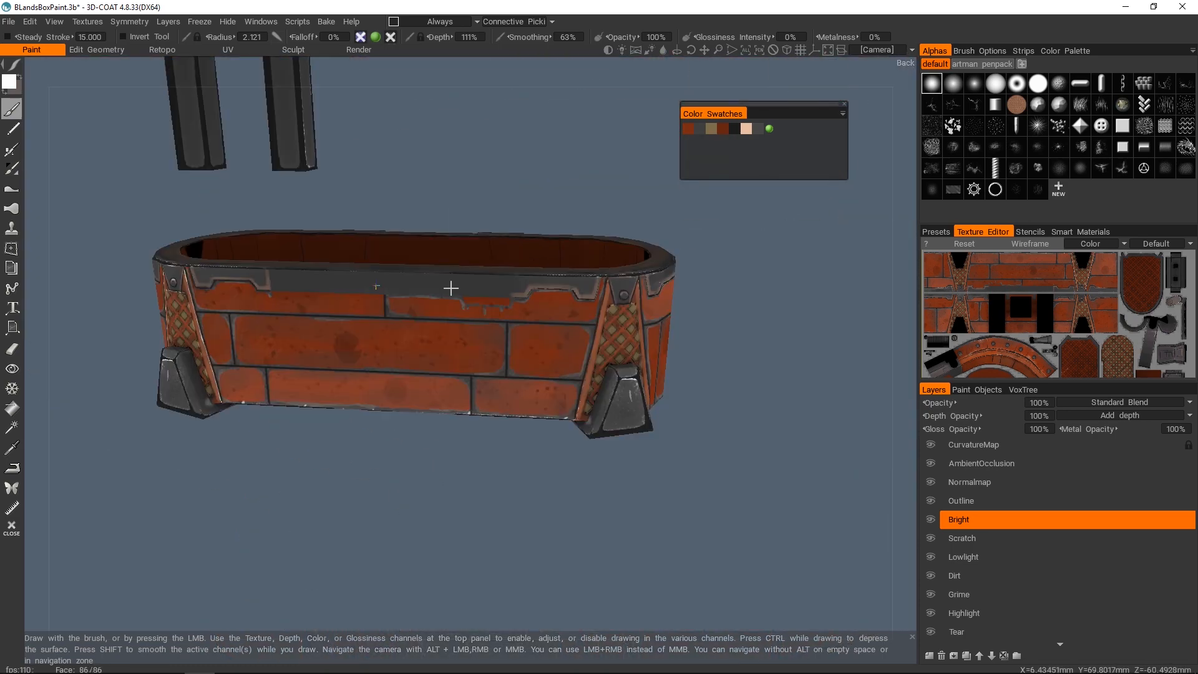
# - Paint white edge highlights along the trim bars of the other rear corner's lattice frame with a 2.121 brush radius
pyautogui.scroll(4, 449, 286)
pyautogui.keyDown('alt'); pyautogui.moveTo(561, 268); pyautogui.dragTo(476, 246, button='middle'); pyautogui.keyUp('alt')
pyautogui.moveTo(476, 245)
pyautogui.keyDown('alt'); pyautogui.mouseDown()
pyautogui.moveTo(499, 237)
pyautogui.moveTo(465, 275)
pyautogui.mouseUp(); pyautogui.keyUp('alt')
pyautogui.moveTo(431, 218); pyautogui.dragTo(499, 221)
pyautogui.moveTo(499, 250)
pyautogui.keyDown('alt'); pyautogui.mouseDown()
pyautogui.moveTo(445, 246)
pyautogui.moveTo(463, 337)
pyautogui.mouseUp(); pyautogui.keyUp('alt')
pyautogui.keyDown('alt'); pyautogui.moveTo(463, 375); pyautogui.dragTo(430, 299, button='middle'); pyautogui.keyUp('alt')
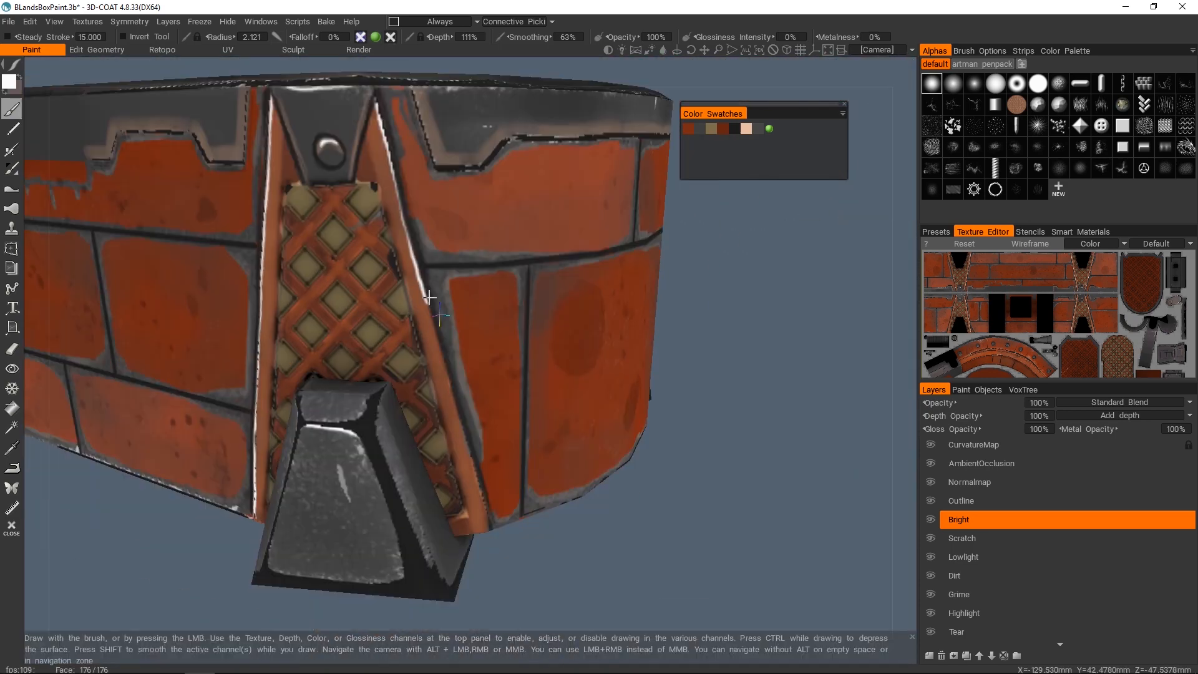
pyautogui.moveTo(420, 281); pyautogui.dragTo(433, 329)
# - Paint thin white highlights along the edges of the rear wall's middle bricks with a 1.099 brush radius
pyautogui.scroll(-5, 450, 361)
pyautogui.keyDown('alt'); pyautogui.moveTo(655, 274); pyautogui.dragTo(524, 265); pyautogui.keyUp('alt')
pyautogui.scroll(4, 524, 266)
pyautogui.moveTo(231, 293); pyautogui.dragTo(218, 312, button='right')
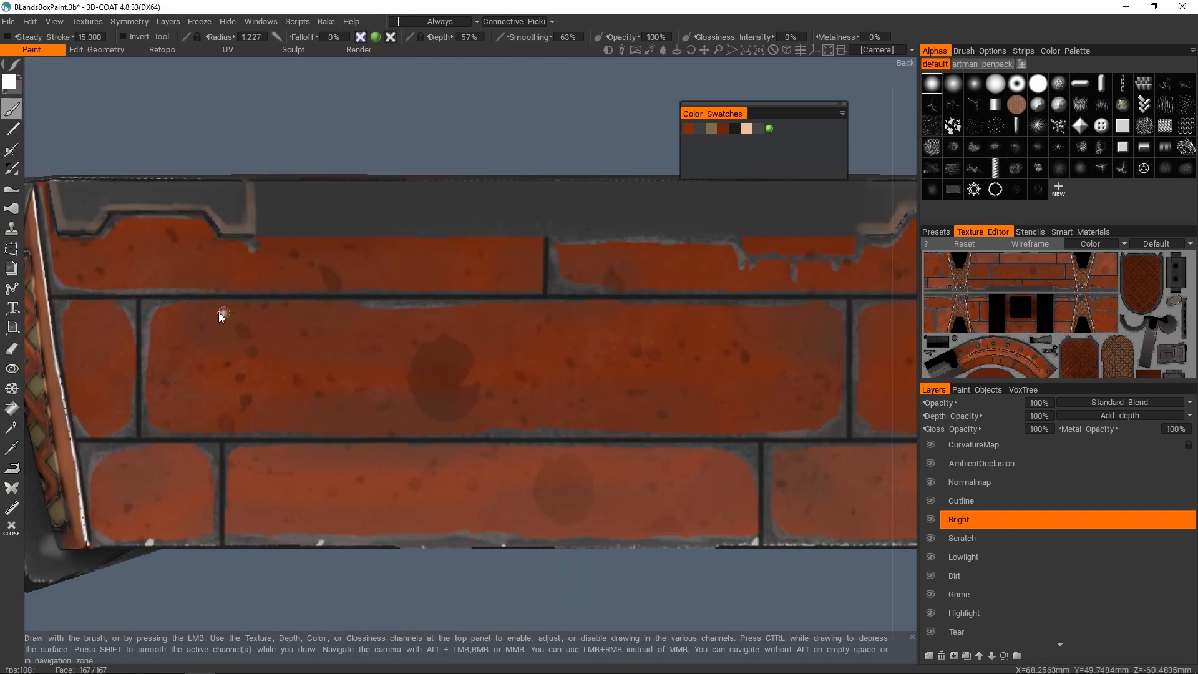
pyautogui.keyDown('alt'); pyautogui.moveTo(562, 301); pyautogui.dragTo(554, 339); pyautogui.keyUp('alt')
pyautogui.scroll(4, 554, 339)
pyautogui.moveTo(702, 313); pyautogui.dragTo(839, 313)
pyautogui.moveTo(354, 307)
pyautogui.mouseDown()
pyautogui.moveTo(508, 307)
pyautogui.moveTo(399, 302)
pyautogui.moveTo(421, 291)
pyautogui.mouseUp()
pyautogui.moveTo(421, 291)
pyautogui.keyDown('alt'); pyautogui.mouseDown()
pyautogui.moveTo(465, 297)
pyautogui.moveTo(287, 295)
pyautogui.moveTo(287, 414)
pyautogui.mouseUp(); pyautogui.keyUp('alt')
pyautogui.scroll(-5, 362, 414)
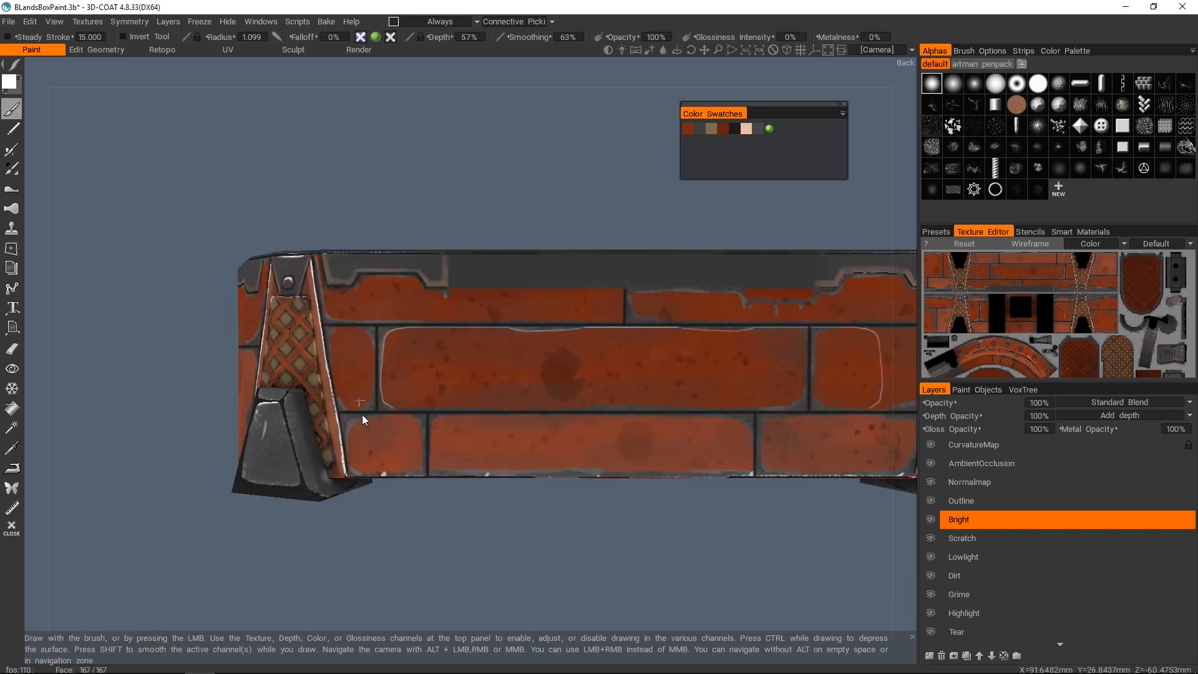
# - Highlight the notched lower edges of the metal trim plates at the front-left corner and the left end in white
pyautogui.moveTo(362, 414)
pyautogui.keyDown('alt'); pyautogui.mouseDown()
pyautogui.moveTo(611, 350)
pyautogui.moveTo(612, 325)
pyautogui.mouseUp(); pyautogui.keyUp('alt')
pyautogui.scroll(3, 683, 257)
pyautogui.scroll(-3, 682, 257)
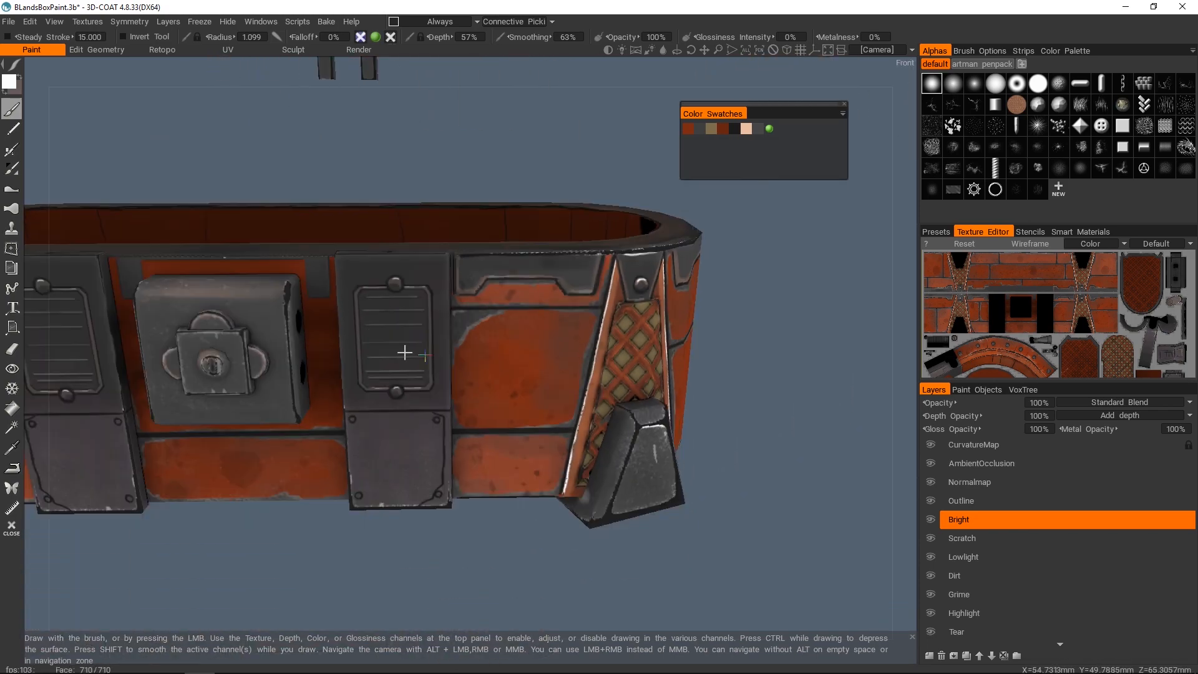
pyautogui.keyDown('alt'); pyautogui.moveTo(404, 353); pyautogui.dragTo(474, 355); pyautogui.keyUp('alt')
pyautogui.scroll(4, 405, 355)
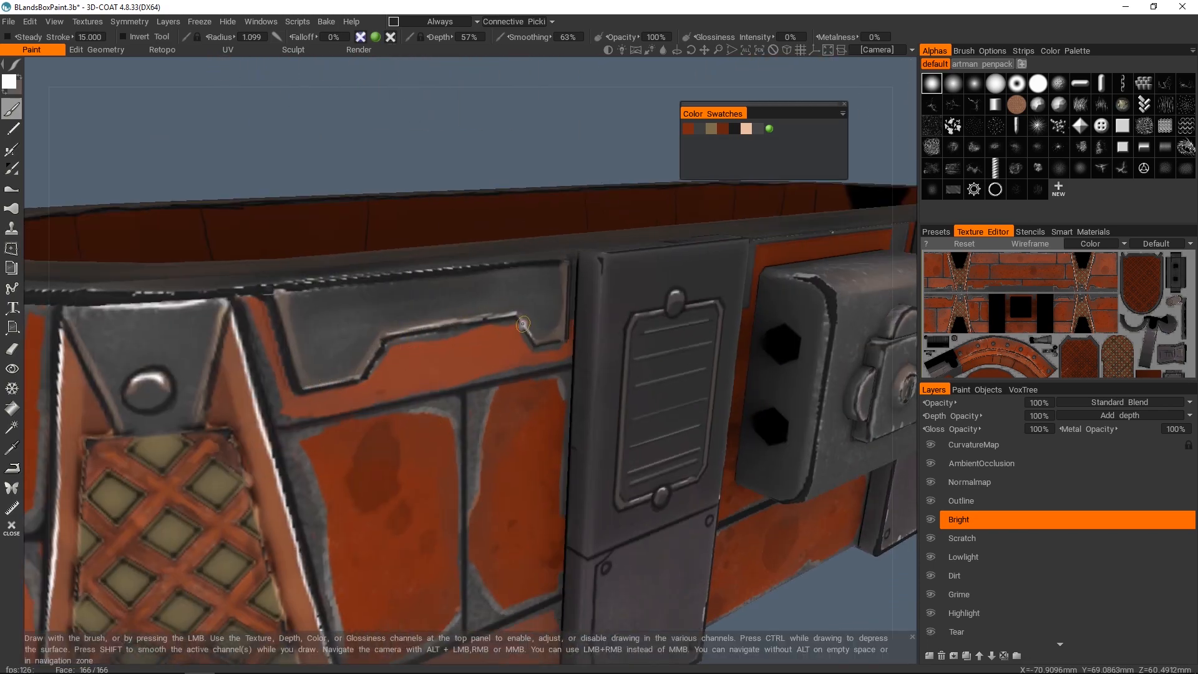
pyautogui.moveTo(523, 324); pyautogui.dragTo(552, 344)
pyautogui.scroll(-3, 546, 345)
pyautogui.moveTo(349, 356)
pyautogui.keyDown('alt'); pyautogui.mouseDown()
pyautogui.moveTo(446, 370)
pyautogui.moveTo(499, 318)
pyautogui.moveTo(560, 337)
pyautogui.mouseUp(); pyautogui.keyUp('alt')
pyautogui.scroll(3, 576, 303)
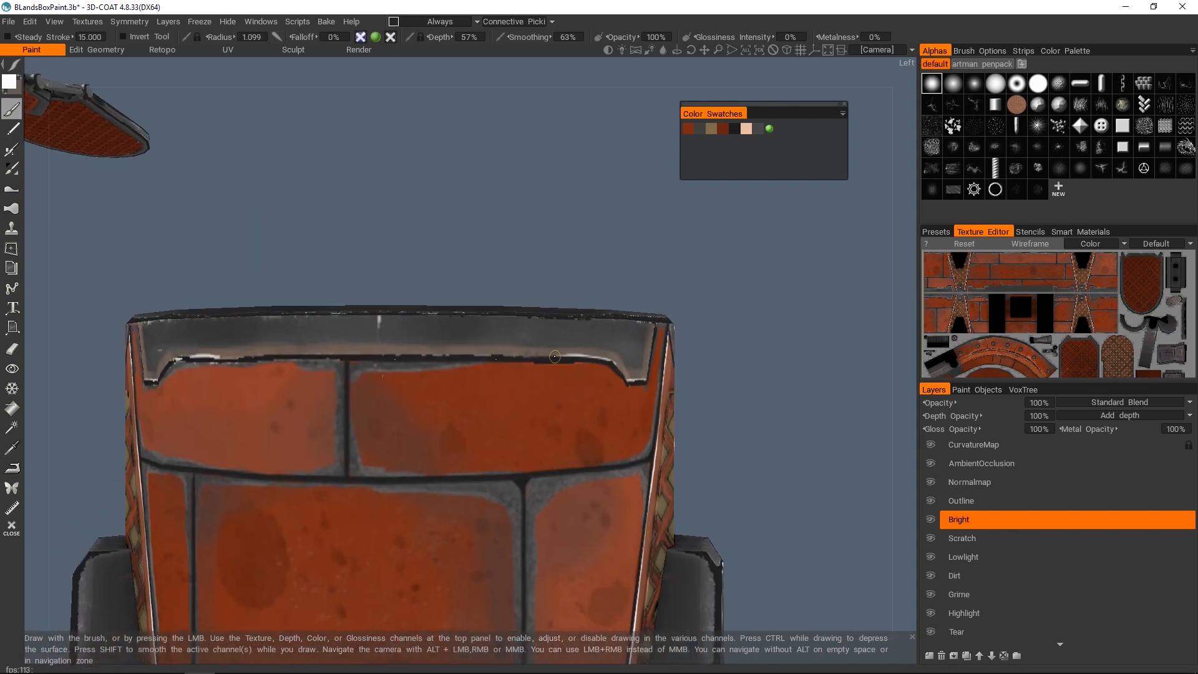
pyautogui.scroll(-4, 409, 353)
# - Add white highlights to the raised frame of the slotted metal panel on the crate's front
pyautogui.keyDown('alt'); pyautogui.moveTo(409, 354); pyautogui.dragTo(454, 368); pyautogui.keyUp('alt')
pyautogui.scroll(6, 454, 368)
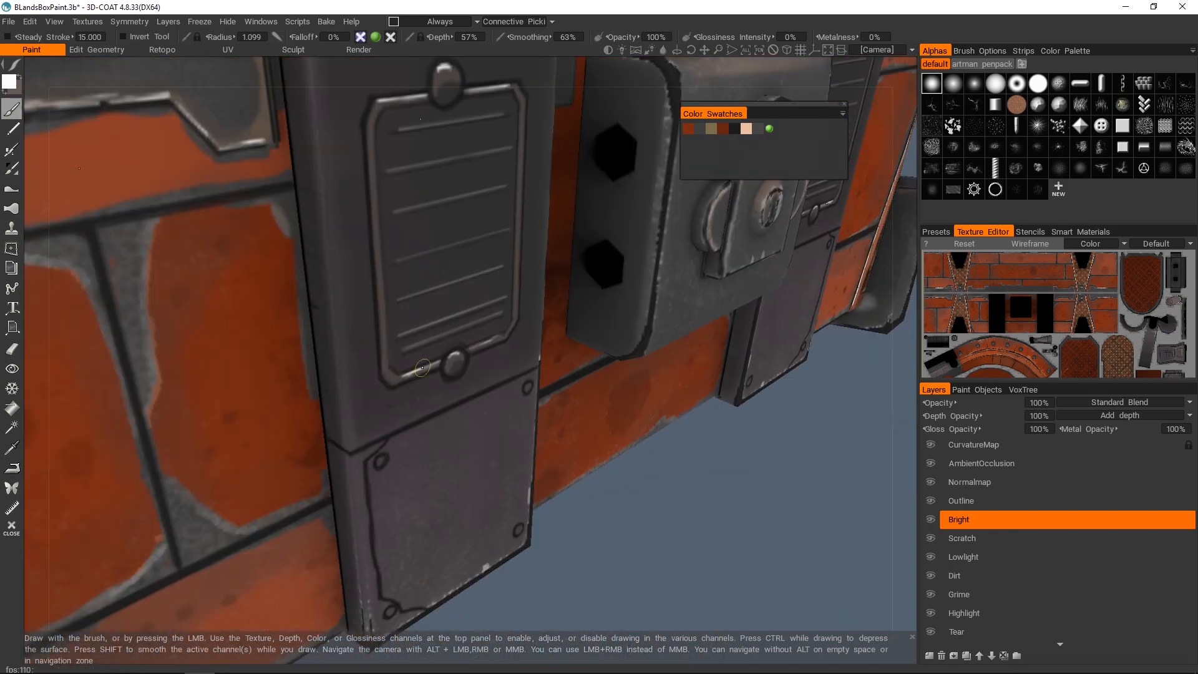
pyautogui.scroll(-3, 422, 367)
pyautogui.keyDown('alt'); pyautogui.moveTo(452, 293); pyautogui.dragTo(440, 255); pyautogui.keyUp('alt')
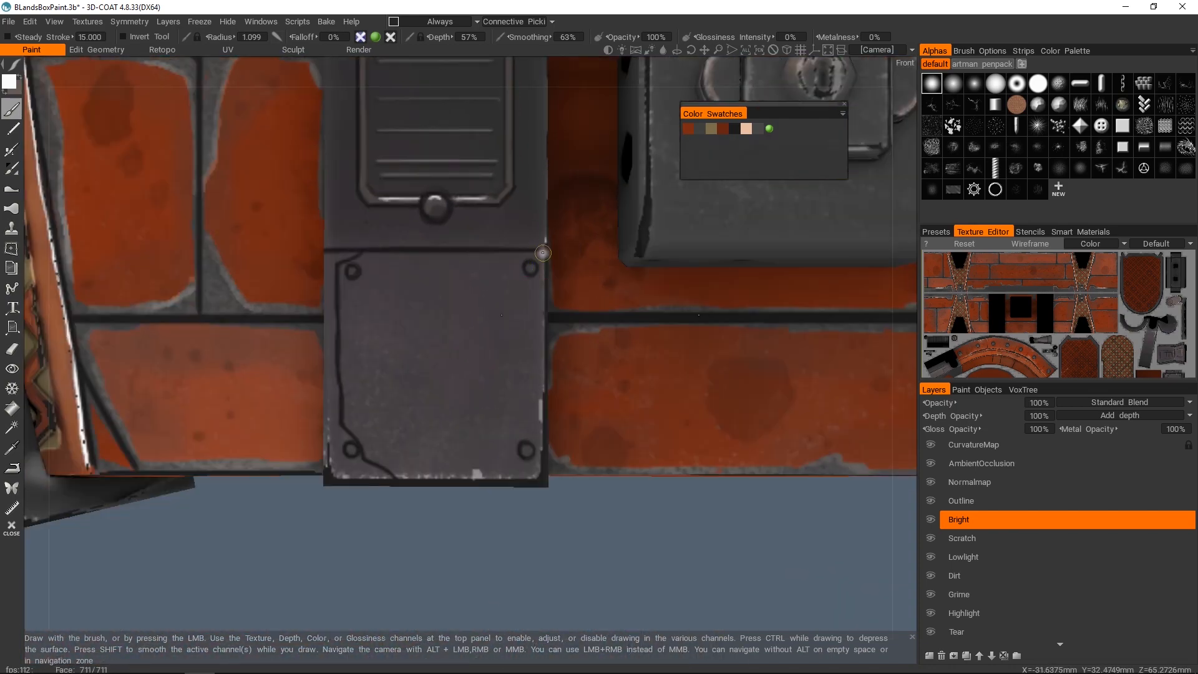
# - Paint white highlights around the cut-corner outline and the bolts of the metal plate below the slotted panel
pyautogui.scroll(4, 439, 256)
pyautogui.moveTo(435, 446); pyautogui.dragTo(468, 479)
pyautogui.scroll(3, 468, 337)
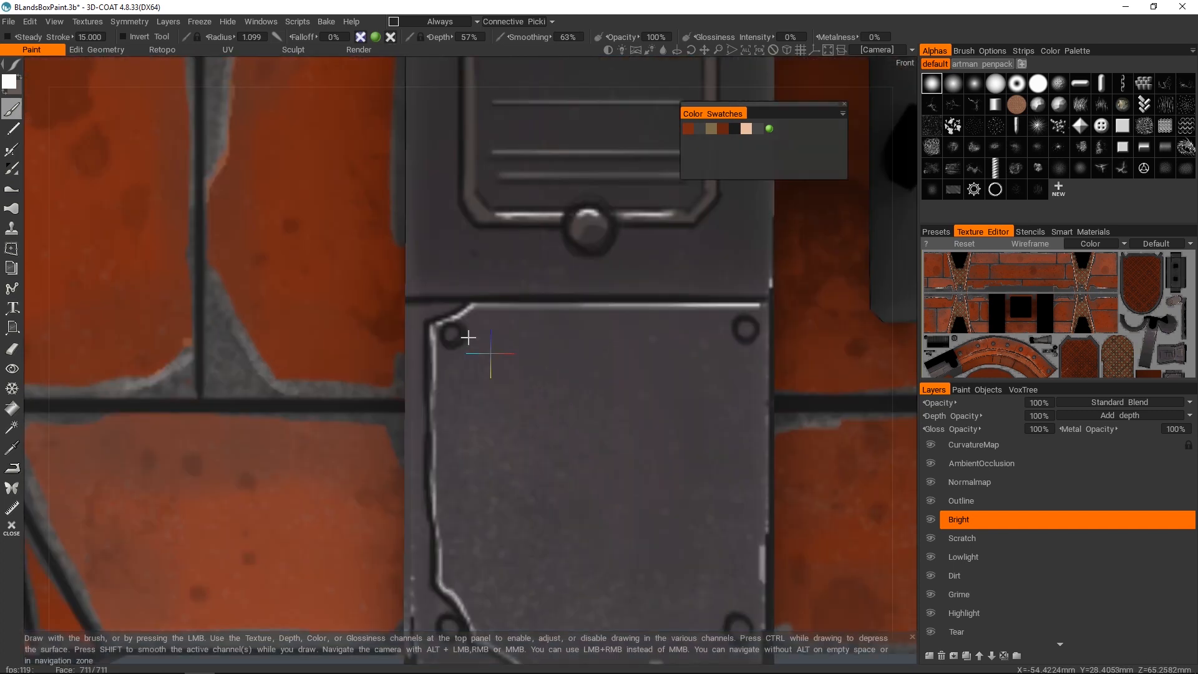
pyautogui.moveTo(439, 320); pyautogui.dragTo(448, 317)
pyautogui.moveTo(762, 310); pyautogui.dragTo(770, 307)
pyautogui.moveTo(498, 328); pyautogui.dragTo(506, 326)
pyautogui.moveTo(798, 321); pyautogui.dragTo(806, 318)
pyautogui.scroll(-5, 623, 325)
pyautogui.moveTo(571, 324)
pyautogui.keyDown('alt'); pyautogui.mouseDown()
pyautogui.moveTo(629, 358)
pyautogui.moveTo(481, 368)
pyautogui.mouseUp(); pyautogui.keyUp('alt')
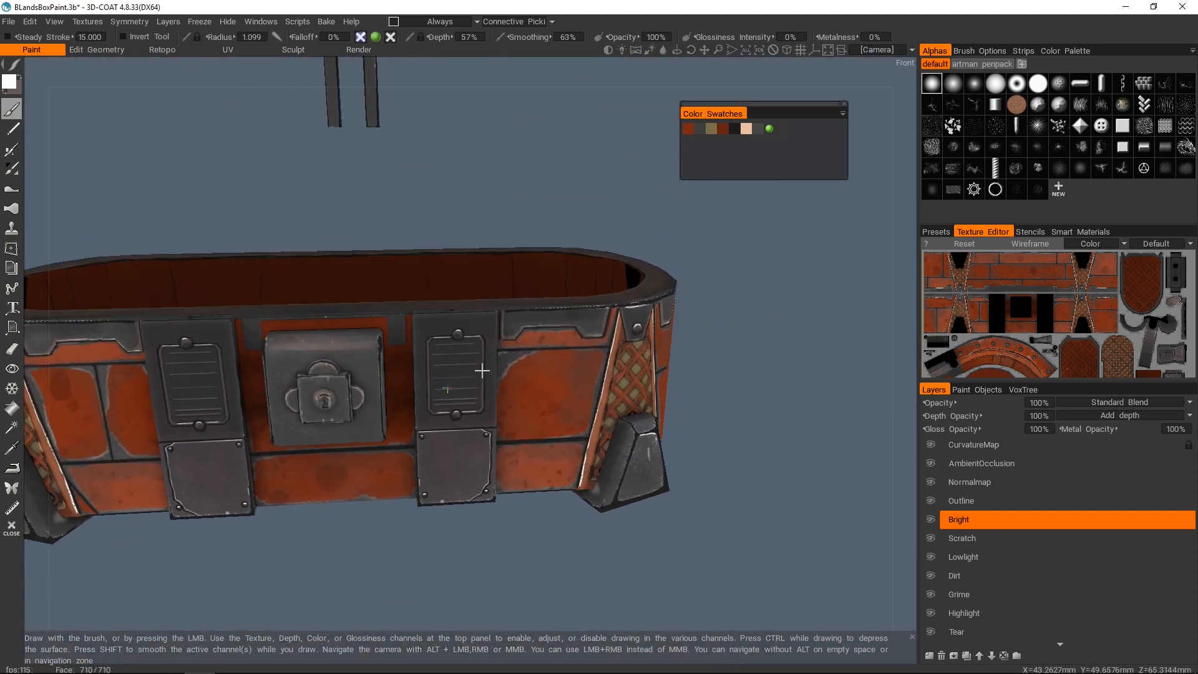
# - Highlight the notched edge of the front-right metal trim plate and set the Bright layer's opacity to 80%
pyautogui.scroll(4, 472, 291)
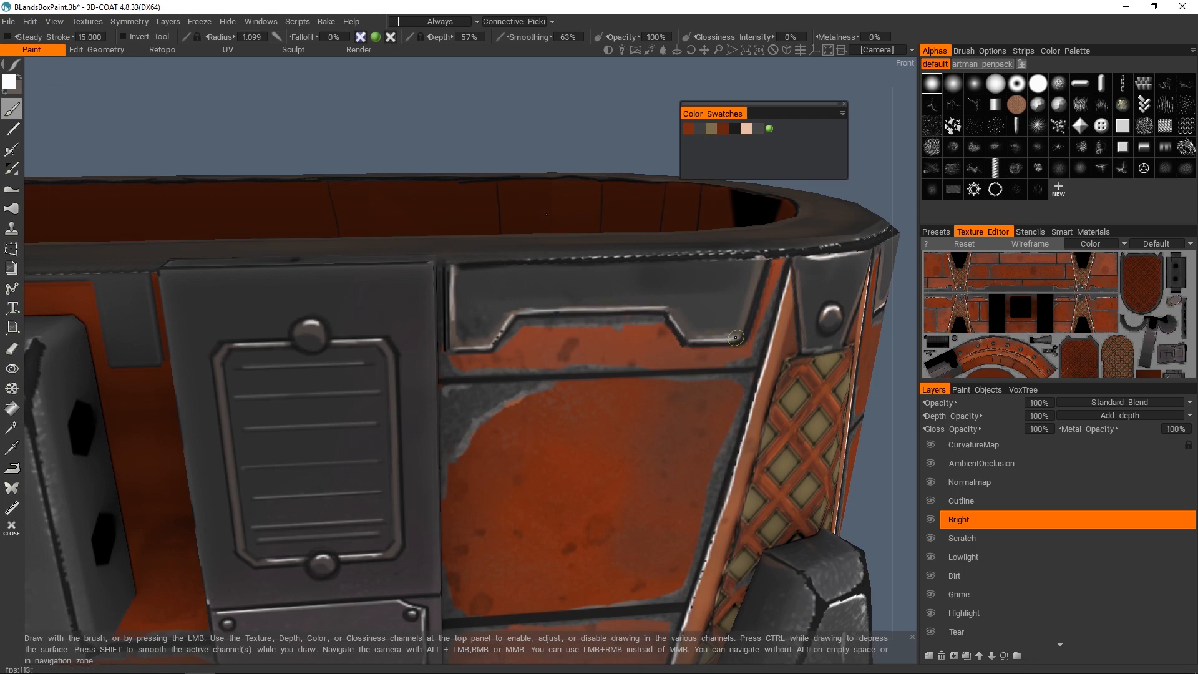
pyautogui.scroll(-5, 718, 339)
pyautogui.moveTo(690, 343)
pyautogui.keyDown('alt'); pyautogui.mouseDown()
pyautogui.moveTo(557, 335)
pyautogui.moveTo(513, 371)
pyautogui.moveTo(444, 365)
pyautogui.moveTo(531, 368)
pyautogui.mouseUp(); pyautogui.keyUp('alt')
pyautogui.scroll(5, 556, 335)
pyautogui.scroll(4, 444, 365)
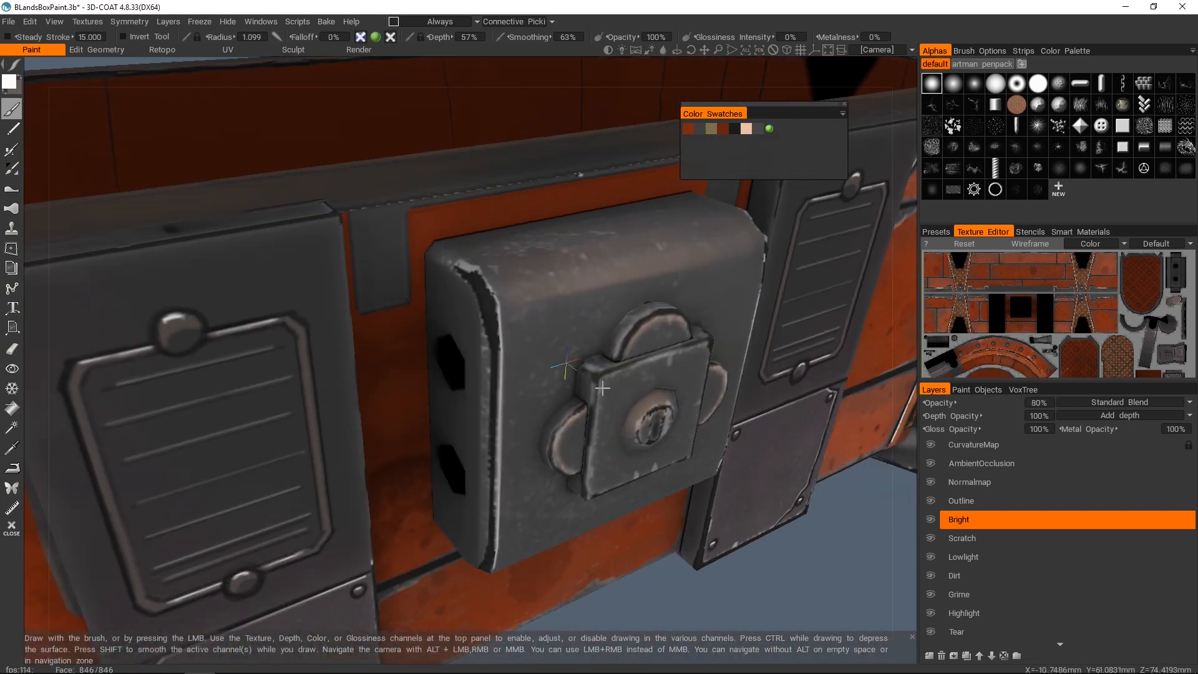
# - Add white edge highlights to the lock box and the chipped upper corner of the large front-right brick
pyautogui.scroll(3, 532, 343)
pyautogui.moveTo(461, 385); pyautogui.dragTo(476, 421)
pyautogui.scroll(-2, 476, 412)
pyautogui.moveTo(450, 349)
pyautogui.keyDown('alt'); pyautogui.mouseDown()
pyautogui.moveTo(494, 360)
pyautogui.moveTo(426, 375)
pyautogui.moveTo(437, 337)
pyautogui.mouseUp(); pyautogui.keyUp('alt')
pyautogui.scroll(-4, 536, 343)
pyautogui.scroll(4, 563, 263)
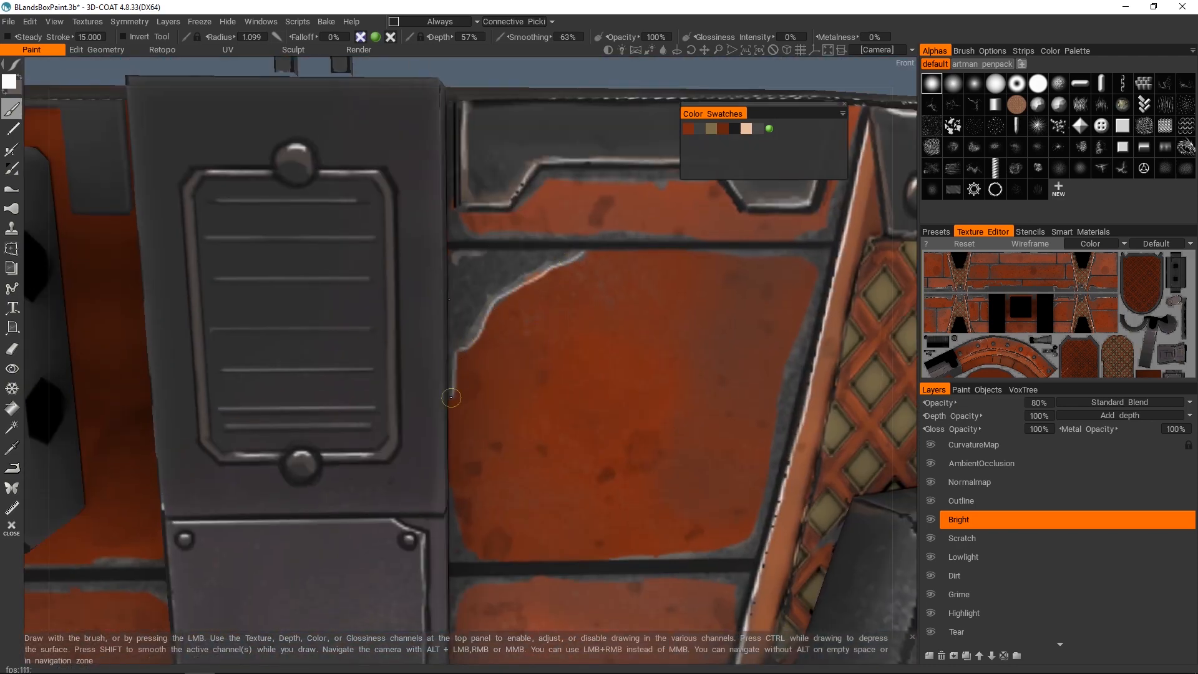
# - Highlight the lower and side edges of the large front-right brick with a 1.407 brush radius and 36% depth
pyautogui.scroll(-5, 474, 387)
pyautogui.keyDown('alt'); pyautogui.moveTo(530, 368); pyautogui.dragTo(313, 340); pyautogui.keyUp('alt')
pyautogui.keyDown('alt'); pyautogui.moveTo(461, 376); pyautogui.dragTo(380, 295); pyautogui.keyUp('alt')
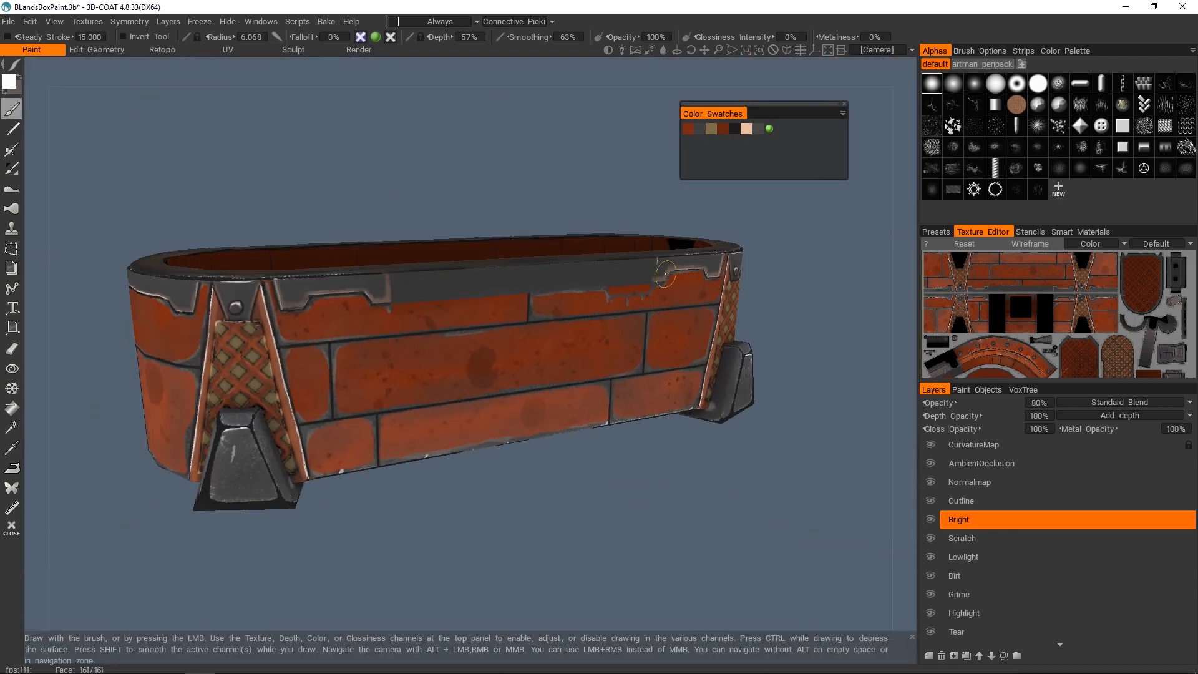
pyautogui.keyDown('alt'); pyautogui.moveTo(476, 332); pyautogui.dragTo(521, 315); pyautogui.keyUp('alt')
pyautogui.scroll(2, 521, 318)
pyautogui.scroll(5, 596, 329)
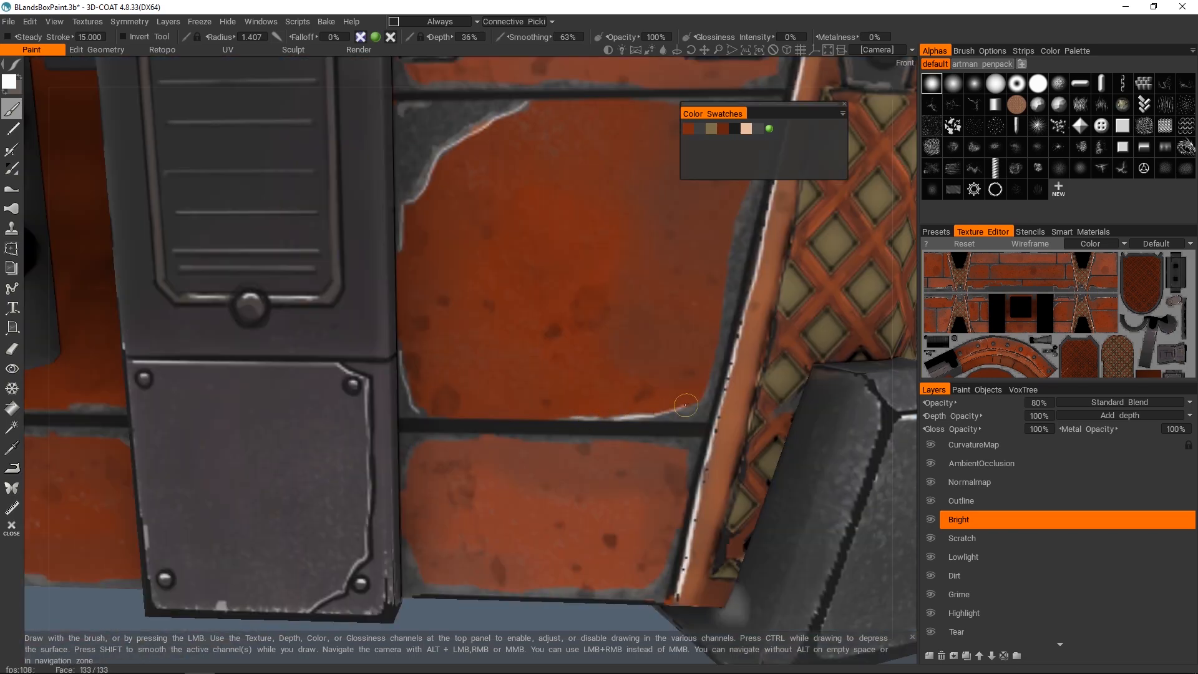
pyautogui.scroll(-2, 593, 269)
pyautogui.keyDown('alt'); pyautogui.moveTo(565, 429); pyautogui.dragTo(588, 333); pyautogui.keyUp('alt')
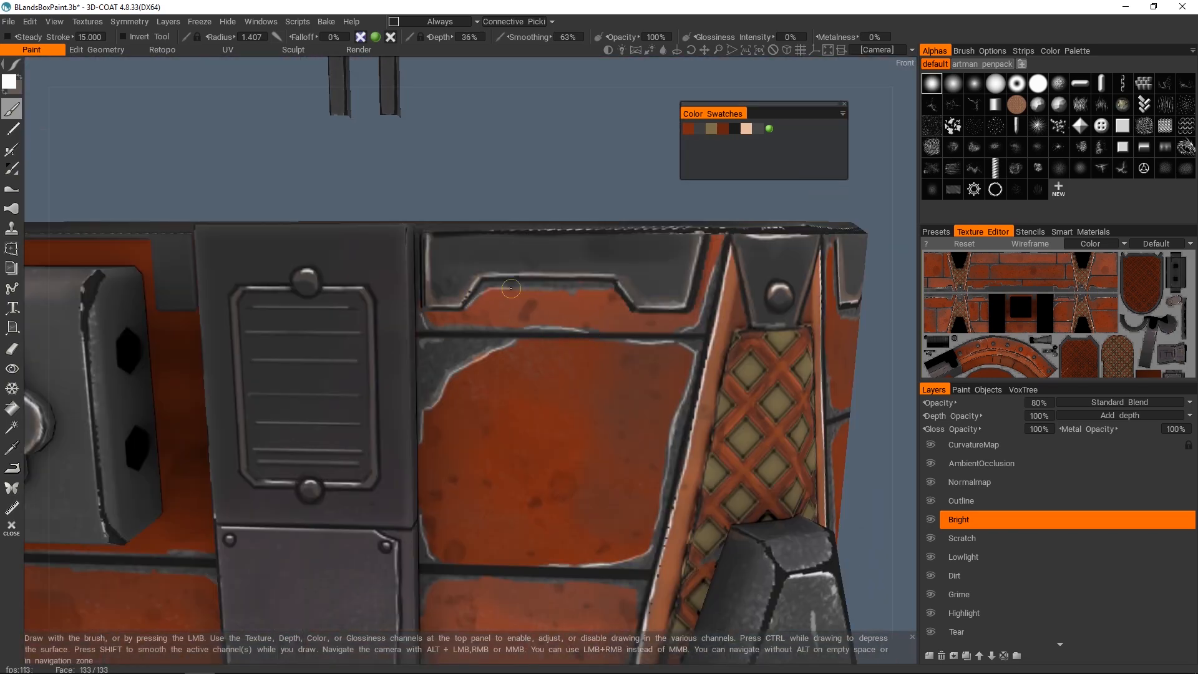
# - Paint white edge highlights around the lower front-right brick and the two bricks beside the front-left lattice frame
pyautogui.keyDown('alt'); pyautogui.moveTo(510, 287); pyautogui.dragTo(413, 402); pyautogui.keyUp('alt')
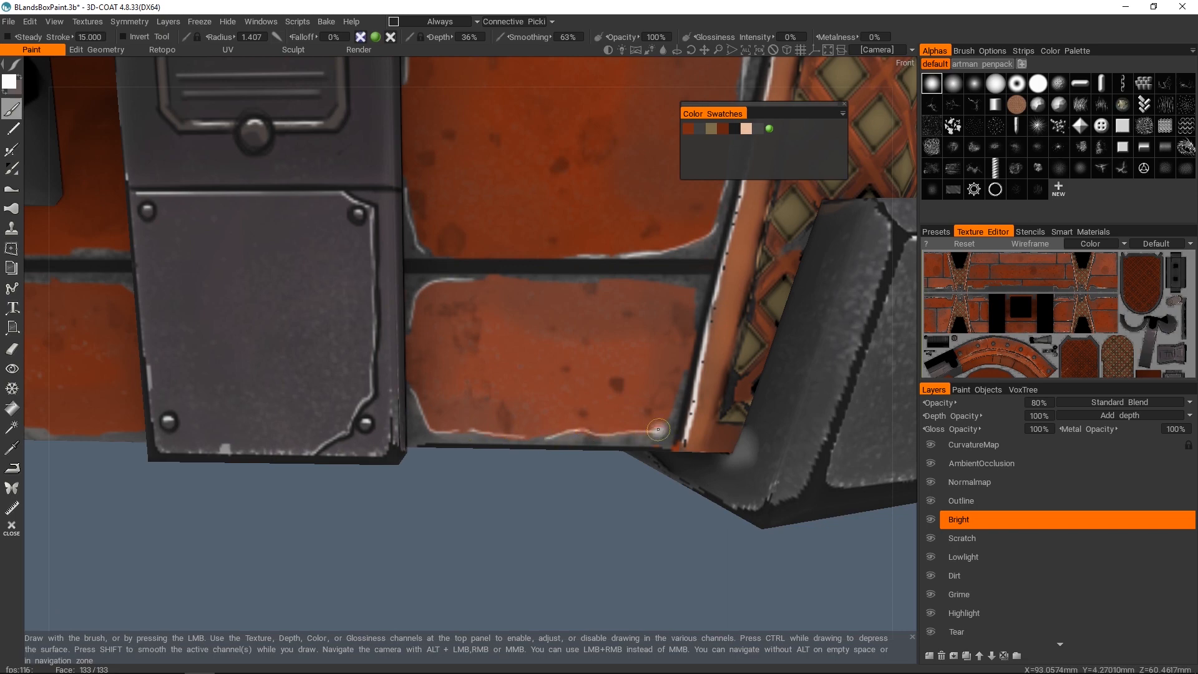
pyautogui.keyDown('alt'); pyautogui.moveTo(566, 281); pyautogui.dragTo(324, 353); pyautogui.keyUp('alt')
pyautogui.keyDown('alt'); pyautogui.moveTo(408, 290); pyautogui.dragTo(418, 192); pyautogui.keyUp('alt')
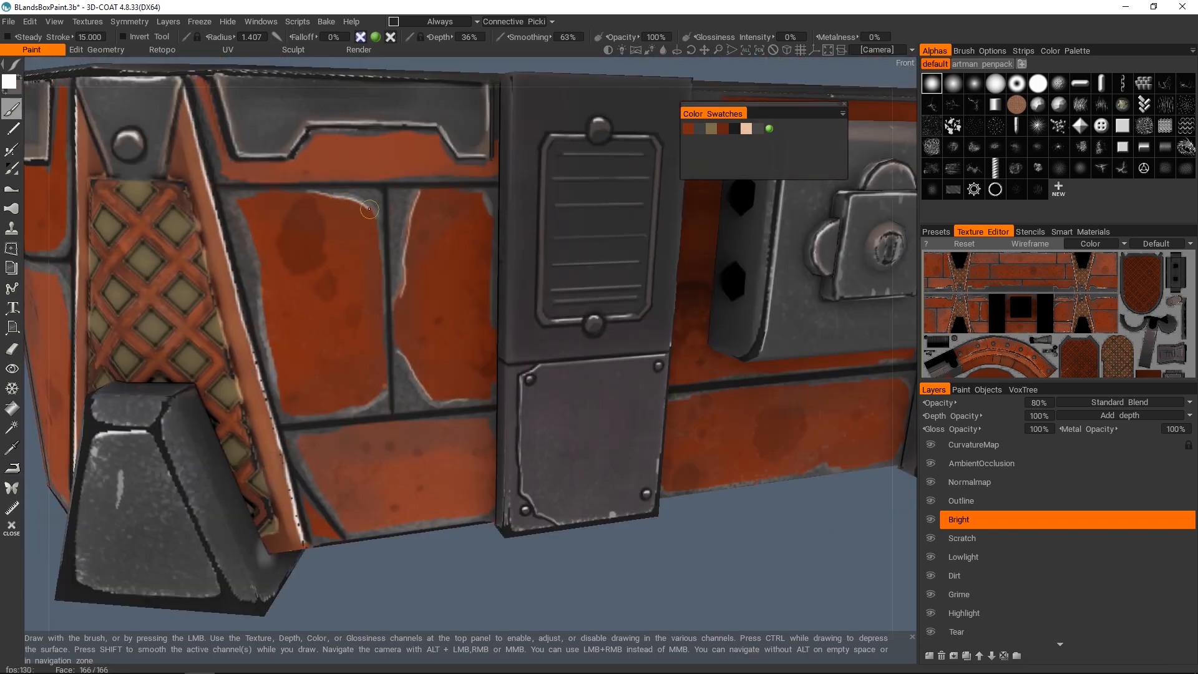
pyautogui.keyDown('alt'); pyautogui.moveTo(373, 398); pyautogui.dragTo(503, 359); pyautogui.keyUp('alt')
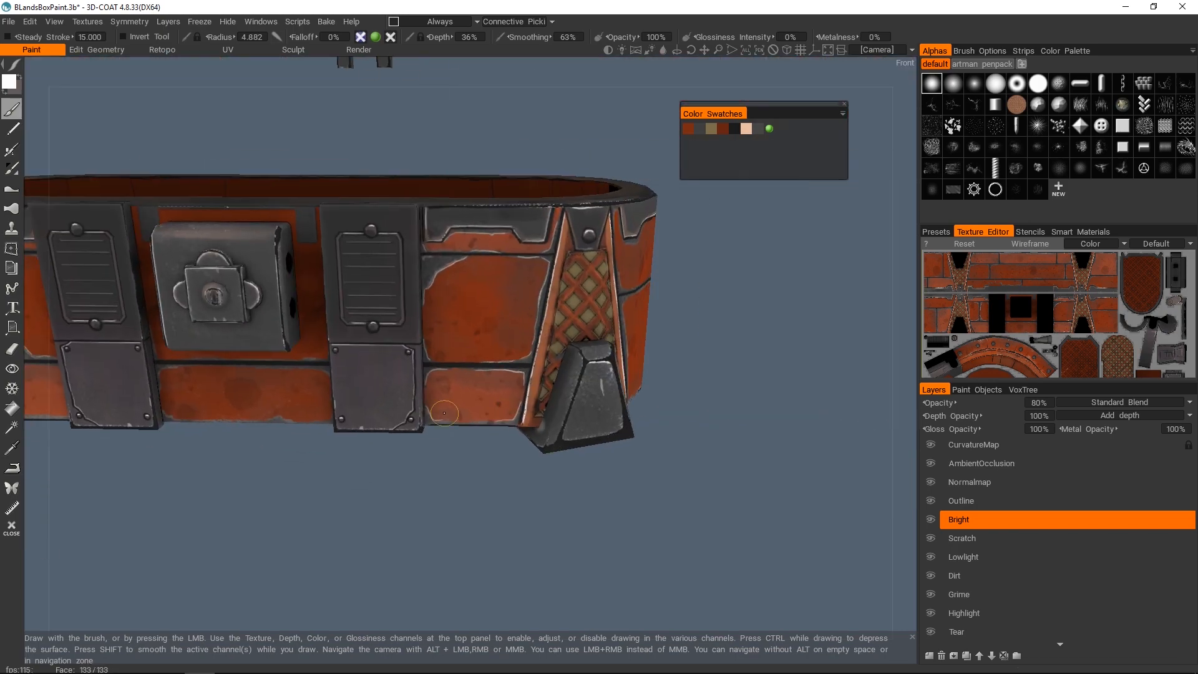
# - Examine the painted edge highlights on the crate's front and rim from several angles
pyautogui.keyDown('alt'); pyautogui.moveTo(443, 412); pyautogui.dragTo(433, 379); pyautogui.keyUp('alt')
pyautogui.keyDown('alt'); pyautogui.moveTo(494, 274); pyautogui.dragTo(424, 287); pyautogui.keyUp('alt')
pyautogui.keyDown('alt'); pyautogui.moveTo(342, 305); pyautogui.dragTo(401, 329); pyautogui.keyUp('alt')
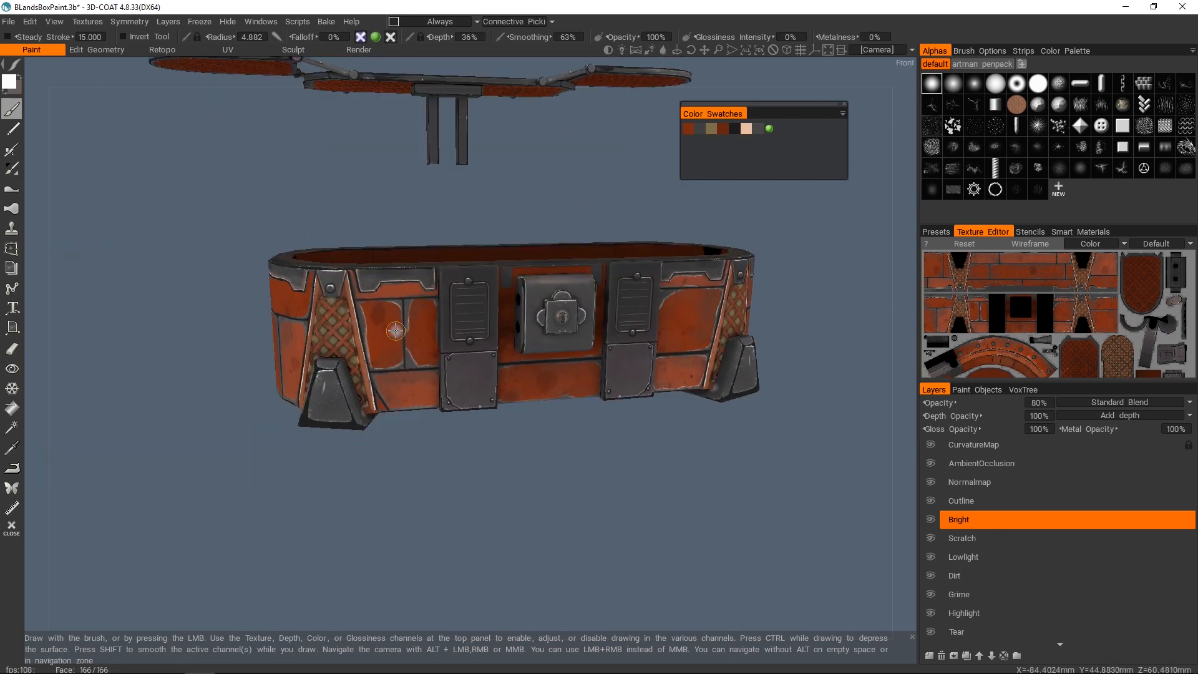
pyautogui.keyDown('alt'); pyautogui.moveTo(490, 333); pyautogui.dragTo(497, 286, button='middle'); pyautogui.keyUp('alt')
pyautogui.keyDown('alt'); pyautogui.moveTo(497, 286); pyautogui.dragTo(396, 238, button='right'); pyautogui.keyUp('alt')
pyautogui.keyDown('alt'); pyautogui.moveTo(396, 238); pyautogui.dragTo(368, 200); pyautogui.keyUp('alt')
pyautogui.moveTo(368, 199)
pyautogui.keyDown('alt'); pyautogui.mouseDown(button='middle')
pyautogui.moveTo(341, 105)
pyautogui.moveTo(248, 106)
pyautogui.moveTo(349, 283)
pyautogui.mouseUp(button='middle'); pyautogui.keyUp('alt')
pyautogui.moveTo(350, 284); pyautogui.dragTo(362, 284, button='right')
pyautogui.keyDown('alt'); pyautogui.moveTo(534, 285); pyautogui.dragTo(471, 312, button='right'); pyautogui.keyUp('alt')
pyautogui.keyDown('alt'); pyautogui.moveTo(471, 312); pyautogui.dragTo(500, 379); pyautogui.keyUp('alt')
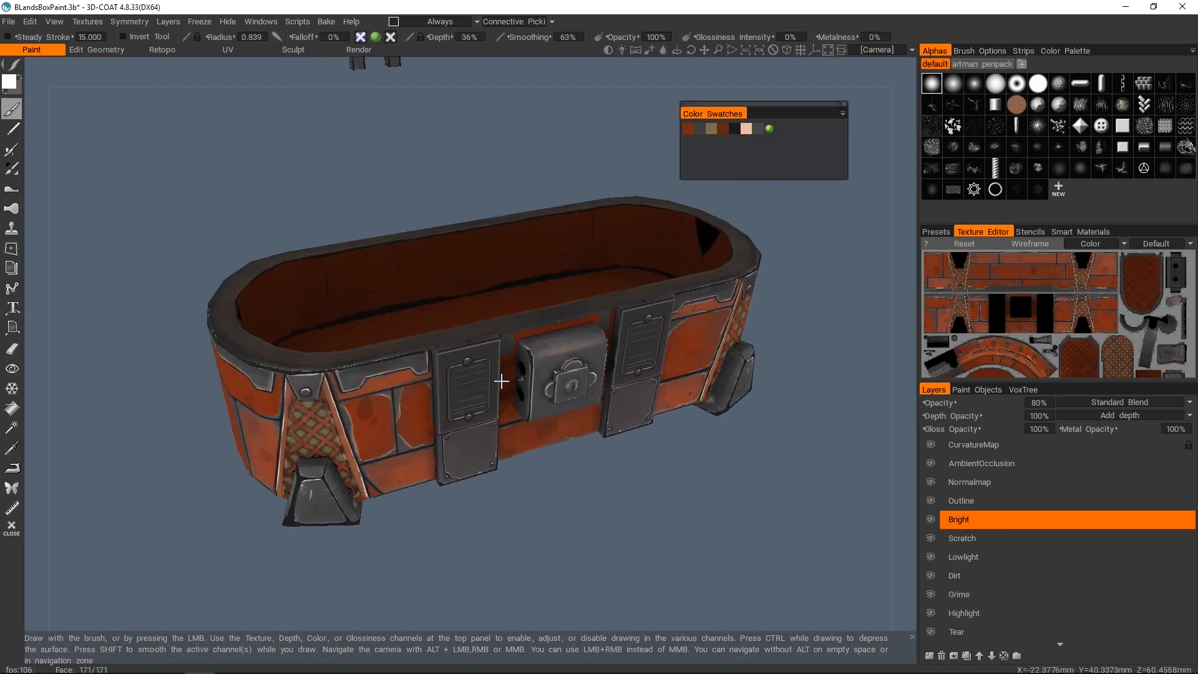
pyautogui.keyDown('alt'); pyautogui.moveTo(499, 380); pyautogui.dragTo(491, 357, button='right'); pyautogui.keyUp('alt')
pyautogui.keyDown('alt'); pyautogui.moveTo(491, 358); pyautogui.dragTo(400, 340); pyautogui.keyUp('alt')
pyautogui.keyDown('alt'); pyautogui.moveTo(399, 340); pyautogui.dragTo(473, 315, button='middle'); pyautogui.keyUp('alt')
pyautogui.moveTo(484, 441)
pyautogui.keyDown('alt'); pyautogui.mouseDown()
pyautogui.moveTo(508, 477)
pyautogui.moveTo(571, 461)
pyautogui.mouseUp(); pyautogui.keyUp('alt')
pyautogui.keyDown('alt'); pyautogui.moveTo(599, 324); pyautogui.dragTo(562, 353, button='right'); pyautogui.keyUp('alt')
# - Paint a soft white highlight over the bolt and metal plate at the front-left corner on the Highlight layer
pyautogui.click(973, 612)
pyautogui.moveTo(431, 321); pyautogui.dragTo(462, 321, button='right')
pyautogui.press('e')
pyautogui.click(374, 328)
pyautogui.moveTo(479, 373)
pyautogui.keyDown('alt'); pyautogui.mouseDown()
pyautogui.moveTo(463, 337)
pyautogui.moveTo(479, 324)
pyautogui.mouseUp(); pyautogui.keyUp('alt')
pyautogui.keyDown('alt'); pyautogui.moveTo(479, 325); pyautogui.dragTo(485, 342, button='right'); pyautogui.keyUp('alt')
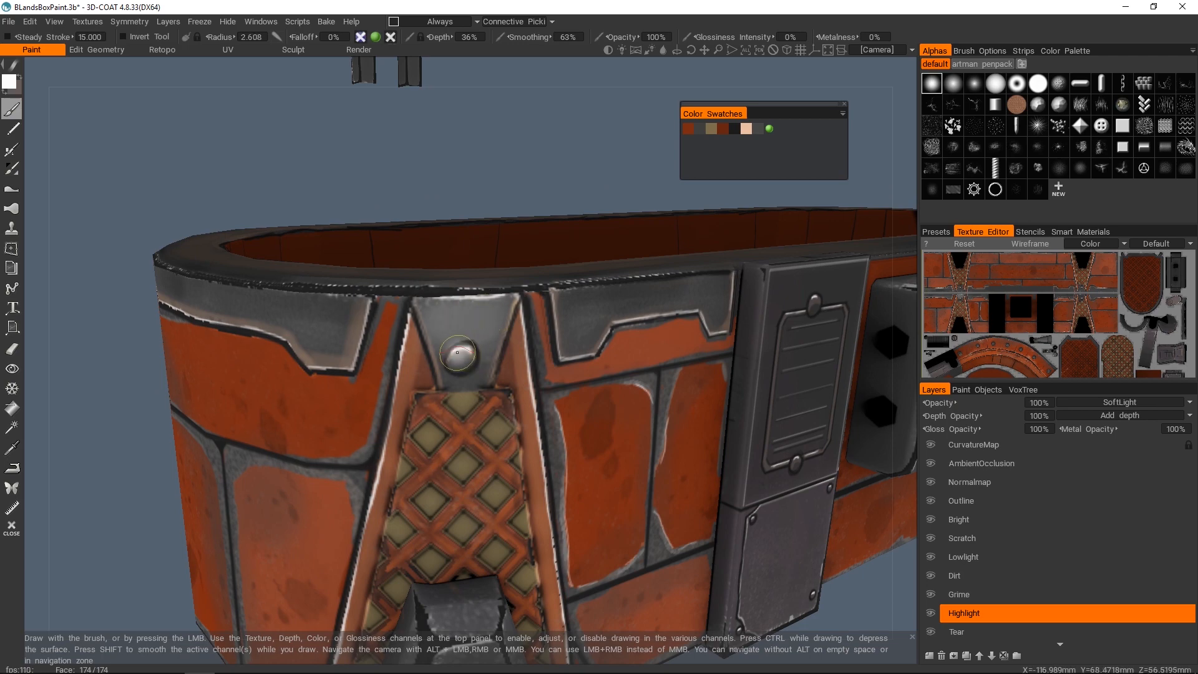
pyautogui.keyDown('alt'); pyautogui.moveTo(457, 352); pyautogui.dragTo(431, 350); pyautogui.keyUp('alt')
pyautogui.keyDown('alt'); pyautogui.moveTo(430, 350); pyautogui.dragTo(408, 343, button='right'); pyautogui.keyUp('alt')
# - Brush soft white highlights across the front-left metal trim plate with a 4.350 brush radius on the Highlight layer
pyautogui.keyDown('alt'); pyautogui.moveTo(568, 343); pyautogui.dragTo(465, 358, button='right'); pyautogui.keyUp('alt')
pyautogui.keyDown('alt'); pyautogui.moveTo(436, 324); pyautogui.dragTo(468, 352); pyautogui.keyUp('alt')
pyautogui.keyDown('alt'); pyautogui.moveTo(611, 354); pyautogui.dragTo(531, 356, button='middle'); pyautogui.keyUp('alt')
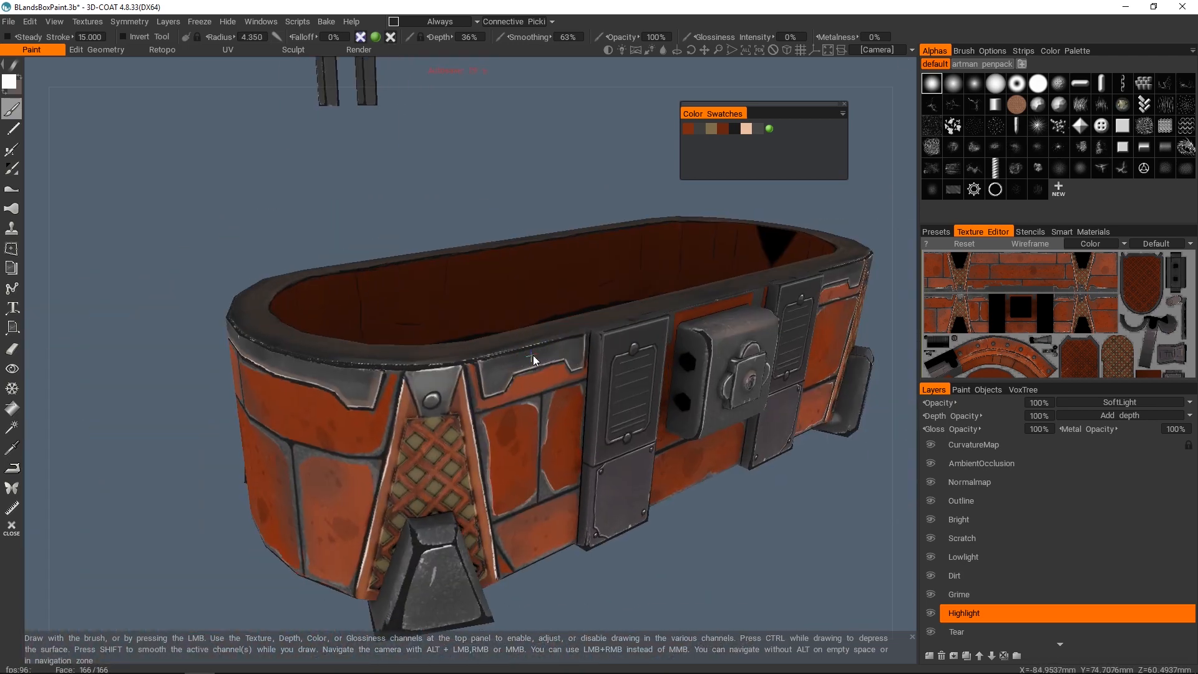
pyautogui.keyDown('alt'); pyautogui.moveTo(531, 357); pyautogui.dragTo(580, 375, button='right'); pyautogui.keyUp('alt')
pyautogui.moveTo(511, 370); pyautogui.dragTo(635, 332)
pyautogui.keyDown('alt'); pyautogui.moveTo(548, 371); pyautogui.dragTo(478, 358, button='right'); pyautogui.keyUp('alt')
# - Brush soft white highlights across the front-right and right-end metal trim plates with a 3.058 brush radius
pyautogui.keyDown('alt'); pyautogui.moveTo(574, 352); pyautogui.dragTo(540, 350); pyautogui.keyUp('alt')
pyautogui.keyDown('alt'); pyautogui.moveTo(611, 352); pyautogui.dragTo(499, 358, button='middle'); pyautogui.keyUp('alt')
pyautogui.keyDown('alt'); pyautogui.moveTo(498, 359); pyautogui.dragTo(560, 379, button='right'); pyautogui.keyUp('alt')
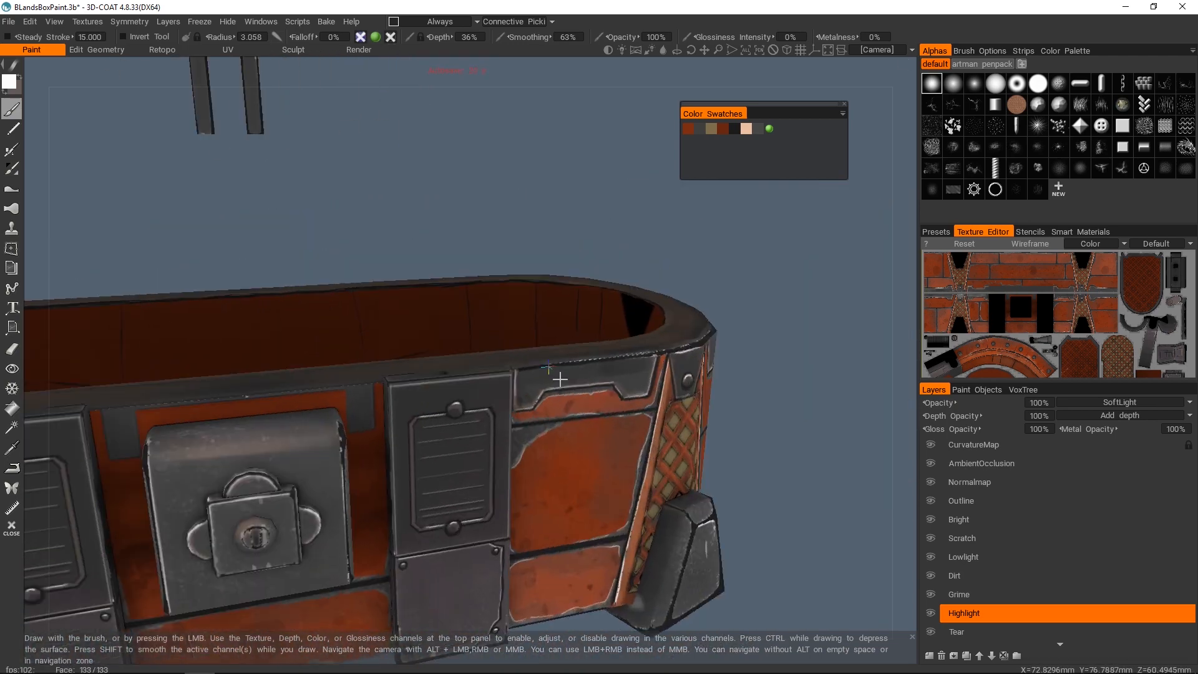
pyautogui.keyDown('alt'); pyautogui.moveTo(559, 379); pyautogui.dragTo(534, 376); pyautogui.keyUp('alt')
pyautogui.moveTo(531, 375); pyautogui.dragTo(643, 366)
pyautogui.keyDown('alt'); pyautogui.moveTo(680, 363); pyautogui.dragTo(579, 362, button='middle'); pyautogui.keyUp('alt')
pyautogui.keyDown('alt'); pyautogui.moveTo(578, 361); pyautogui.dragTo(416, 382); pyautogui.keyUp('alt')
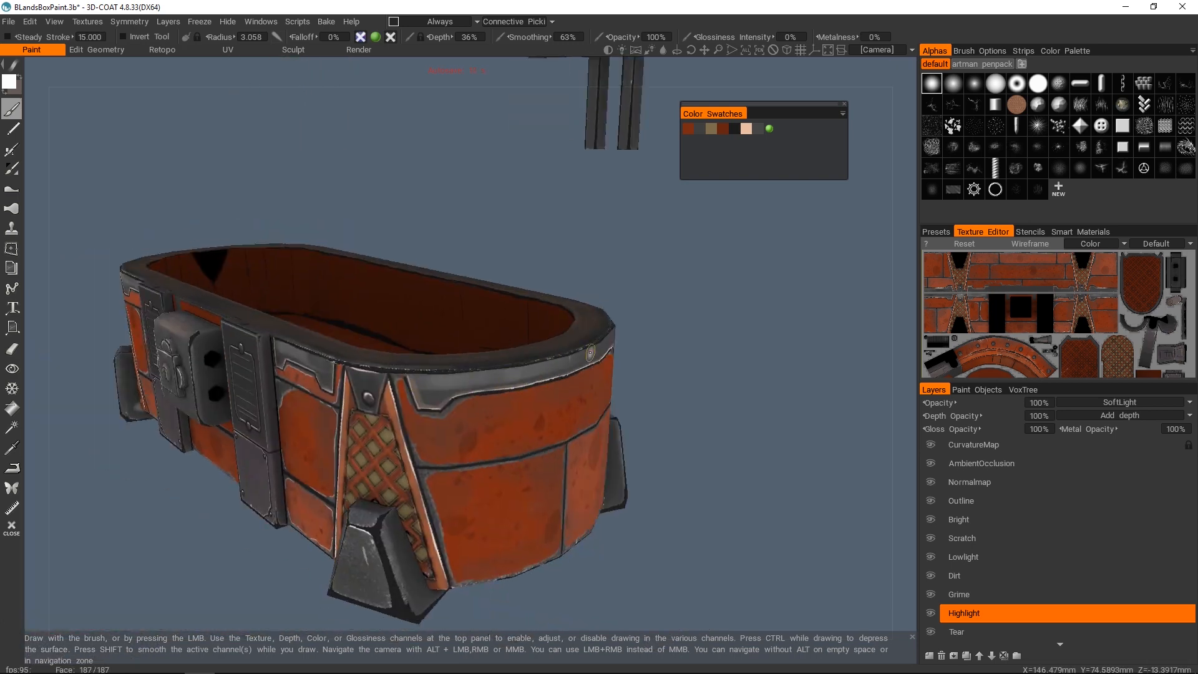
pyautogui.keyDown('alt'); pyautogui.moveTo(590, 353); pyautogui.dragTo(394, 353); pyautogui.keyUp('alt')
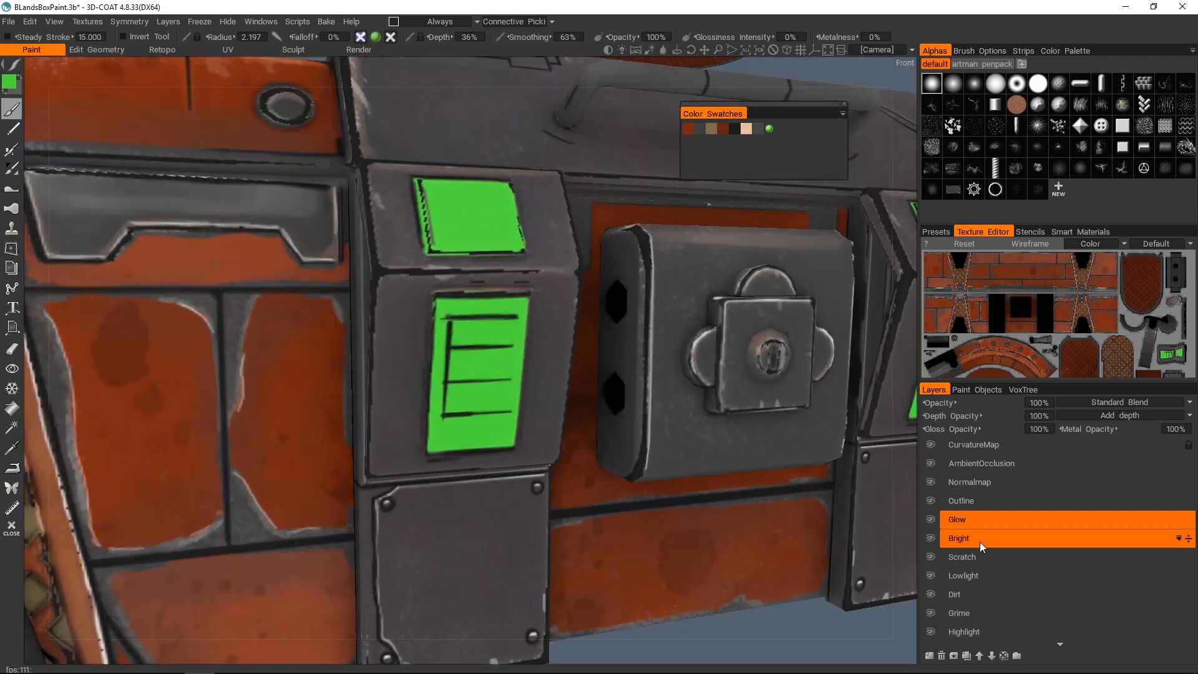
# - Move the Bright layer above the Glow layer and swap the foreground and background brush colours
pyautogui.click(979, 542)
pyautogui.moveTo(1189, 539); pyautogui.dragTo(1188, 519)
pyautogui.keyDown('alt'); pyautogui.moveTo(518, 346); pyautogui.dragTo(535, 374, button='middle'); pyautogui.keyUp('alt')
pyautogui.press('x')
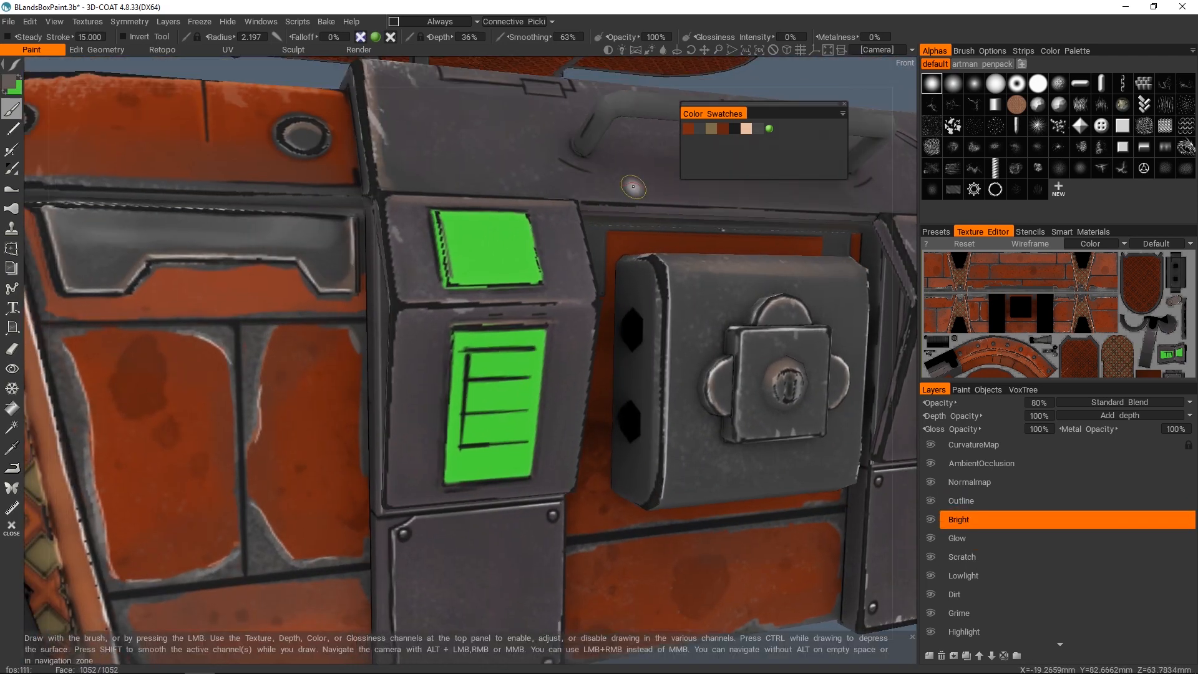
# - Paint two-tone metallic shading on the lid's rear bolts on the Polish layer, using colours sampled from the model
pyautogui.click(11, 81)
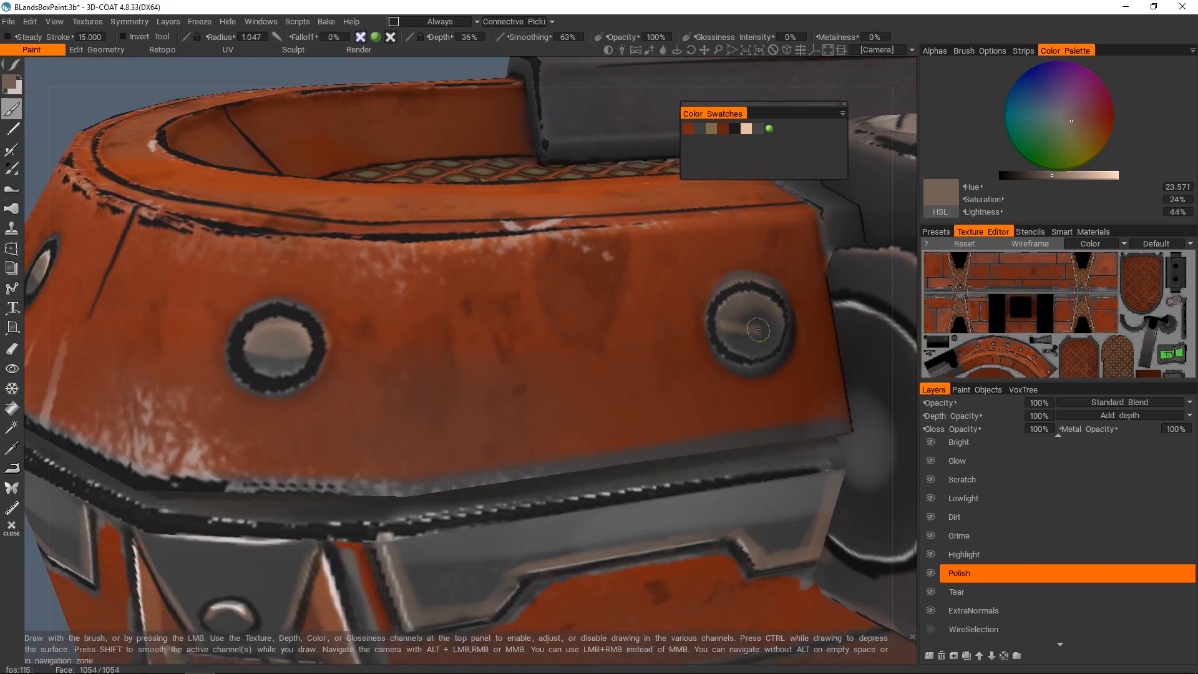
pyautogui.press('v')
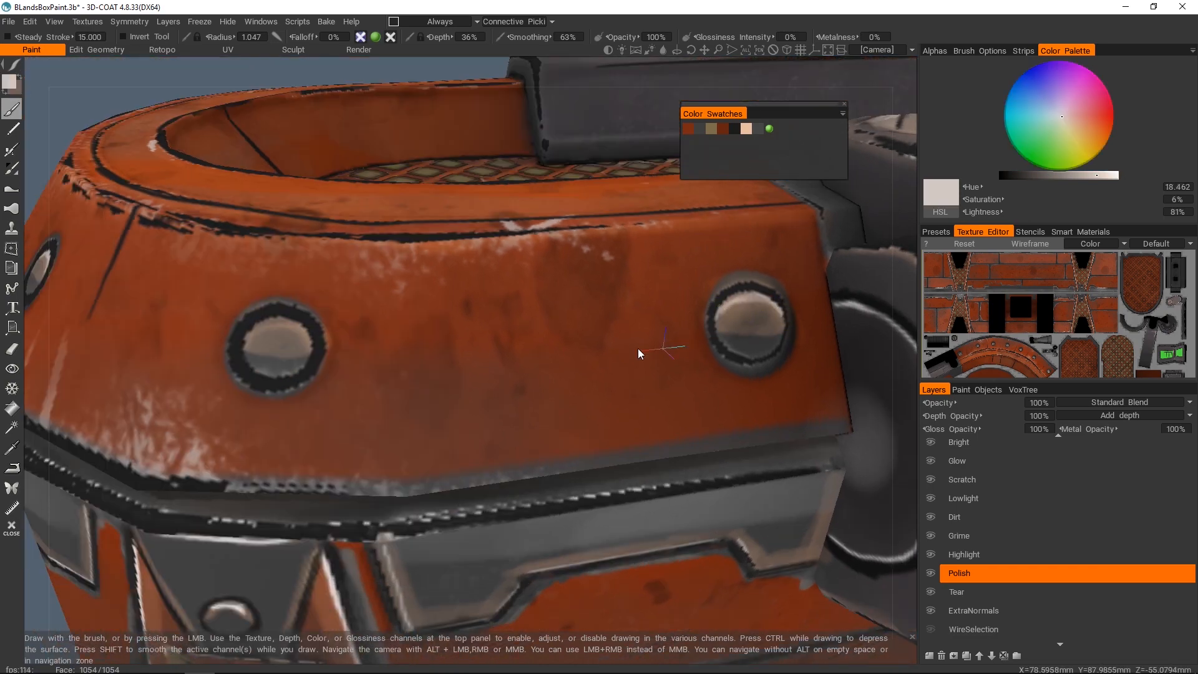
pyautogui.keyDown('alt'); pyautogui.moveTo(638, 353); pyautogui.dragTo(457, 349); pyautogui.keyUp('alt')
pyautogui.scroll(-5, 353, 390)
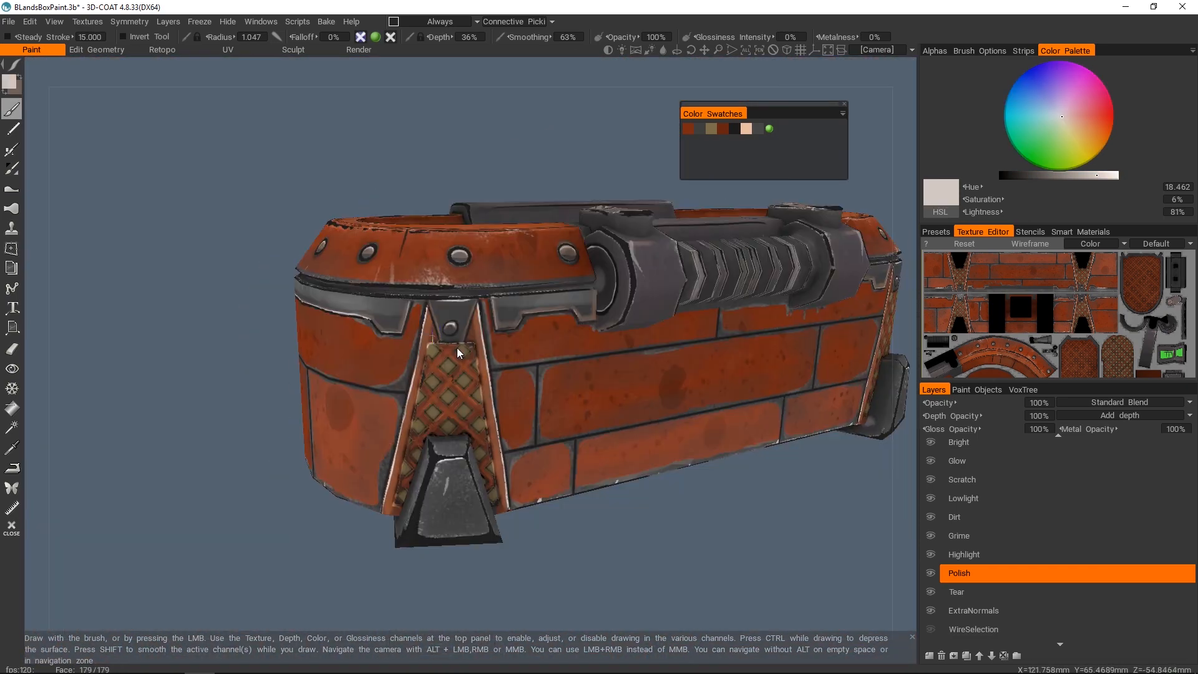
# - Paint the same two-tone metallic shading on the bolt of the rear corner's metal plate
pyautogui.scroll(4, 474, 357)
pyautogui.scroll(5, 506, 368)
pyautogui.press('v')
pyautogui.moveTo(357, 354); pyautogui.dragTo(442, 338)
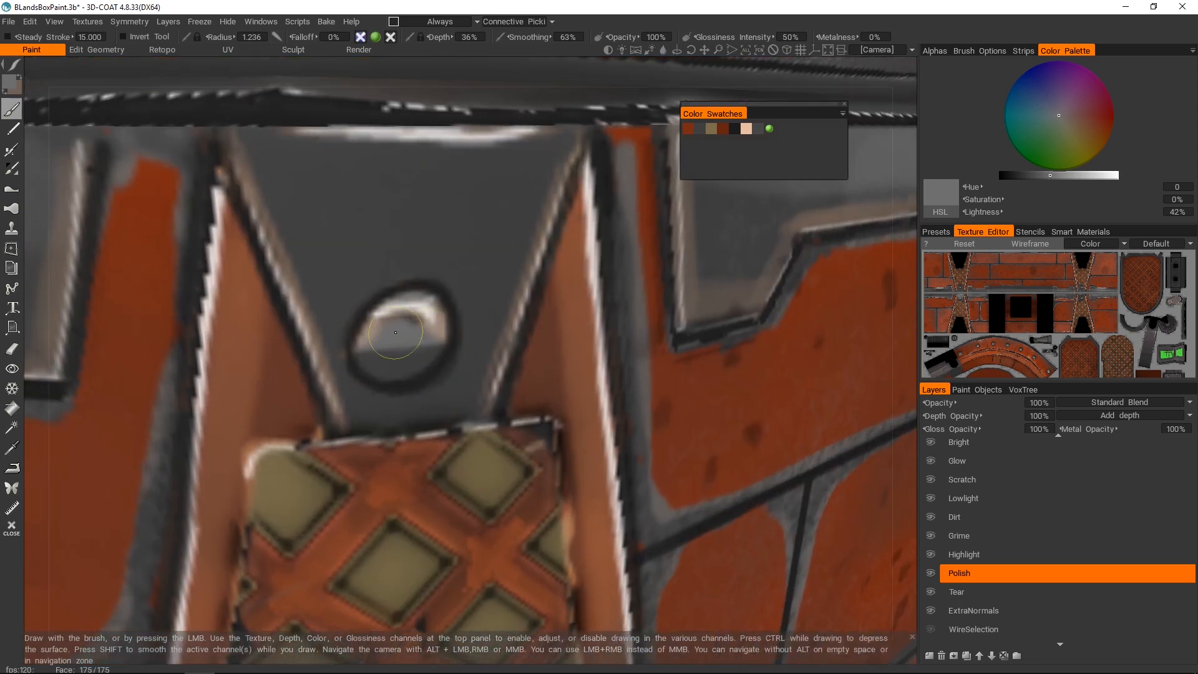
# - Paint lighter grey highlights around the bolt and along the inner edges of the rear corner's metal plate
pyautogui.moveTo(316, 329); pyautogui.dragTo(353, 325)
pyautogui.moveTo(471, 314); pyautogui.dragTo(519, 317)
pyautogui.moveTo(486, 316)
pyautogui.keyDown('alt'); pyautogui.mouseDown(button='right')
pyautogui.moveTo(454, 297)
pyautogui.moveTo(457, 361)
pyautogui.mouseUp(button='right'); pyautogui.keyUp('alt')
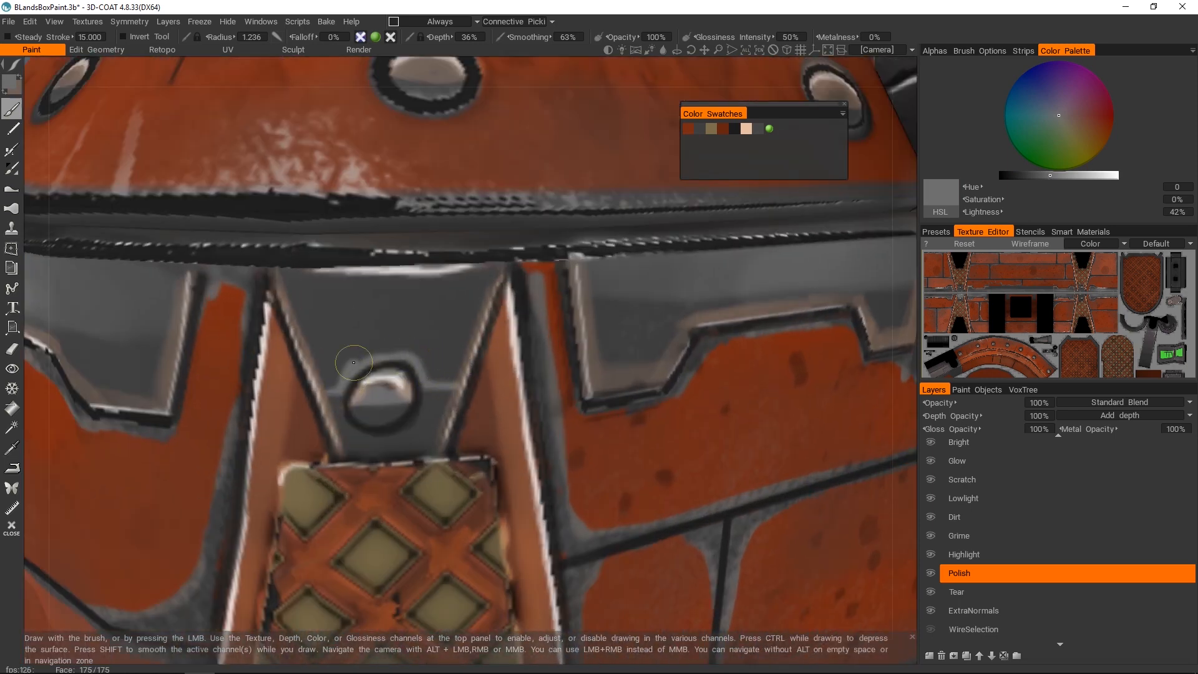
pyautogui.moveTo(463, 280); pyautogui.dragTo(400, 292)
pyautogui.moveTo(306, 305); pyautogui.dragTo(332, 369)
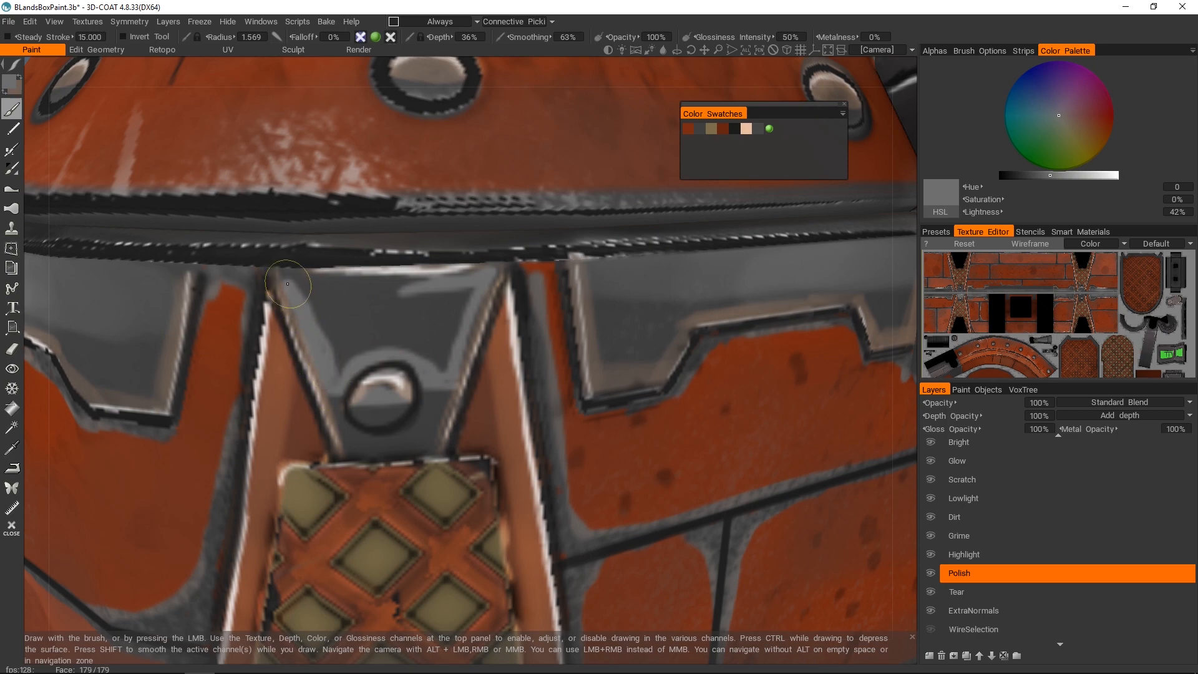
pyautogui.moveTo(315, 292)
pyautogui.mouseDown()
pyautogui.moveTo(405, 328)
pyautogui.moveTo(423, 308)
pyautogui.moveTo(374, 318)
pyautogui.mouseUp()
pyautogui.keyDown('alt'); pyautogui.moveTo(380, 318); pyautogui.dragTo(374, 284, button='right'); pyautogui.keyUp('alt')
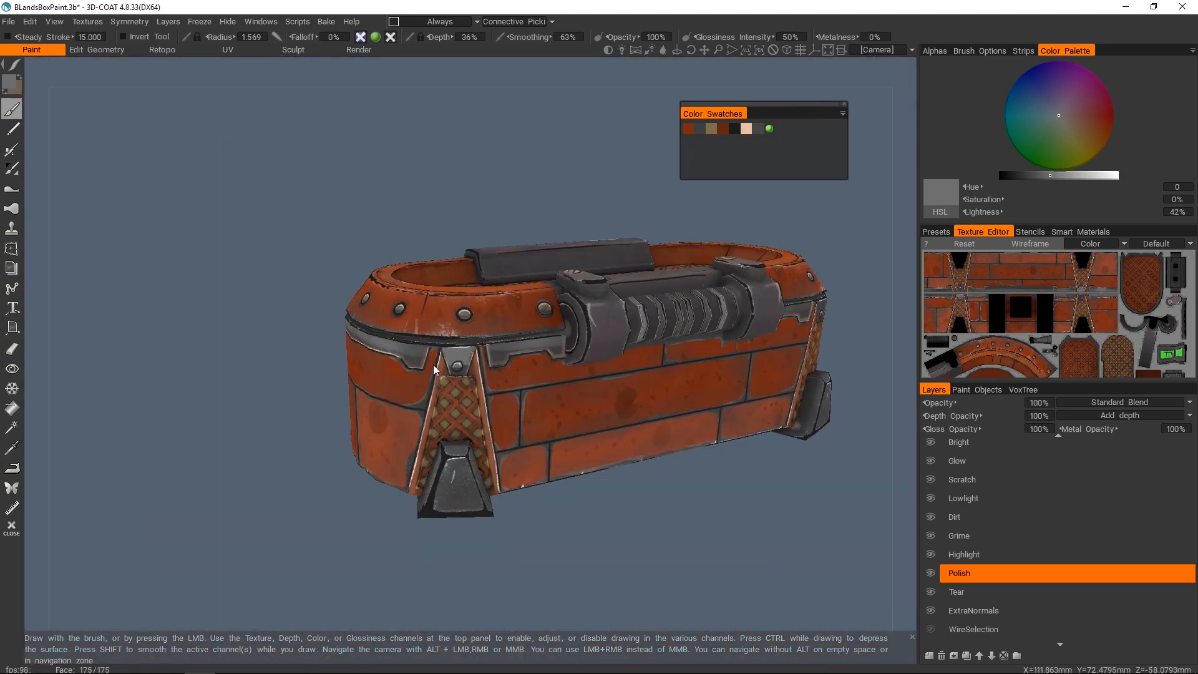
# - Paint soft light grey metallic shading across the front corner's metal plate around its bolt on the Polish layer
pyautogui.keyDown('alt'); pyautogui.moveTo(374, 284); pyautogui.dragTo(475, 293); pyautogui.keyUp('alt')
pyautogui.keyDown('alt'); pyautogui.moveTo(475, 294); pyautogui.dragTo(481, 337, button='right'); pyautogui.keyUp('alt')
pyautogui.keyDown('alt'); pyautogui.moveTo(481, 337); pyautogui.dragTo(401, 337); pyautogui.keyUp('alt')
pyautogui.press('s')
pyautogui.keyDown('alt'); pyautogui.moveTo(259, 337); pyautogui.dragTo(399, 281); pyautogui.keyUp('alt')
pyautogui.keyDown('alt'); pyautogui.moveTo(400, 281); pyautogui.dragTo(488, 322, button='right'); pyautogui.keyUp('alt')
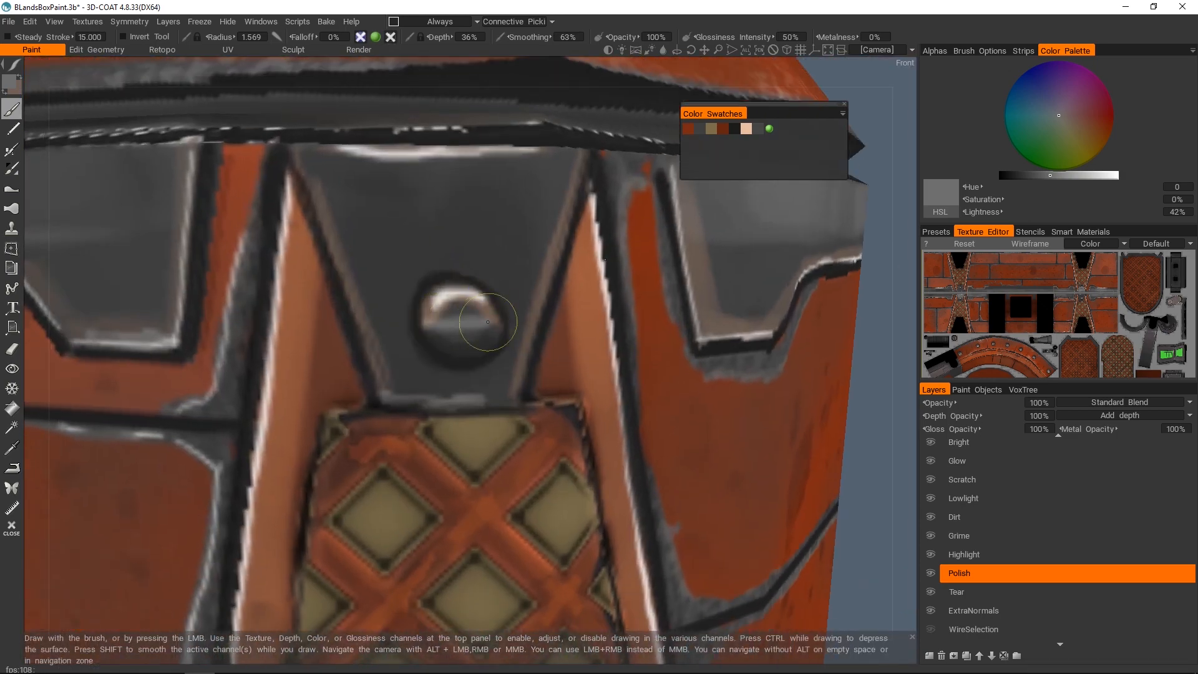
pyautogui.keyDown('alt'); pyautogui.moveTo(475, 315); pyautogui.dragTo(486, 356); pyautogui.keyUp('alt')
pyautogui.moveTo(454, 391); pyautogui.dragTo(386, 392)
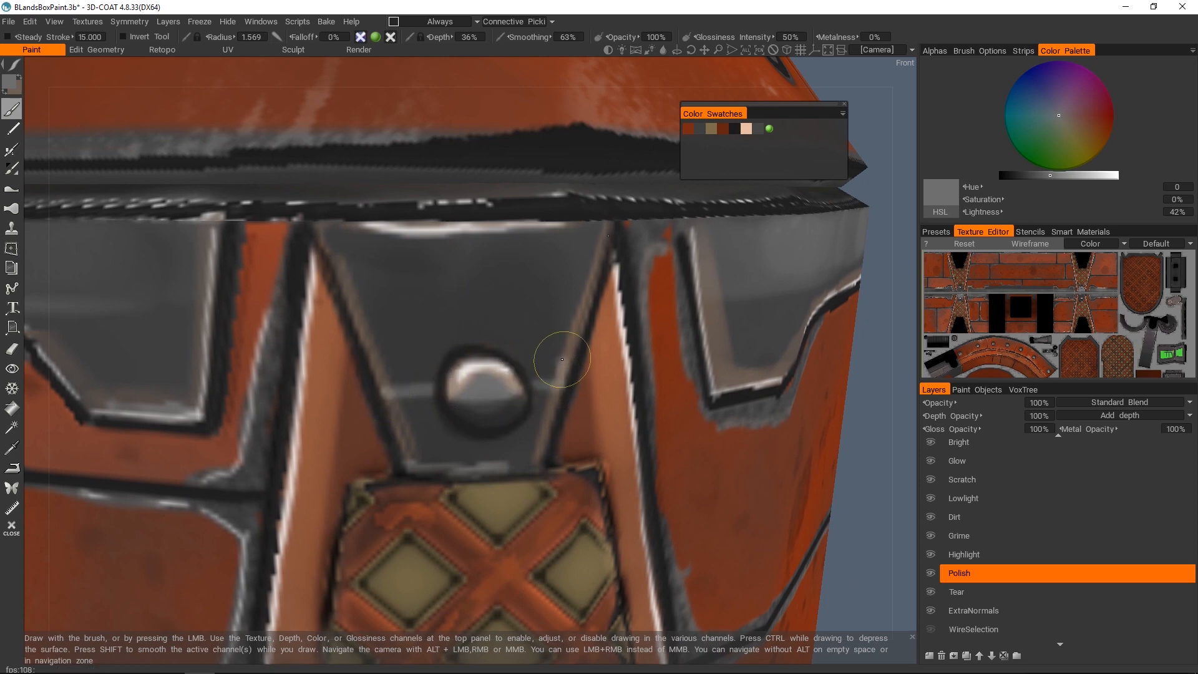
pyautogui.moveTo(595, 230)
pyautogui.mouseDown()
pyautogui.moveTo(322, 229)
pyautogui.moveTo(379, 350)
pyautogui.mouseUp()
pyautogui.keyDown('alt'); pyautogui.moveTo(383, 374); pyautogui.dragTo(406, 353, button='right'); pyautogui.keyUp('alt')
pyautogui.moveTo(420, 369)
pyautogui.mouseDown()
pyautogui.moveTo(477, 343)
pyautogui.moveTo(430, 310)
pyautogui.mouseUp()
# - Paint a soft light grey reflection across the metal trim panel beside the front corner plate
pyautogui.moveTo(465, 365)
pyautogui.keyDown('alt'); pyautogui.mouseDown(button='right')
pyautogui.moveTo(420, 353)
pyautogui.moveTo(465, 347)
pyautogui.mouseUp(button='right'); pyautogui.keyUp('alt')
pyautogui.keyDown('alt'); pyautogui.moveTo(465, 346); pyautogui.dragTo(614, 343); pyautogui.keyUp('alt')
pyautogui.keyDown('alt'); pyautogui.moveTo(497, 347); pyautogui.dragTo(571, 319, button='right'); pyautogui.keyUp('alt')
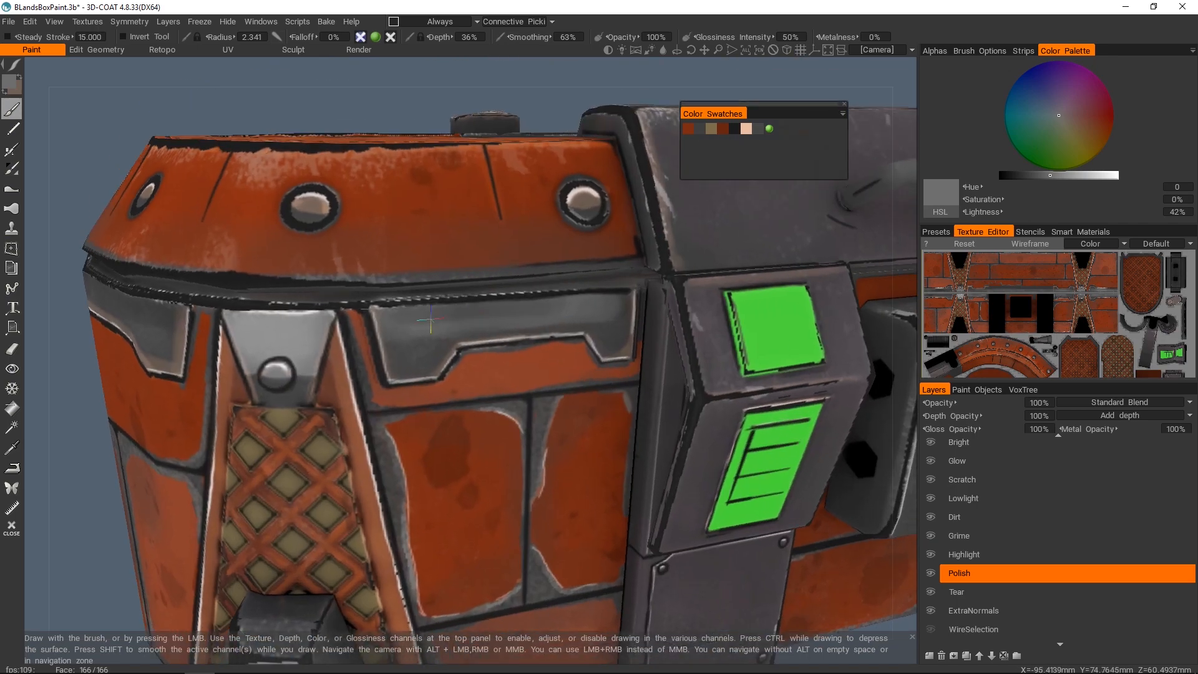
pyautogui.keyDown('alt'); pyautogui.keyDown('shift'); pyautogui.moveTo(389, 335); pyautogui.dragTo(637, 331); pyautogui.keyUp('shift'); pyautogui.keyUp('alt')
pyautogui.moveTo(399, 315); pyautogui.dragTo(647, 318)
pyautogui.keyDown('alt'); pyautogui.moveTo(487, 321); pyautogui.dragTo(431, 315, button='right'); pyautogui.keyUp('alt')
pyautogui.keyDown('alt'); pyautogui.moveTo(431, 316); pyautogui.dragTo(564, 343); pyautogui.keyUp('alt')
pyautogui.moveTo(564, 343)
pyautogui.keyDown('alt'); pyautogui.mouseDown(button='right')
pyautogui.moveTo(493, 340)
pyautogui.moveTo(551, 340)
pyautogui.mouseUp(button='right'); pyautogui.keyUp('alt')
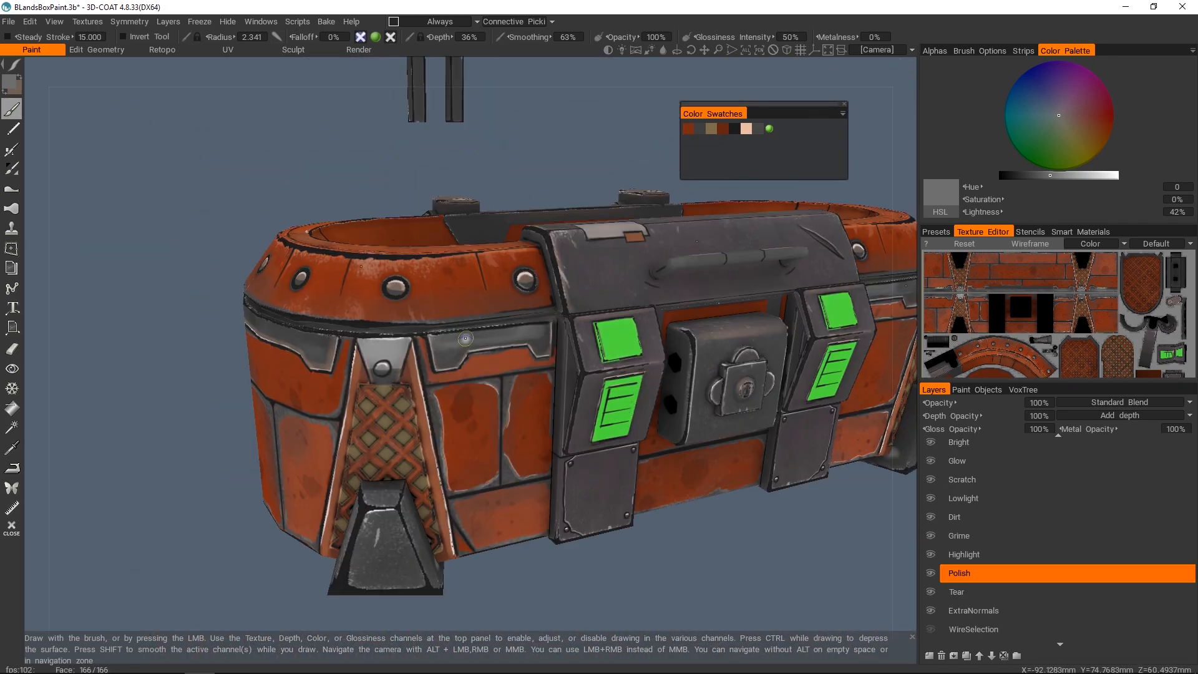
# - Paint a grey band around the inner edge of the isolated lid's underside with a brush radius of 3.417
pyautogui.keyDown('alt'); pyautogui.keyDown('shift'); pyautogui.moveTo(428, 340); pyautogui.dragTo(423, 331); pyautogui.keyUp('shift'); pyautogui.keyUp('alt')
pyautogui.keyDown('alt'); pyautogui.moveTo(422, 331); pyautogui.dragTo(492, 315, button='right'); pyautogui.keyUp('alt')
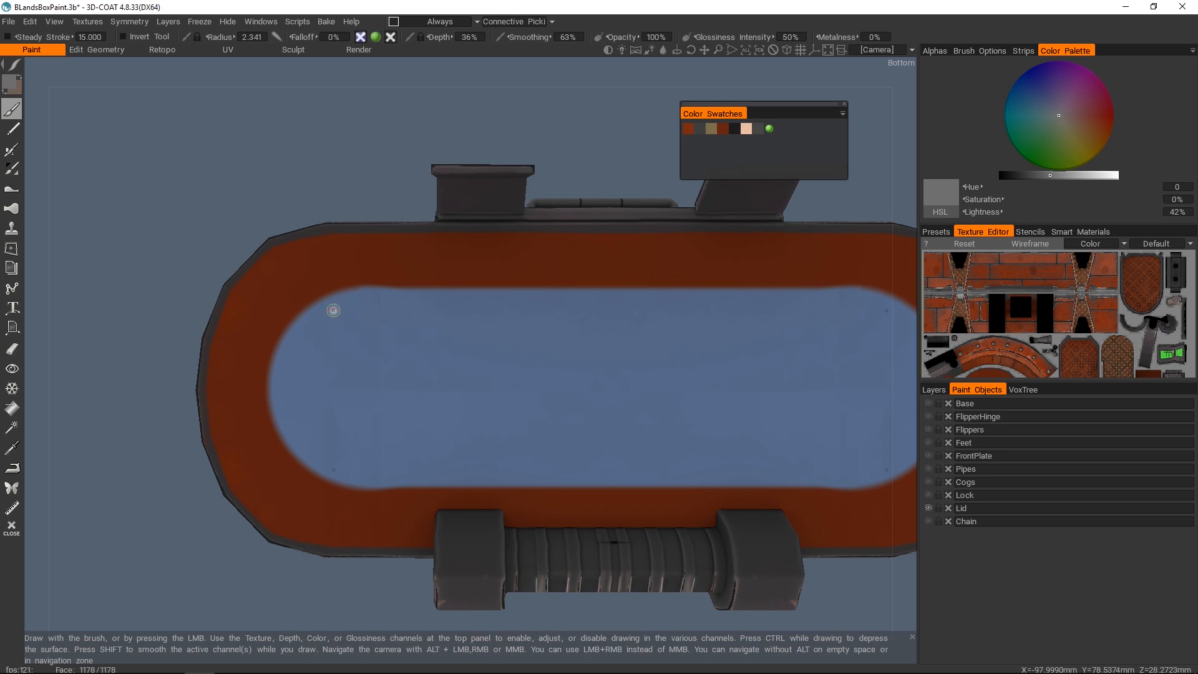
pyautogui.keyDown('alt'); pyautogui.moveTo(333, 308); pyautogui.dragTo(355, 328, button='middle'); pyautogui.keyUp('alt')
pyautogui.keyDown('alt'); pyautogui.moveTo(355, 329); pyautogui.dragTo(350, 300, button='right'); pyautogui.keyUp('alt')
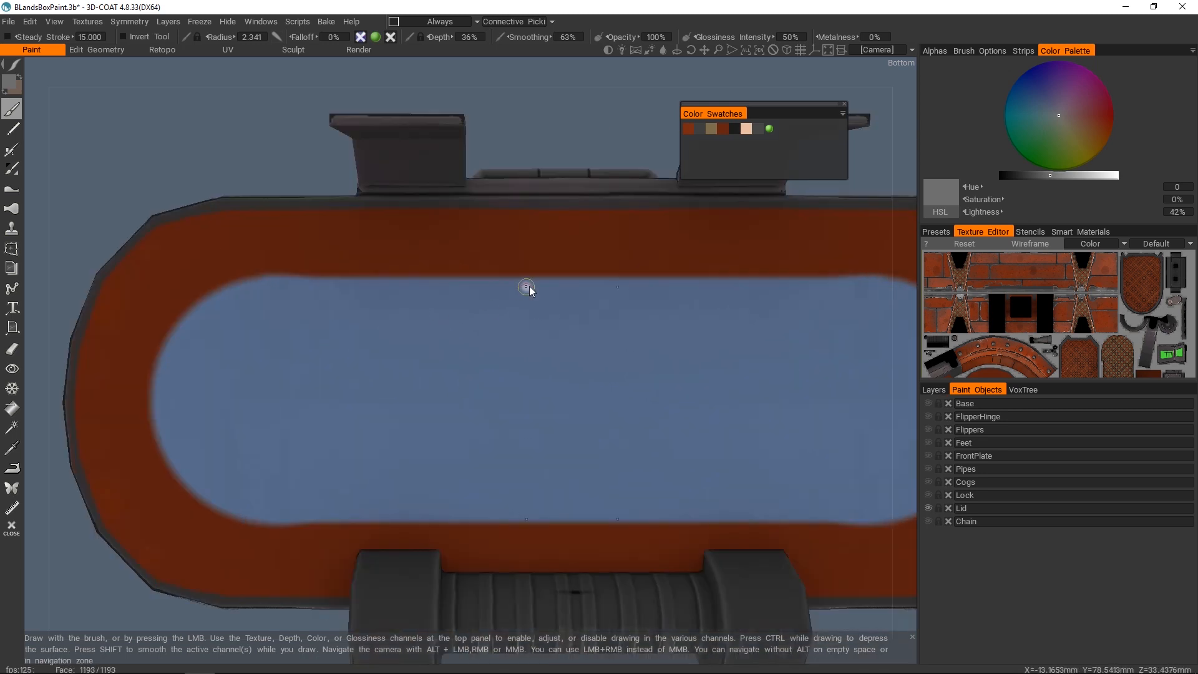
pyautogui.moveTo(526, 285); pyautogui.dragTo(534, 285, button='right')
pyautogui.moveTo(534, 284); pyautogui.dragTo(250, 284)
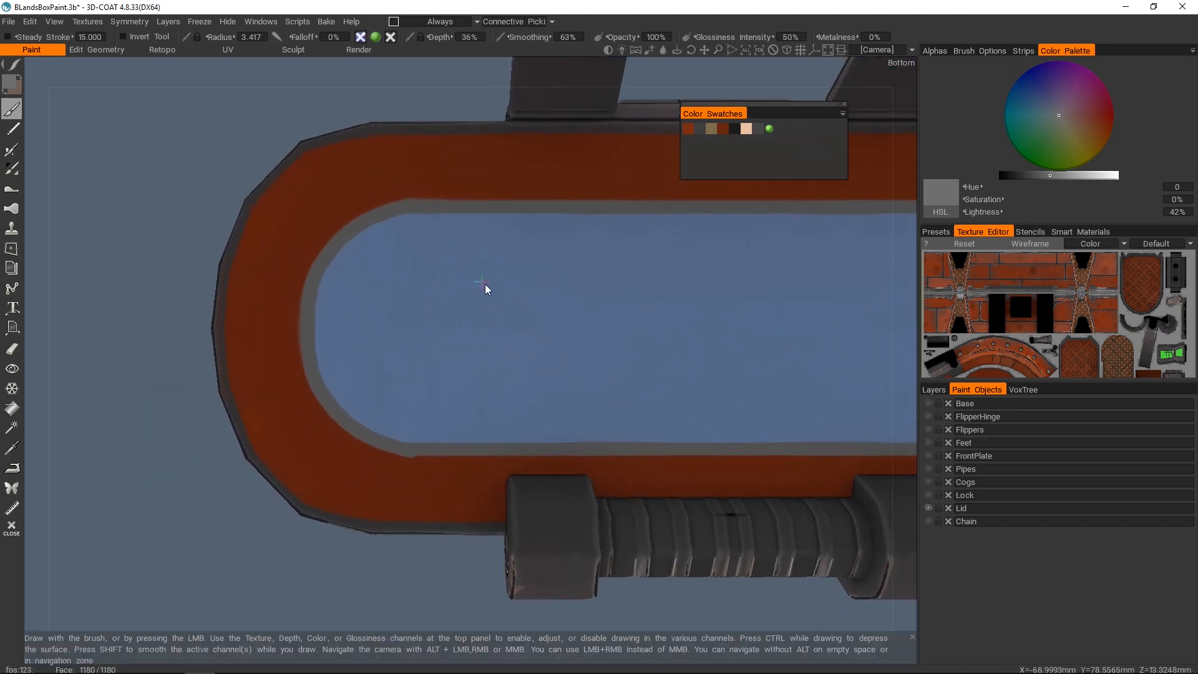
# - Paint a dark grey band around the outer rim of the lid's underside, using a sampled colour and a brush radius of 4.076
pyautogui.keyDown('alt'); pyautogui.moveTo(487, 289); pyautogui.dragTo(411, 225); pyautogui.keyUp('alt')
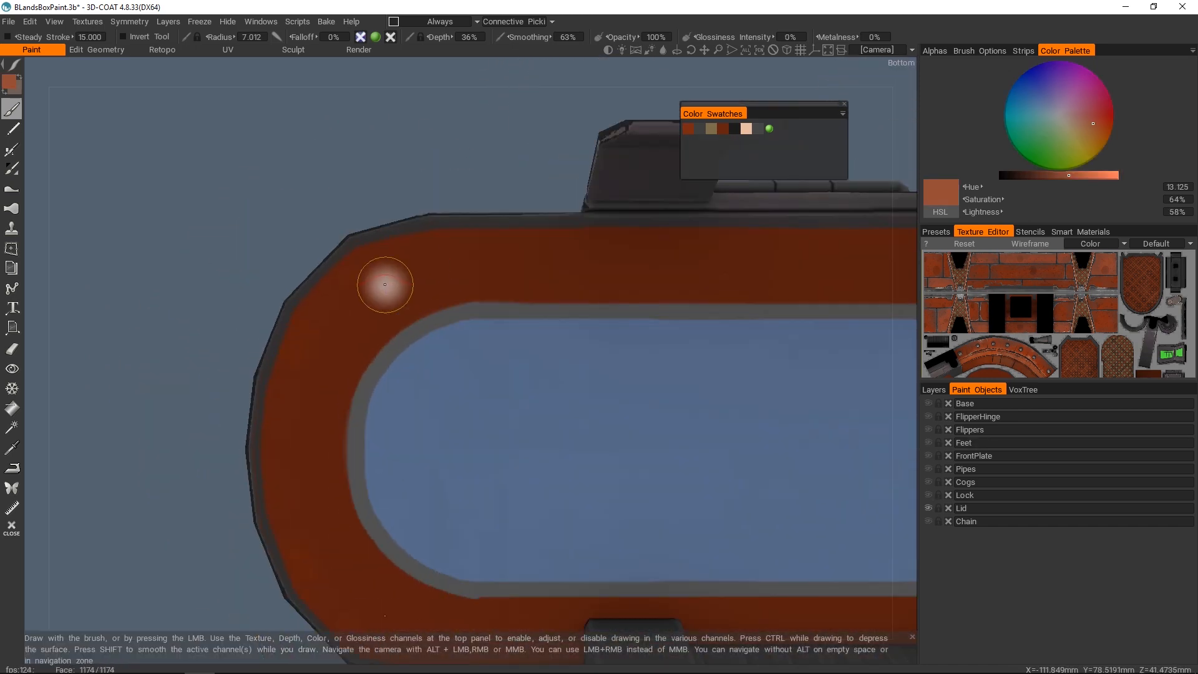
pyautogui.keyDown('alt'); pyautogui.moveTo(382, 281); pyautogui.dragTo(435, 297); pyautogui.keyUp('alt')
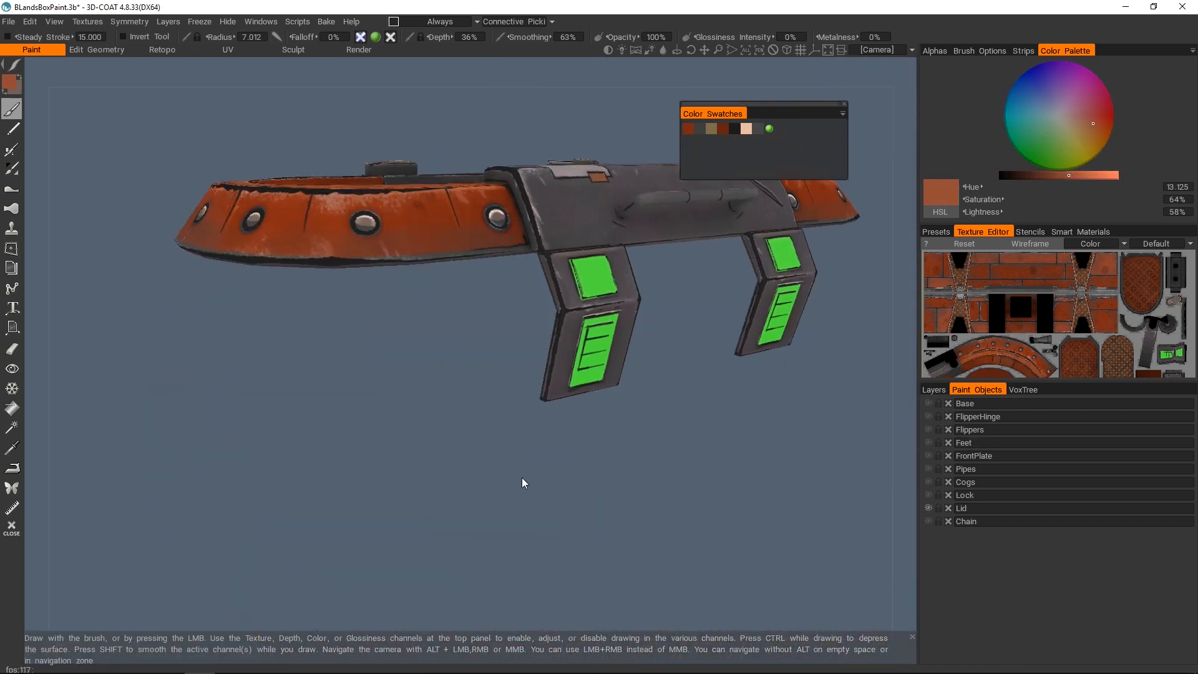
pyautogui.moveTo(524, 483)
pyautogui.keyDown('alt'); pyautogui.mouseDown()
pyautogui.moveTo(484, 316)
pyautogui.moveTo(455, 280)
pyautogui.mouseUp(); pyautogui.keyUp('alt')
pyautogui.press('v')
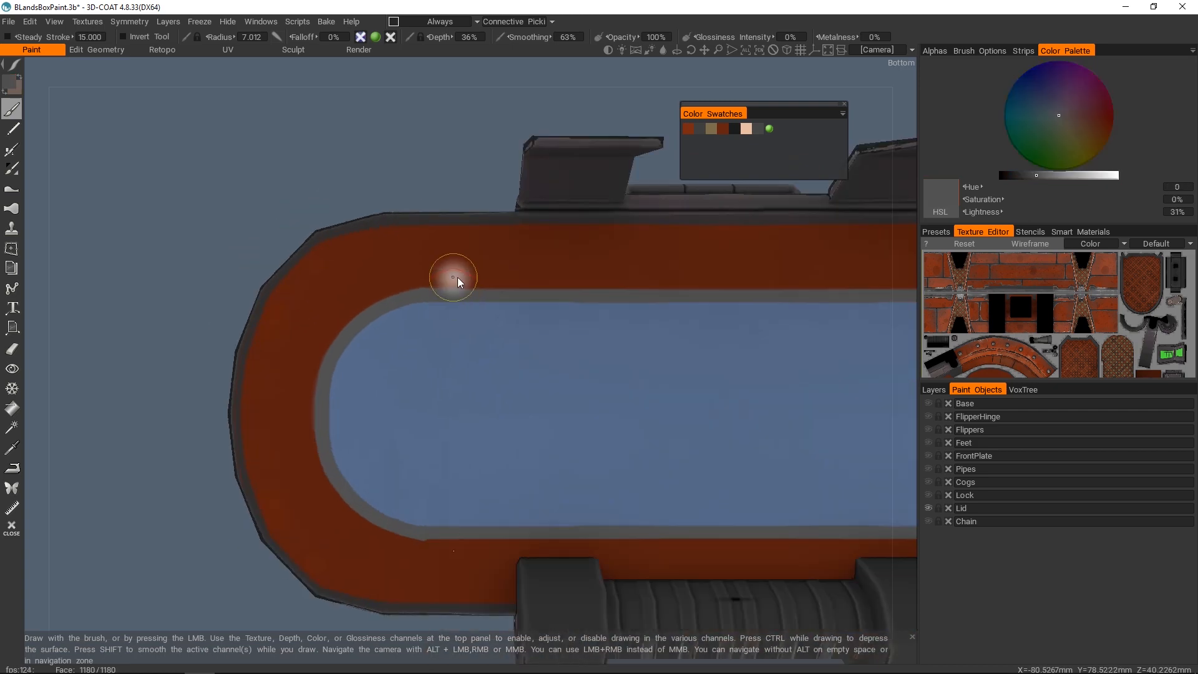
pyautogui.keyDown('alt'); pyautogui.moveTo(455, 280); pyautogui.dragTo(476, 320, button='middle'); pyautogui.keyUp('alt')
pyautogui.press('v')
pyautogui.moveTo(544, 335); pyautogui.dragTo(531, 335, button='right')
pyautogui.keyDown('alt'); pyautogui.moveTo(544, 335); pyautogui.dragTo(500, 315, button='middle'); pyautogui.keyUp('alt')
pyautogui.moveTo(787, 305); pyautogui.dragTo(374, 307)
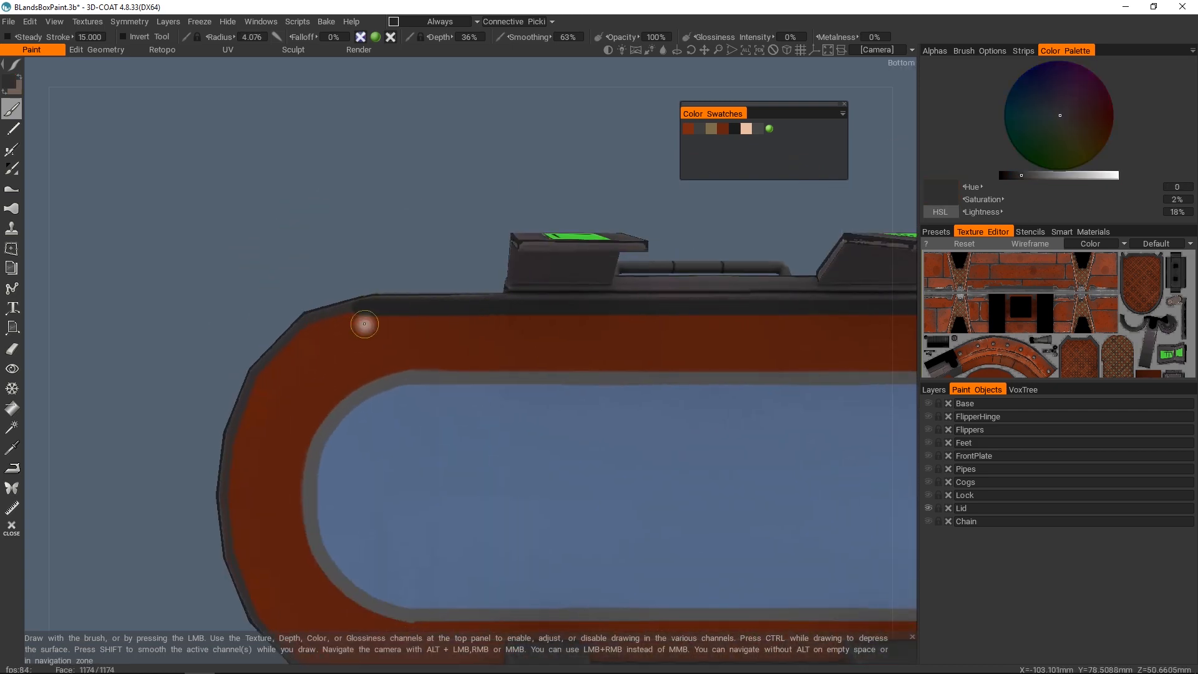
pyautogui.keyDown('alt'); pyautogui.moveTo(366, 324); pyautogui.dragTo(418, 262, button='middle'); pyautogui.keyUp('alt')
pyautogui.moveTo(417, 244); pyautogui.dragTo(412, 243)
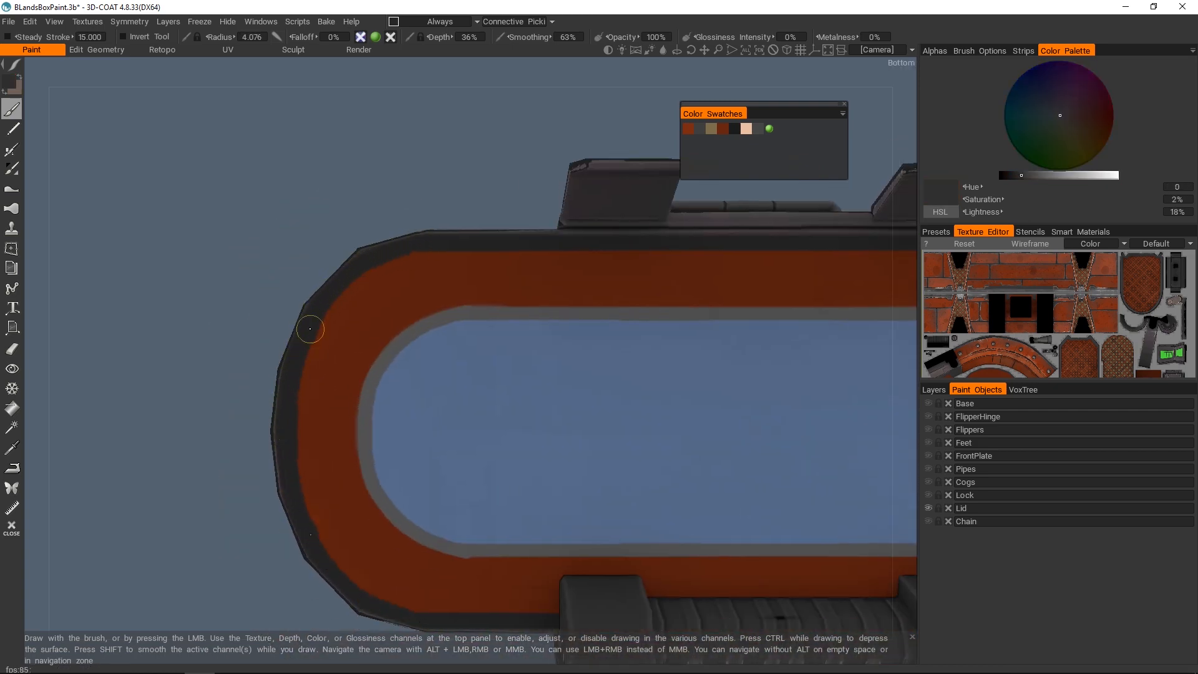
pyautogui.keyDown('alt'); pyautogui.moveTo(434, 245); pyautogui.dragTo(624, 293, button='right'); pyautogui.keyUp('alt')
pyautogui.keyDown('alt'); pyautogui.moveTo(624, 293); pyautogui.dragTo(409, 309, button='middle'); pyautogui.keyUp('alt')
pyautogui.keyDown('alt'); pyautogui.moveTo(409, 310); pyautogui.dragTo(402, 315, button='right'); pyautogui.keyUp('alt')
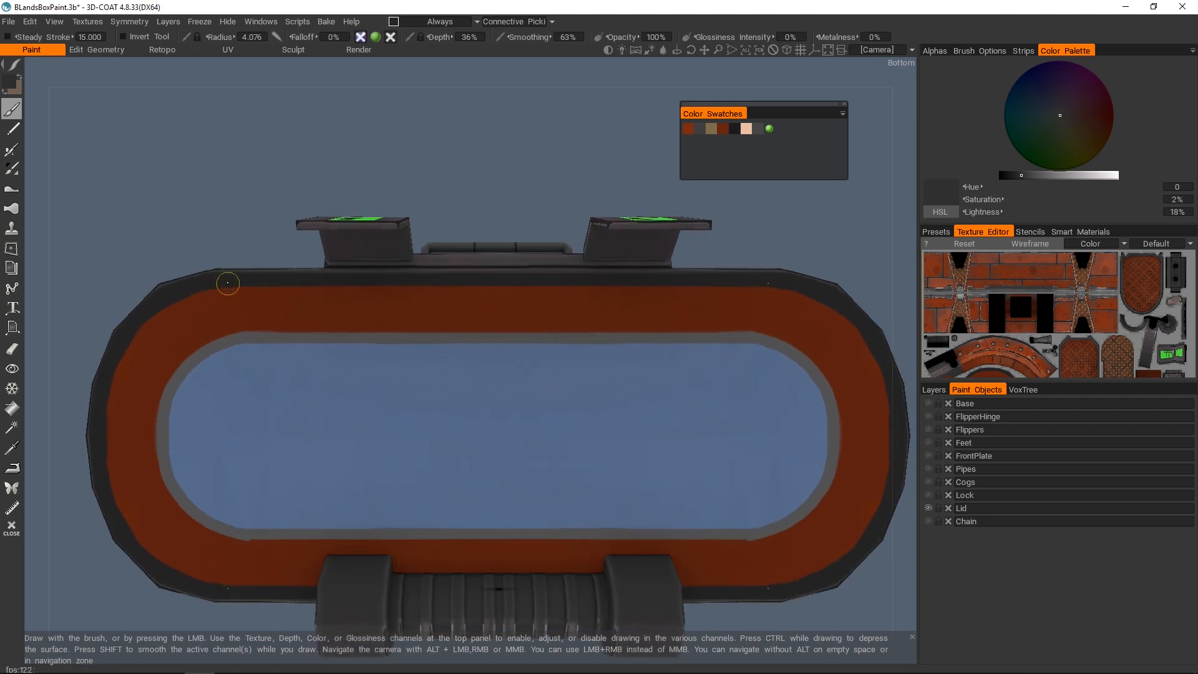
# - Paint a thin light grey highlight at 78% lightness along the inner edge of the grey band, with a brush radius of 1.139
pyautogui.keyDown('alt'); pyautogui.moveTo(668, 425); pyautogui.dragTo(736, 293, button='middle'); pyautogui.keyUp('alt')
pyautogui.keyDown('alt'); pyautogui.moveTo(736, 293); pyautogui.dragTo(553, 404, button='right'); pyautogui.keyUp('alt')
pyautogui.keyDown('alt'); pyautogui.moveTo(554, 403); pyautogui.dragTo(530, 315); pyautogui.keyUp('alt')
pyautogui.keyDown('alt'); pyautogui.moveTo(529, 316); pyautogui.dragTo(608, 215, button='right'); pyautogui.keyUp('alt')
pyautogui.keyDown('alt'); pyautogui.moveTo(608, 215); pyautogui.dragTo(585, 334, button='middle'); pyautogui.keyUp('alt')
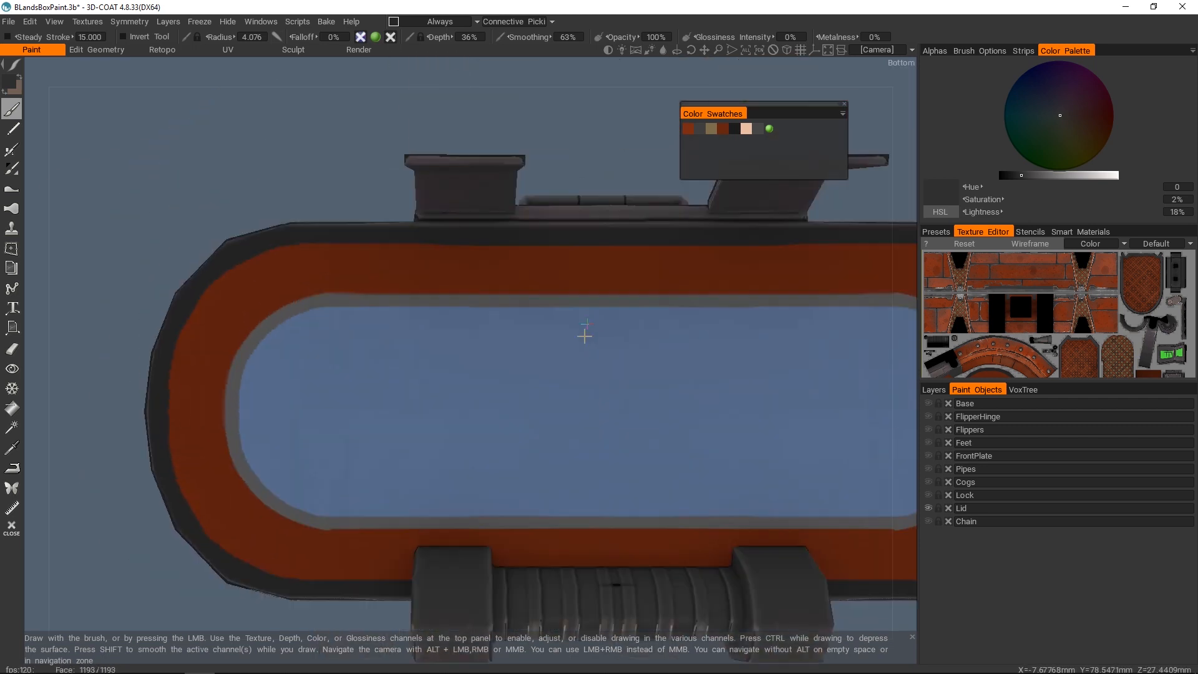
pyautogui.press('v')
pyautogui.moveTo(585, 335)
pyautogui.keyDown('alt'); pyautogui.mouseDown(button='right')
pyautogui.moveTo(634, 276)
pyautogui.moveTo(631, 295)
pyautogui.moveTo(617, 295)
pyautogui.mouseUp(button='right'); pyautogui.keyUp('alt')
pyautogui.press('v')
pyautogui.keyDown('alt'); pyautogui.moveTo(675, 279); pyautogui.dragTo(648, 280, button='middle'); pyautogui.keyUp('alt')
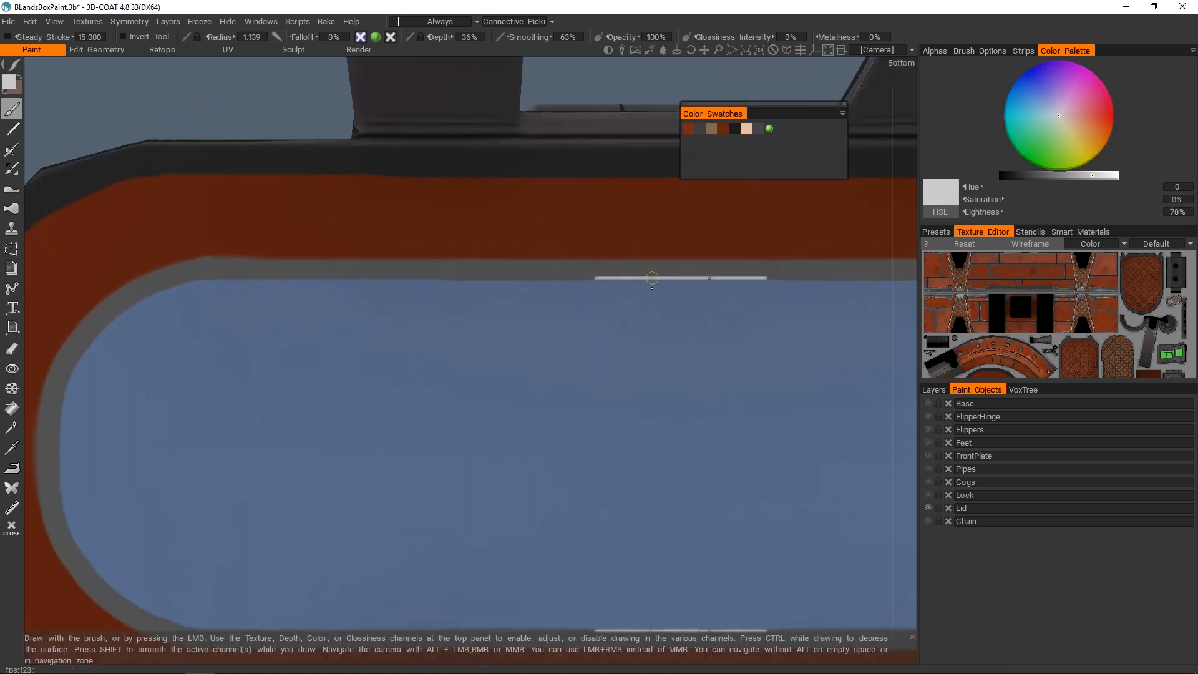
pyautogui.moveTo(652, 277); pyautogui.dragTo(200, 278)
pyautogui.keyDown('alt'); pyautogui.moveTo(200, 279); pyautogui.dragTo(519, 209, button='middle'); pyautogui.keyUp('alt')
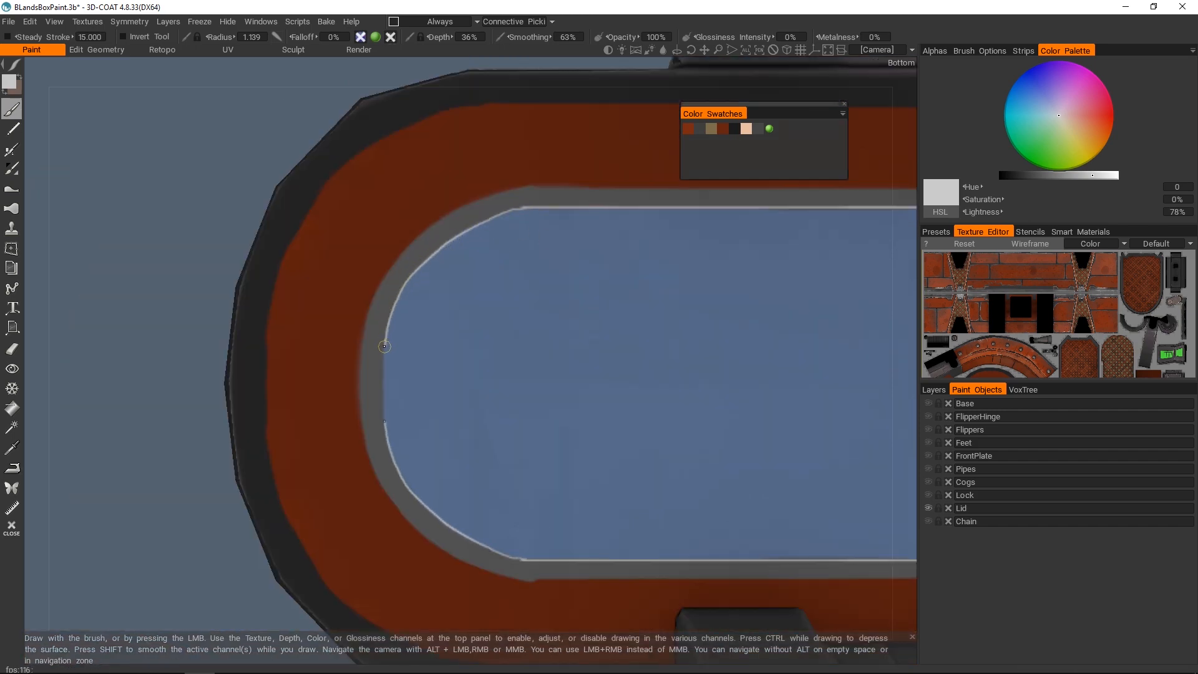
pyautogui.moveTo(384, 346); pyautogui.dragTo(384, 386)
# - Paint thin dark outlines along both edges of the grey band using the near-black colour swatch
pyautogui.keyDown('alt'); pyautogui.moveTo(630, 249); pyautogui.dragTo(569, 331, button='right'); pyautogui.keyUp('alt')
pyautogui.keyDown('alt'); pyautogui.moveTo(569, 331); pyautogui.dragTo(481, 380, button='middle'); pyautogui.keyUp('alt')
pyautogui.keyDown('alt'); pyautogui.moveTo(481, 380); pyautogui.dragTo(580, 267, button='right'); pyautogui.keyUp('alt')
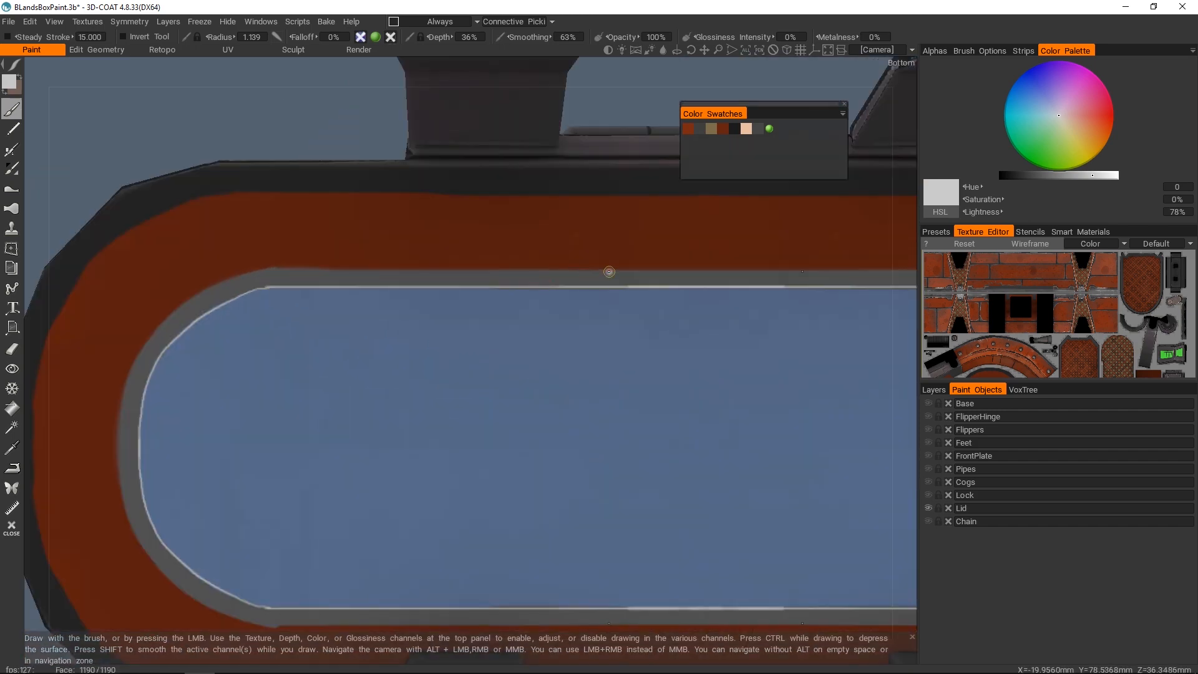
pyautogui.click(736, 129)
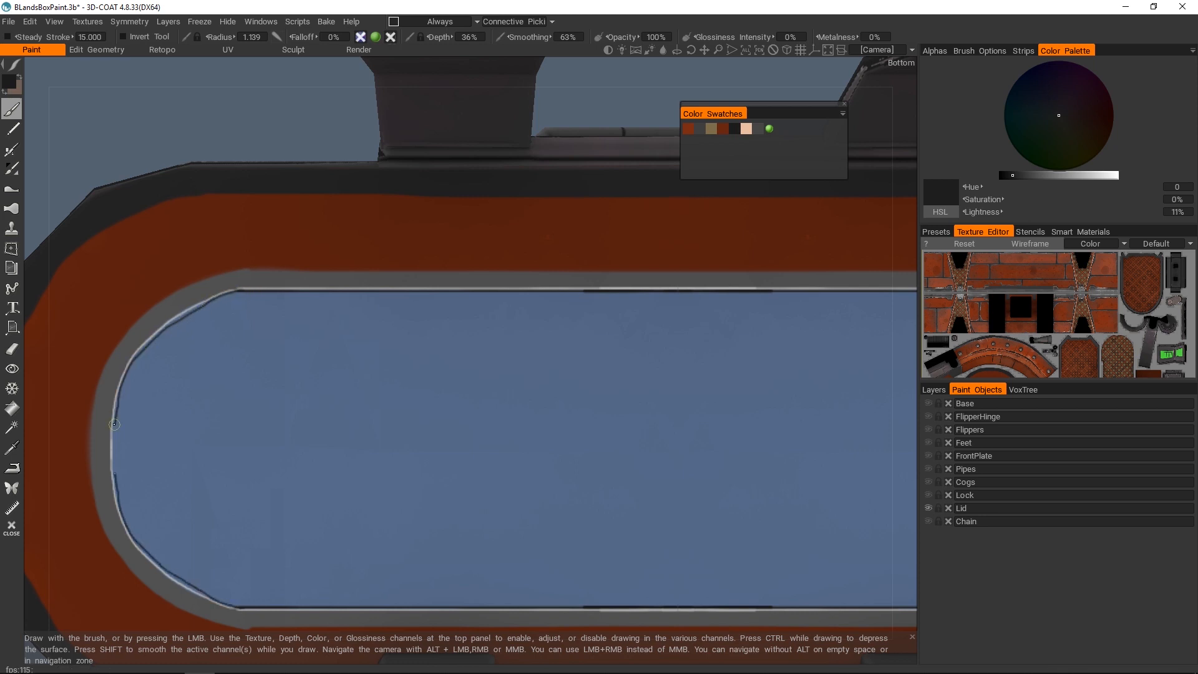
pyautogui.moveTo(582, 266); pyautogui.dragTo(680, 274)
pyautogui.hotkey('ctrl', 'z')
pyautogui.moveTo(341, 310)
pyautogui.keyDown('alt'); pyautogui.mouseDown(button='middle')
pyautogui.moveTo(340, 324)
pyautogui.moveTo(238, 348)
pyautogui.mouseUp(button='middle'); pyautogui.keyUp('alt')
pyautogui.moveTo(577, 307); pyautogui.dragTo(139, 310)
pyautogui.keyDown('alt'); pyautogui.moveTo(139, 310); pyautogui.dragTo(569, 271, button='middle'); pyautogui.keyUp('alt')
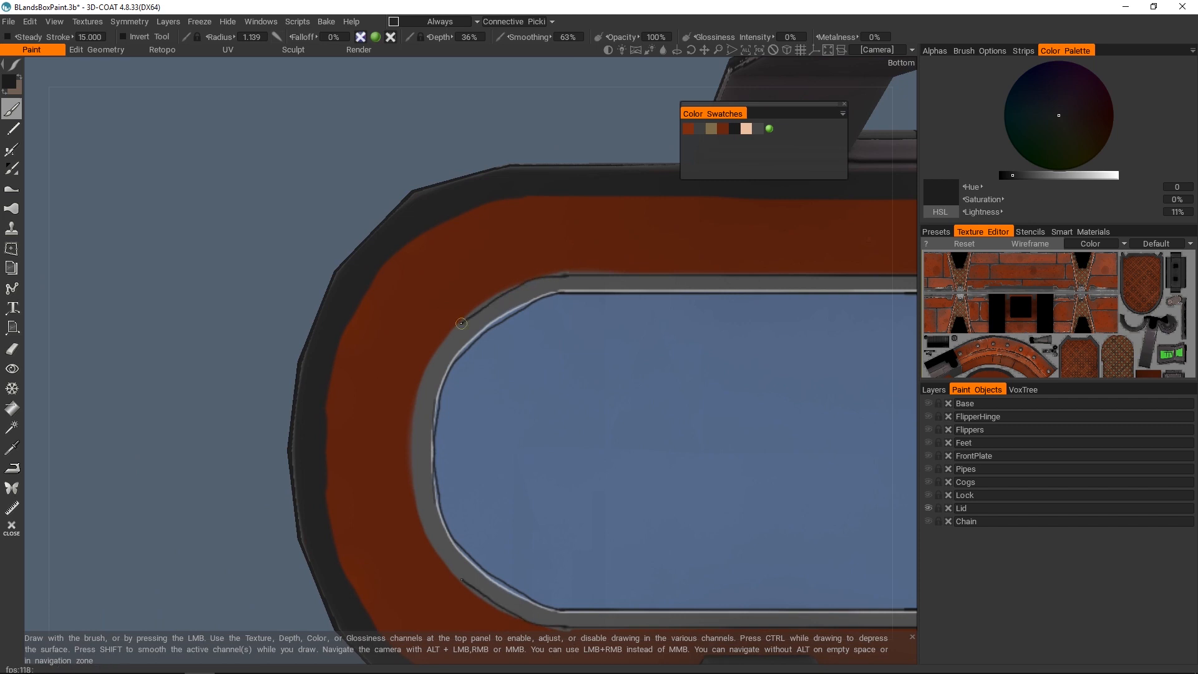
# - Touch up the light highlight along the grey band's curved end using grey tones sampled from the model
pyautogui.scroll(-5, 416, 395)
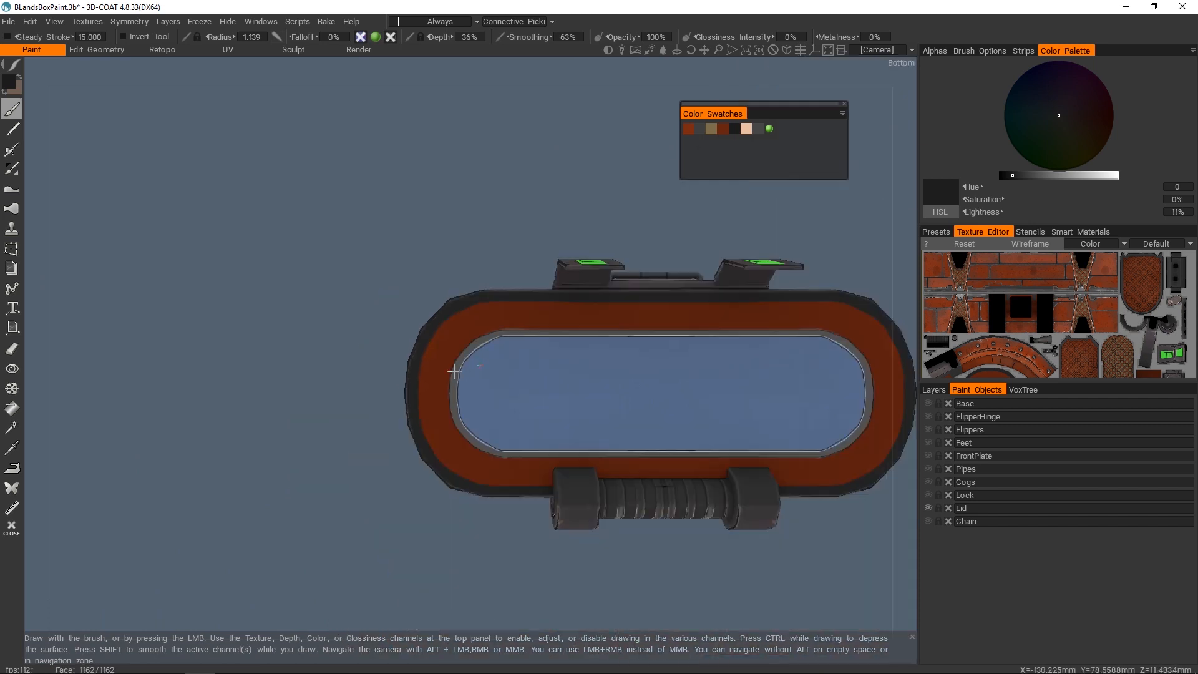
pyautogui.scroll(8, 414, 366)
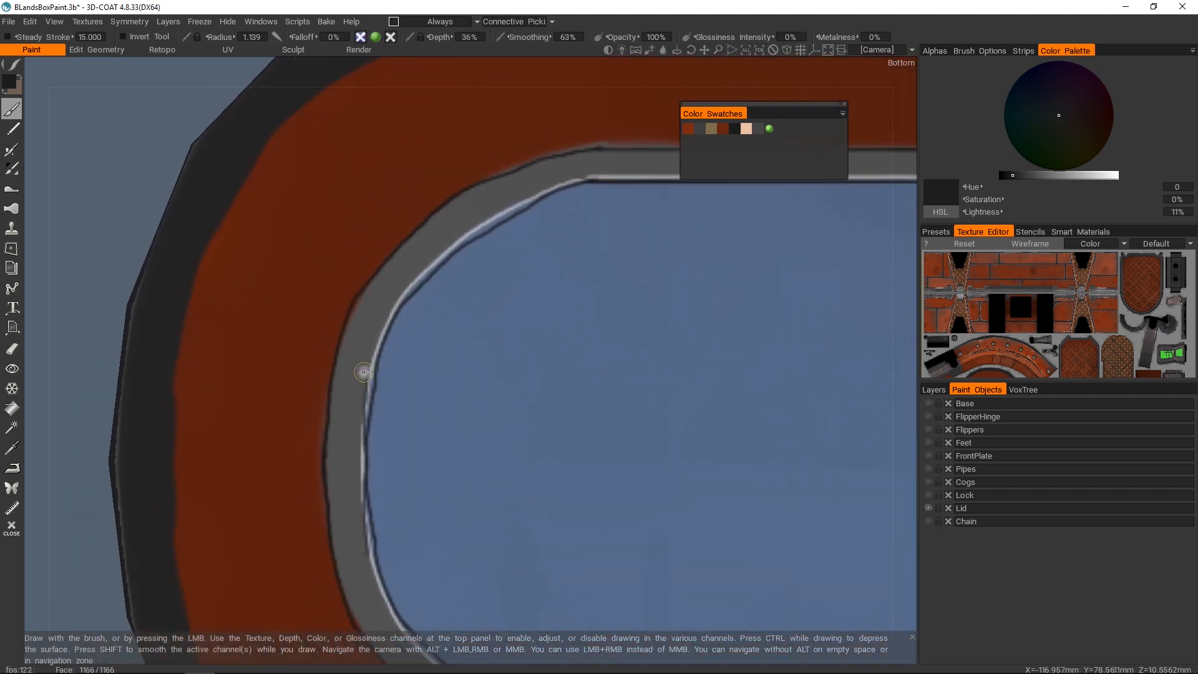
pyautogui.press('v')
pyautogui.moveTo(363, 368); pyautogui.dragTo(356, 420)
pyautogui.press('v')
pyautogui.press('v')
pyautogui.press('v')
pyautogui.moveTo(370, 377); pyautogui.dragTo(363, 439)
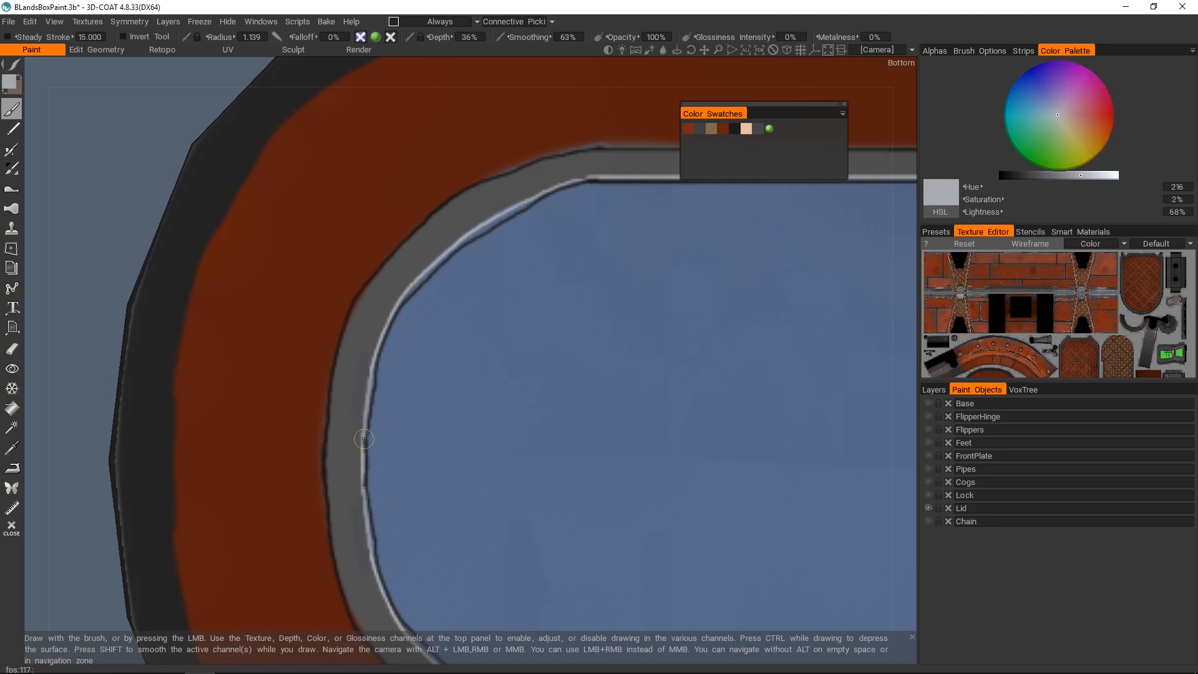
pyautogui.press('v')
pyautogui.moveTo(543, 264); pyautogui.dragTo(366, 408, button='middle')
pyautogui.press('v')
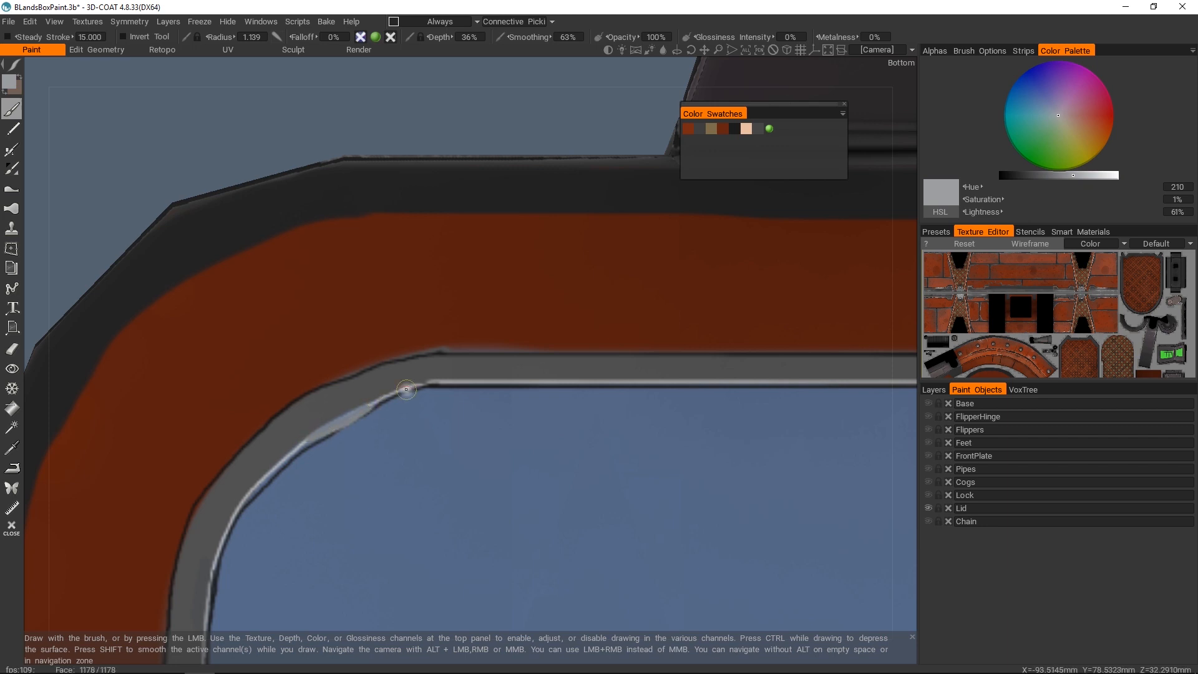
# - Sample orange-brown tones from the lid's flat texture as the two brush colours and enlarge the brush radius to 6.452
pyautogui.scroll(-8, 407, 389)
pyautogui.keyDown('alt'); pyautogui.moveTo(406, 389); pyautogui.dragTo(480, 282); pyautogui.keyUp('alt')
pyautogui.scroll(2, 479, 282)
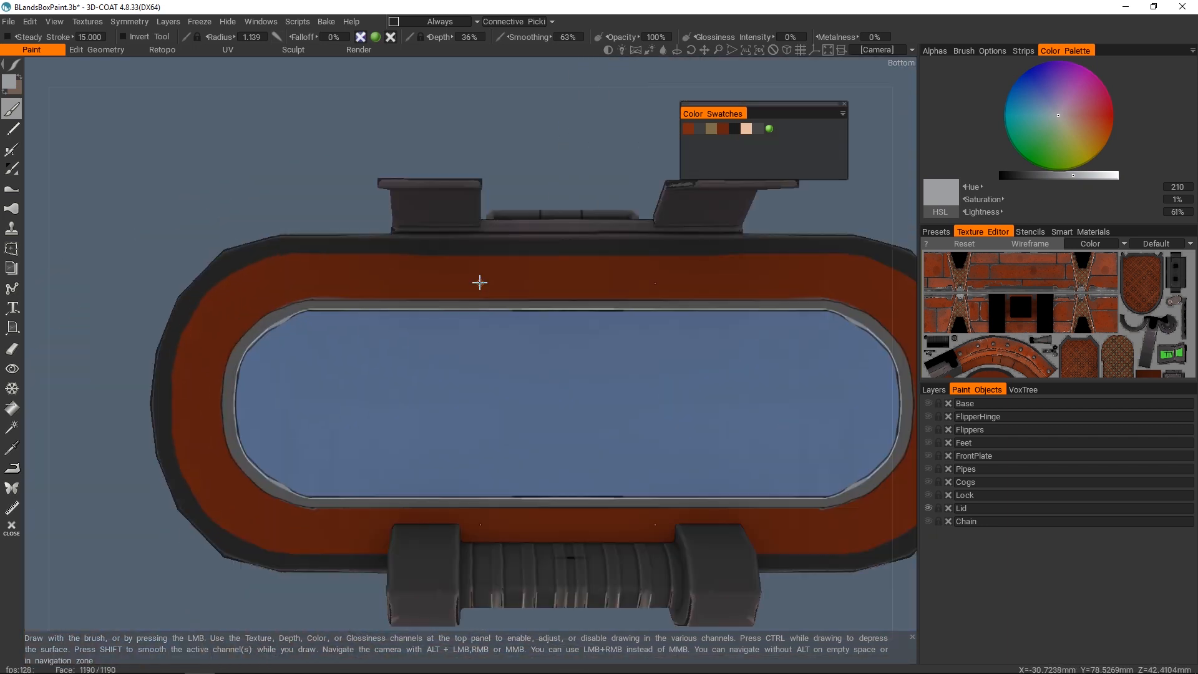
pyautogui.scroll(6, 1027, 299)
pyautogui.moveTo(1035, 358)
pyautogui.mouseDown(button='middle')
pyautogui.moveTo(1052, 282)
pyautogui.moveTo(1059, 310)
pyautogui.mouseUp(button='middle')
pyautogui.press('v')
pyautogui.press('v')
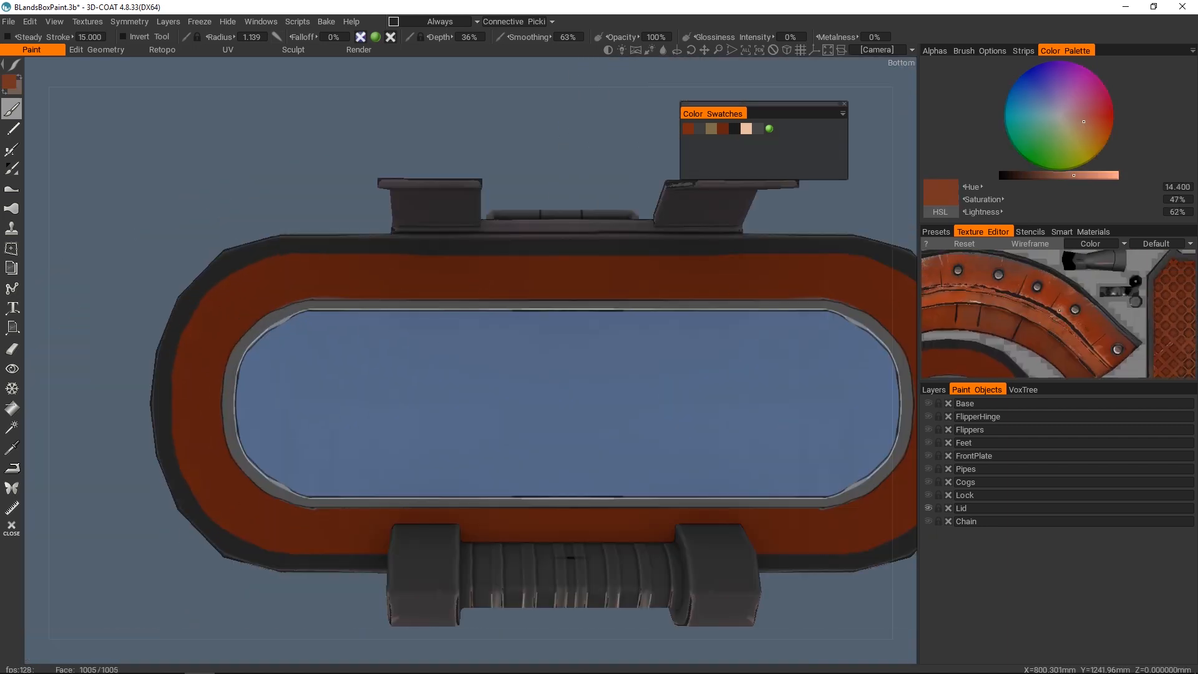
pyautogui.press('v')
pyautogui.scroll(3, 474, 287)
pyautogui.moveTo(396, 254); pyautogui.dragTo(481, 289, button='middle')
pyautogui.moveTo(462, 289); pyautogui.dragTo(480, 289, button='right')
pyautogui.press('x')
pyautogui.click(562, 284)
pyautogui.hotkey('ctrl', 'z')
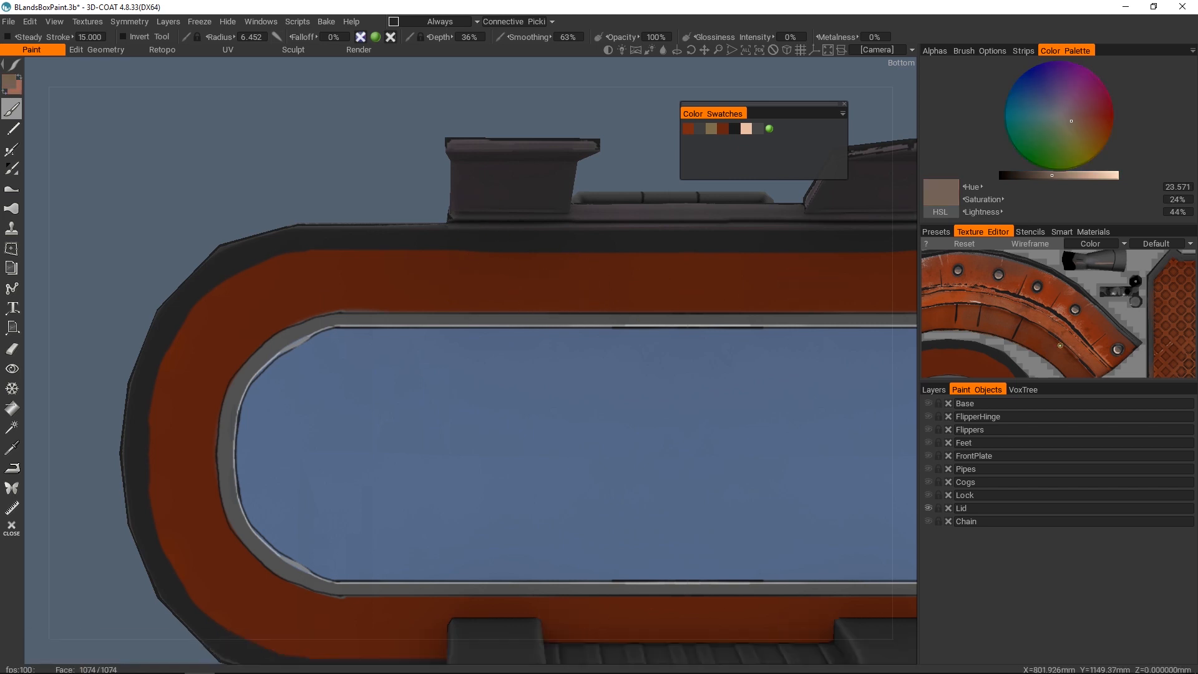
# - Set the brush to randomly use one of the two colours and paint mottled variation over the lid underside's orange surface
pyautogui.press('v')
pyautogui.rightClick(517, 287)
pyautogui.click(554, 278)
pyautogui.click(544, 258)
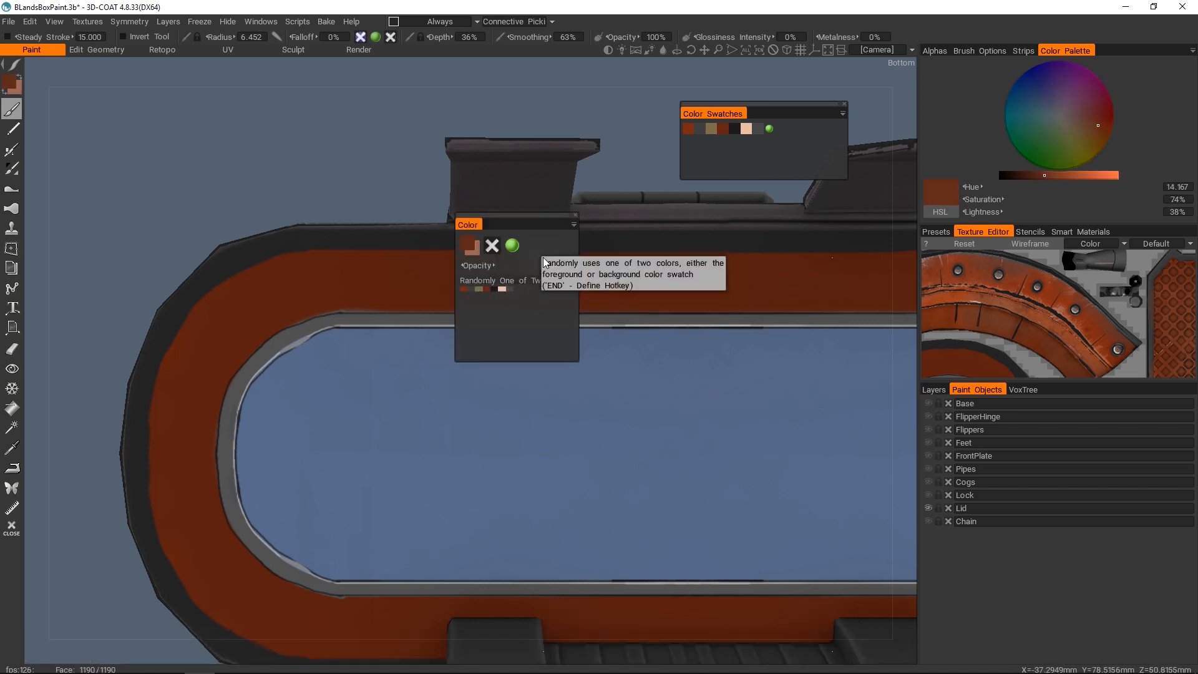
pyautogui.click(529, 282)
pyautogui.click(528, 268)
pyautogui.moveTo(393, 274); pyautogui.dragTo(407, 278)
pyautogui.press('e')
pyautogui.click(254, 265)
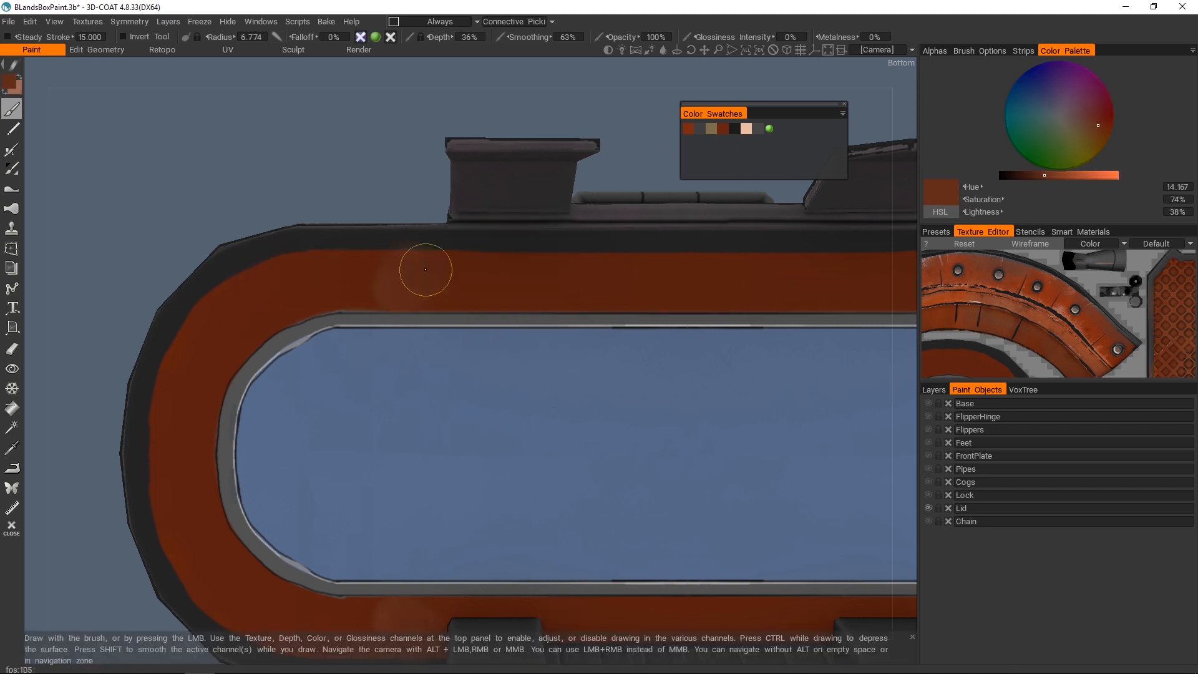
pyautogui.moveTo(289, 304); pyautogui.dragTo(212, 366)
pyautogui.moveTo(476, 276)
pyautogui.mouseDown()
pyautogui.moveTo(601, 284)
pyautogui.moveTo(519, 296)
pyautogui.mouseUp()
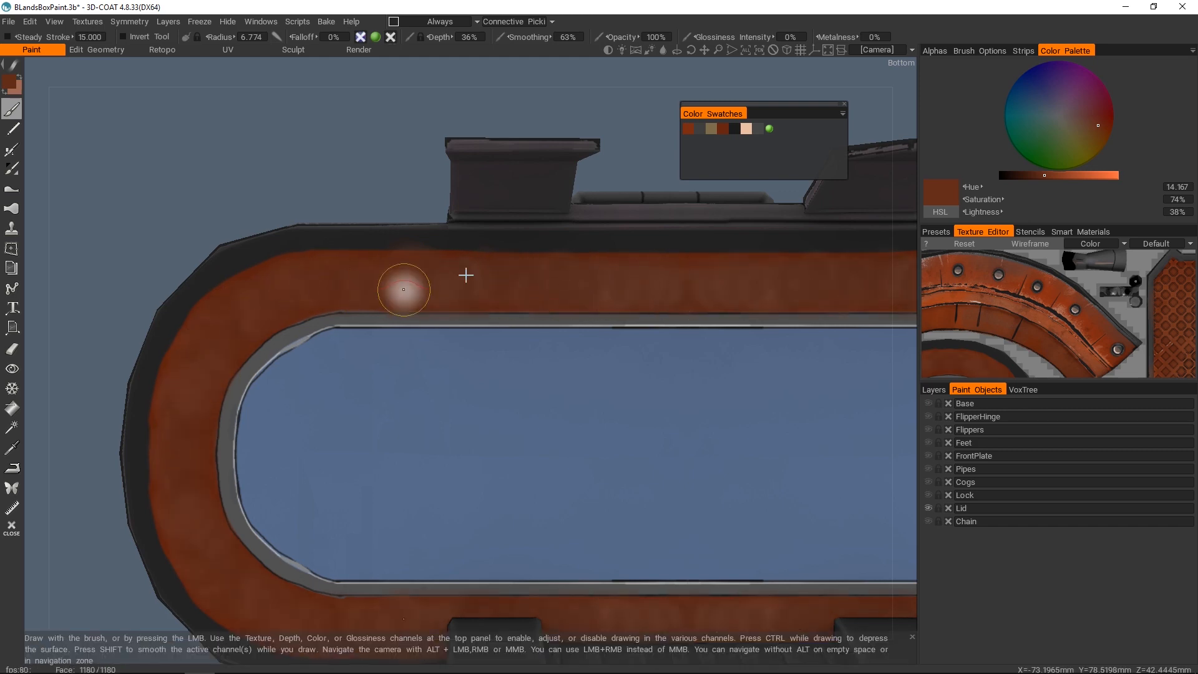
# - Sample grey from the band, reduce the brush size and lighten the brush colour to 81% lightness
pyautogui.keyDown('alt'); pyautogui.moveTo(466, 275); pyautogui.dragTo(318, 338, button='right'); pyautogui.keyUp('alt')
pyautogui.keyDown('alt'); pyautogui.moveTo(318, 338); pyautogui.dragTo(433, 326, button='middle'); pyautogui.keyUp('alt')
pyautogui.keyDown('alt'); pyautogui.moveTo(433, 326); pyautogui.dragTo(480, 288, button='right'); pyautogui.keyUp('alt')
pyautogui.press('v')
pyautogui.moveTo(1058, 175); pyautogui.dragTo(1077, 175)
pyautogui.press('[')
pyautogui.press('[')
pyautogui.press('[')
pyautogui.click(513, 271)
pyautogui.hotkey('ctrl', 'z')
pyautogui.press('x')
pyautogui.press('v')
pyautogui.click(1096, 176)
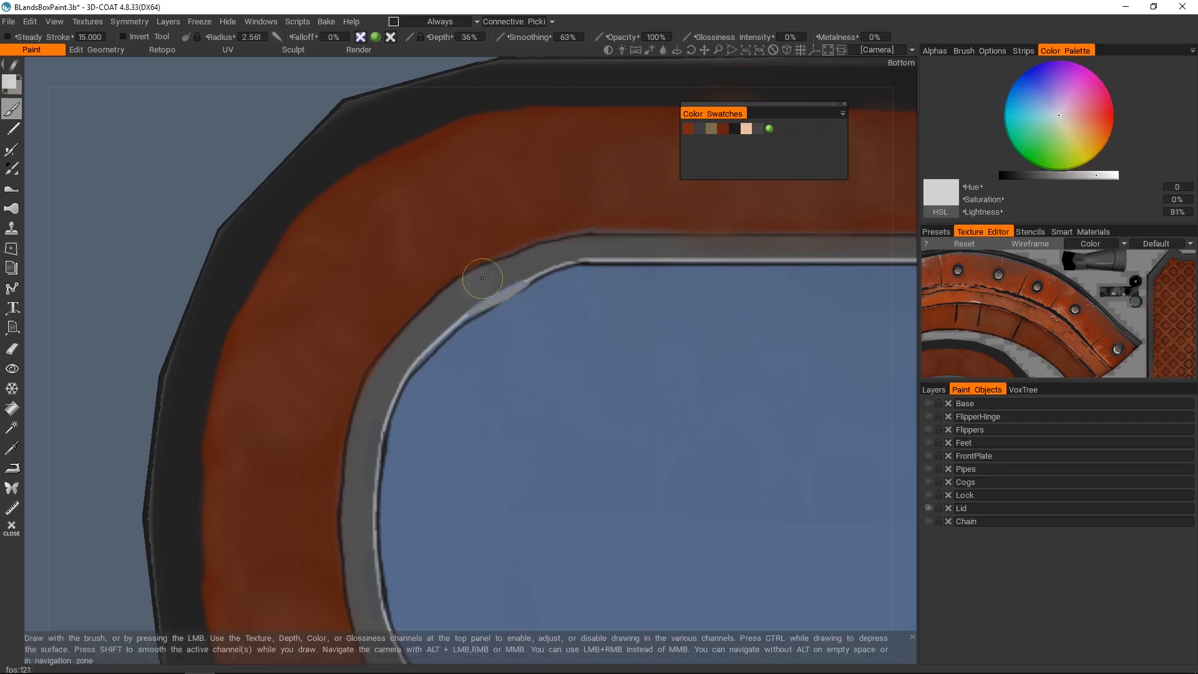
# - Paint light grey highlights along the curved end of the grey band, undoing the unwanted strokes
pyautogui.moveTo(420, 338)
pyautogui.mouseDown()
pyautogui.moveTo(357, 480)
pyautogui.moveTo(437, 317)
pyautogui.mouseUp()
pyautogui.keyDown('alt'); pyautogui.moveTo(438, 317); pyautogui.dragTo(481, 368, button='right'); pyautogui.keyUp('alt')
pyautogui.moveTo(480, 368)
pyautogui.keyDown('alt'); pyautogui.mouseDown()
pyautogui.moveTo(503, 337)
pyautogui.moveTo(512, 350)
pyautogui.mouseUp(); pyautogui.keyUp('alt')
pyautogui.keyDown('alt'); pyautogui.moveTo(511, 349); pyautogui.dragTo(564, 333, button='right'); pyautogui.keyUp('alt')
pyautogui.hotkey('ctrl', 'z')
pyautogui.hotkey('ctrl', 'z')
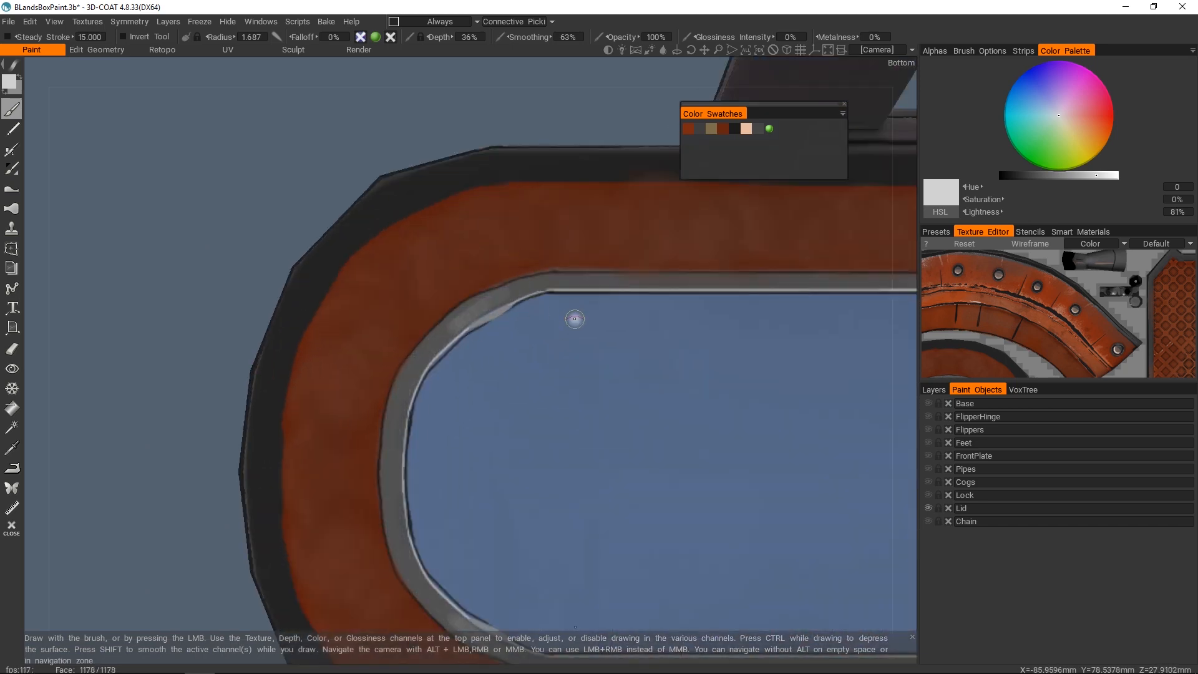
pyautogui.press('c')
pyautogui.click(567, 277)
pyautogui.keyDown('alt'); pyautogui.moveTo(476, 307); pyautogui.dragTo(577, 237, button='right'); pyautogui.keyUp('alt')
pyautogui.moveTo(578, 232)
pyautogui.mouseDown()
pyautogui.moveTo(502, 258)
pyautogui.moveTo(393, 359)
pyautogui.mouseUp()
pyautogui.hotkey('ctrl', 'z')
pyautogui.hotkey('ctrl', 'z')
# - Paint light grey polish along the straight sections of the grey band with a brush radius of 1.687
pyautogui.moveTo(499, 302)
pyautogui.keyDown('alt'); pyautogui.mouseDown(button='right')
pyautogui.moveTo(462, 289)
pyautogui.moveTo(497, 313)
pyautogui.moveTo(484, 308)
pyautogui.mouseUp(button='right'); pyautogui.keyUp('alt')
pyautogui.keyDown('alt'); pyautogui.moveTo(484, 309); pyautogui.dragTo(496, 301, button='middle'); pyautogui.keyUp('alt')
pyautogui.press('e')
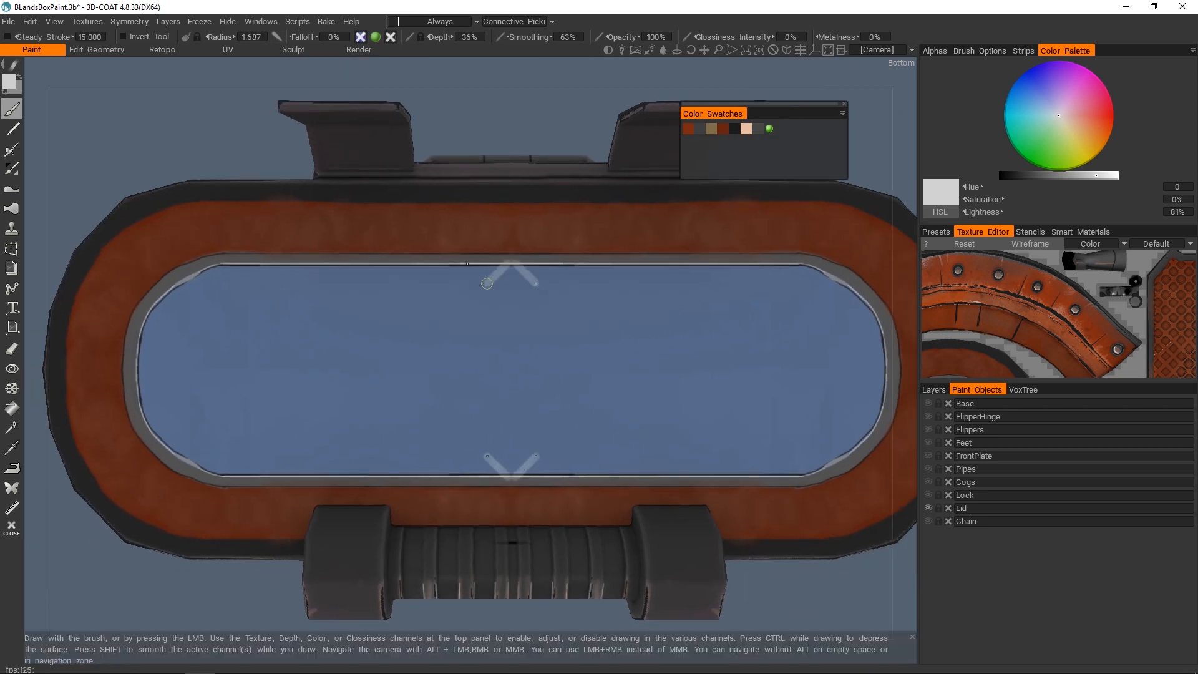
pyautogui.moveTo(516, 260); pyautogui.dragTo(223, 260)
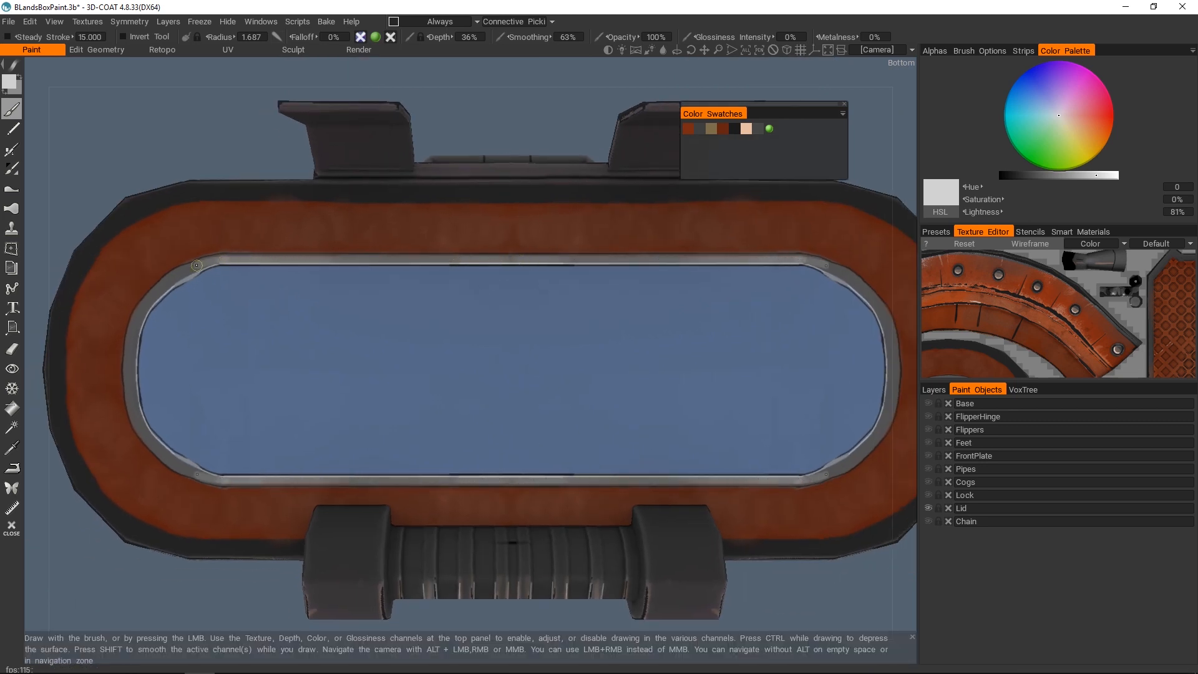
# - Paint thin light grey highlights along the orange surface's outer edge with a brush radius of 0.565
pyautogui.moveTo(158, 388)
pyautogui.keyDown('alt'); pyautogui.mouseDown()
pyautogui.moveTo(281, 379)
pyautogui.moveTo(390, 329)
pyautogui.mouseUp(); pyautogui.keyUp('alt')
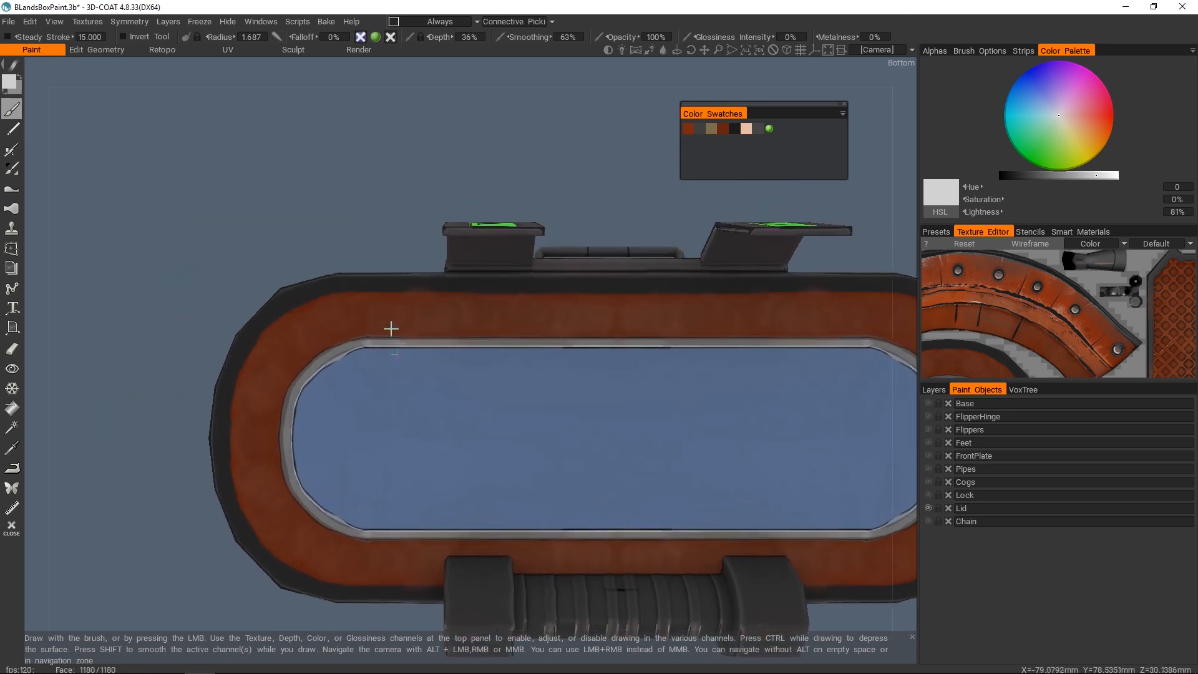
pyautogui.press('e')
pyautogui.click(287, 311)
pyautogui.keyDown('alt'); pyautogui.moveTo(618, 292); pyautogui.dragTo(535, 273, button='middle'); pyautogui.keyUp('alt')
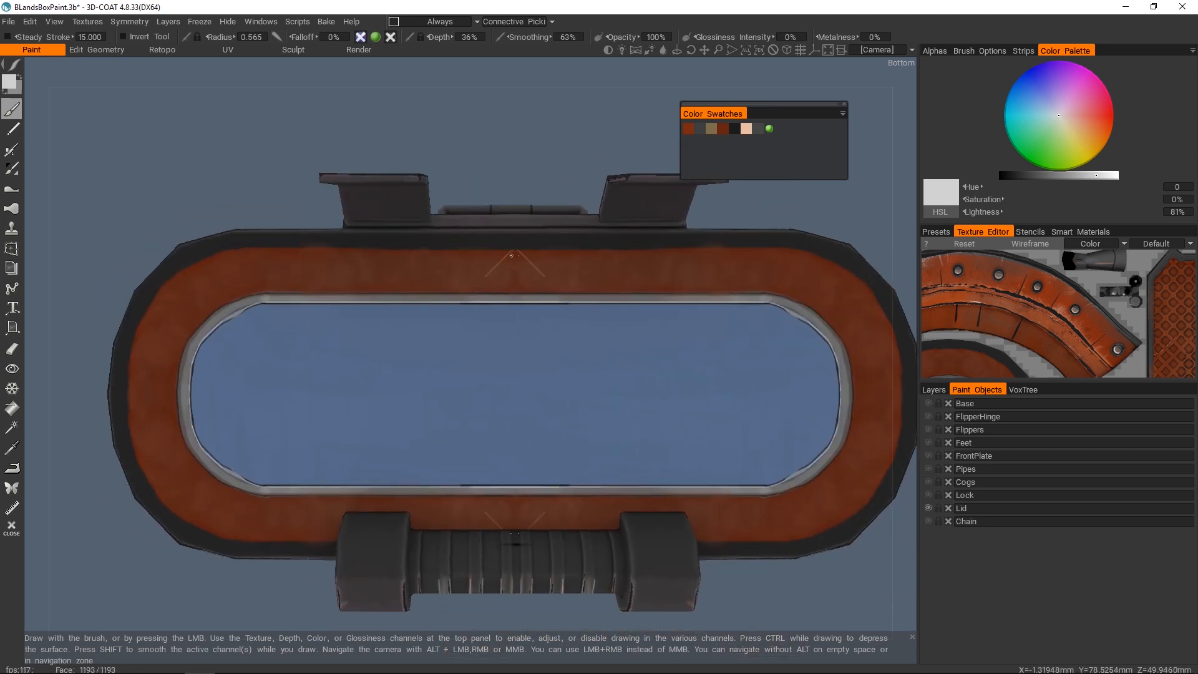
pyautogui.keyDown('alt'); pyautogui.moveTo(243, 266); pyautogui.dragTo(383, 265, button='middle'); pyautogui.keyUp('alt')
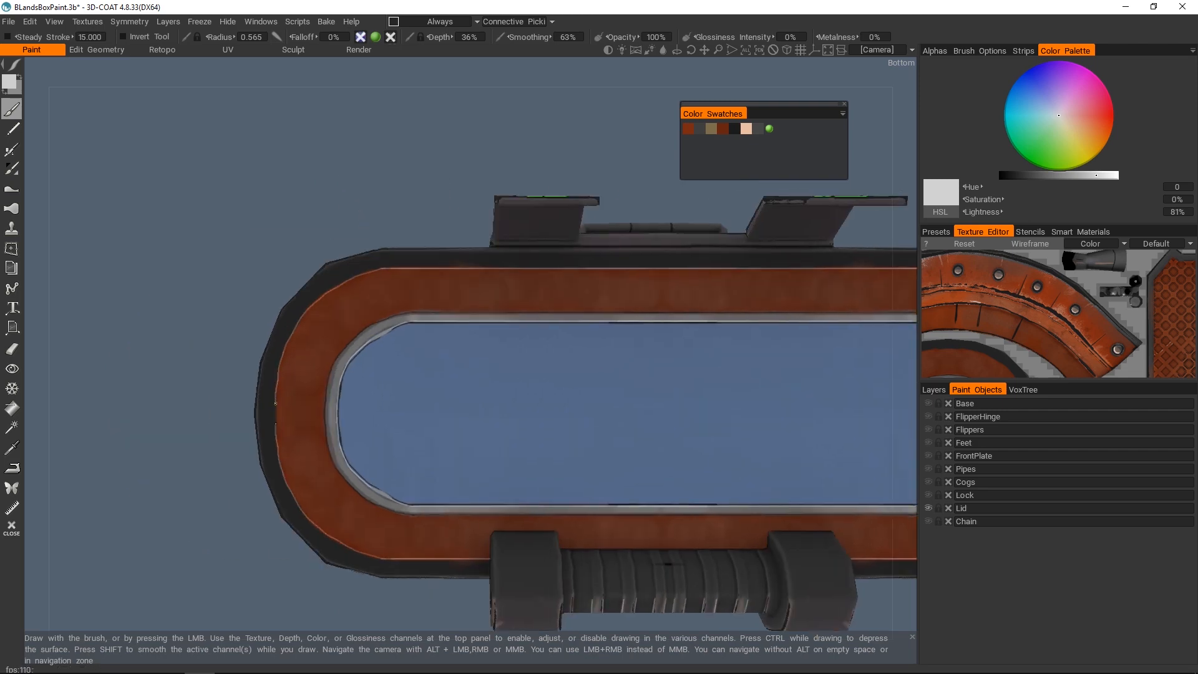
pyautogui.keyDown('alt'); pyautogui.moveTo(275, 402); pyautogui.dragTo(406, 241); pyautogui.keyUp('alt')
# - Sample the blue of the lid underside's central panel and try brighter, more saturated shades of it
pyautogui.press('v')
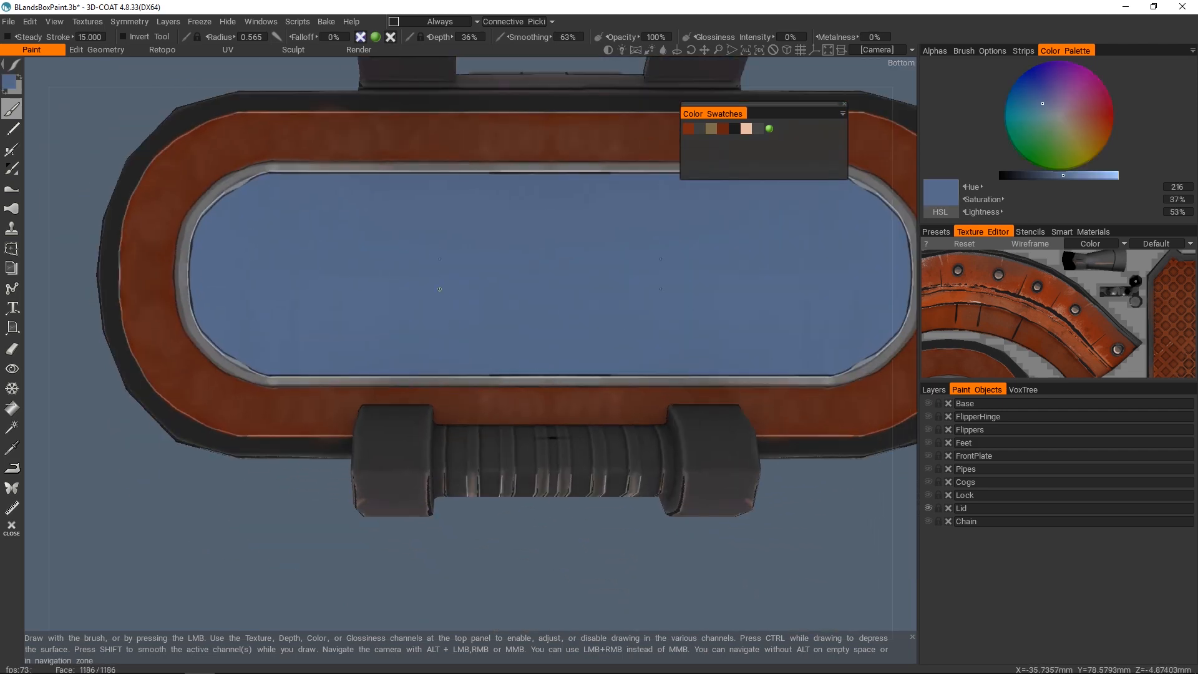
pyautogui.moveTo(1063, 175); pyautogui.dragTo(1083, 175)
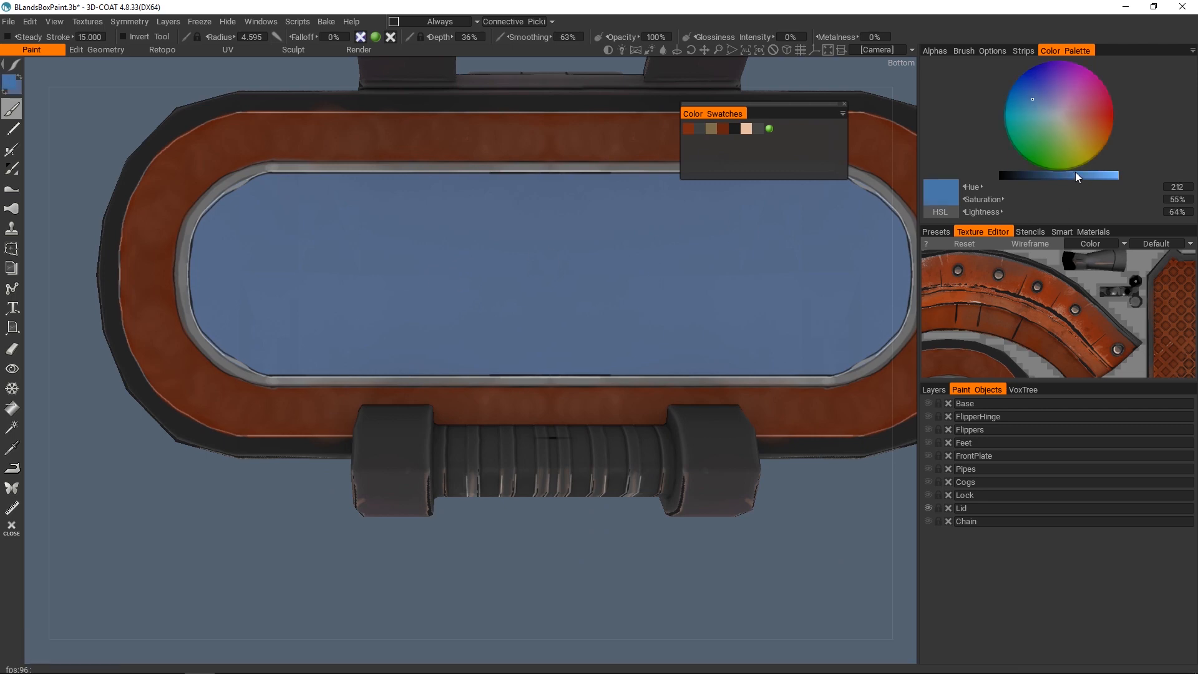
pyautogui.click(1044, 99)
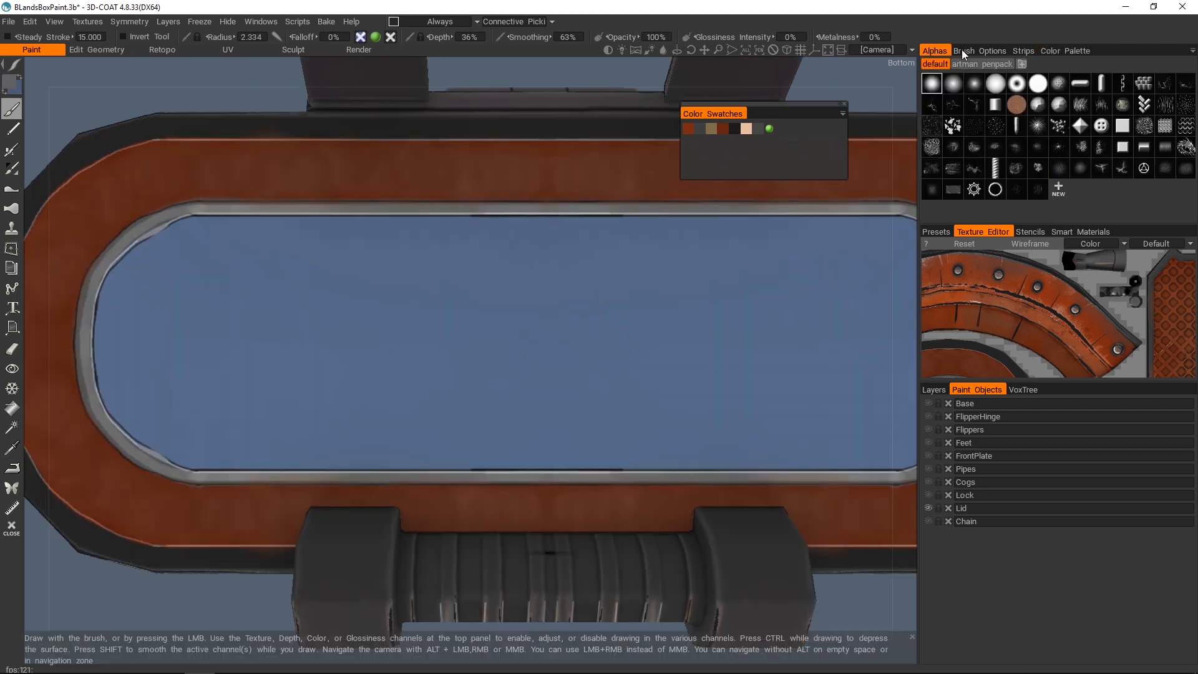
# - Switch to a grey with 35% lightness and draw straight horizontal lines across the outer part of the blue panel
pyautogui.click(965, 52)
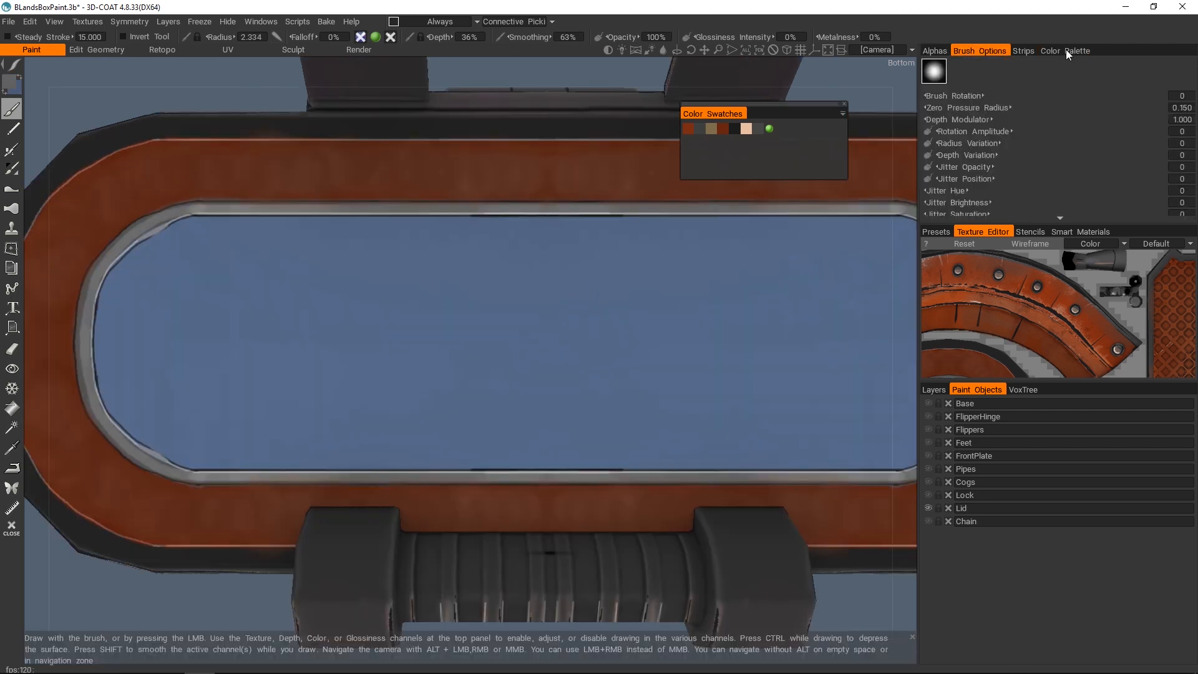
pyautogui.click(1069, 52)
pyautogui.press('space')
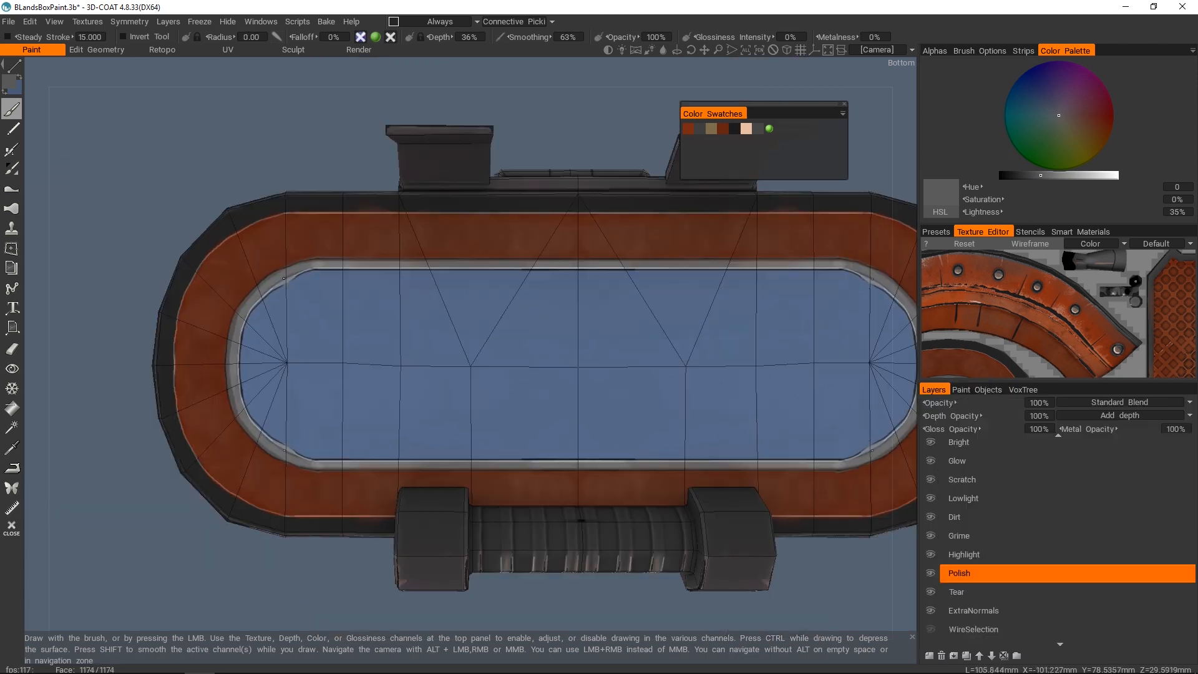
pyautogui.scroll(4, 414, 302)
pyautogui.scroll(-3, 414, 302)
pyautogui.moveTo(226, 270)
pyautogui.mouseDown()
pyautogui.moveTo(583, 270)
pyautogui.moveTo(562, 279)
pyautogui.mouseUp()
pyautogui.moveTo(192, 290); pyautogui.dragTo(562, 297)
pyautogui.hotkey('ctrl', 'z')
pyautogui.moveTo(183, 306); pyautogui.dragTo(561, 307)
pyautogui.keyDown('alt'); pyautogui.moveTo(225, 314); pyautogui.dragTo(144, 265, button='middle'); pyautogui.keyUp('alt')
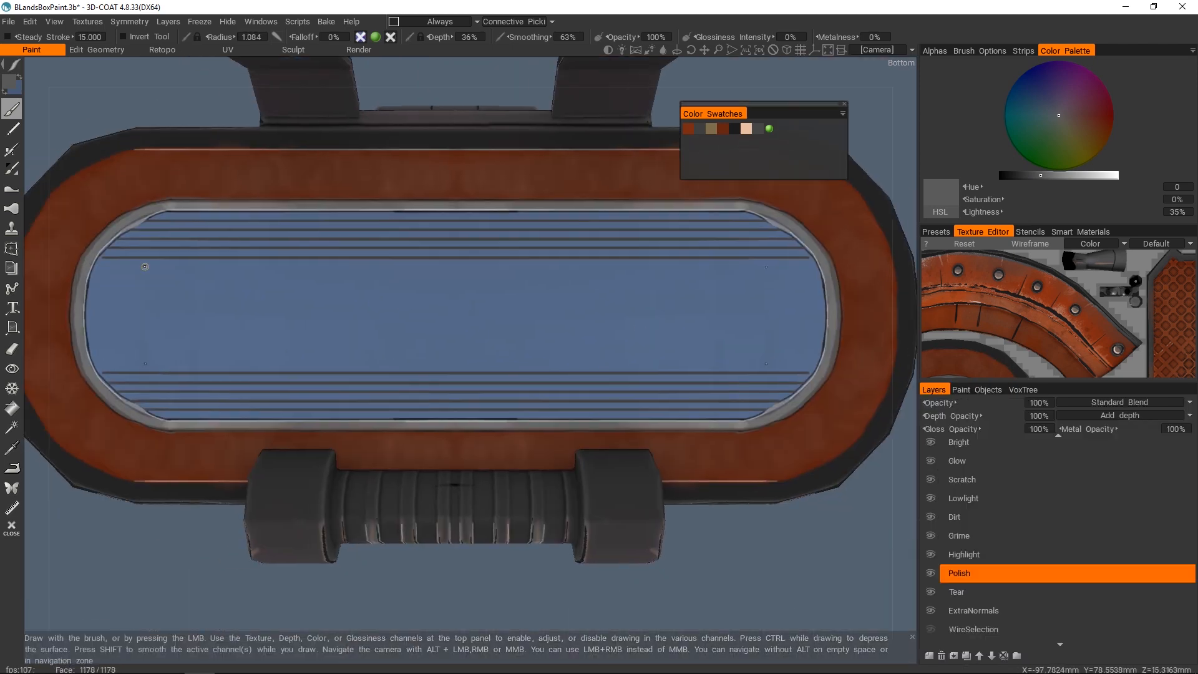
# - Continue the grey horizontal lines across the rest of the blue panel, undoing the trial vertical lines
pyautogui.moveTo(96, 266)
pyautogui.mouseDown()
pyautogui.moveTo(481, 266)
pyautogui.moveTo(474, 283)
pyautogui.mouseUp()
pyautogui.moveTo(88, 290)
pyautogui.mouseDown()
pyautogui.moveTo(474, 289)
pyautogui.moveTo(477, 304)
pyautogui.mouseUp()
pyautogui.keyDown('alt'); pyautogui.moveTo(489, 325); pyautogui.dragTo(598, 334, button='middle'); pyautogui.keyUp('alt')
pyautogui.scroll(3, 317, 320)
pyautogui.moveTo(113, 319); pyautogui.dragTo(746, 327)
pyautogui.scroll(-2, 746, 326)
pyautogui.keyDown('alt'); pyautogui.moveTo(745, 326); pyautogui.dragTo(657, 305, button='middle'); pyautogui.keyUp('alt')
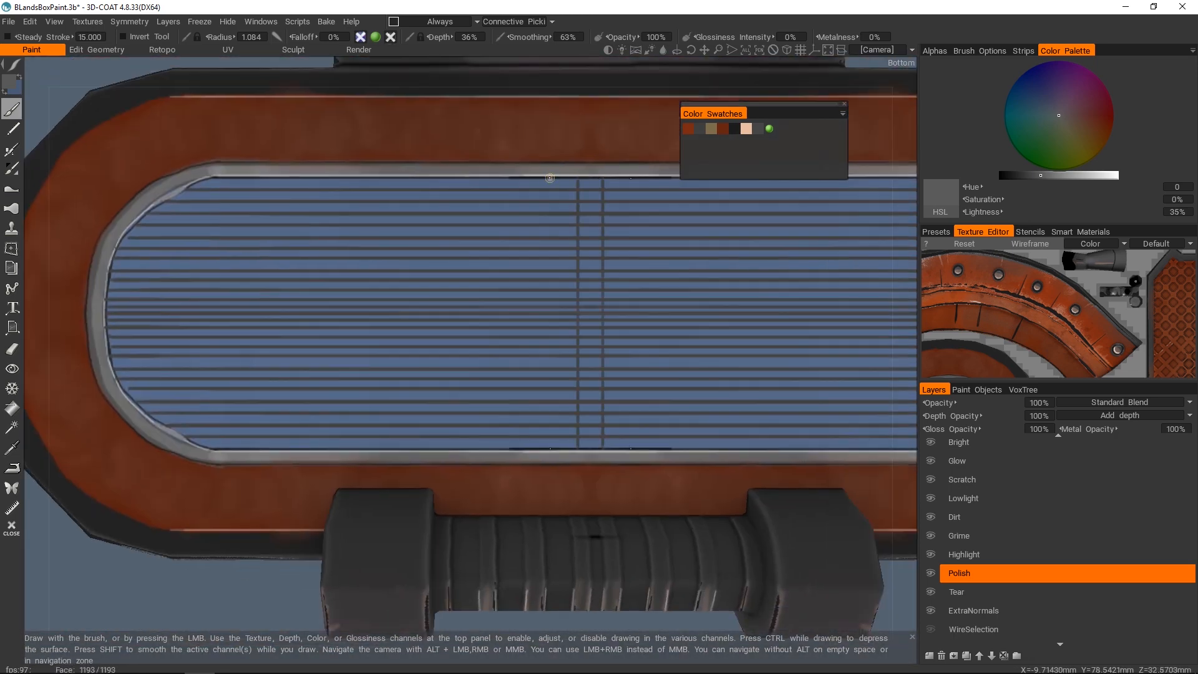
pyautogui.scroll(-8, 563, 368)
pyautogui.moveTo(563, 368)
pyautogui.keyDown('alt'); pyautogui.mouseDown()
pyautogui.moveTo(567, 449)
pyautogui.moveTo(534, 283)
pyautogui.mouseUp(); pyautogui.keyUp('alt')
pyautogui.hotkey('ctrl', 'z')
# - Sample the panel's blue, lighten it to 76% and paint highlight lines between the outer grey stripes
pyautogui.scroll(8, 534, 283)
pyautogui.scroll(-1, 534, 283)
pyautogui.press('v')
pyautogui.moveTo(877, 227); pyautogui.dragTo(522, 227)
pyautogui.scroll(4, 522, 227)
pyautogui.keyDown('alt'); pyautogui.moveTo(452, 300); pyautogui.dragTo(721, 313, button='middle'); pyautogui.keyUp('alt')
pyautogui.scroll(-2, 215, 311)
pyautogui.moveTo(236, 261); pyautogui.dragTo(676, 260)
pyautogui.moveTo(677, 272)
pyautogui.mouseDown()
pyautogui.moveTo(227, 272)
pyautogui.moveTo(671, 284)
pyautogui.moveTo(607, 297)
pyautogui.mouseUp()
pyautogui.moveTo(801, 310); pyautogui.dragTo(186, 318)
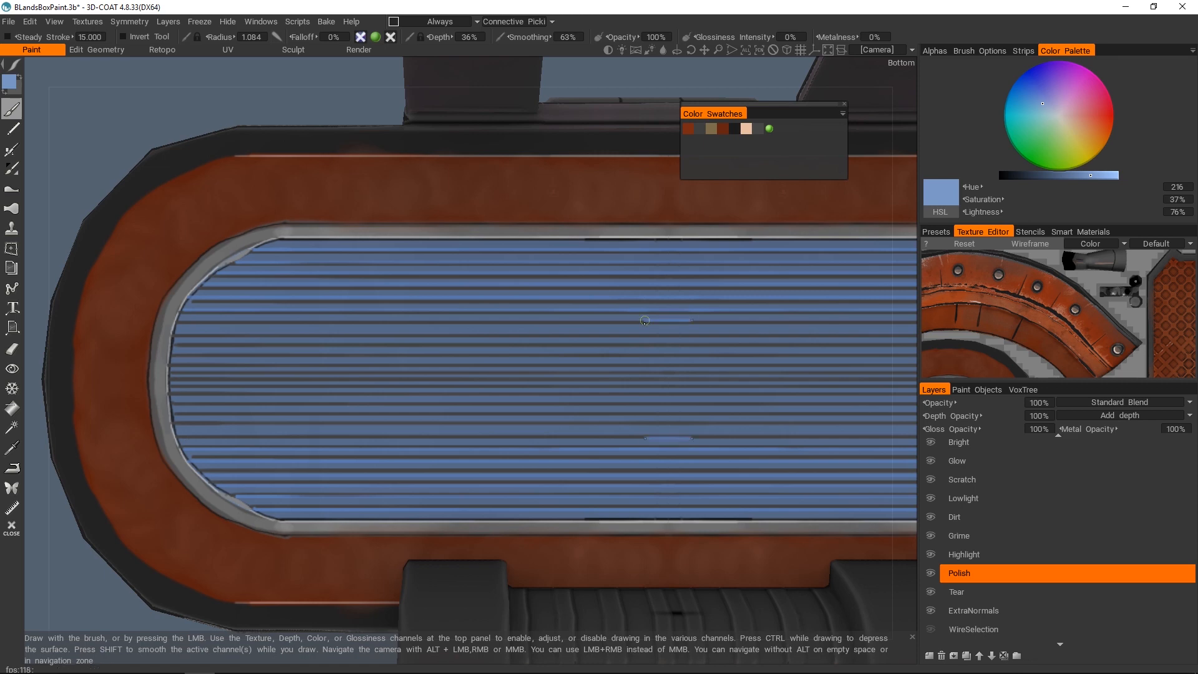
# - Paint light blue highlight lines between the remaining grey stripes towards the middle of the panel
pyautogui.moveTo(644, 320)
pyautogui.mouseDown()
pyautogui.moveTo(183, 320)
pyautogui.moveTo(179, 331)
pyautogui.mouseUp()
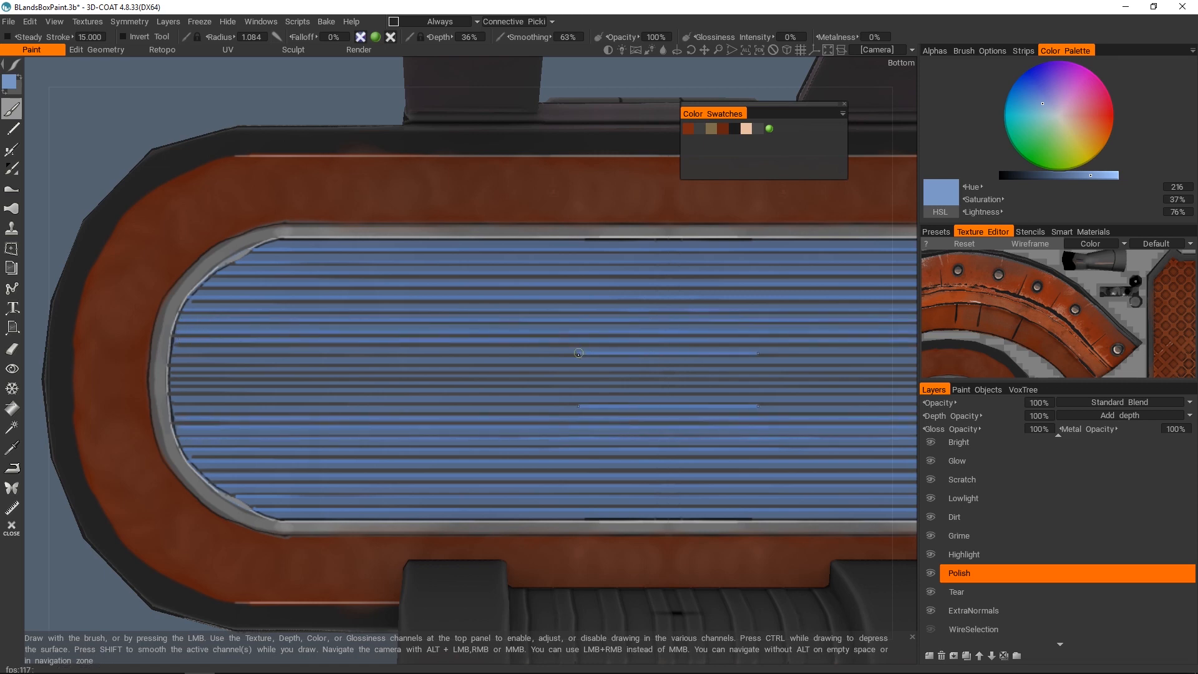
pyautogui.moveTo(578, 353); pyautogui.dragTo(174, 353)
pyautogui.moveTo(685, 361); pyautogui.dragTo(171, 361)
pyautogui.moveTo(573, 371); pyautogui.dragTo(169, 370)
pyautogui.moveTo(664, 377); pyautogui.dragTo(169, 377)
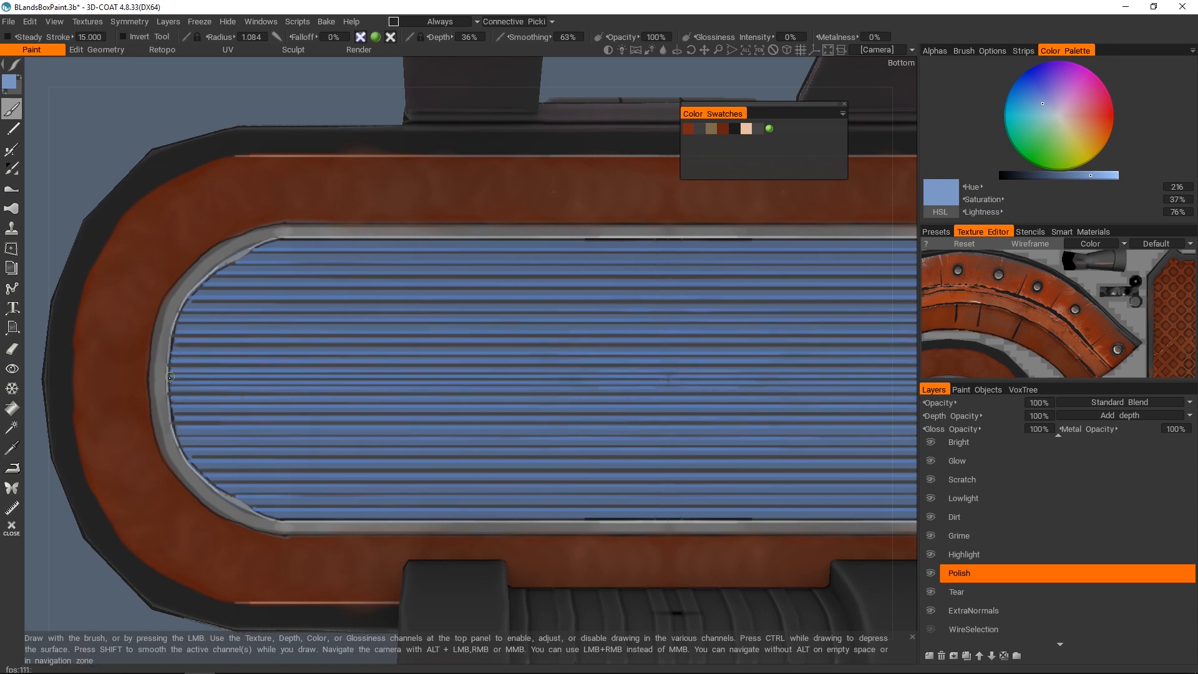
# - Switch back to grey and enlarge the brush radius to 40.628 for soft shading over the striped panel
pyautogui.scroll(-5, 652, 348)
pyautogui.press('x')
pyautogui.scroll(-5, 599, 364)
pyautogui.scroll(5, 559, 376)
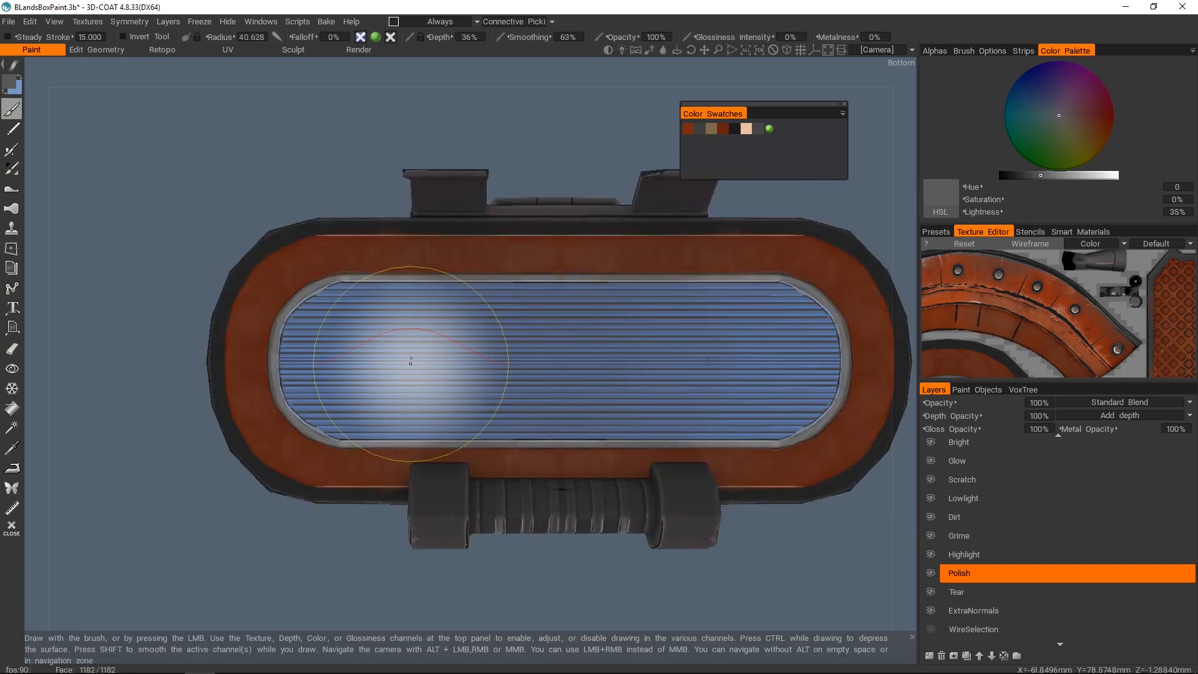
pyautogui.scroll(-4, 616, 372)
pyautogui.scroll(3, 563, 364)
pyautogui.moveTo(610, 361)
pyautogui.keyDown('alt'); pyautogui.mouseDown()
pyautogui.moveTo(564, 363)
pyautogui.moveTo(574, 326)
pyautogui.moveTo(550, 361)
pyautogui.moveTo(528, 318)
pyautogui.moveTo(530, 365)
pyautogui.moveTo(488, 361)
pyautogui.moveTo(421, 381)
pyautogui.moveTo(430, 312)
pyautogui.mouseUp(); pyautogui.keyUp('alt')
pyautogui.scroll(3, 529, 318)
pyautogui.scroll(3, 462, 349)
# - Sample an orange-brown, choose a splatter brush alpha and stamp it on the lid underside's orange surface
pyautogui.press('v')
pyautogui.scroll(-4, 430, 312)
pyautogui.click(934, 51)
pyautogui.click(1058, 126)
pyautogui.moveTo(526, 261); pyautogui.dragTo(530, 269)
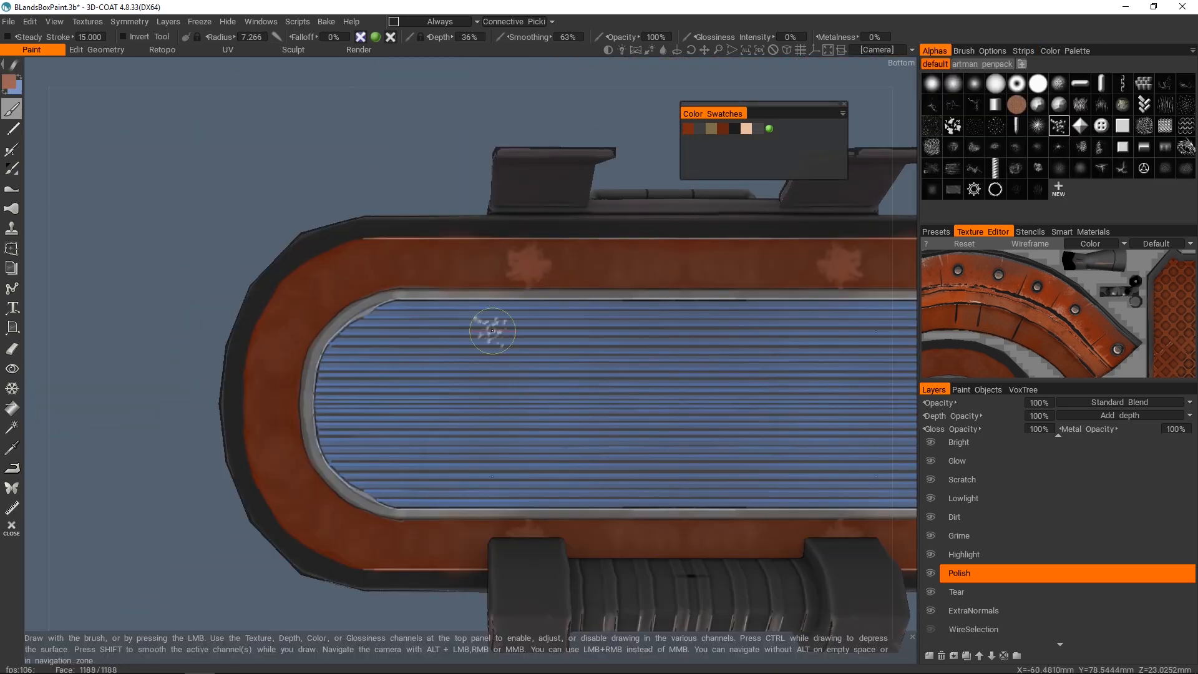
# - Add a new layer above Polish and paint splatters and soft blotches over the lid underside, undoing the unwanted strokes
pyautogui.click(929, 655)
pyautogui.moveTo(288, 305); pyautogui.dragTo(319, 303, button='right')
pyautogui.moveTo(320, 303)
pyautogui.mouseDown()
pyautogui.moveTo(310, 351)
pyautogui.moveTo(549, 281)
pyautogui.mouseUp()
pyautogui.scroll(-2, 310, 351)
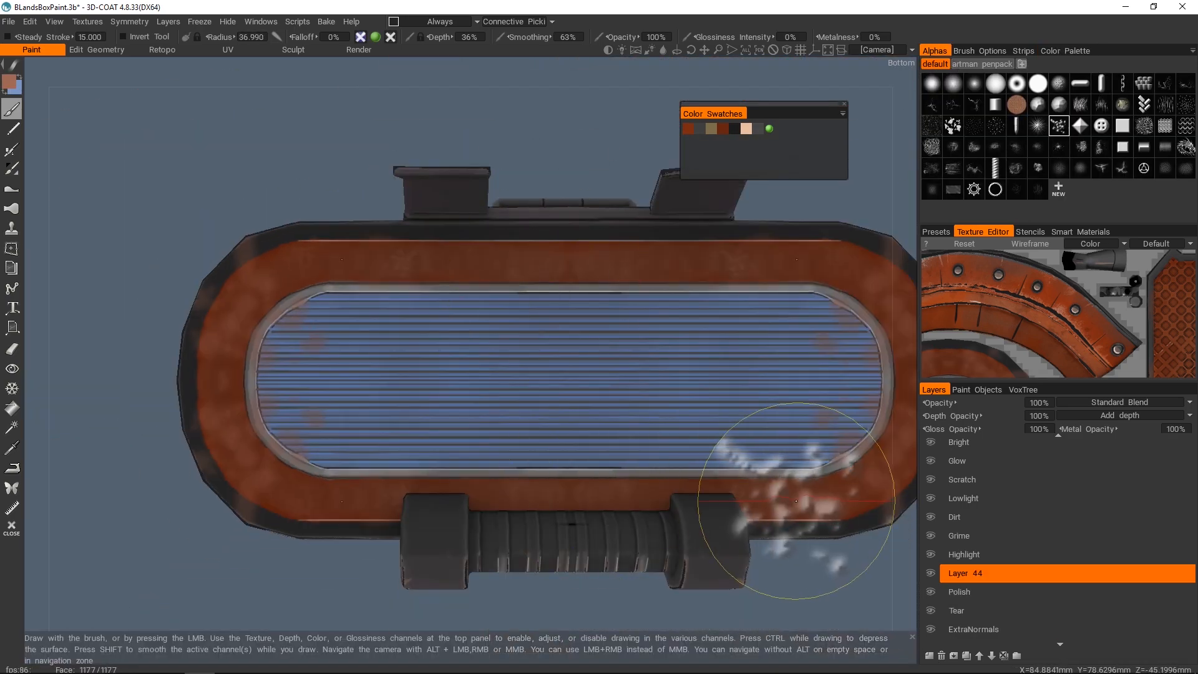
pyautogui.hotkey('ctrl', 'z')
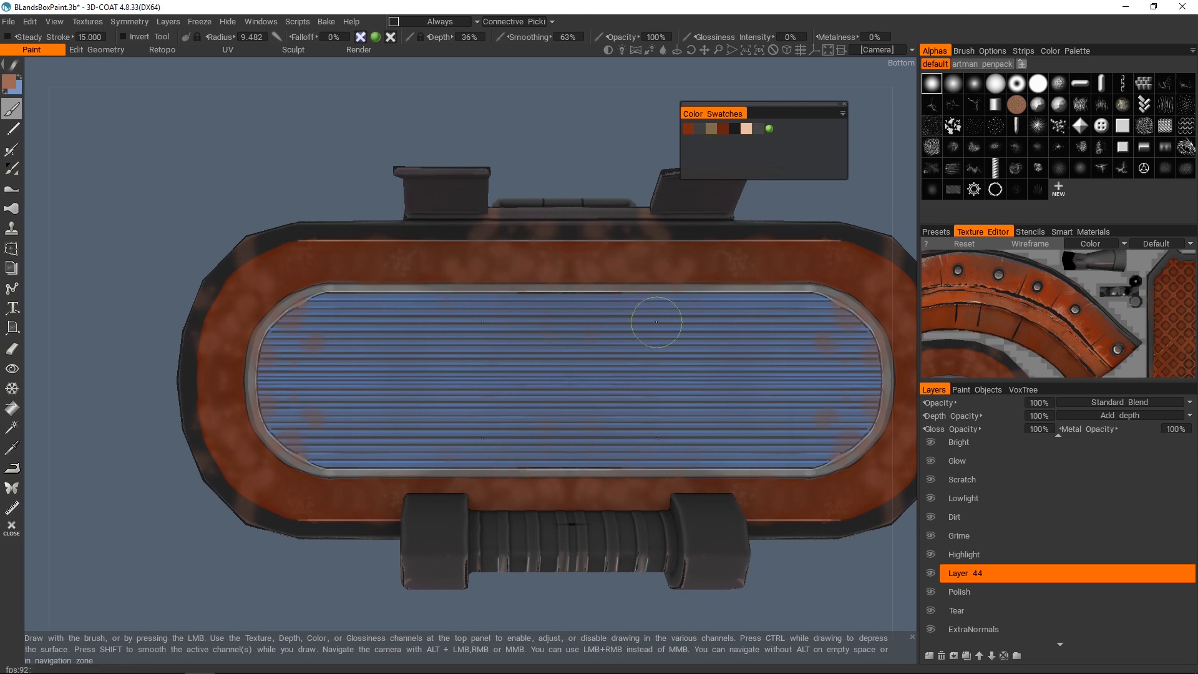
pyautogui.keyDown('alt'); pyautogui.moveTo(837, 421); pyautogui.dragTo(727, 308, button='middle'); pyautogui.keyUp('alt')
pyautogui.hotkey('ctrl', 'z')
pyautogui.hotkey('ctrl', 'z')
pyautogui.moveTo(458, 106)
pyautogui.keyDown('alt'); pyautogui.mouseDown(button='middle')
pyautogui.moveTo(367, 290)
pyautogui.moveTo(473, 314)
pyautogui.mouseUp(button='middle'); pyautogui.keyUp('alt')
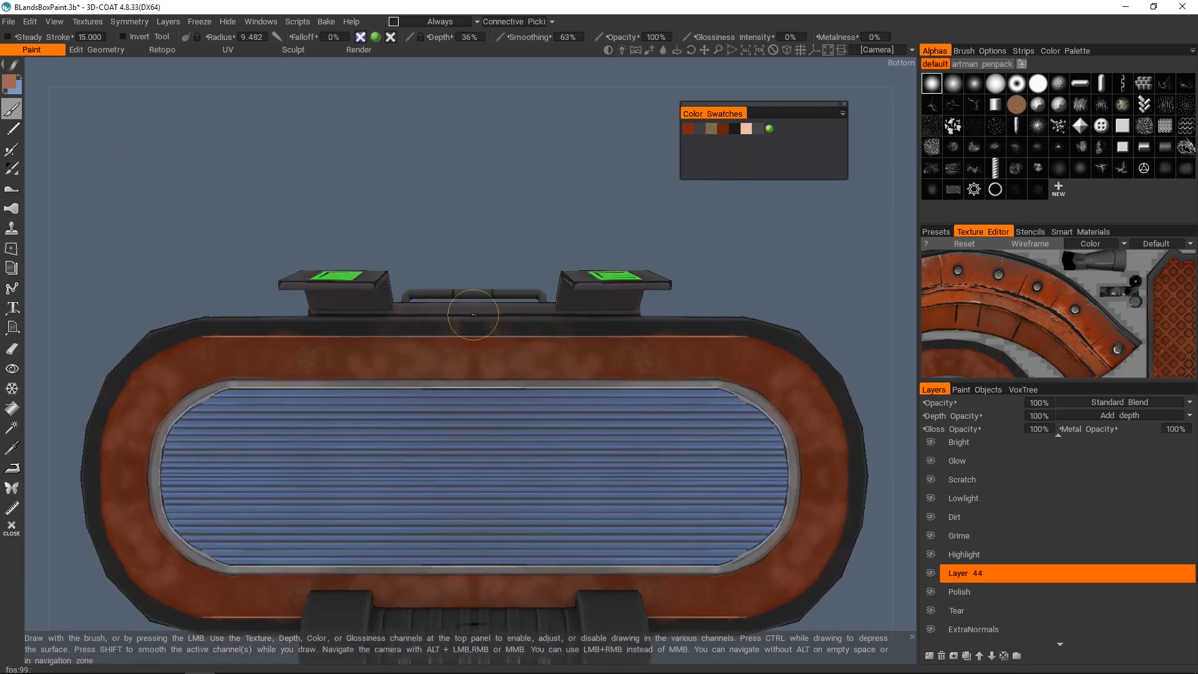
# - Remove the extra layer above Polish, make Polish active again and check the lid from the side
pyautogui.scroll(5, 650, 337)
pyautogui.keyDown('alt'); pyautogui.moveTo(650, 337); pyautogui.dragTo(539, 417, button='middle'); pyautogui.keyUp('alt')
pyautogui.moveTo(737, 310); pyautogui.dragTo(666, 310, button='right')
pyautogui.scroll(-4, 478, 352)
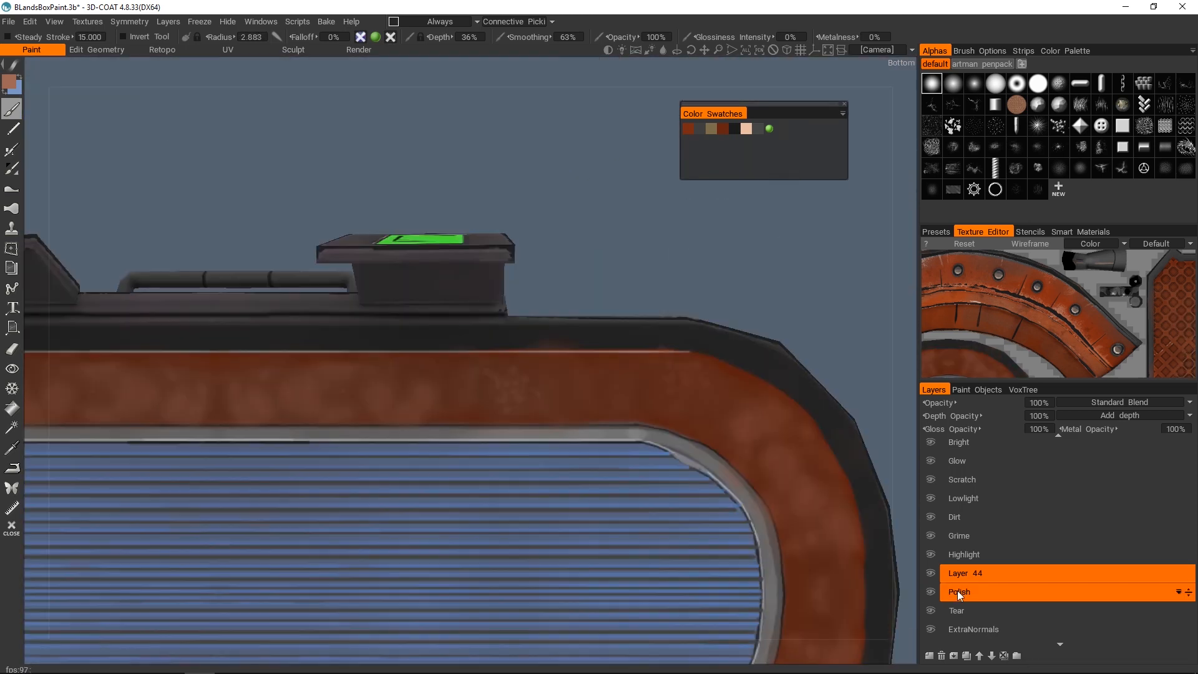
pyautogui.scroll(-5, 474, 281)
pyautogui.keyDown('alt'); pyautogui.moveTo(437, 274); pyautogui.dragTo(583, 281); pyautogui.keyUp('alt')
pyautogui.scroll(3, 583, 281)
pyautogui.keyDown('alt'); pyautogui.moveTo(583, 405); pyautogui.dragTo(561, 280, button='middle'); pyautogui.keyUp('alt')
pyautogui.click(942, 655)
pyautogui.keyDown('alt'); pyautogui.moveTo(590, 329); pyautogui.dragTo(574, 361); pyautogui.keyUp('alt')
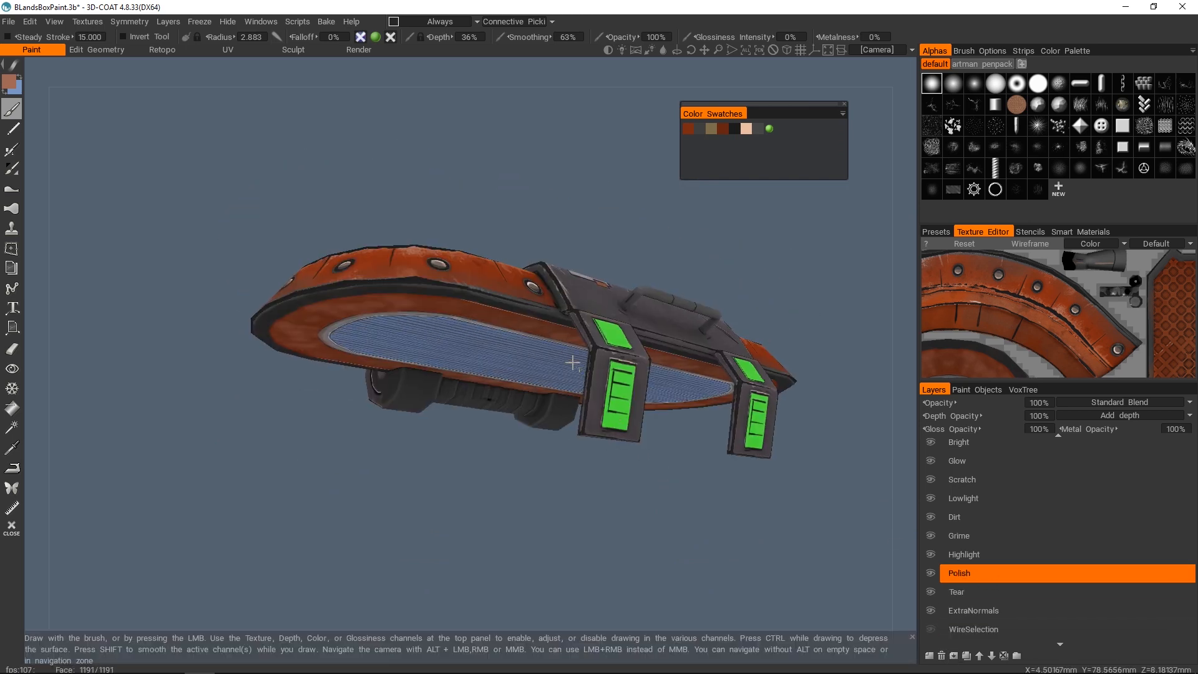
# - Paint short light scratches across the edges of the orange surface with a brush radius of about 1.7
pyautogui.scroll(4, 474, 280)
pyautogui.keyDown('alt'); pyautogui.moveTo(374, 156); pyautogui.dragTo(390, 361, button='middle'); pyautogui.keyUp('alt')
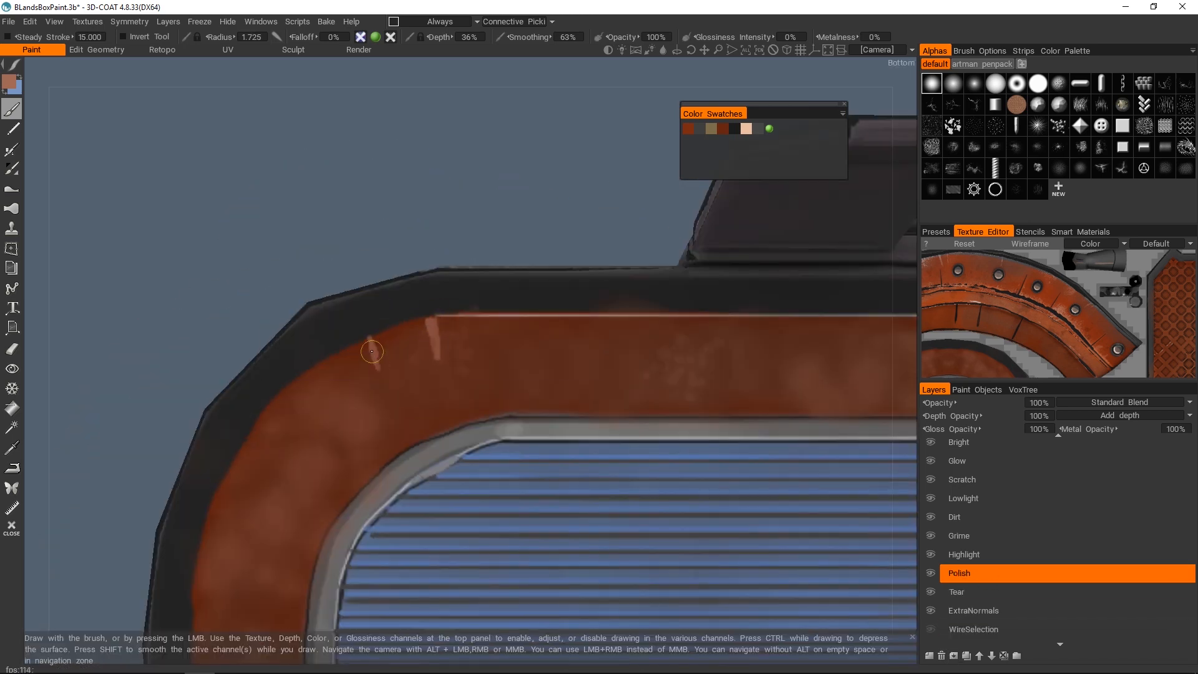
pyautogui.scroll(-1, 372, 351)
pyautogui.keyDown('alt'); pyautogui.moveTo(375, 436); pyautogui.dragTo(470, 275, button='middle'); pyautogui.keyUp('alt')
pyautogui.moveTo(362, 293); pyautogui.dragTo(391, 320)
pyautogui.scroll(-4, 474, 312)
pyautogui.keyDown('alt'); pyautogui.moveTo(686, 312); pyautogui.dragTo(437, 312, button='middle'); pyautogui.keyUp('alt')
pyautogui.scroll(3, 461, 299)
pyautogui.scroll(-2, 470, 281)
pyautogui.moveTo(426, 260)
pyautogui.mouseDown()
pyautogui.moveTo(427, 242)
pyautogui.moveTo(522, 297)
pyautogui.mouseUp()
pyautogui.scroll(-3, 487, 262)
# - Pick a brighter blue with hue 229 and paint a soft glow in the striped panel's centre with a large brush
pyautogui.moveTo(661, 386); pyautogui.dragTo(725, 397, button='right')
pyautogui.click(18, 90)
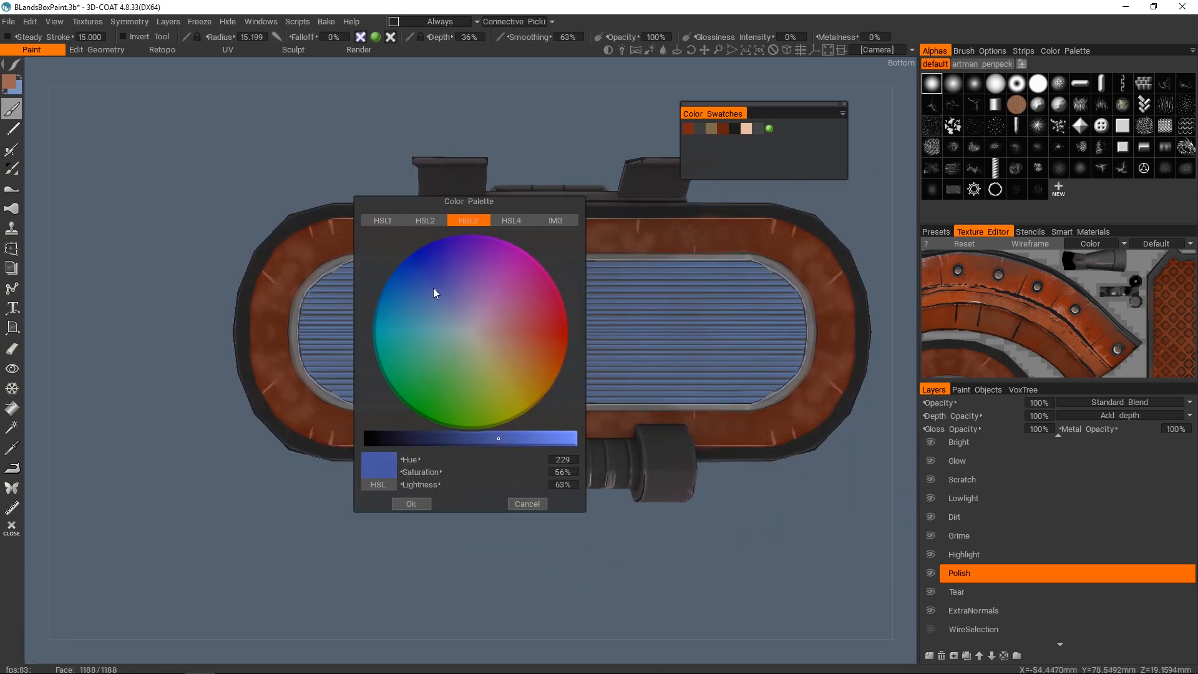
pyautogui.click(560, 438)
pyautogui.click(411, 504)
pyautogui.moveTo(551, 332); pyautogui.dragTo(615, 332, button='right')
pyautogui.moveTo(488, 332); pyautogui.dragTo(514, 339)
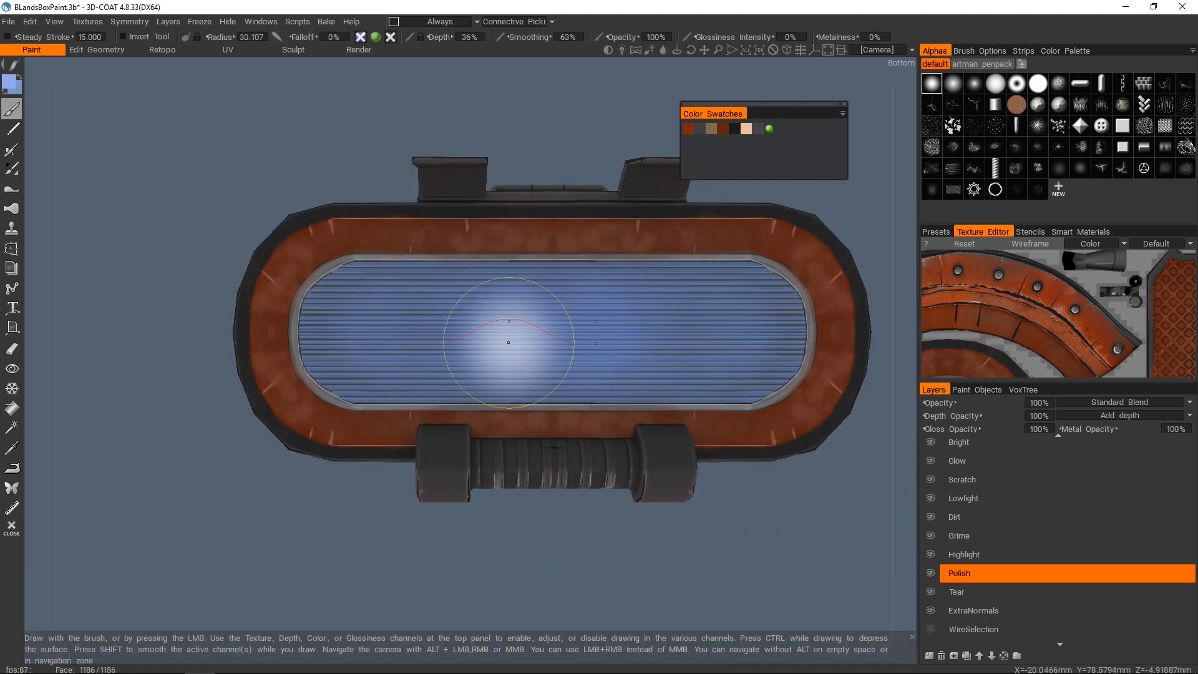
pyautogui.moveTo(513, 340); pyautogui.dragTo(471, 339, button='right')
pyautogui.scroll(-3, 541, 273)
pyautogui.scroll(3, 540, 272)
# - Pick a light grey and paint soft lighter patches around the orange surface with a brush radius of 6.021
pyautogui.click(10, 82)
pyautogui.click(566, 439)
pyautogui.click(410, 503)
pyautogui.scroll(3, 535, 286)
pyautogui.moveTo(574, 287); pyautogui.dragTo(535, 287, button='right')
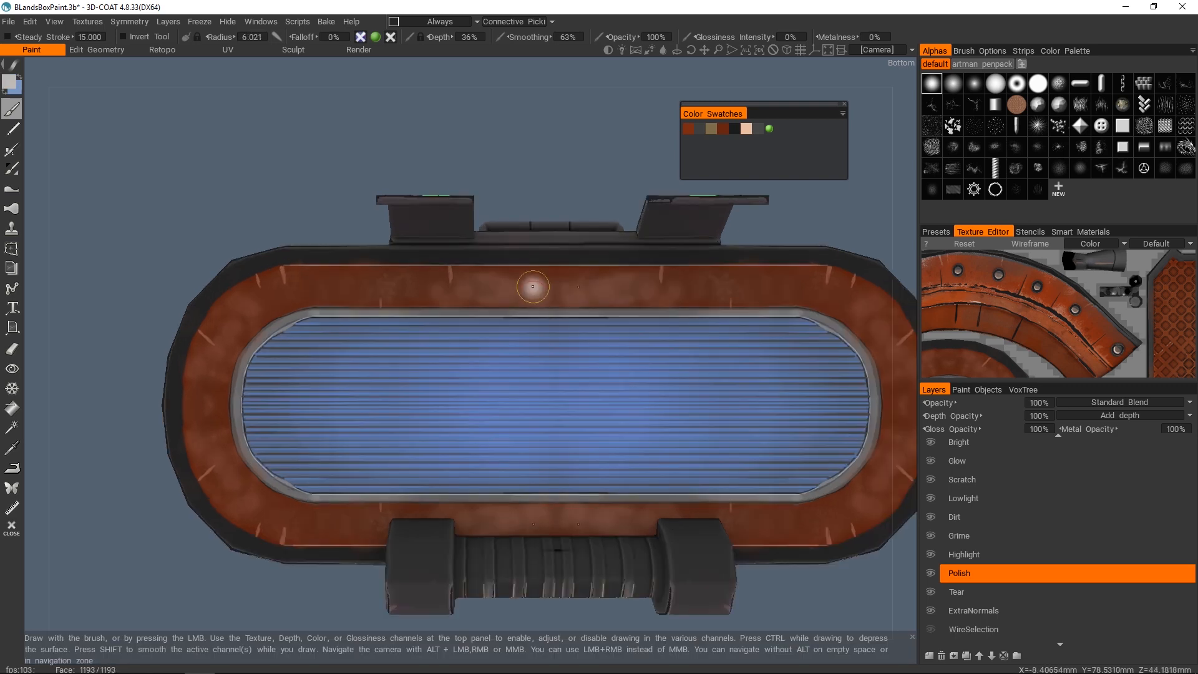
pyautogui.moveTo(534, 286)
pyautogui.mouseDown()
pyautogui.moveTo(316, 284)
pyautogui.moveTo(201, 437)
pyautogui.mouseUp()
# - Pick a very dark red and softly shade the borders of the lid underside's orange surface
pyautogui.click(9, 81)
pyautogui.click(526, 321)
pyautogui.click(400, 439)
pyautogui.click(417, 438)
pyautogui.click(411, 504)
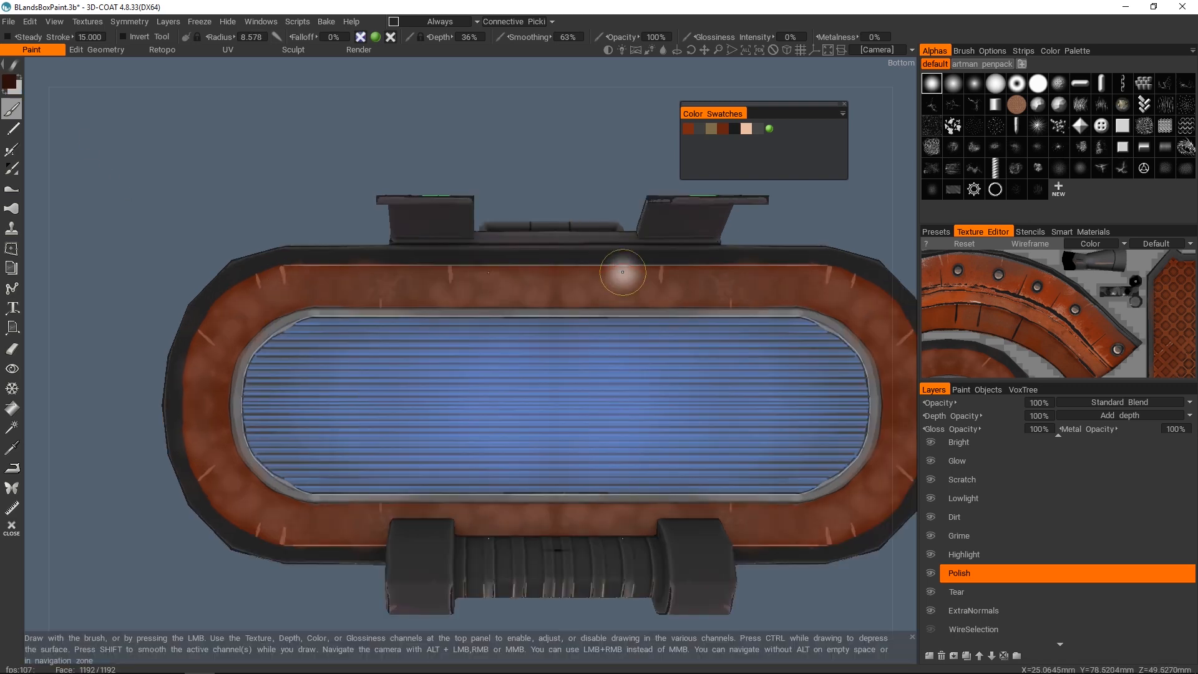
pyautogui.scroll(-2, 562, 325)
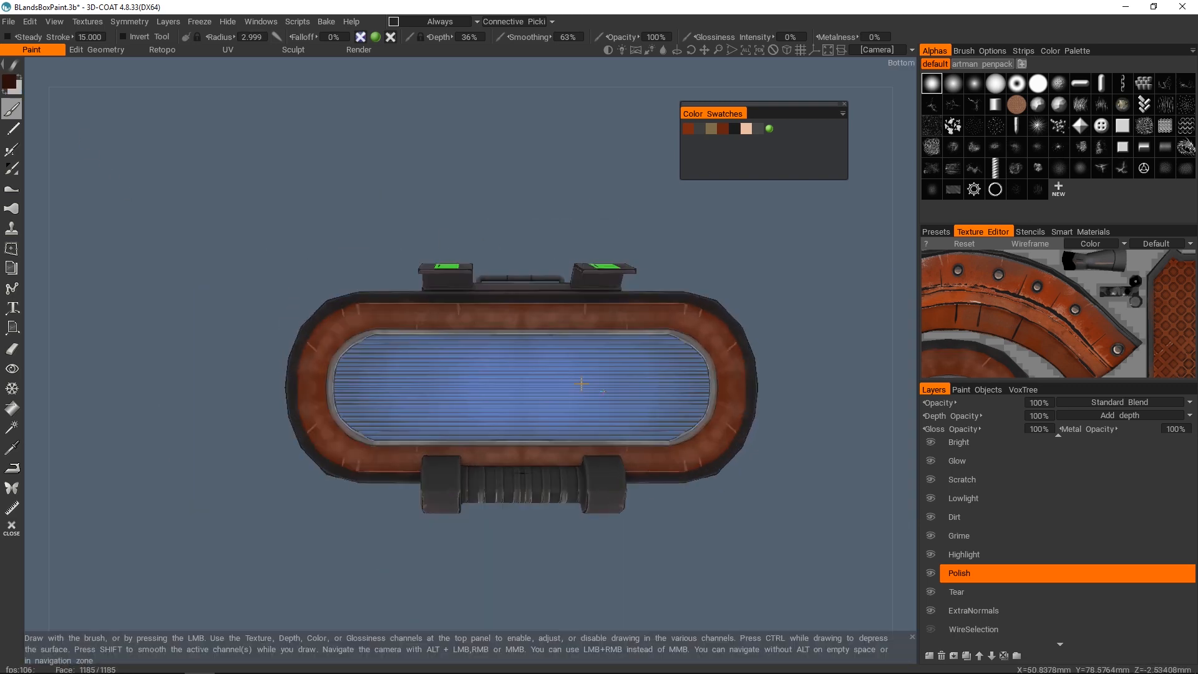
pyautogui.scroll(5, 513, 282)
pyautogui.scroll(-2, 513, 278)
pyautogui.keyDown('alt'); pyautogui.moveTo(512, 278); pyautogui.dragTo(489, 292); pyautogui.keyUp('alt')
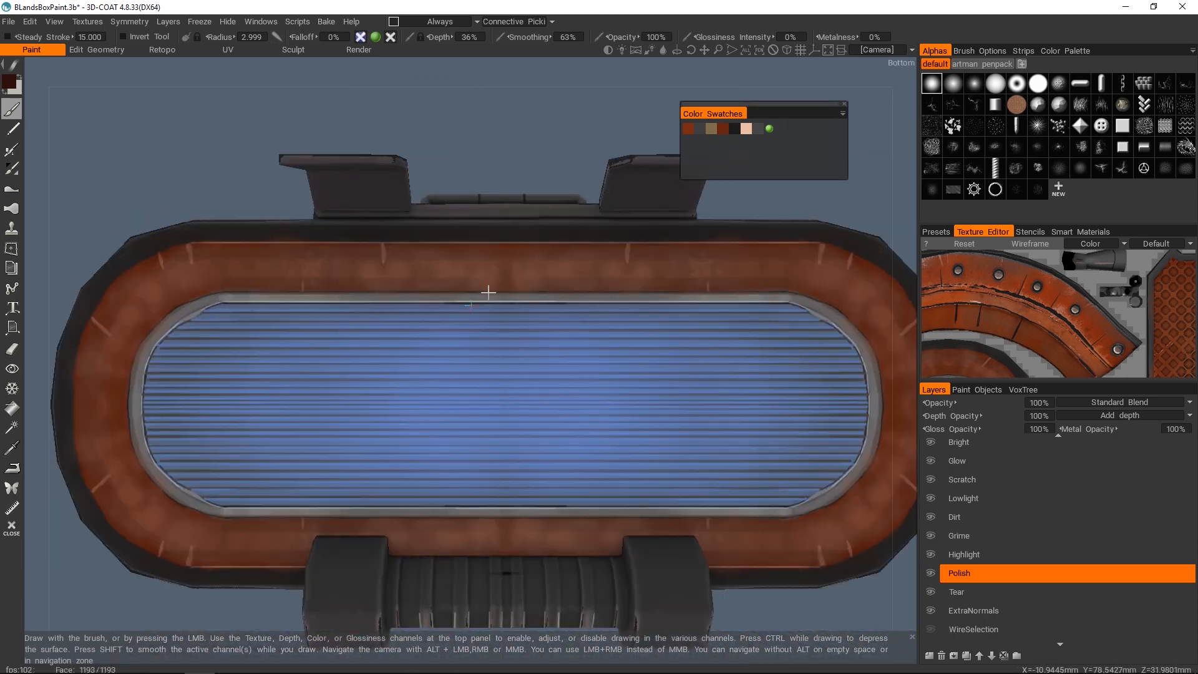
# - Open the dirt smart materials, choose a dirt material and adjust its scale in the preview
pyautogui.click(1079, 232)
pyautogui.click(1042, 259)
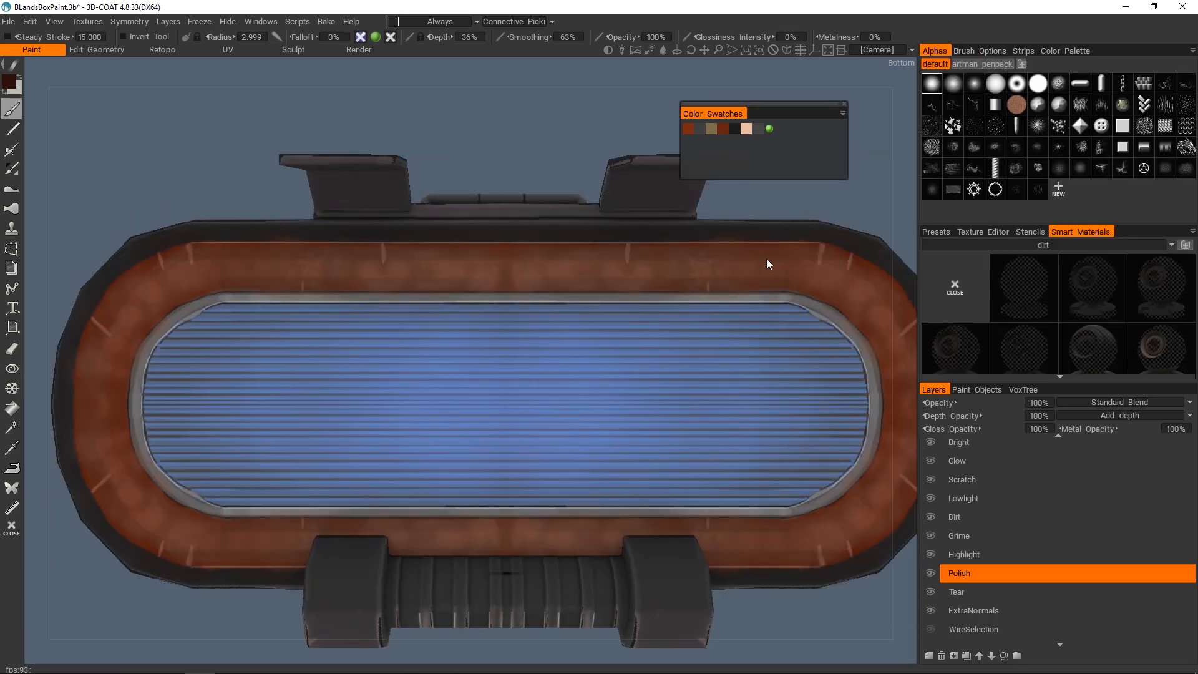
pyautogui.scroll(-3, 861, 250)
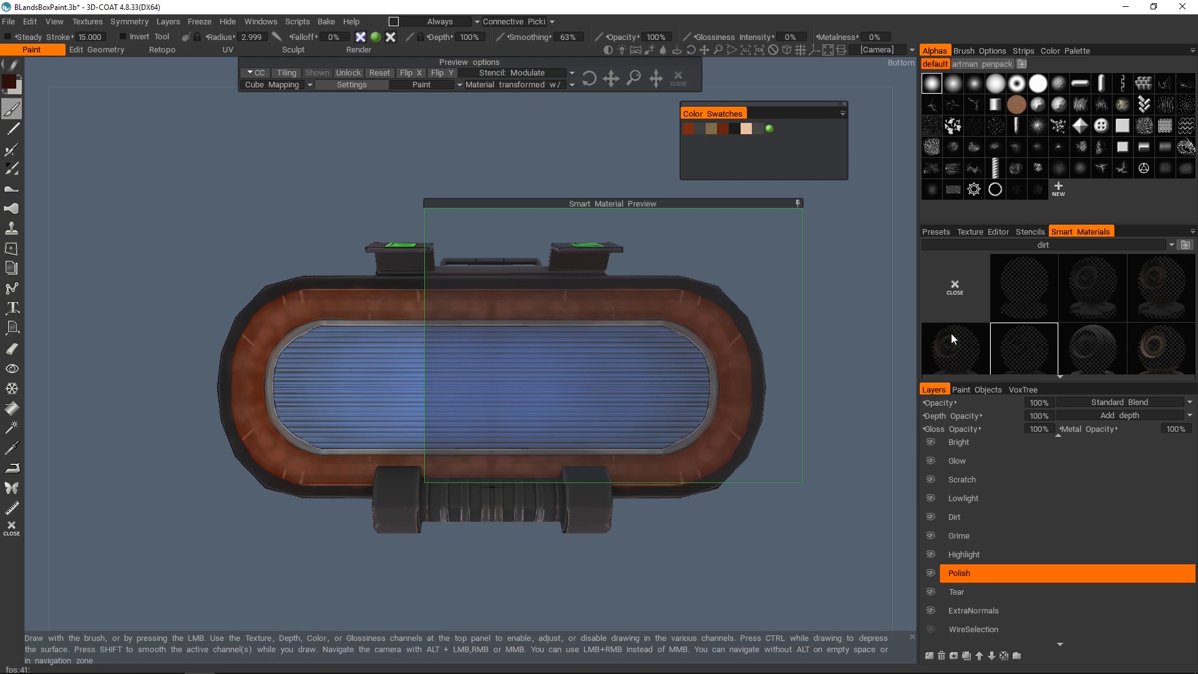
pyautogui.click(1100, 300)
pyautogui.moveTo(633, 77); pyautogui.dragTo(593, 84)
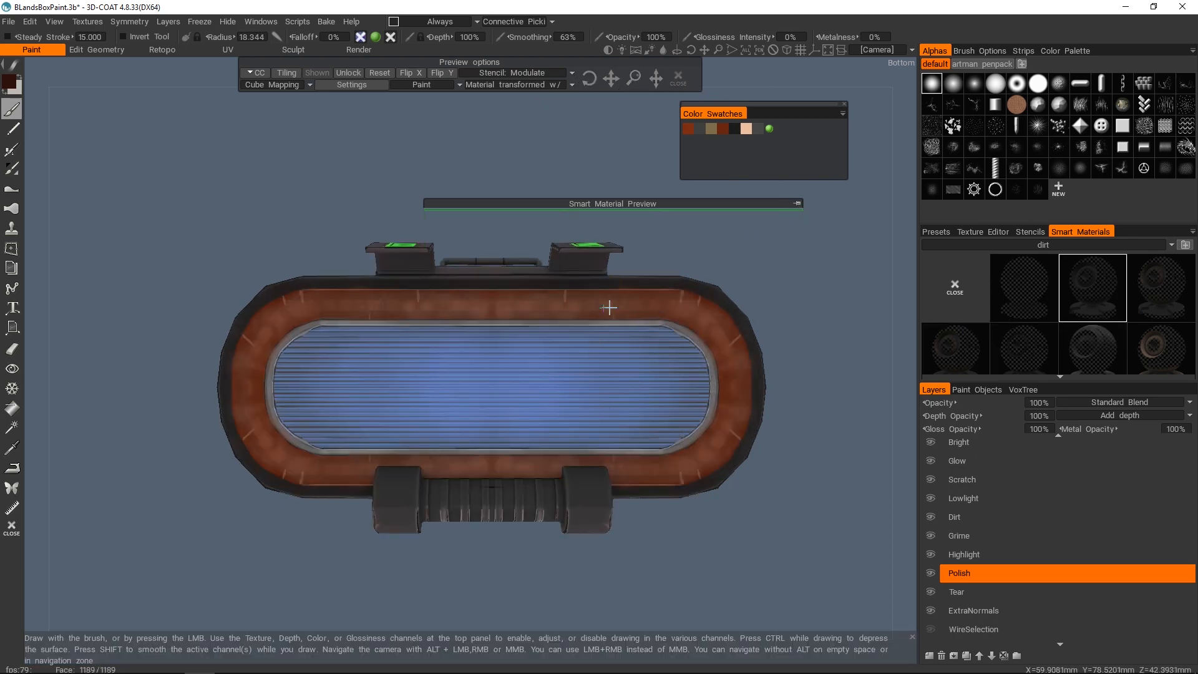
# - Try to paint the dirt material over the lid underside at several brush sizes, undoing the strokes
pyautogui.keyDown('alt'); pyautogui.moveTo(609, 308); pyautogui.dragTo(595, 287, button='right'); pyautogui.keyUp('alt')
pyautogui.keyDown('alt'); pyautogui.moveTo(596, 287); pyautogui.dragTo(488, 282, button='middle'); pyautogui.keyUp('alt')
pyautogui.press('[')
pyautogui.press('[')
pyautogui.press('[')
pyautogui.press('[')
pyautogui.press('[')
pyautogui.press('[')
pyautogui.press('[')
pyautogui.press('[')
pyautogui.press('[')
pyautogui.press('[')
pyautogui.moveTo(430, 287)
pyautogui.mouseDown()
pyautogui.moveTo(529, 284)
pyautogui.moveTo(417, 288)
pyautogui.moveTo(714, 363)
pyautogui.moveTo(717, 387)
pyautogui.mouseUp()
pyautogui.hotkey('ctrl', 'z')
pyautogui.press(']')
pyautogui.press(']')
pyautogui.press(']')
pyautogui.press(']')
pyautogui.hotkey('ctrl', 'z')
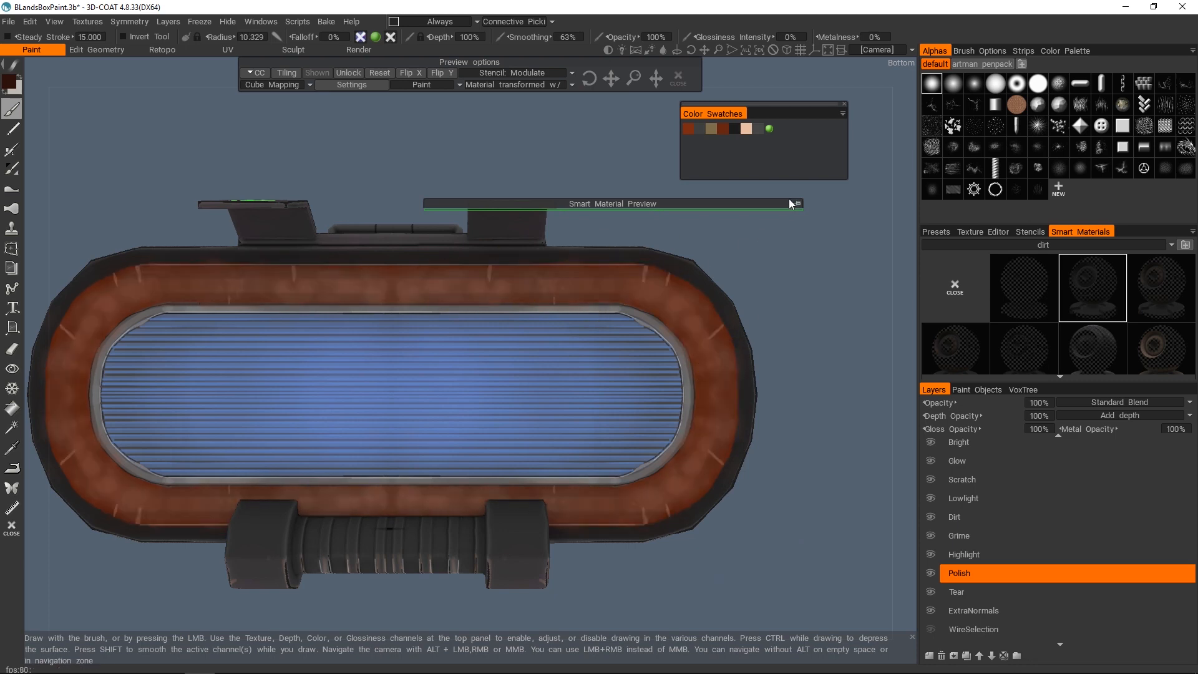
# - Preview other dirt smart materials on the lid underside and choose a different one from the folder
pyautogui.click(796, 203)
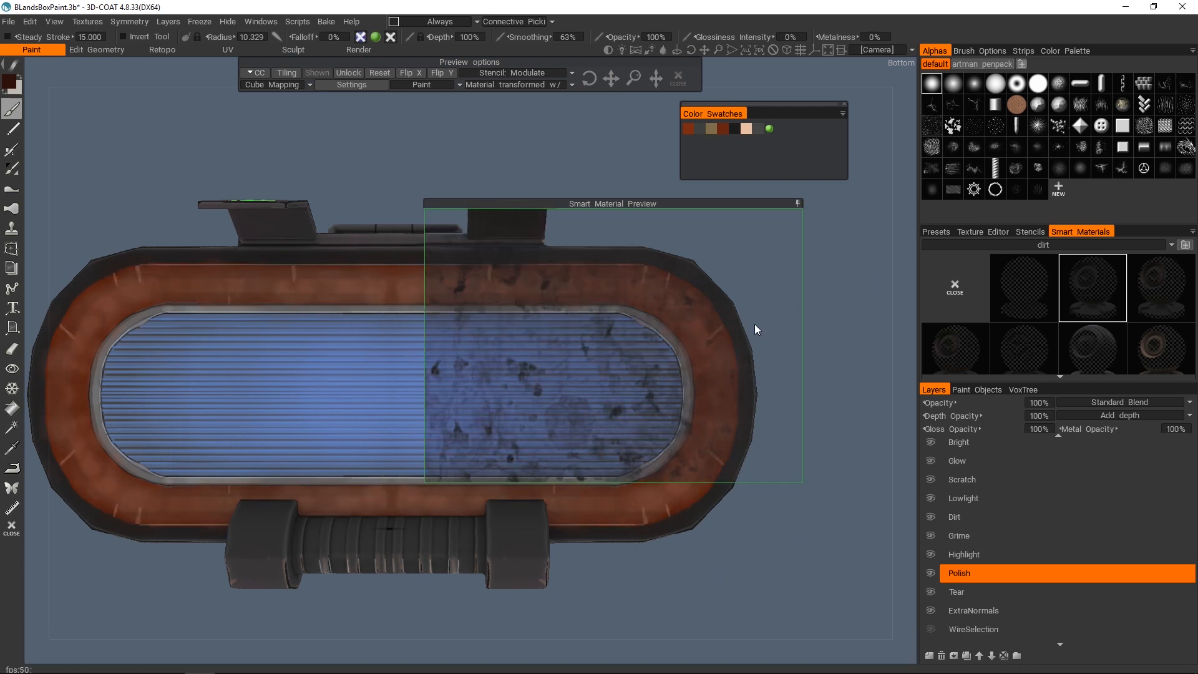
pyautogui.scroll(-1, 1047, 331)
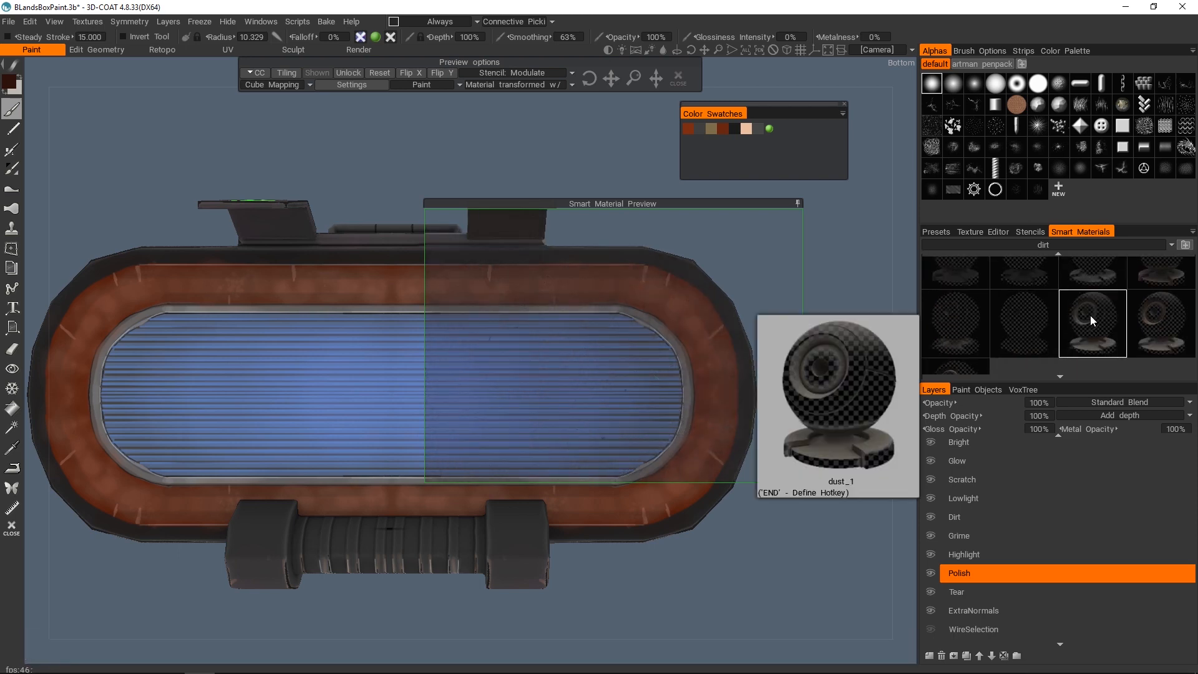
pyautogui.click(798, 203)
# - Try to paint the new dirt material over the orange surface with a brush radius of 10.329, undoing the stroke
pyautogui.moveTo(486, 287); pyautogui.dragTo(460, 285)
pyautogui.keyDown('alt'); pyautogui.moveTo(611, 308); pyautogui.dragTo(579, 347, button='right'); pyautogui.keyUp('alt')
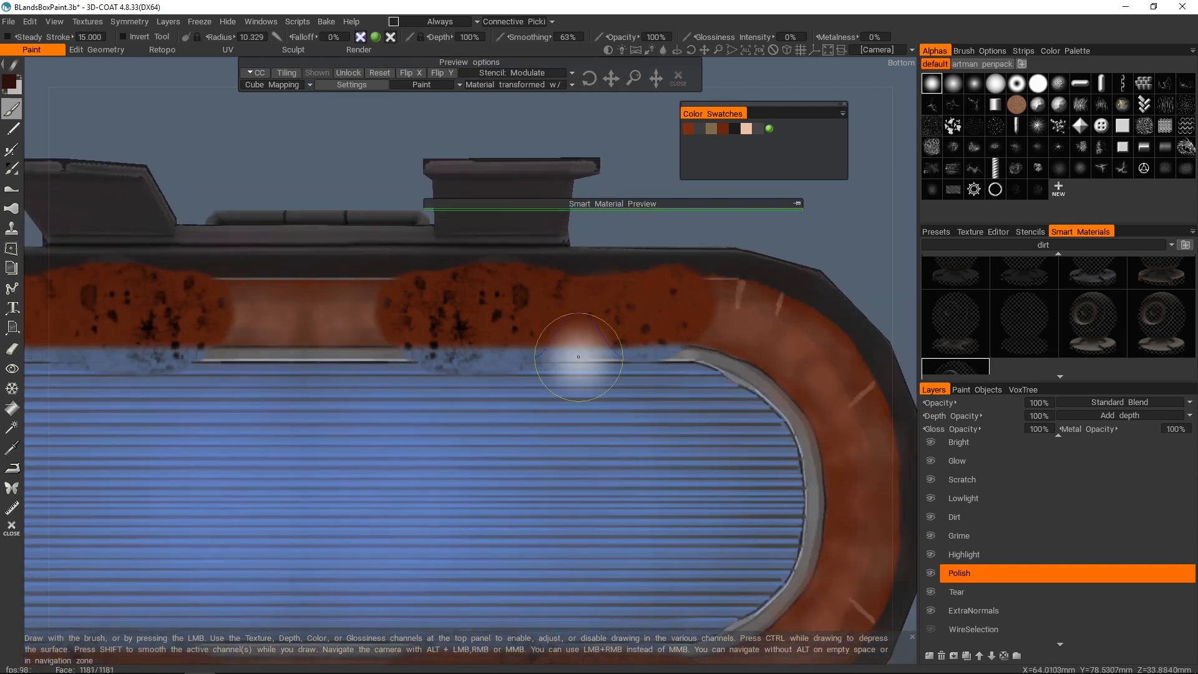
pyautogui.hotkey('ctrl', 'z')
# - Reduce the brush radius to 6.979 and paint the dirt material along the straight section of the orange surface
pyautogui.press('[')
pyautogui.press('[')
pyautogui.press('[')
pyautogui.moveTo(482, 316)
pyautogui.mouseDown()
pyautogui.moveTo(552, 312)
pyautogui.moveTo(316, 316)
pyautogui.mouseUp()
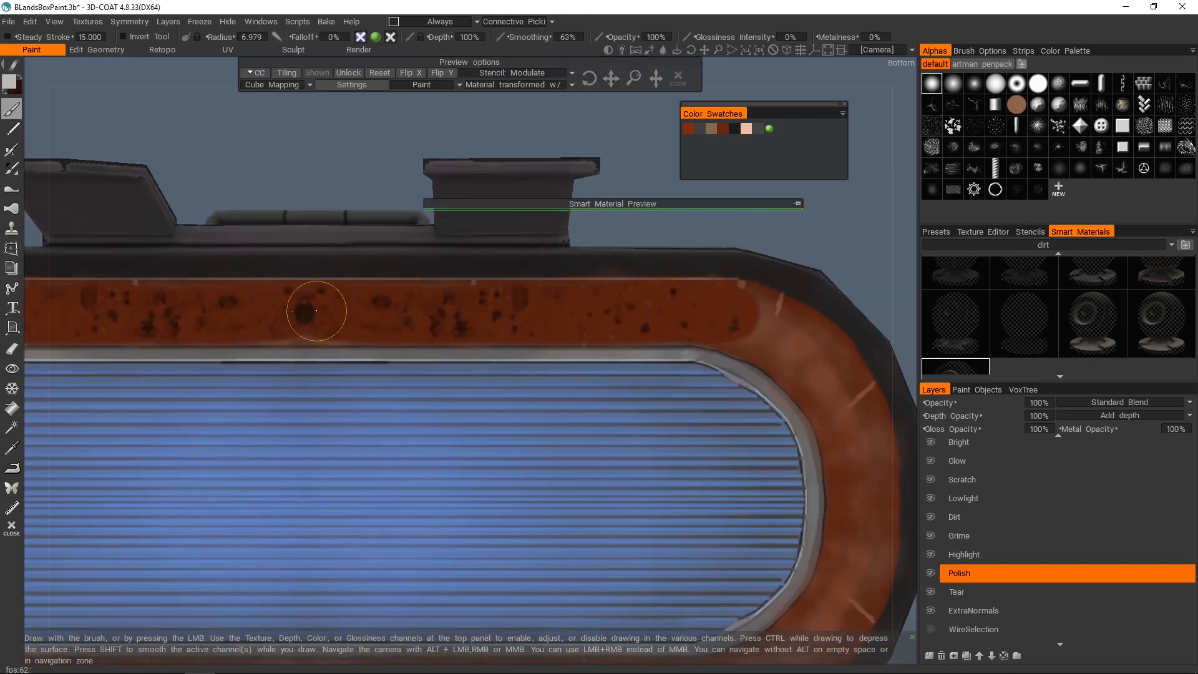
# - Undo the dirt stroke on the orange surface and try painting it again with a larger brush, undoing that as well
pyautogui.keyDown('alt'); pyautogui.moveTo(743, 326); pyautogui.dragTo(686, 375, button='right'); pyautogui.keyUp('alt')
pyautogui.keyDown('alt'); pyautogui.moveTo(613, 381); pyautogui.dragTo(575, 327, button='right'); pyautogui.keyUp('alt')
pyautogui.hotkey('ctrl', 'z')
pyautogui.press(']')
pyautogui.press(']')
pyautogui.press(']')
pyautogui.moveTo(585, 321); pyautogui.dragTo(717, 327)
pyautogui.hotkey('ctrl', 'z')
# - On the Dirt layer, choose another dirt smart material and paint it along the lid underside's grey frame with a brush radius of 3.775
pyautogui.moveTo(540, 214); pyautogui.dragTo(585, 291, button='right')
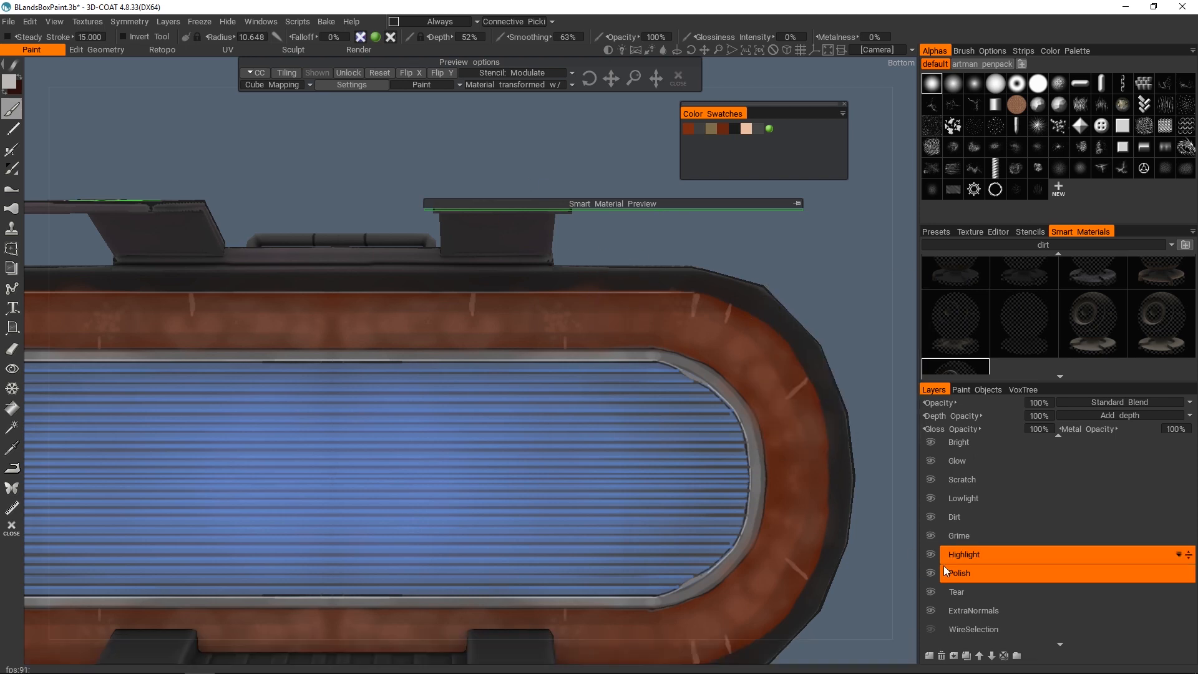
pyautogui.click(1173, 517)
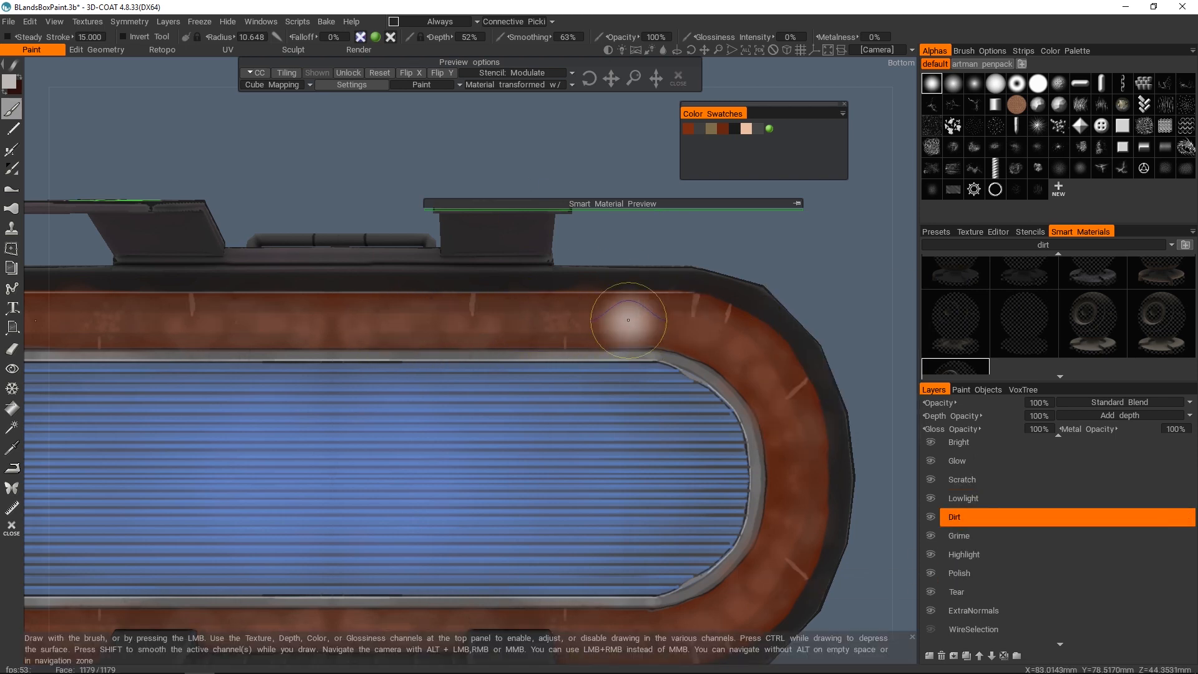
pyautogui.keyDown('alt'); pyautogui.moveTo(791, 406); pyautogui.dragTo(753, 290, button='middle'); pyautogui.keyUp('alt')
pyautogui.moveTo(762, 408)
pyautogui.keyDown('alt'); pyautogui.mouseDown(button='right')
pyautogui.moveTo(650, 335)
pyautogui.moveTo(625, 300)
pyautogui.mouseUp(button='right'); pyautogui.keyUp('alt')
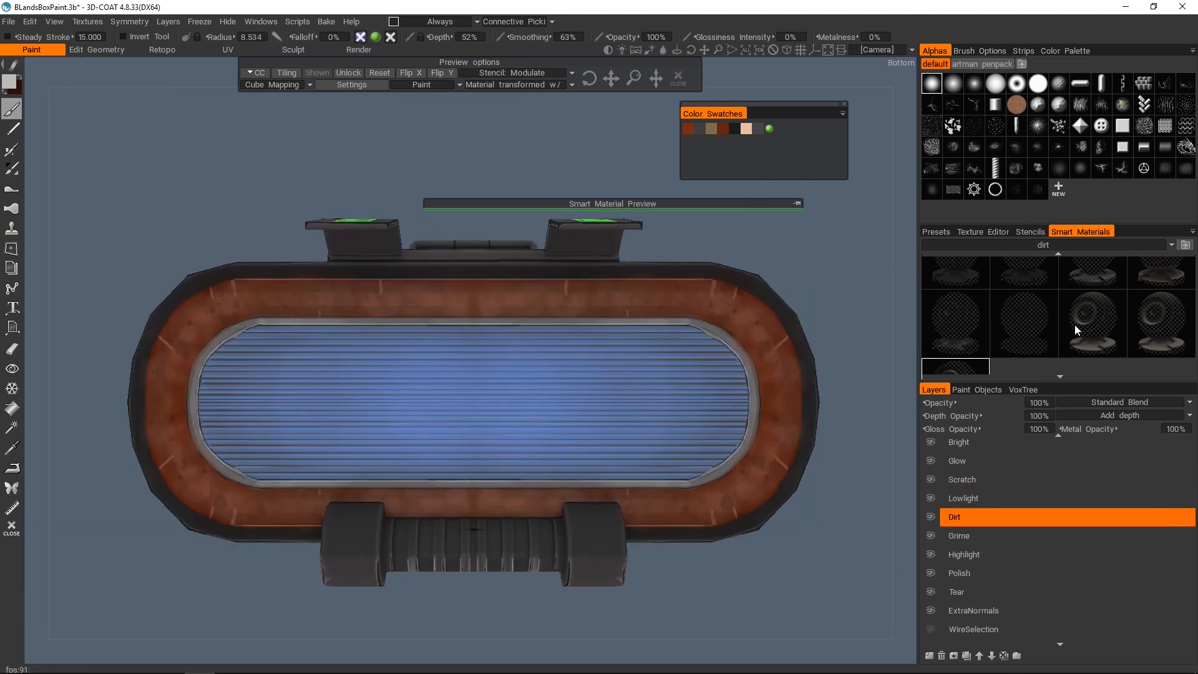
pyautogui.click(1075, 326)
pyautogui.scroll(1, 1079, 300)
pyautogui.click(1083, 275)
pyautogui.moveTo(700, 348)
pyautogui.mouseDown(button='right')
pyautogui.moveTo(642, 331)
pyautogui.moveTo(706, 281)
pyautogui.mouseUp(button='right')
pyautogui.moveTo(689, 267); pyautogui.dragTo(320, 267)
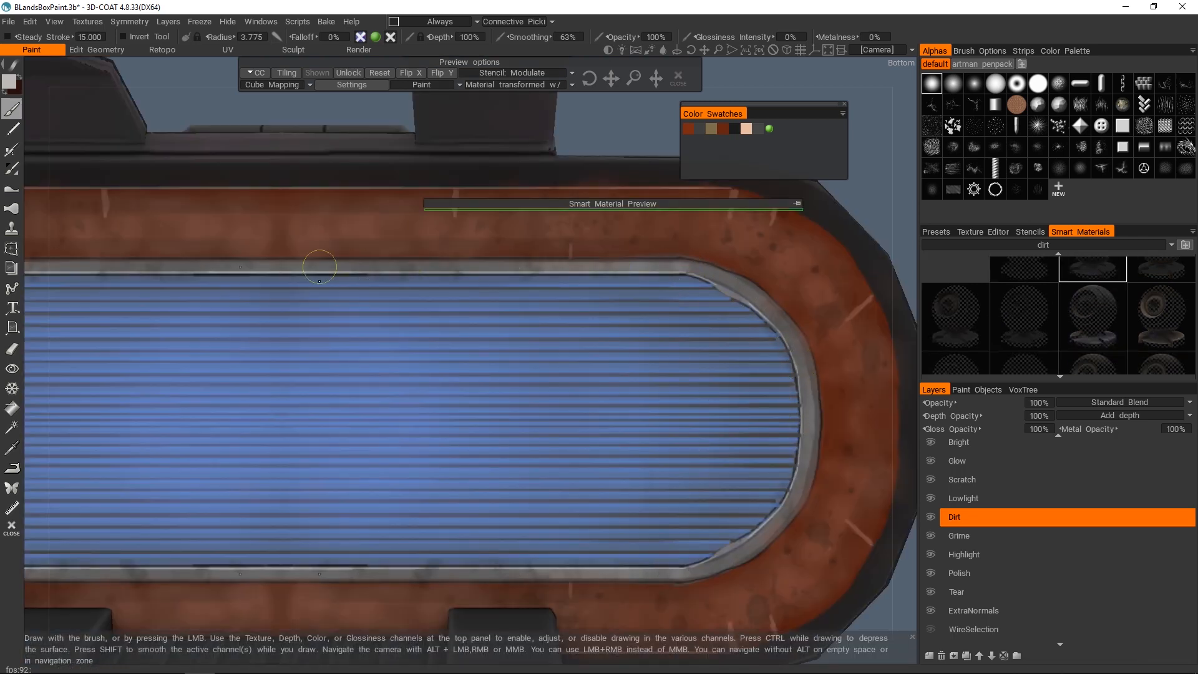
pyautogui.keyDown('alt'); pyautogui.moveTo(413, 557); pyautogui.dragTo(481, 489, button='middle'); pyautogui.keyUp('alt')
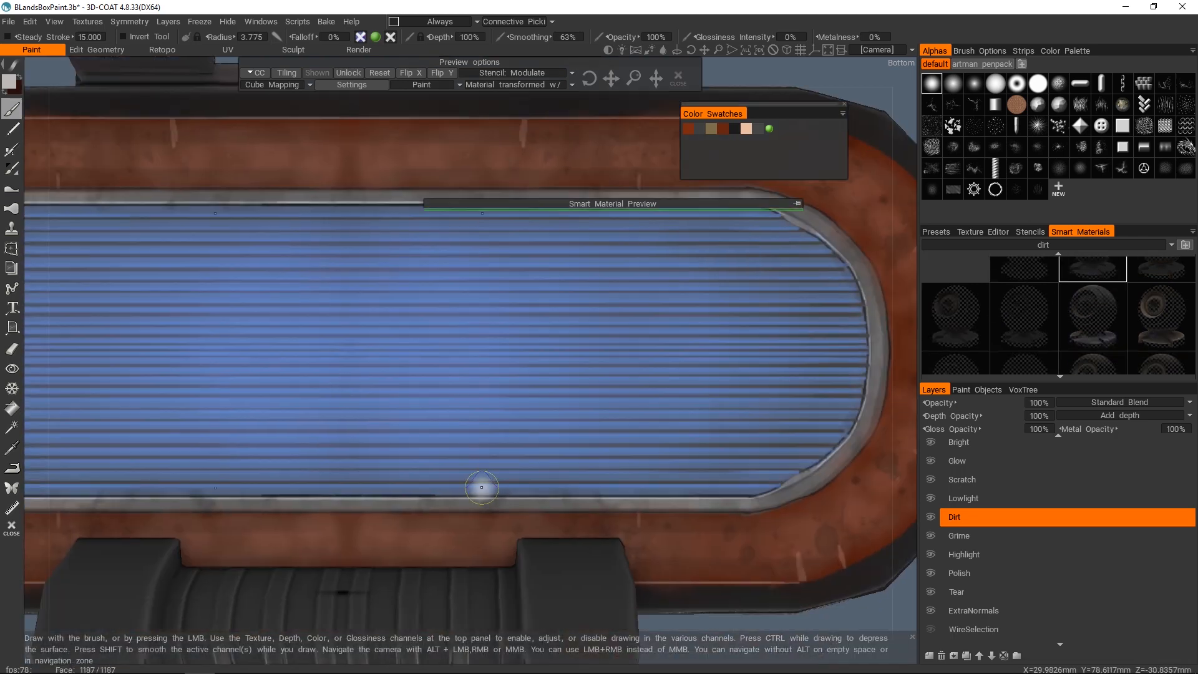
pyautogui.keyDown('alt'); pyautogui.moveTo(708, 255); pyautogui.dragTo(544, 320, button='right'); pyautogui.keyUp('alt')
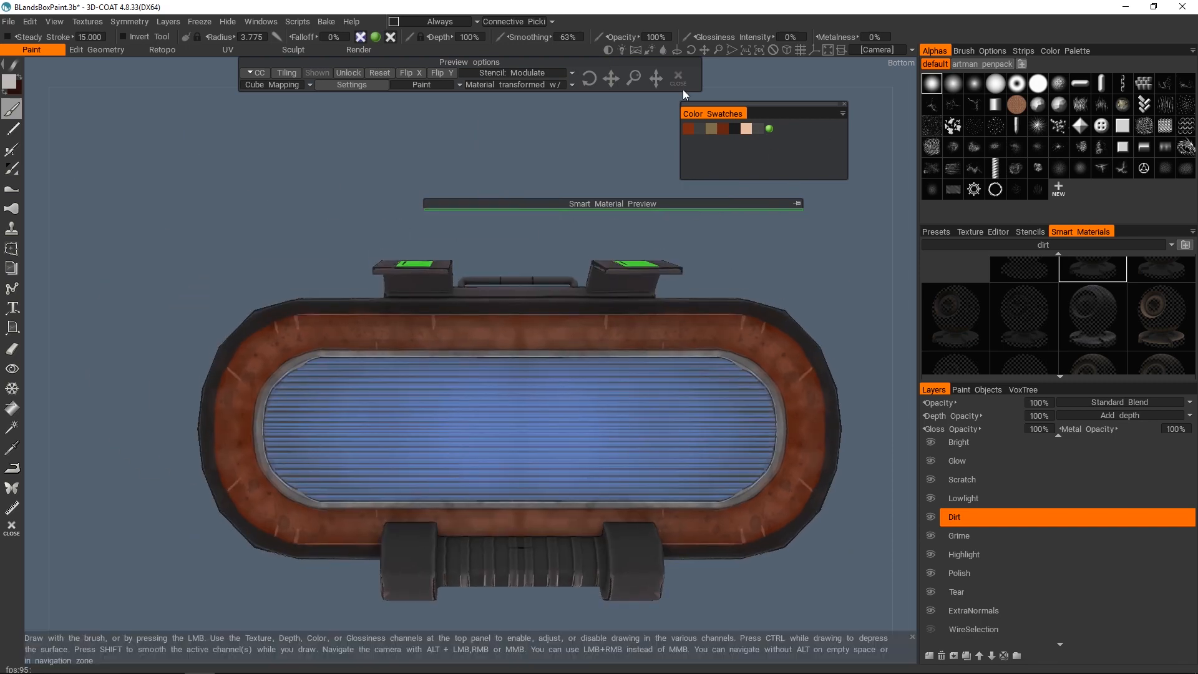
# - Stop using the smart material and make the crate body with its front lock and hanging chain visible
pyautogui.click(679, 80)
pyautogui.keyDown('alt'); pyautogui.moveTo(602, 336); pyautogui.dragTo(645, 464); pyautogui.keyUp('alt')
pyautogui.click(977, 389)
pyautogui.keyDown('alt'); pyautogui.click(928, 508); pyautogui.keyUp('alt')
pyautogui.moveTo(686, 406)
pyautogui.keyDown('alt'); pyautogui.mouseDown()
pyautogui.moveTo(506, 342)
pyautogui.moveTo(692, 411)
pyautogui.mouseUp(); pyautogui.keyUp('alt')
pyautogui.moveTo(692, 411)
pyautogui.keyDown('alt'); pyautogui.mouseDown(button='right')
pyautogui.moveTo(504, 345)
pyautogui.moveTo(500, 318)
pyautogui.moveTo(587, 303)
pyautogui.mouseUp(button='right'); pyautogui.keyUp('alt')
pyautogui.keyDown('alt'); pyautogui.moveTo(586, 302); pyautogui.dragTo(545, 272, button='middle'); pyautogui.keyUp('alt')
pyautogui.click(934, 389)
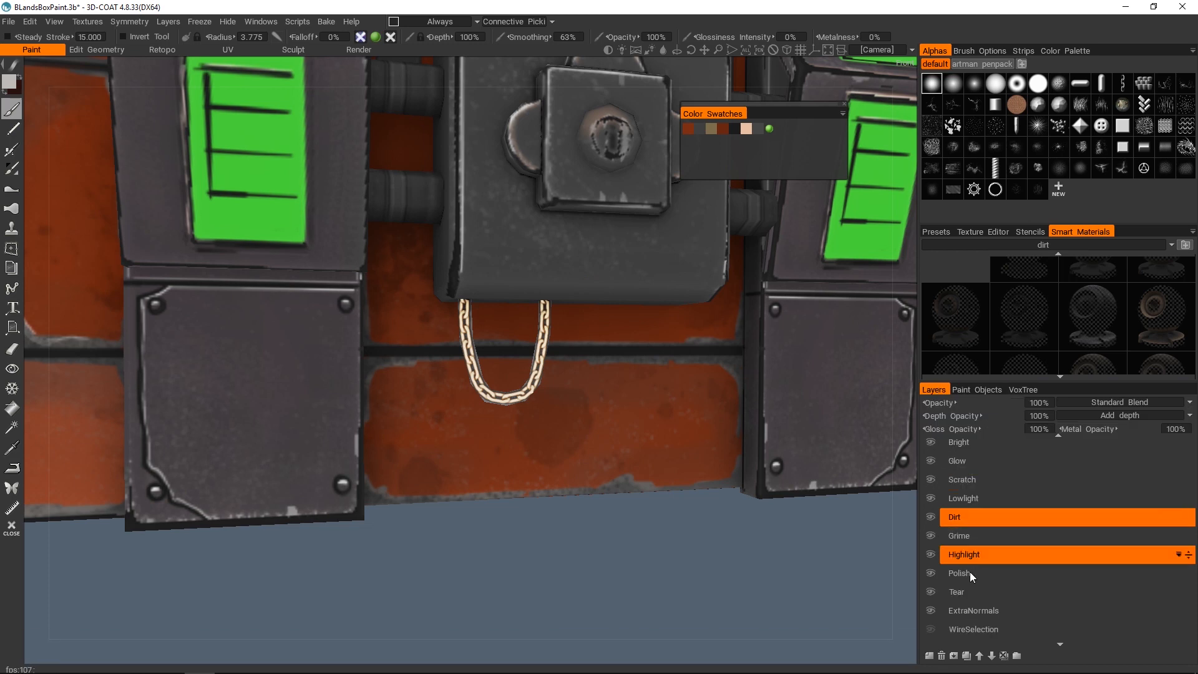
# - Hide Layer 0 and the FrontPlate_Lid, BackPlate, FrontPlate, Bits and Chain layers while checking which ones affect the chain
pyautogui.keyDown('alt'); pyautogui.moveTo(499, 347); pyautogui.dragTo(593, 343, button='right'); pyautogui.keyUp('alt')
pyautogui.scroll(-10, 985, 469)
pyautogui.click(931, 634)
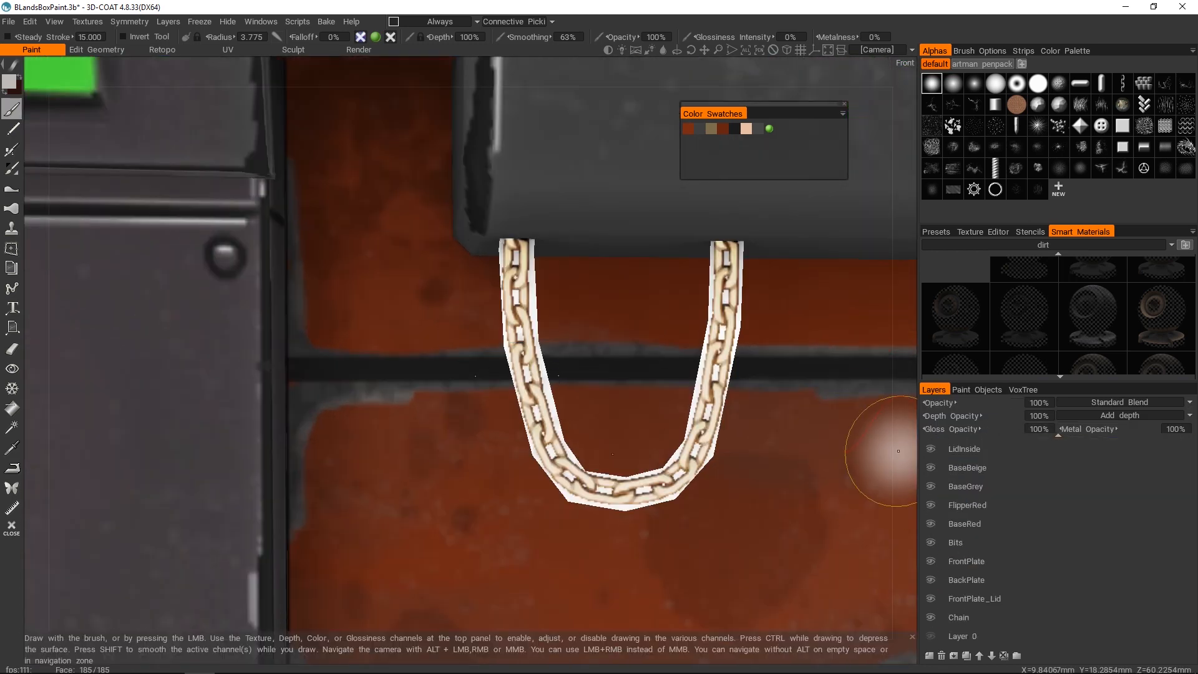
pyautogui.click(932, 616)
pyautogui.click(932, 617)
pyautogui.click(931, 600)
pyautogui.click(930, 616)
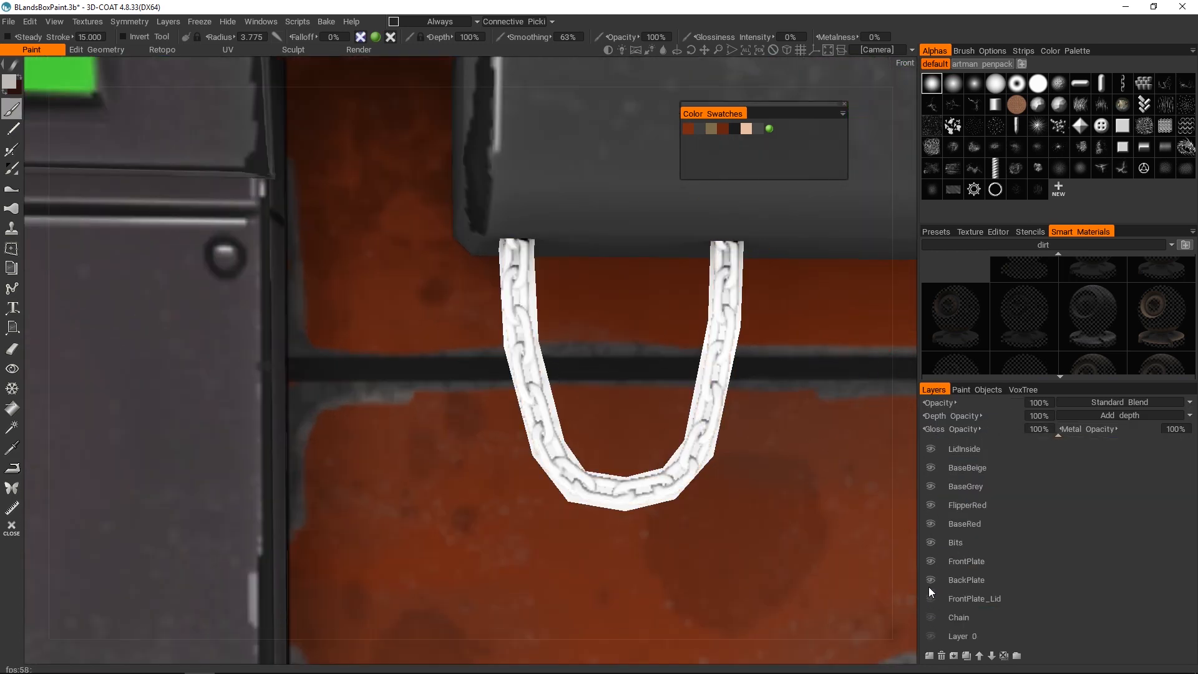
pyautogui.click(929, 542)
pyautogui.click(930, 520)
pyautogui.click(930, 521)
pyautogui.scroll(10, 976, 487)
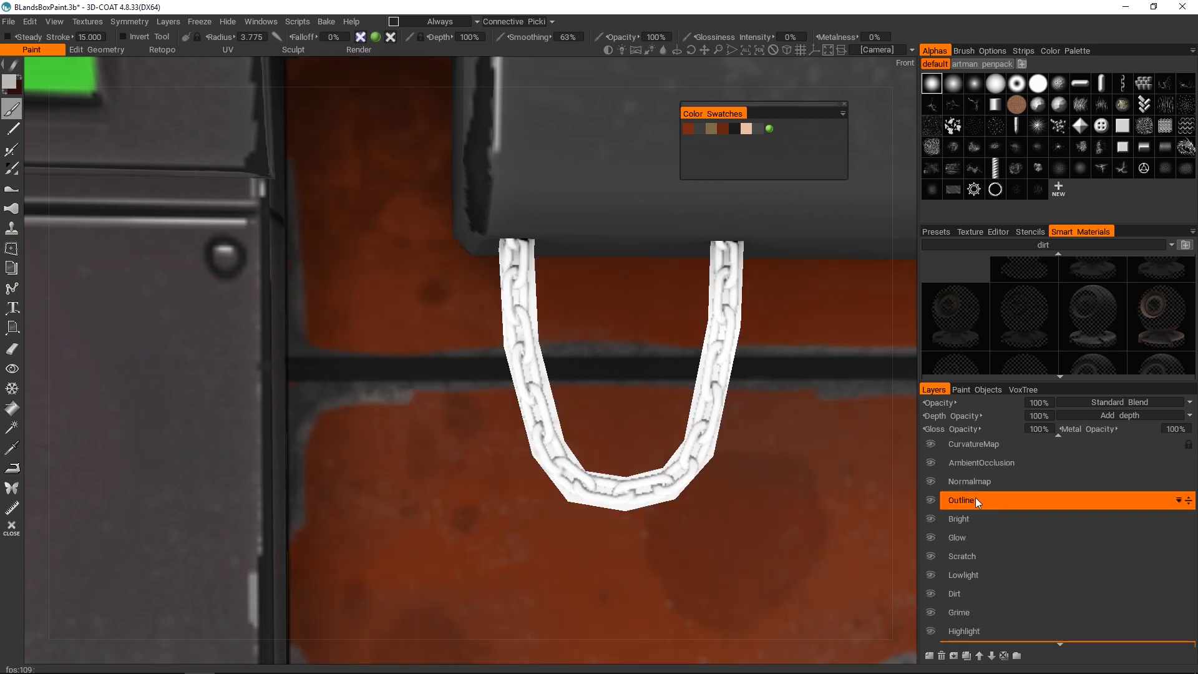
# - Erase the ambient occlusion over the hanging chain on the AmbientOcclusion layer
pyautogui.click(930, 465)
pyautogui.click(975, 468)
pyautogui.moveTo(728, 308)
pyautogui.mouseDown()
pyautogui.moveTo(631, 491)
pyautogui.moveTo(564, 405)
pyautogui.mouseUp()
pyautogui.hotkey('ctrl', 'z')
pyautogui.moveTo(735, 294)
pyautogui.mouseDown()
pyautogui.moveTo(642, 441)
pyautogui.moveTo(508, 374)
pyautogui.moveTo(519, 255)
pyautogui.moveTo(575, 475)
pyautogui.mouseUp()
pyautogui.press('e')
pyautogui.click(507, 400)
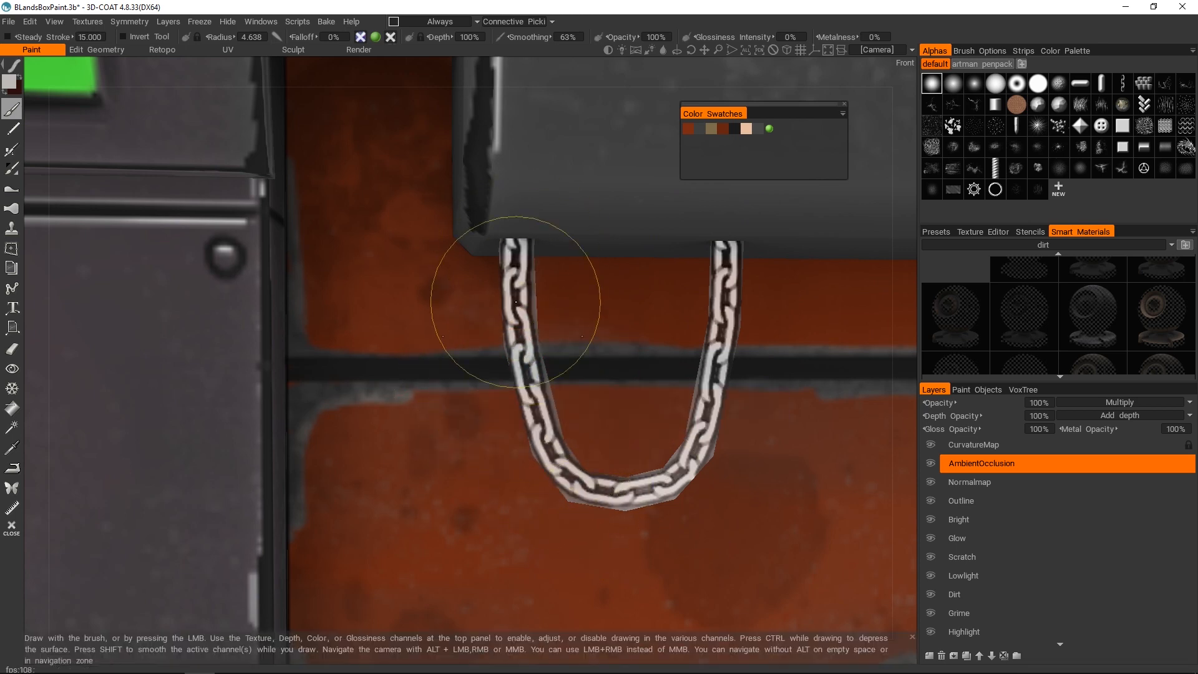
pyautogui.moveTo(520, 299)
pyautogui.mouseDown()
pyautogui.moveTo(597, 477)
pyautogui.moveTo(724, 331)
pyautogui.mouseUp()
# - Detach the texture from the CurvatureMap layer and erase the curvature map over the chain
pyautogui.click(974, 445)
pyautogui.click(733, 268)
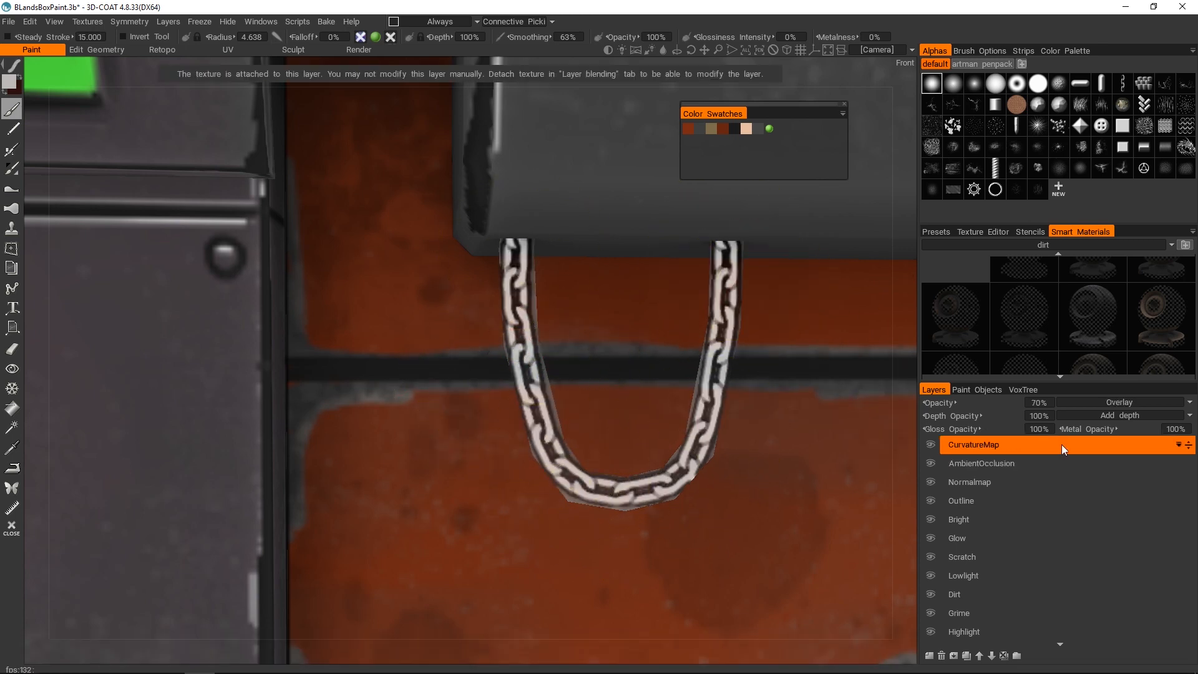
pyautogui.rightClick(1061, 444)
pyautogui.click(1062, 537)
pyautogui.moveTo(714, 274)
pyautogui.mouseDown()
pyautogui.moveTo(701, 395)
pyautogui.moveTo(570, 502)
pyautogui.moveTo(522, 253)
pyautogui.mouseUp()
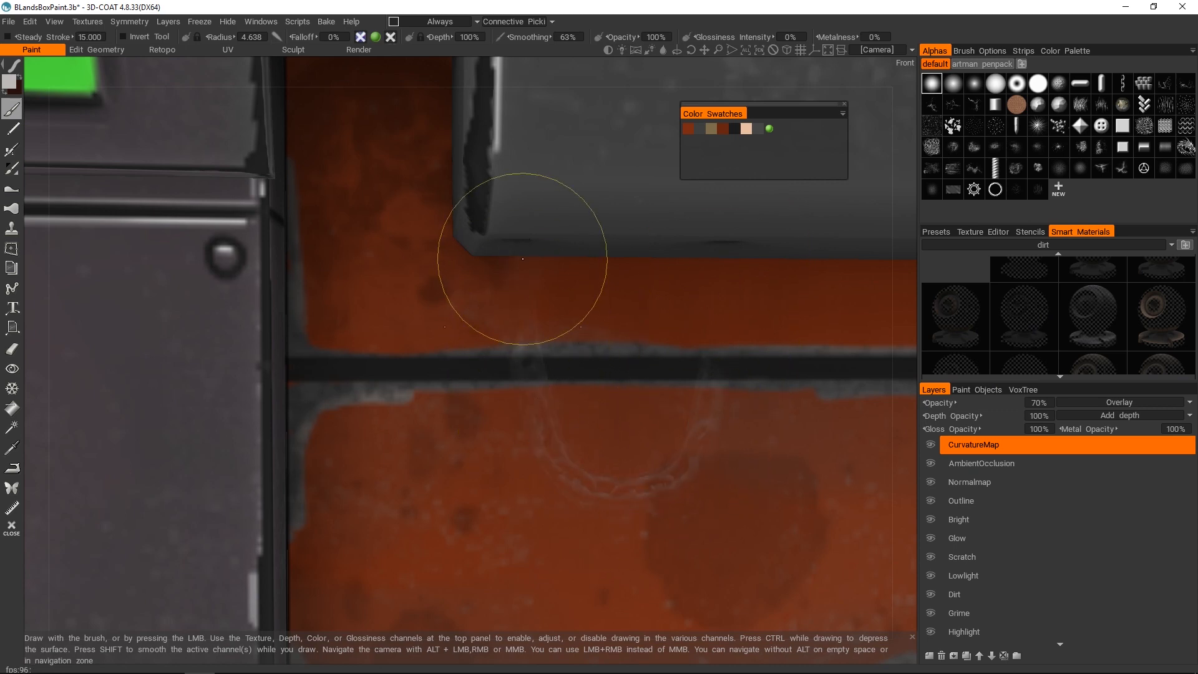
# - Show the Chain layer again and compare the chain with the CurvatureMap layer off and on
pyautogui.scroll(-5, 984, 473)
pyautogui.click(929, 616)
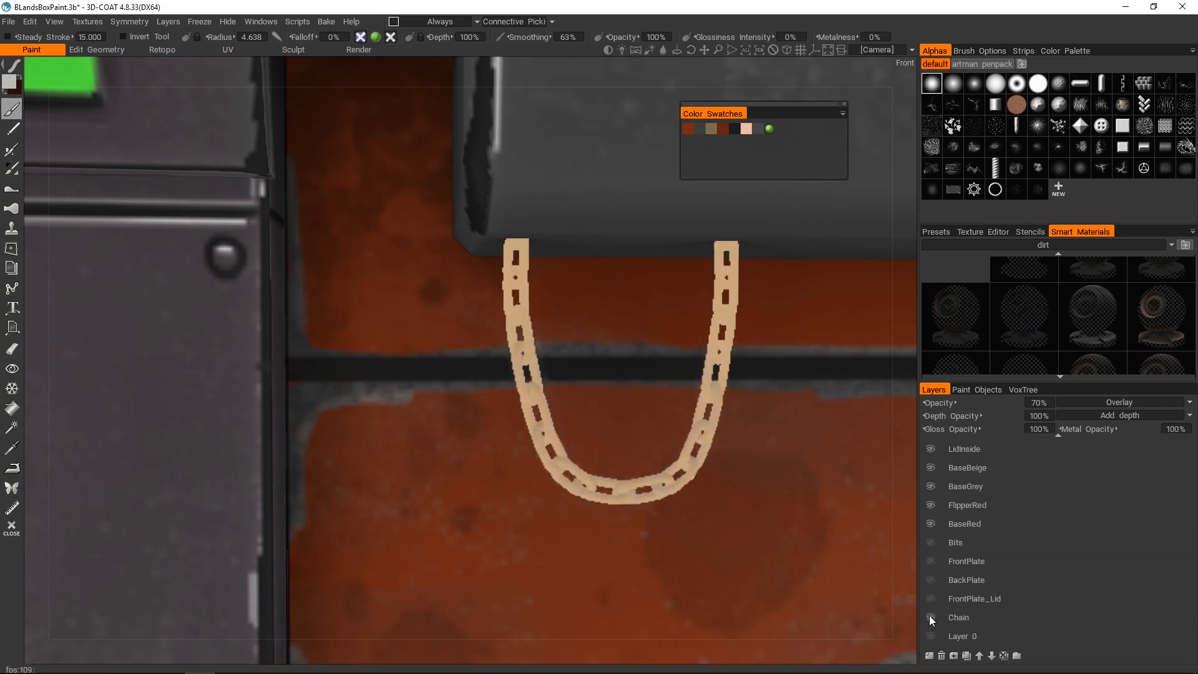
pyautogui.scroll(5, 962, 561)
pyautogui.click(930, 446)
pyautogui.click(931, 446)
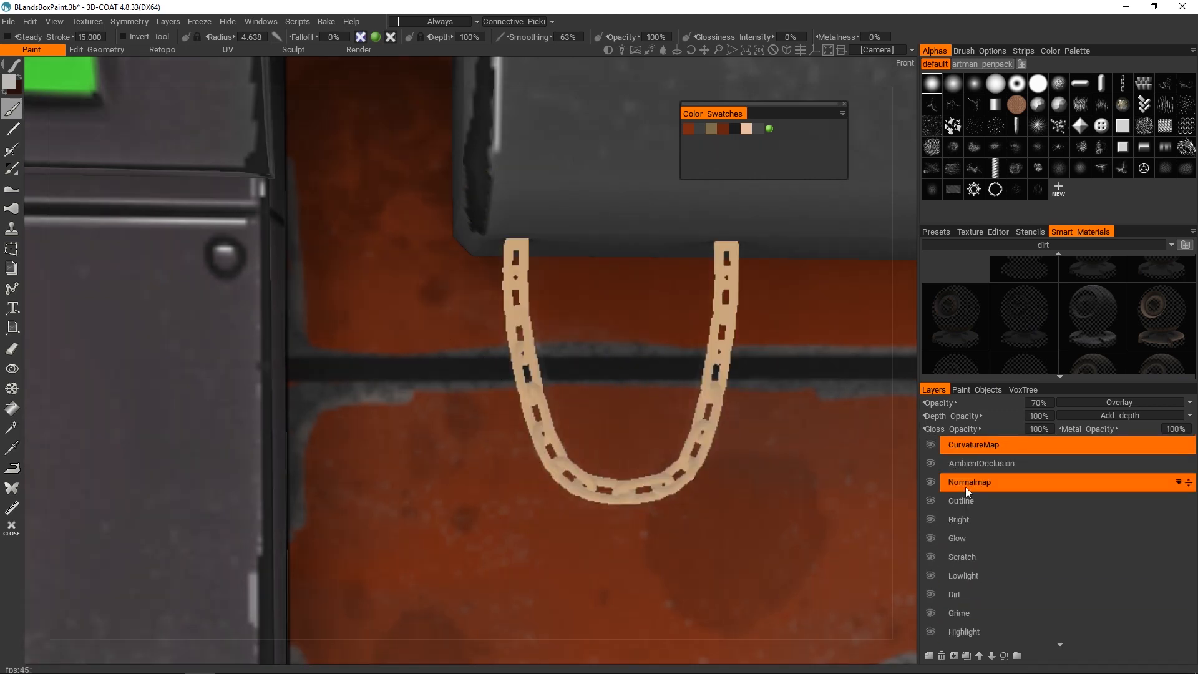
# - Choose a dark mustard paint colour with hue 44.269, saturation 73% and lightness 32%, and make the Polish layer active
pyautogui.keyDown('alt'); pyautogui.moveTo(903, 212); pyautogui.dragTo(825, 206, button='middle'); pyautogui.keyUp('alt')
pyautogui.moveTo(756, 327); pyautogui.dragTo(733, 317, button='right')
pyautogui.press('v')
pyautogui.click(9, 81)
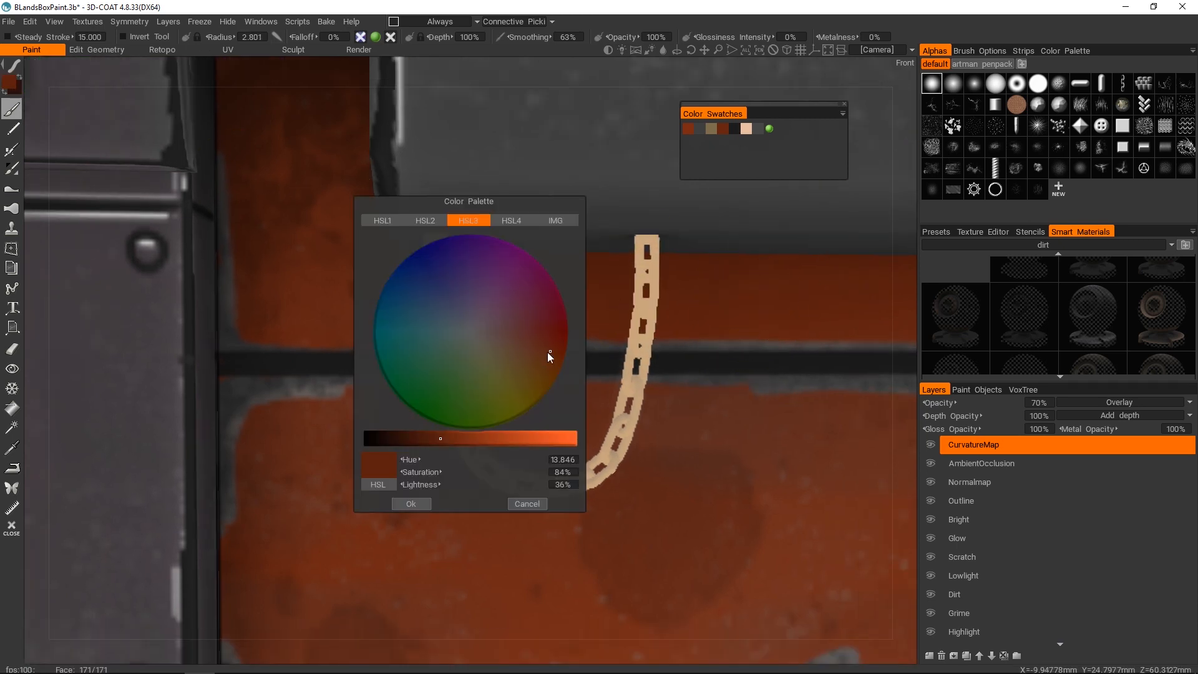
pyautogui.click(425, 220)
pyautogui.click(399, 261)
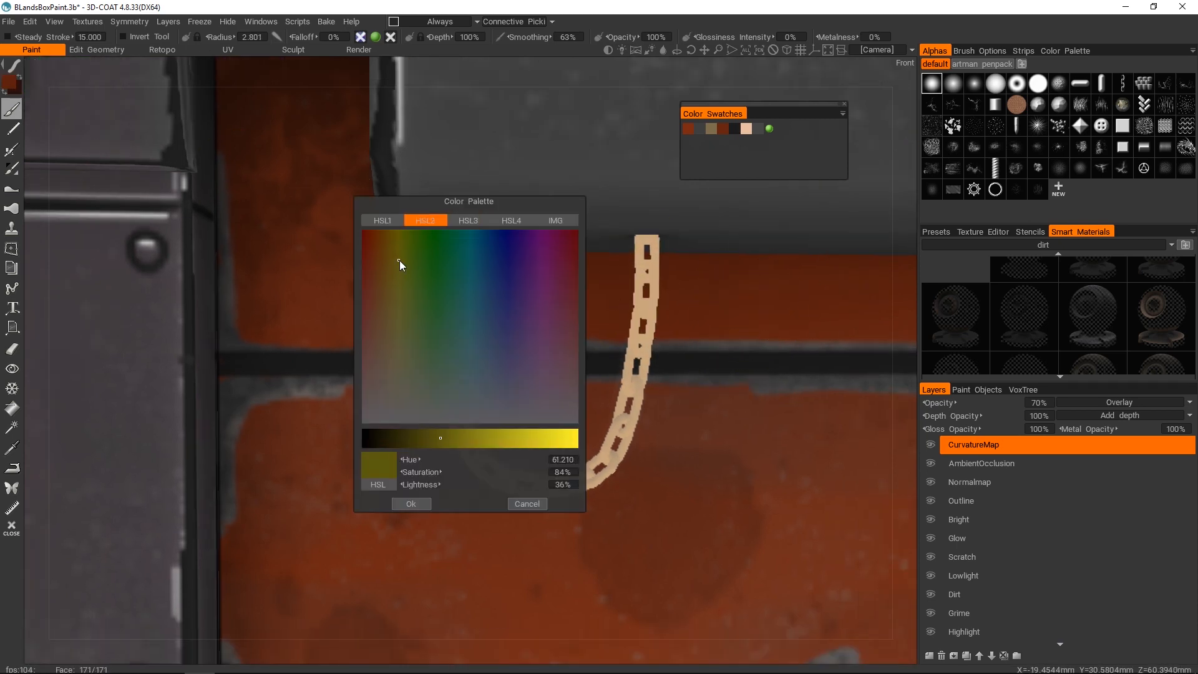
pyautogui.click(968, 580)
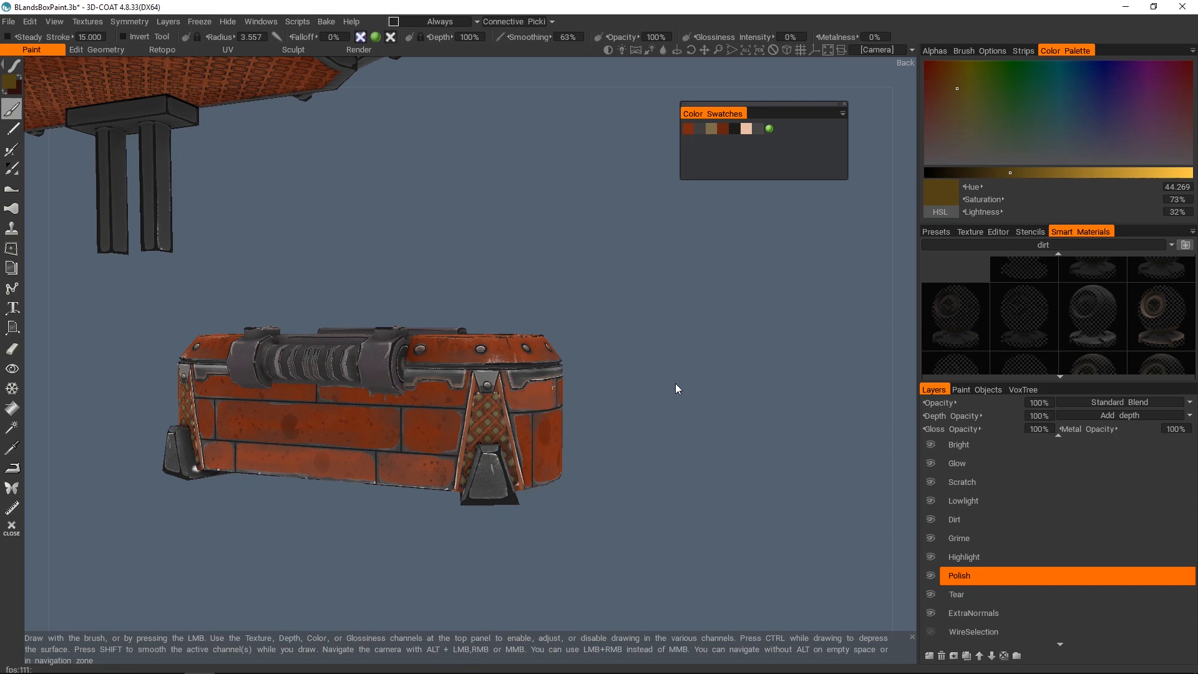
# - Delete the hidden FrontPlate_Lid, BackPlate, FrontPlate and Bits layers
pyautogui.moveTo(676, 388)
pyautogui.mouseDown()
pyautogui.moveTo(597, 460)
pyautogui.moveTo(627, 407)
pyautogui.moveTo(602, 393)
pyautogui.mouseUp()
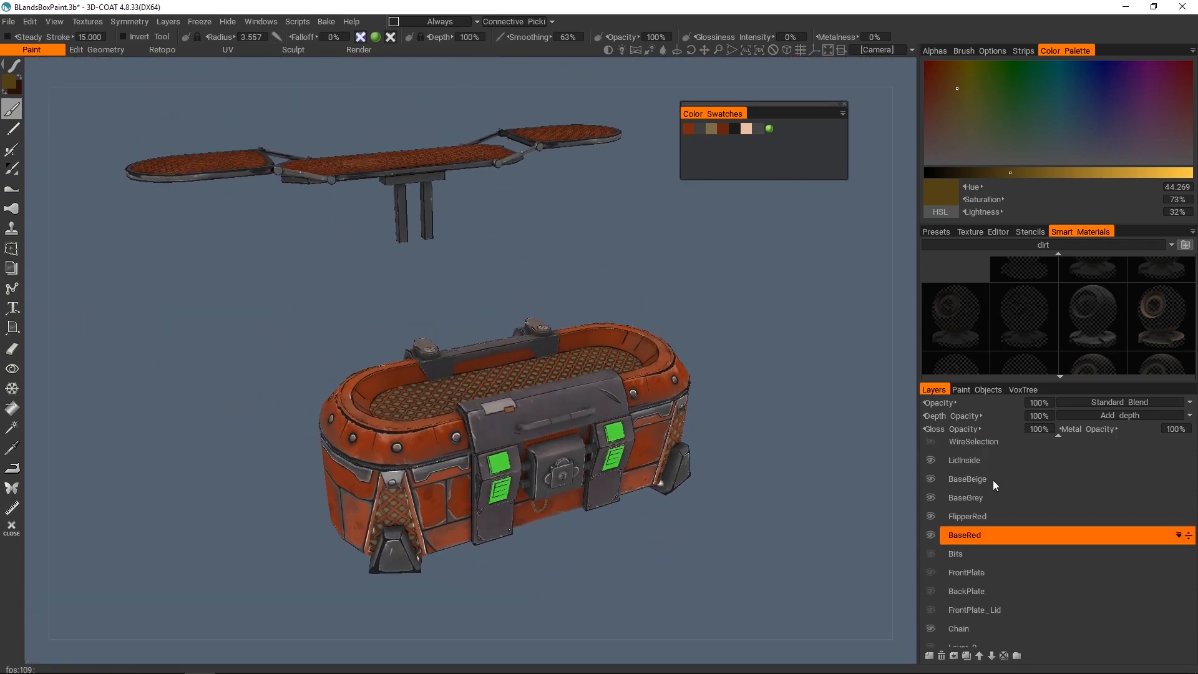
pyautogui.moveTo(961, 532); pyautogui.dragTo(945, 662)
pyautogui.click(942, 654)
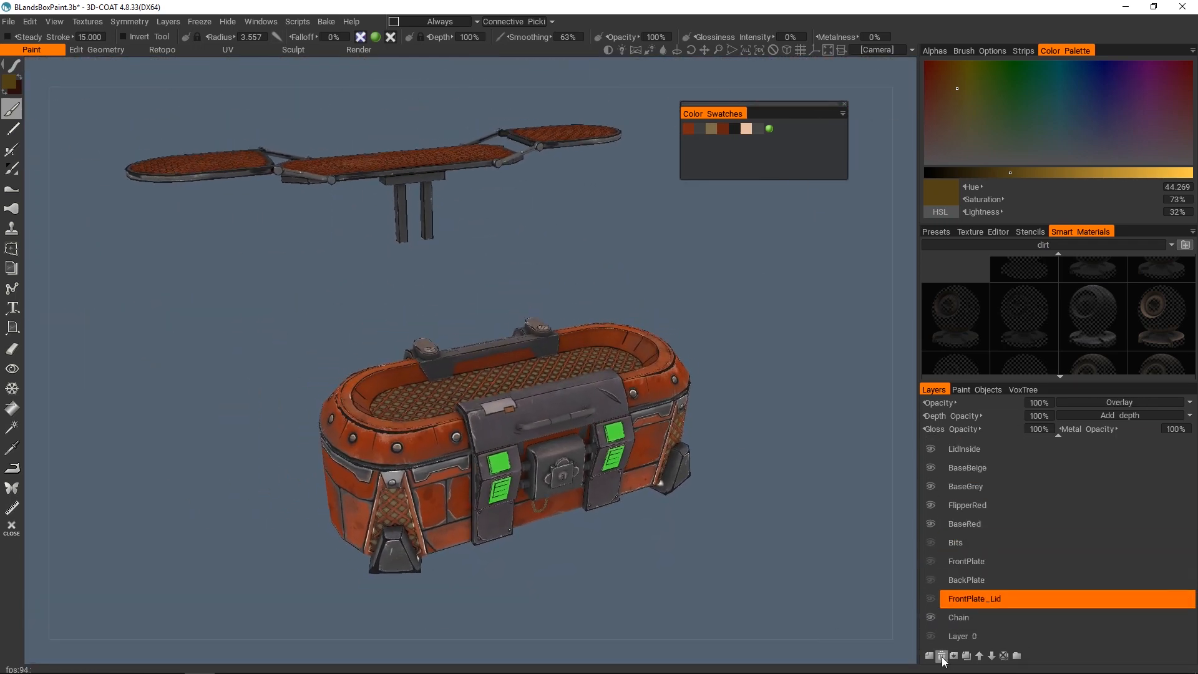
pyautogui.click(941, 655)
pyautogui.click(949, 581)
pyautogui.click(930, 598)
pyautogui.click(942, 655)
pyautogui.click(952, 584)
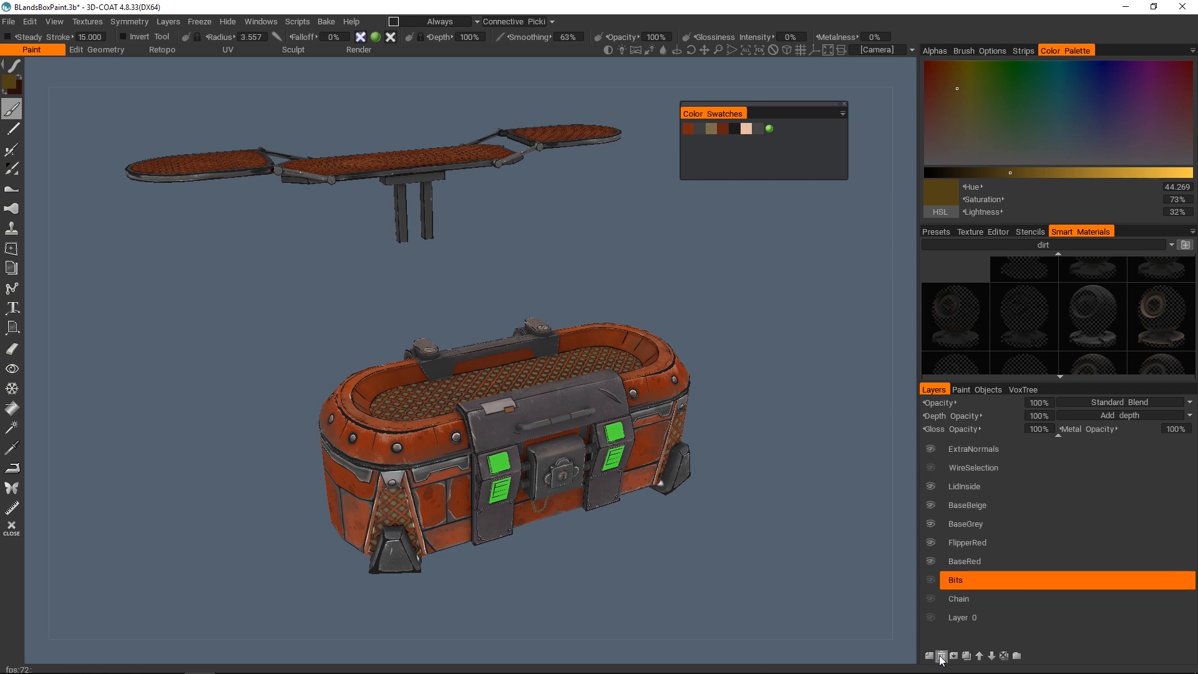
pyautogui.click(941, 655)
# - Save the crate file BLandsBoxPaint.3b and look over the whole painted model
pyautogui.scroll(2, 951, 633)
pyautogui.scroll(5, 963, 580)
pyautogui.keyDown('alt'); pyautogui.moveTo(599, 422); pyautogui.dragTo(570, 396); pyautogui.keyUp('alt')
pyautogui.hotkey('ctrl', 's')
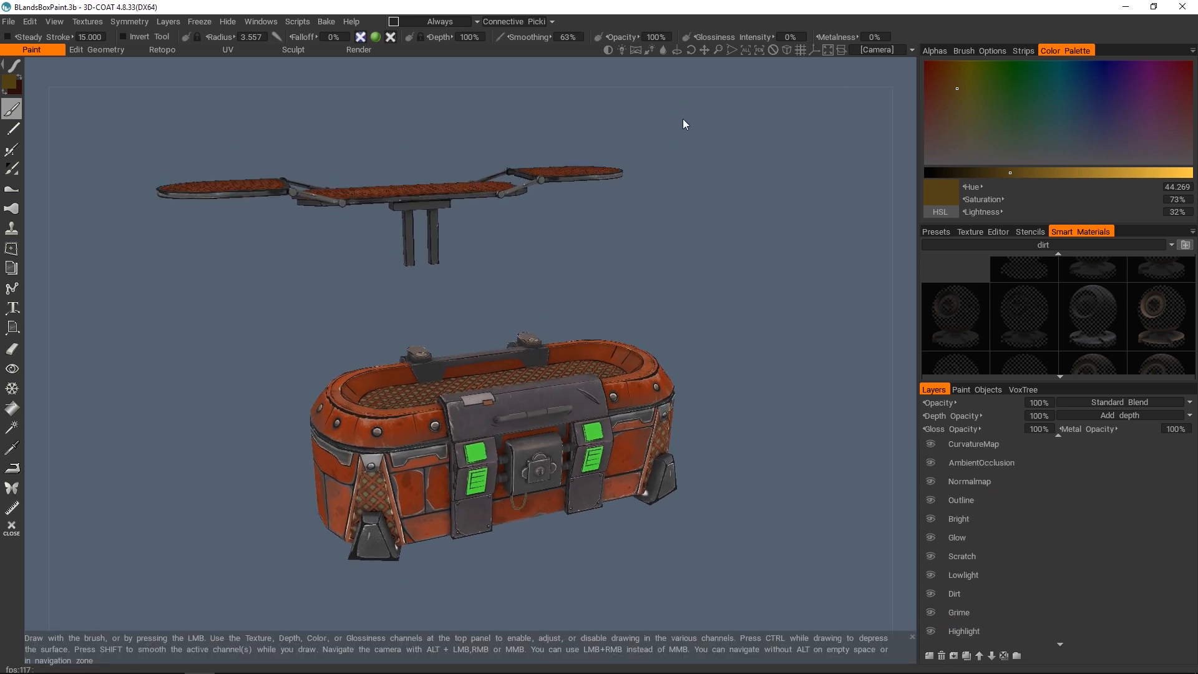
pyautogui.keyDown('alt'); pyautogui.moveTo(636, 256); pyautogui.dragTo(671, 206); pyautogui.keyUp('alt')
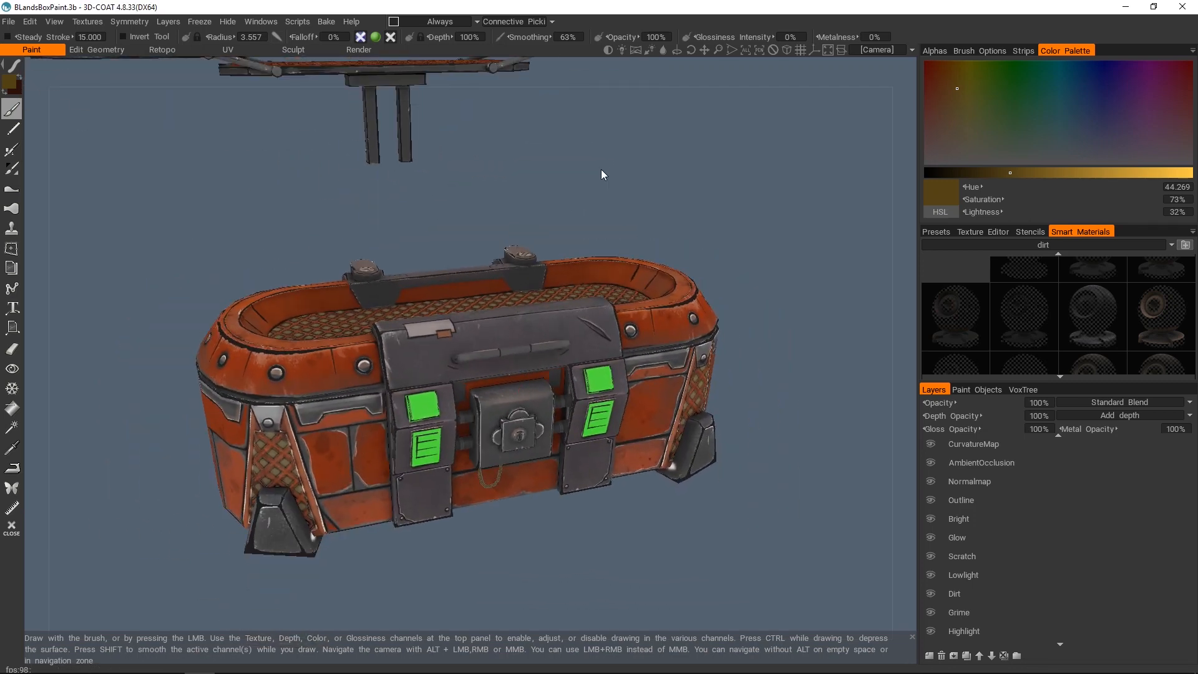